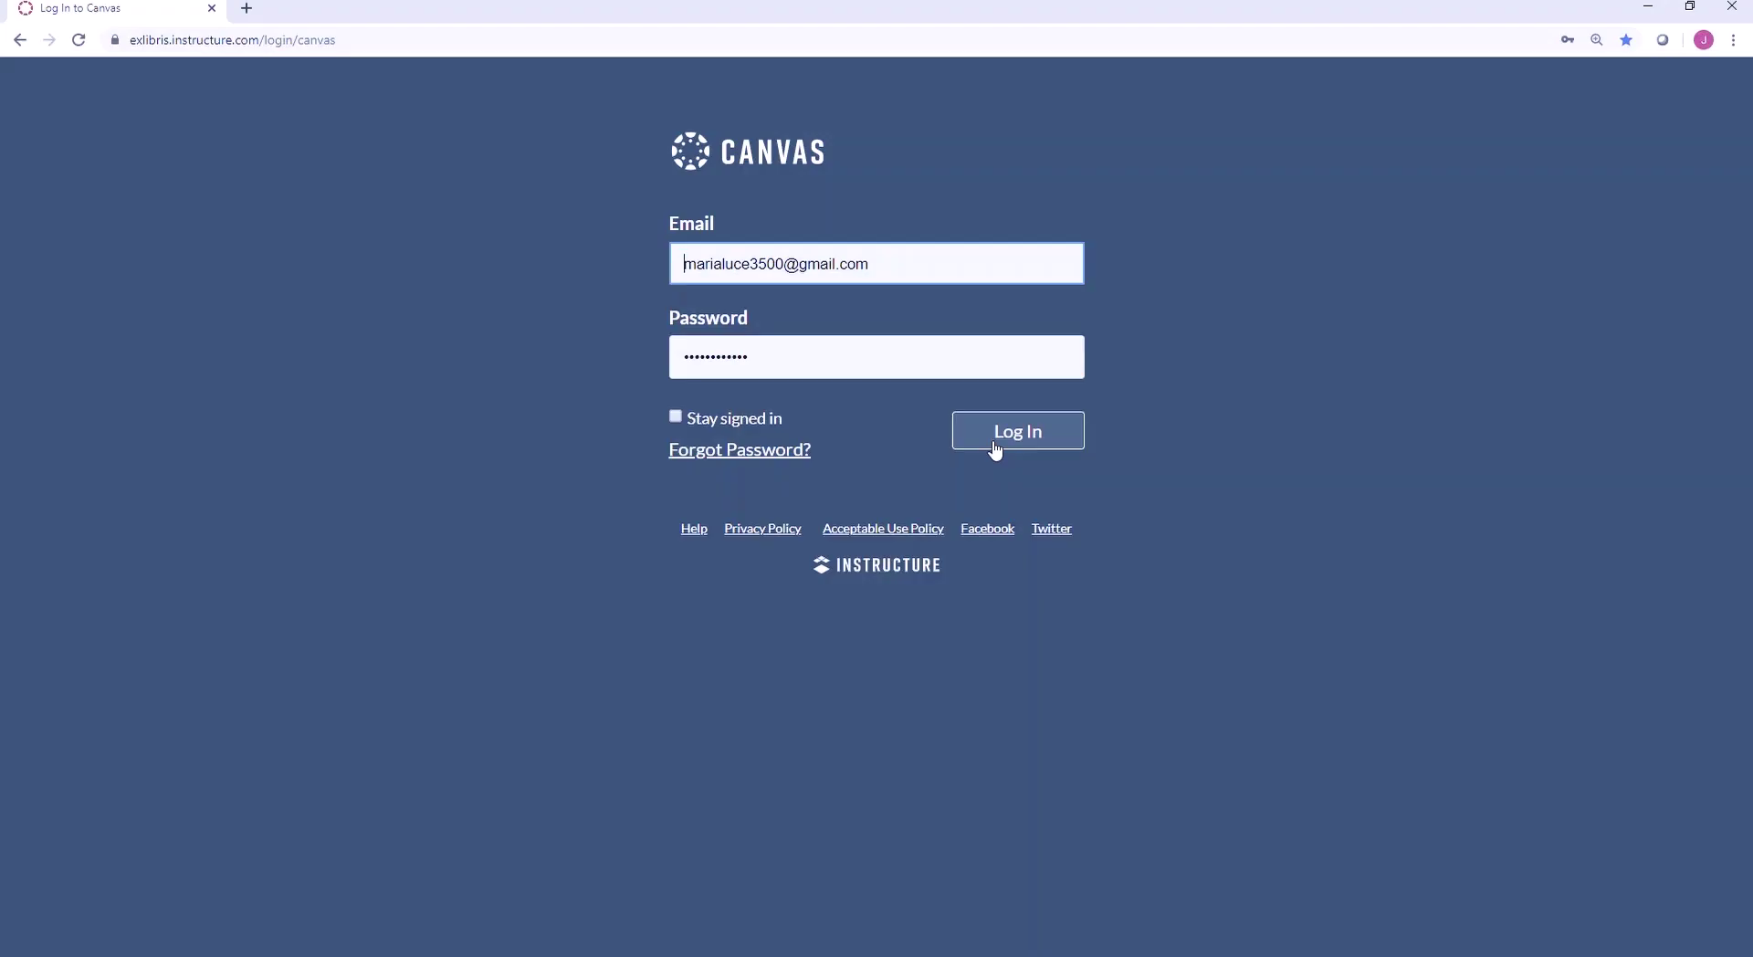
- Log in with the saved student account and open the Resource List of the Introduction to Health & Human Services course
left_click(995, 451)
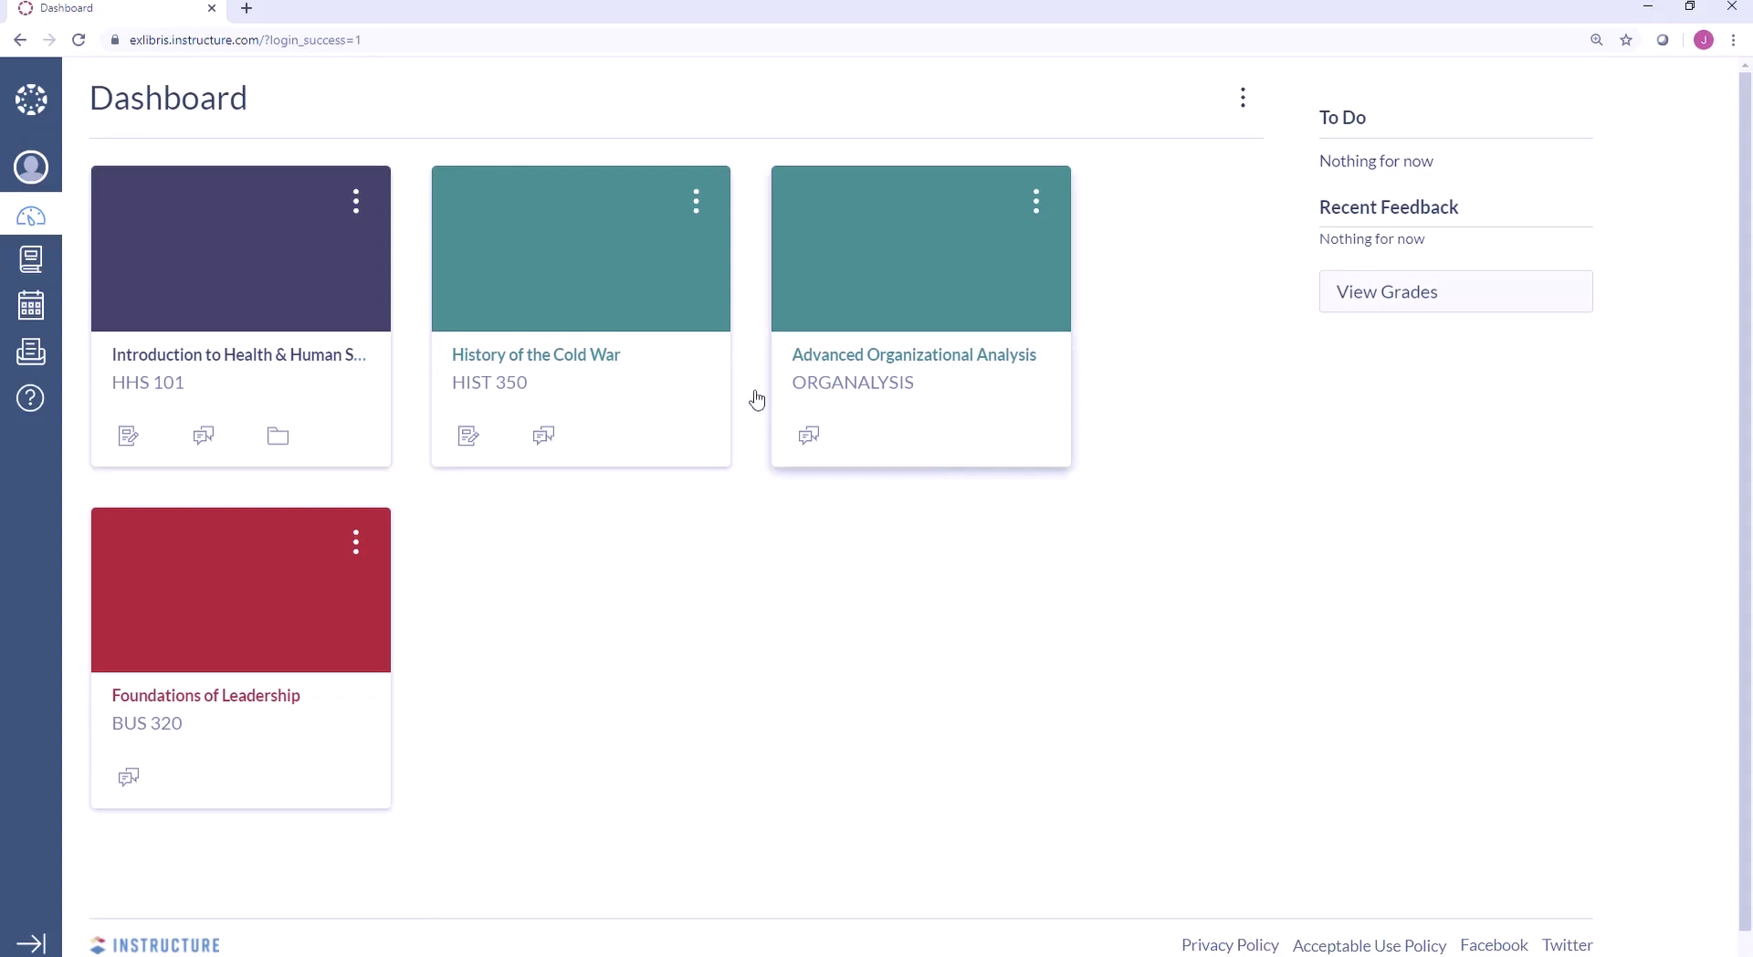
left_click(323, 261)
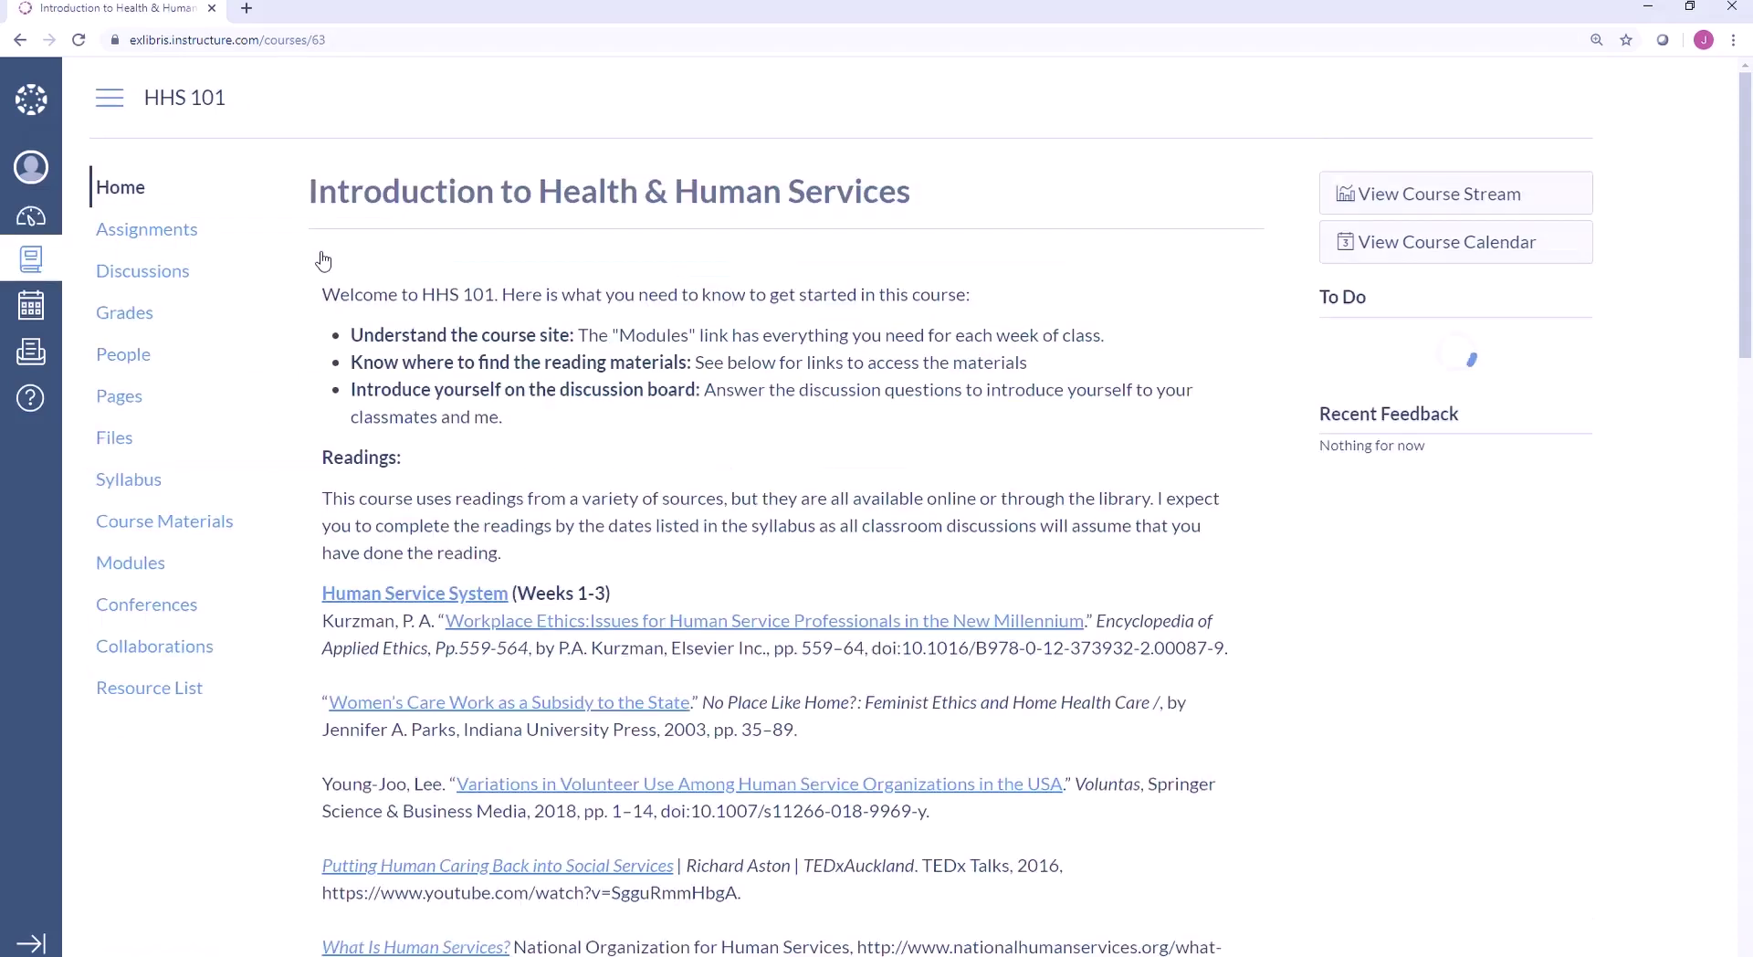
left_click(163, 698)
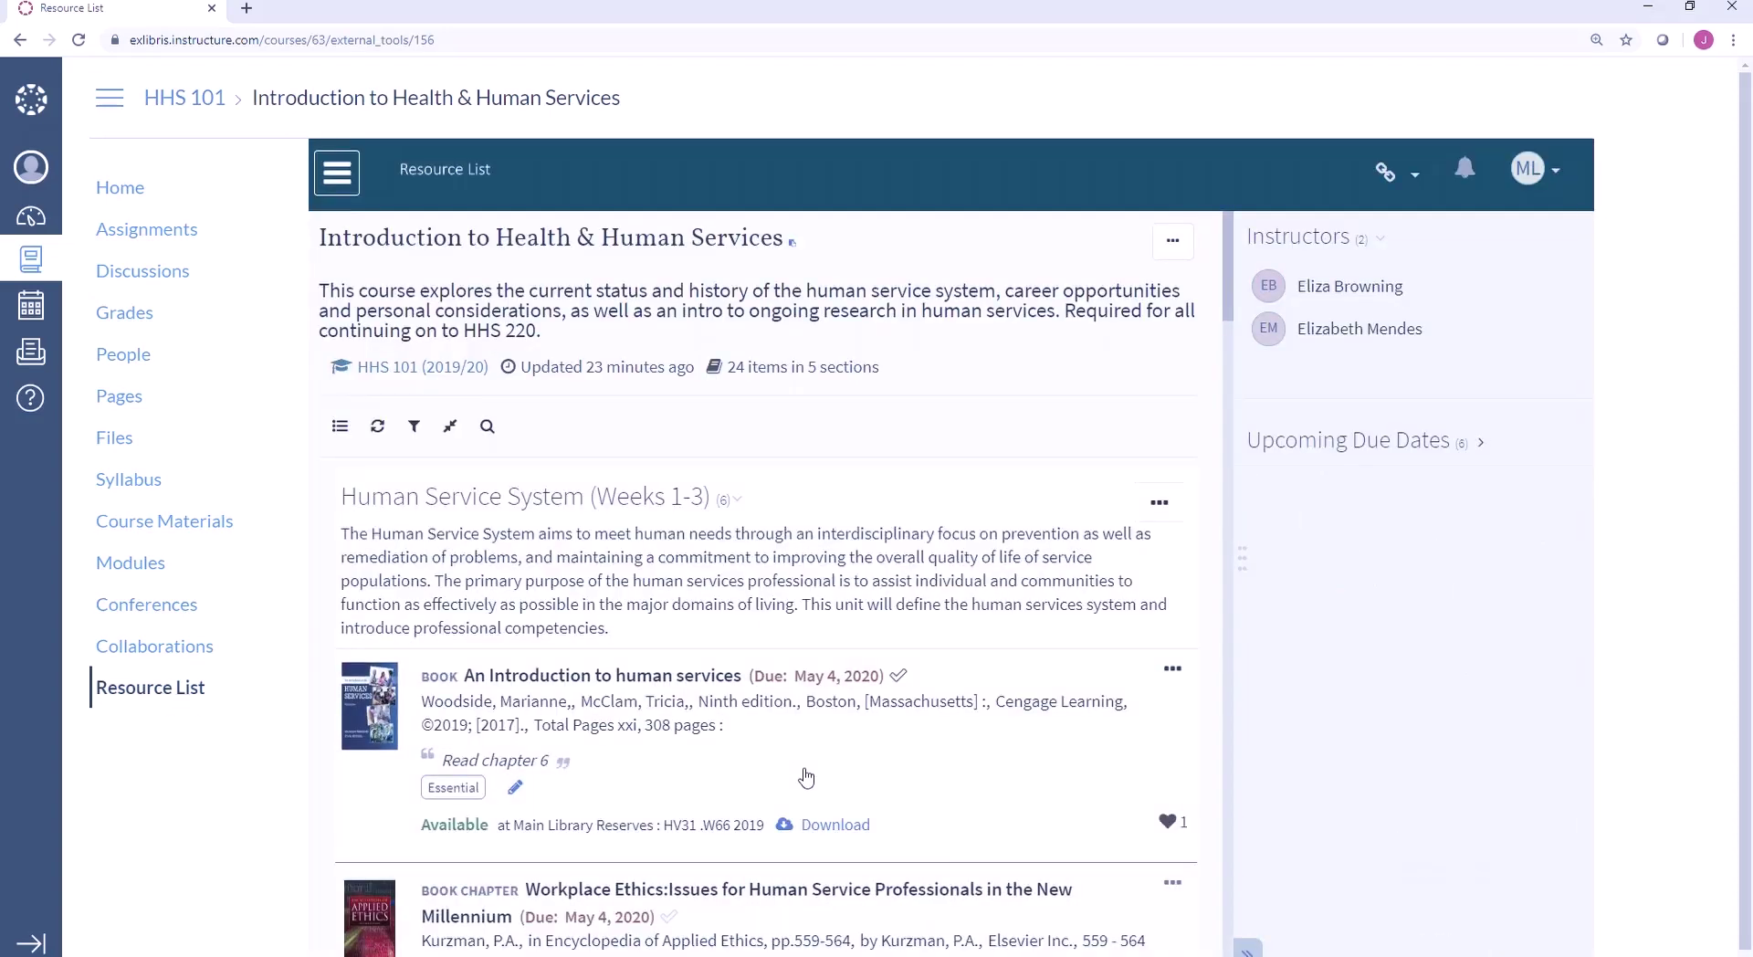
- Look over the first items of the resource list, and collapse and re-expand all its sections
scroll(805, 776, "down", 2)
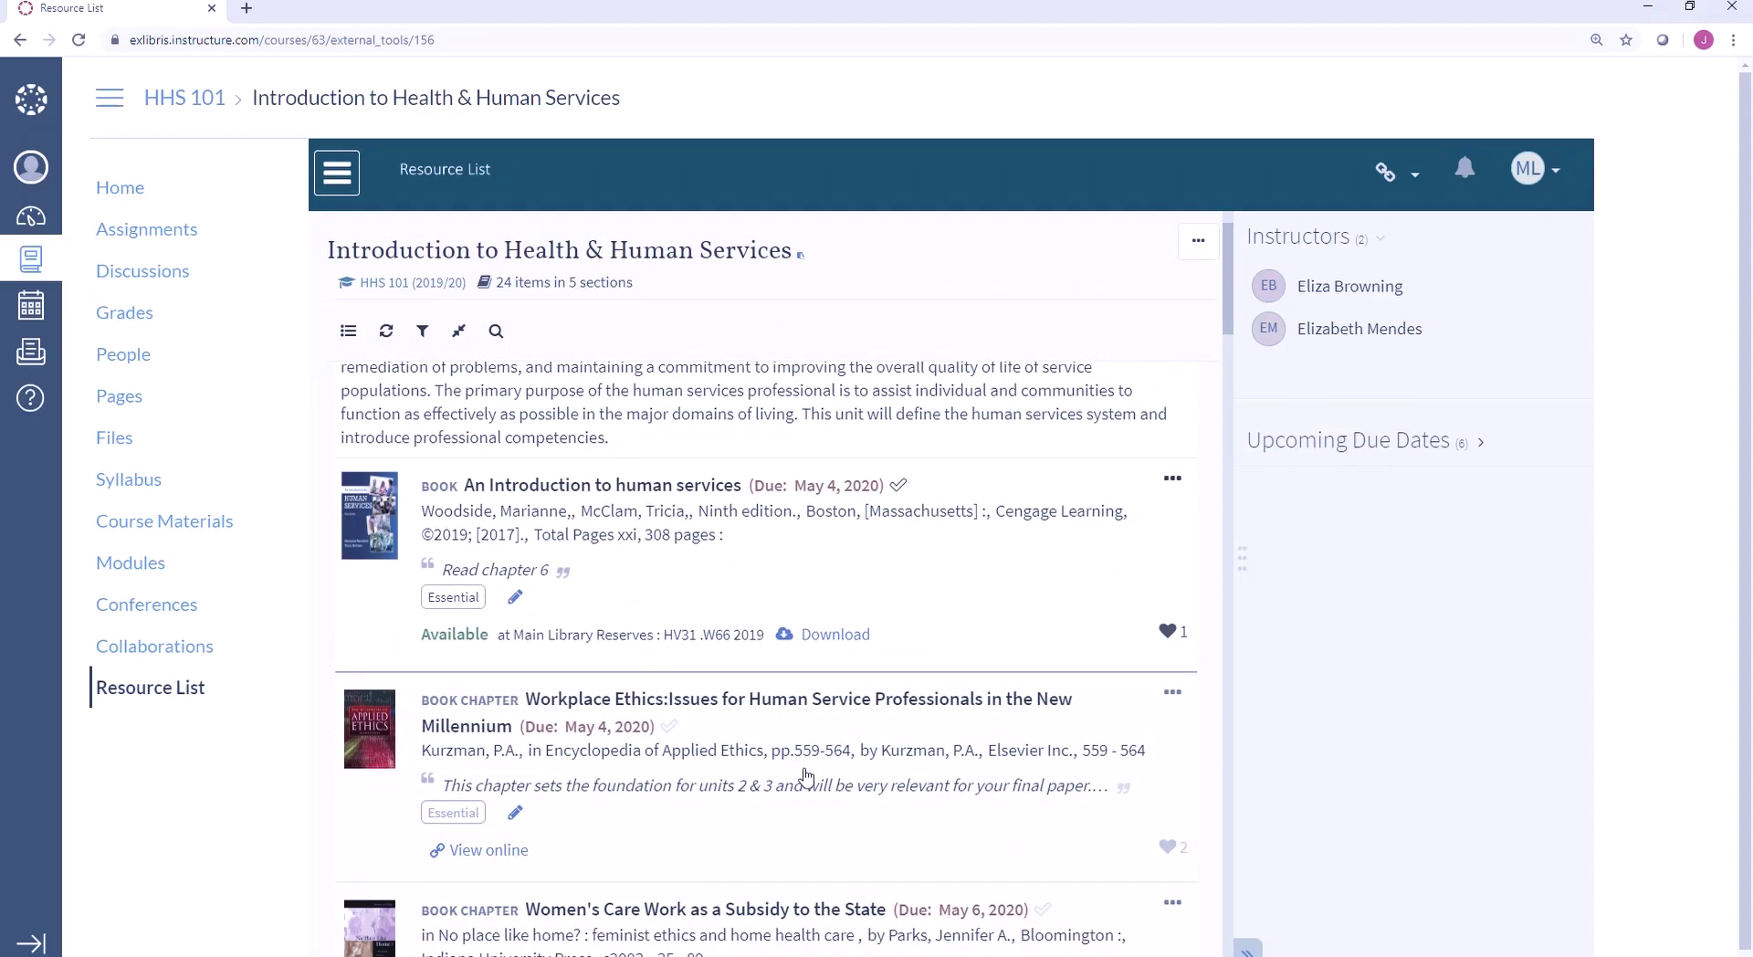
scroll(805, 777, "down", 1)
scroll(805, 777, "down", 1)
scroll(805, 777, "up", 4)
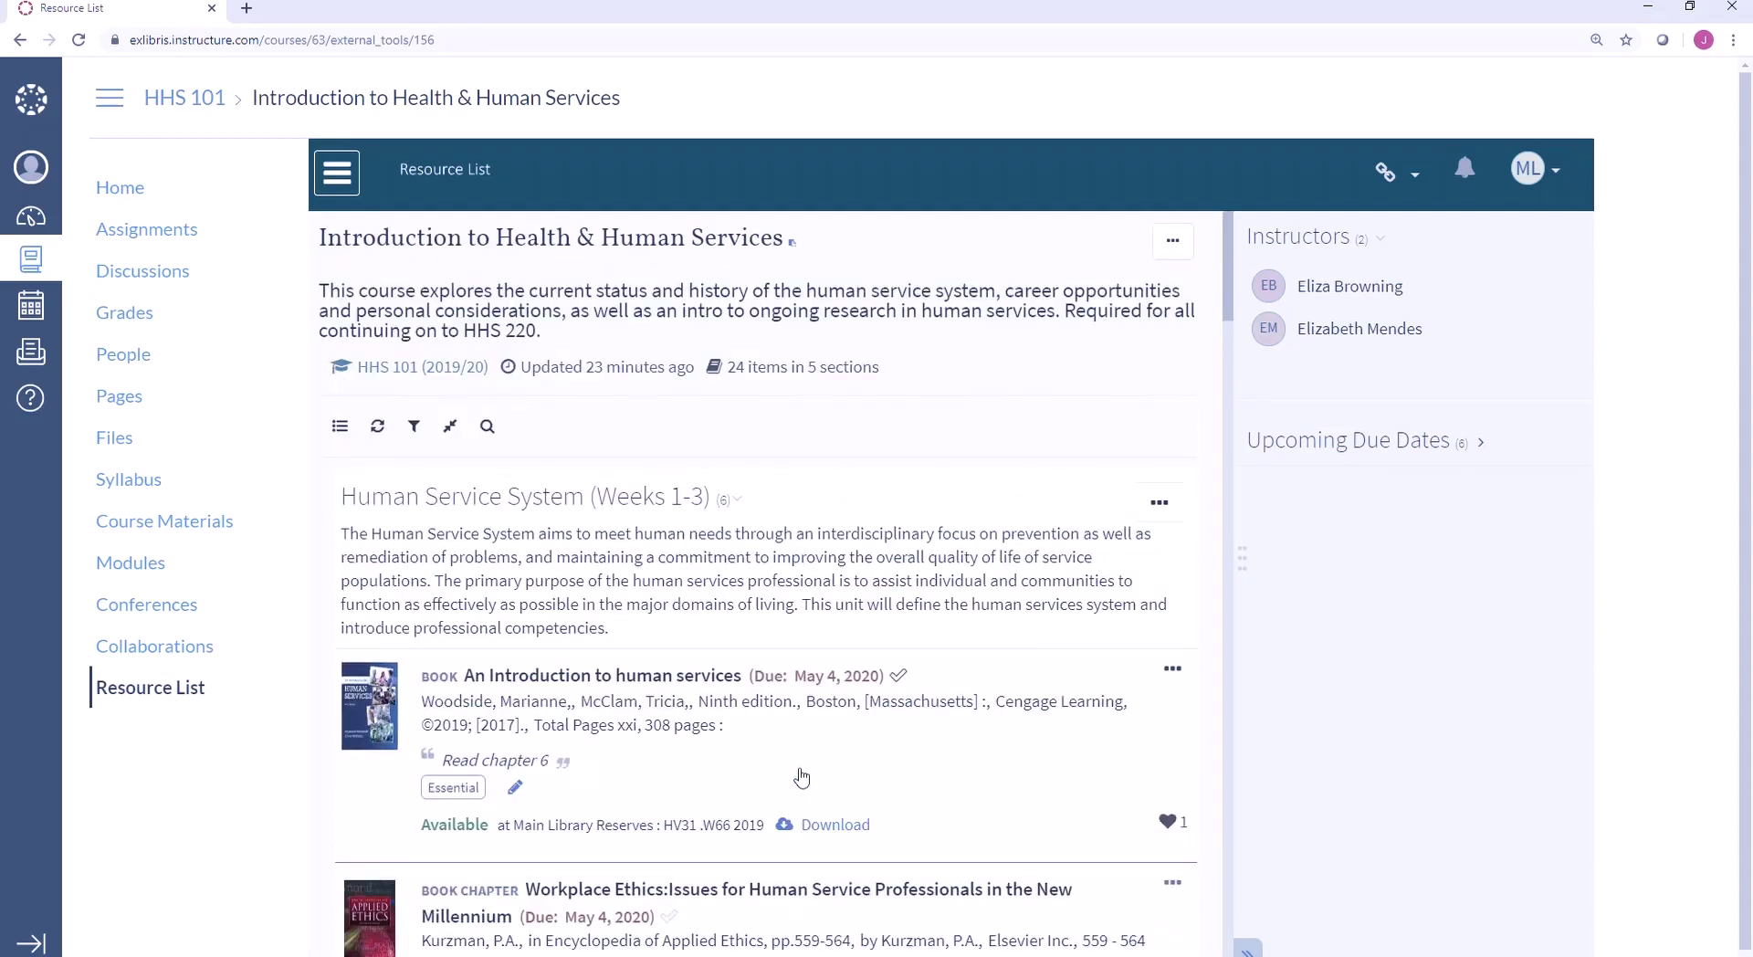
left_click(353, 433)
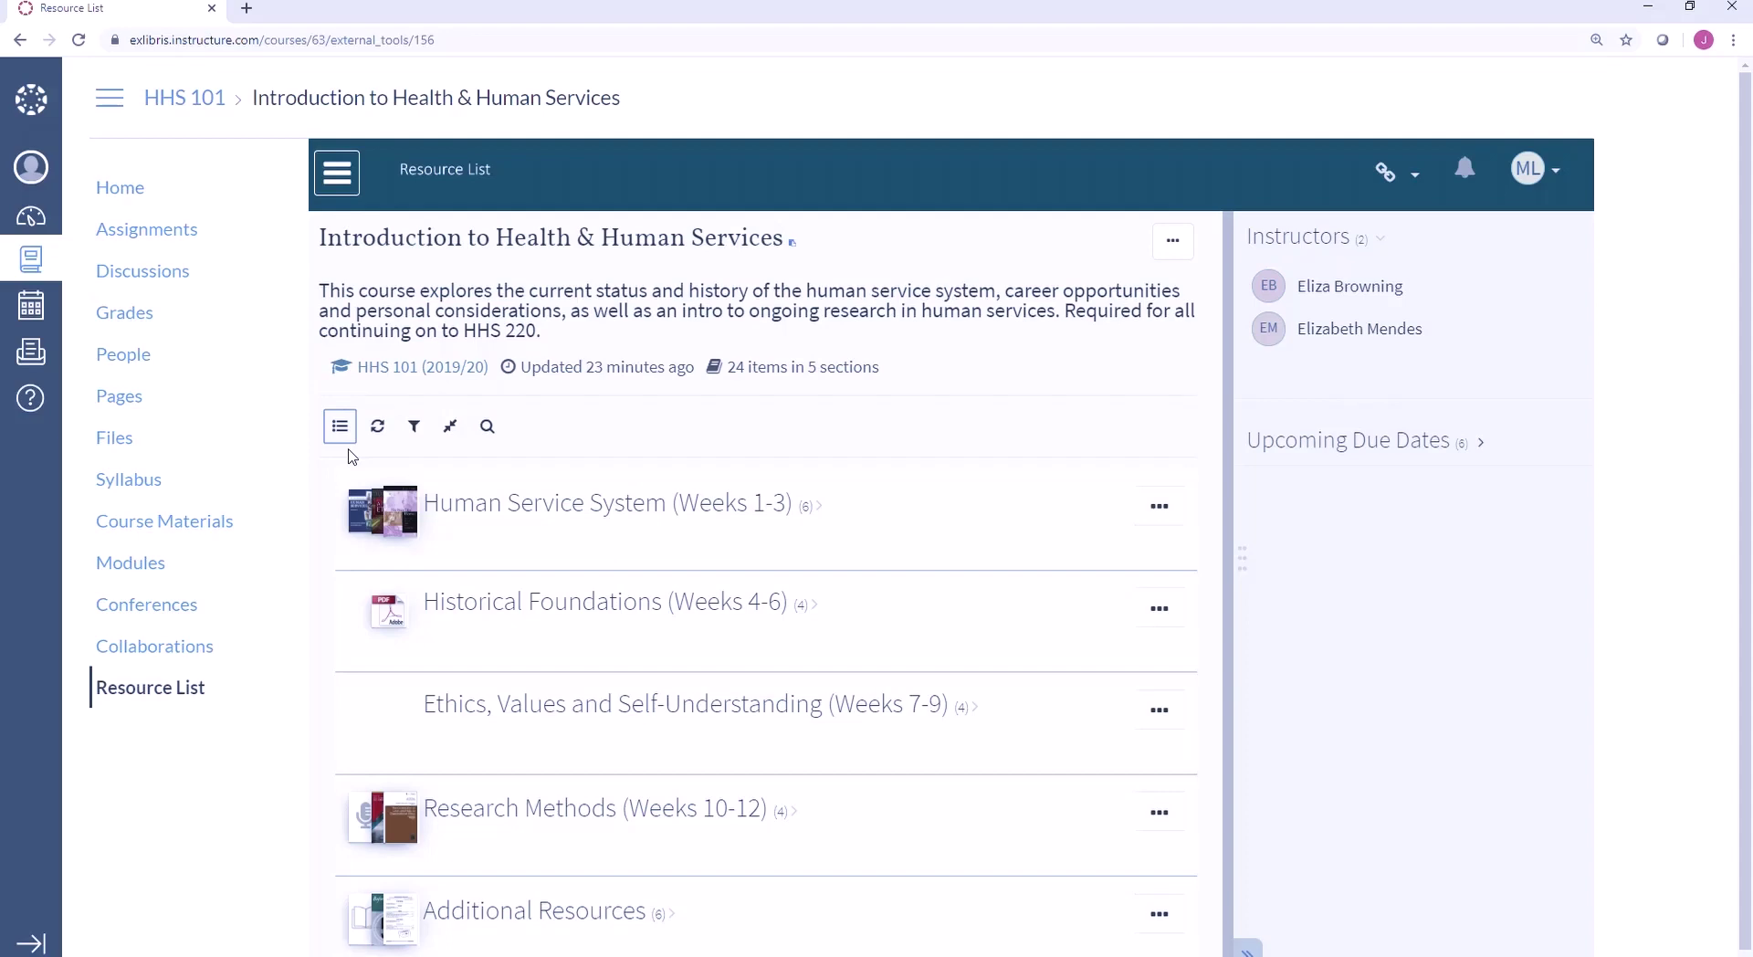
left_click(351, 442)
- Review the Human Service System (Weeks 1-3) items and read the full note on the website "What is Human Services?"
scroll(680, 778, "down", 2)
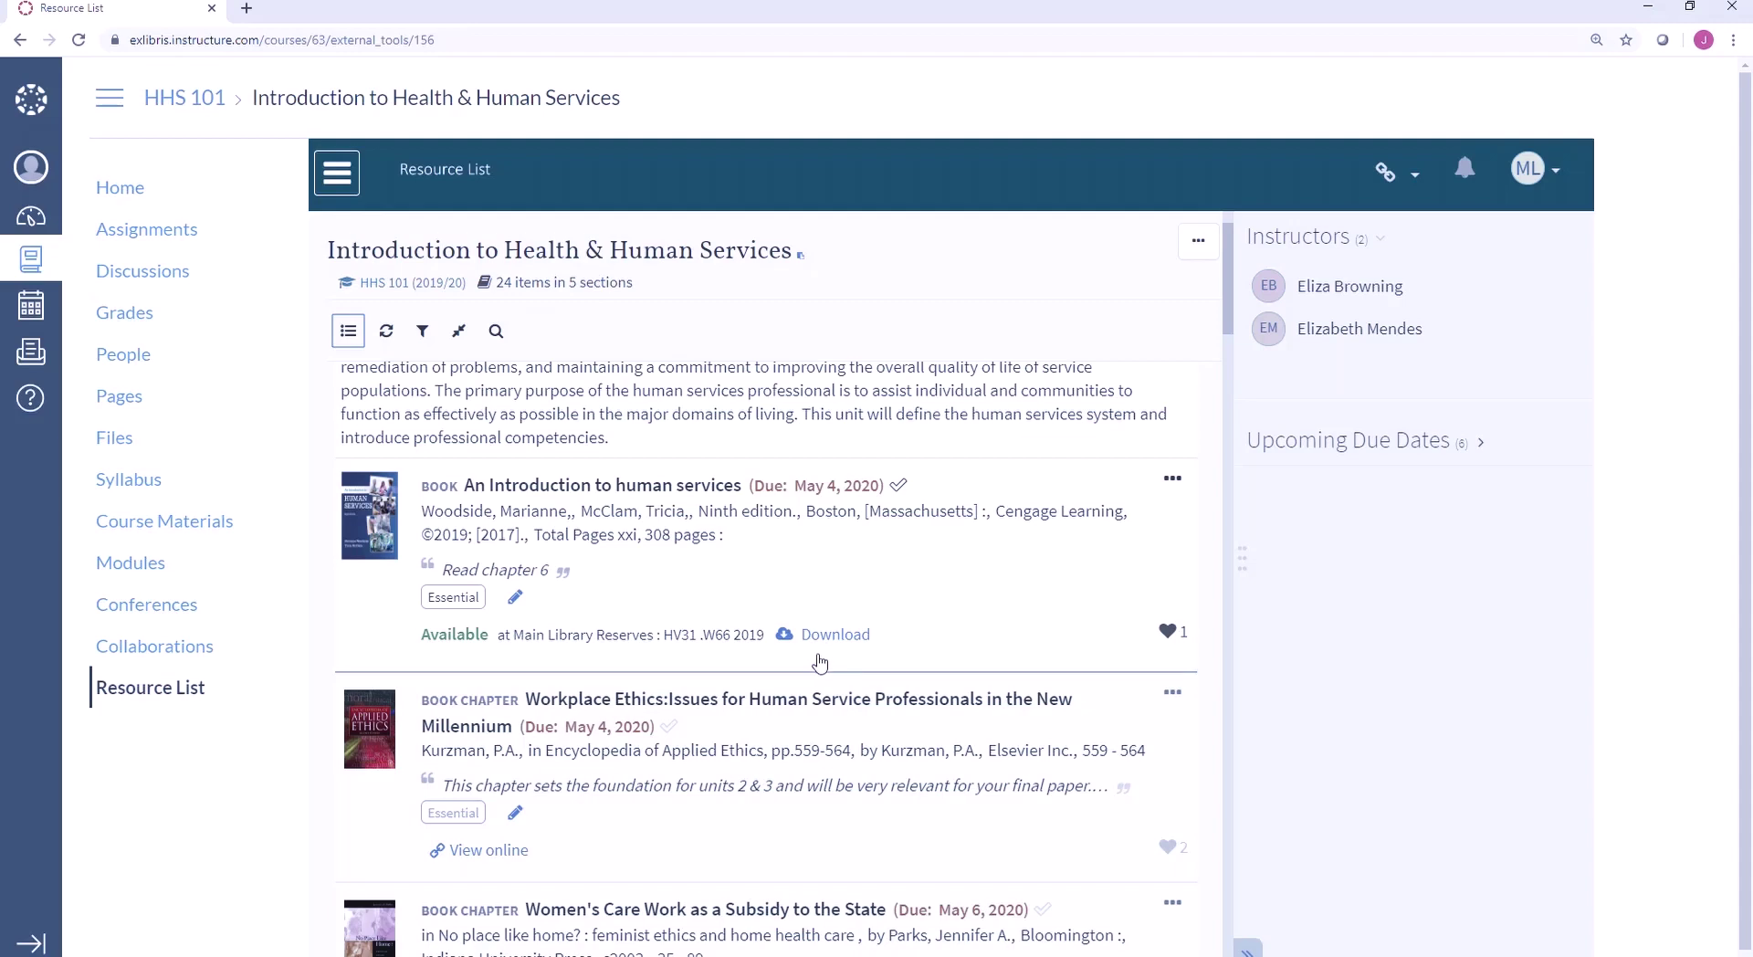
scroll(819, 662, "down", 1)
scroll(817, 663, "down", 1)
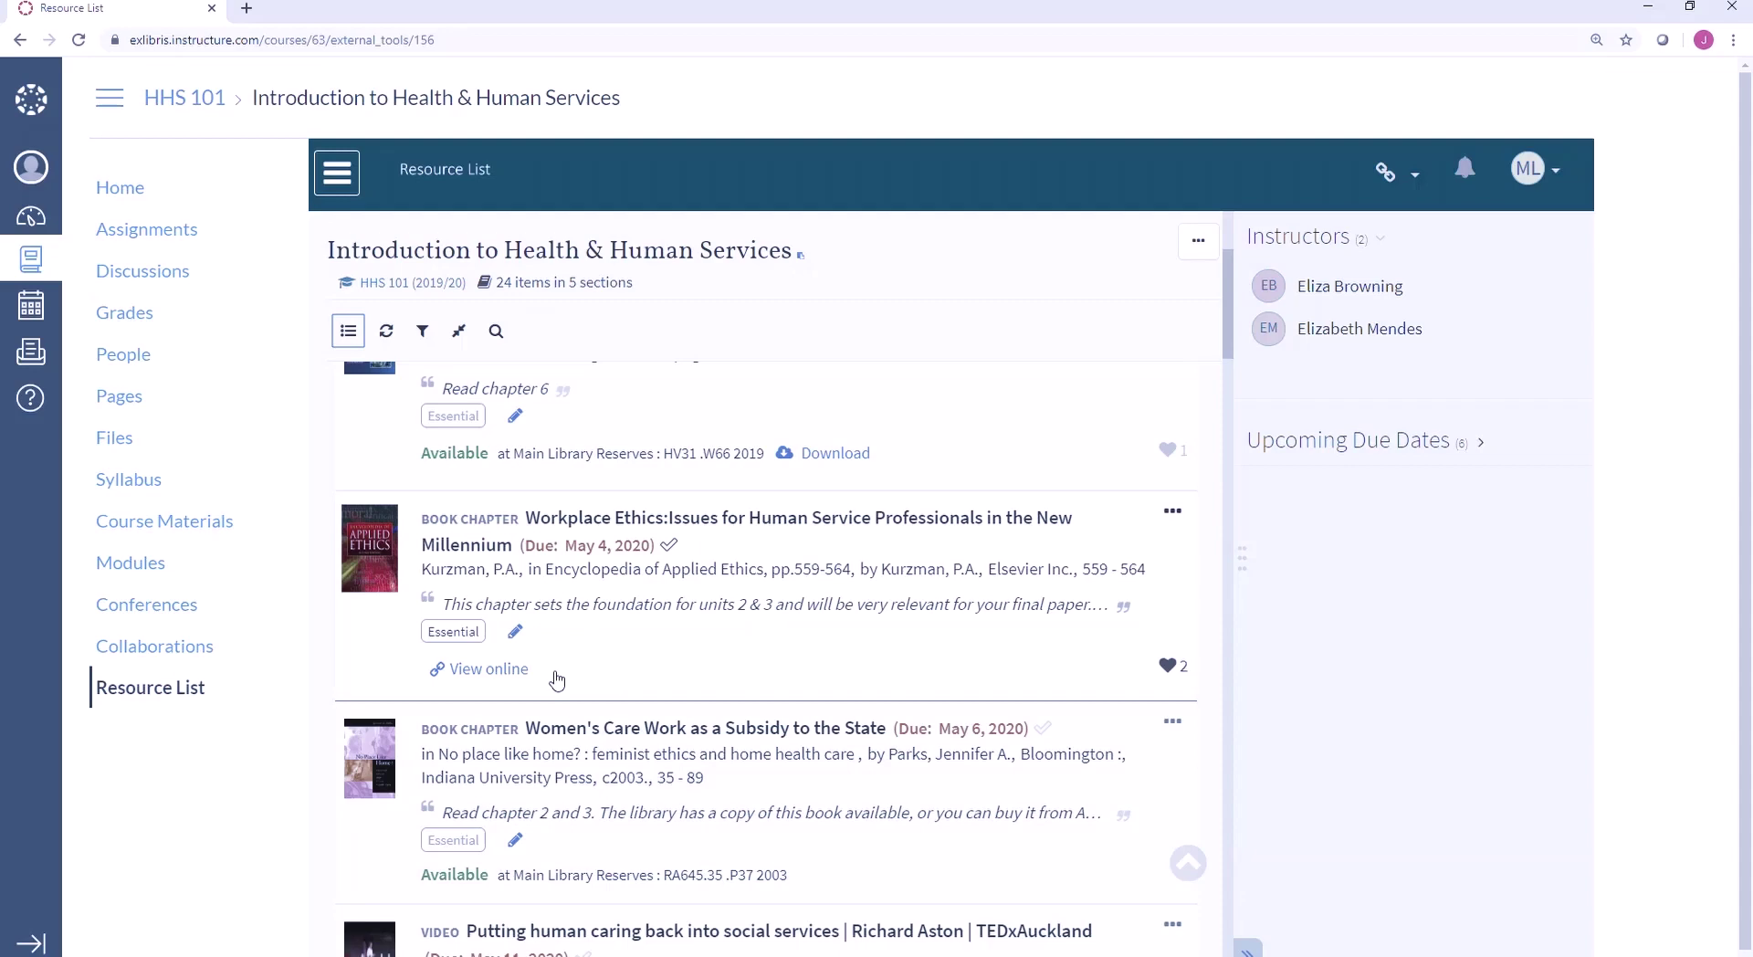
scroll(556, 679, "down", 3)
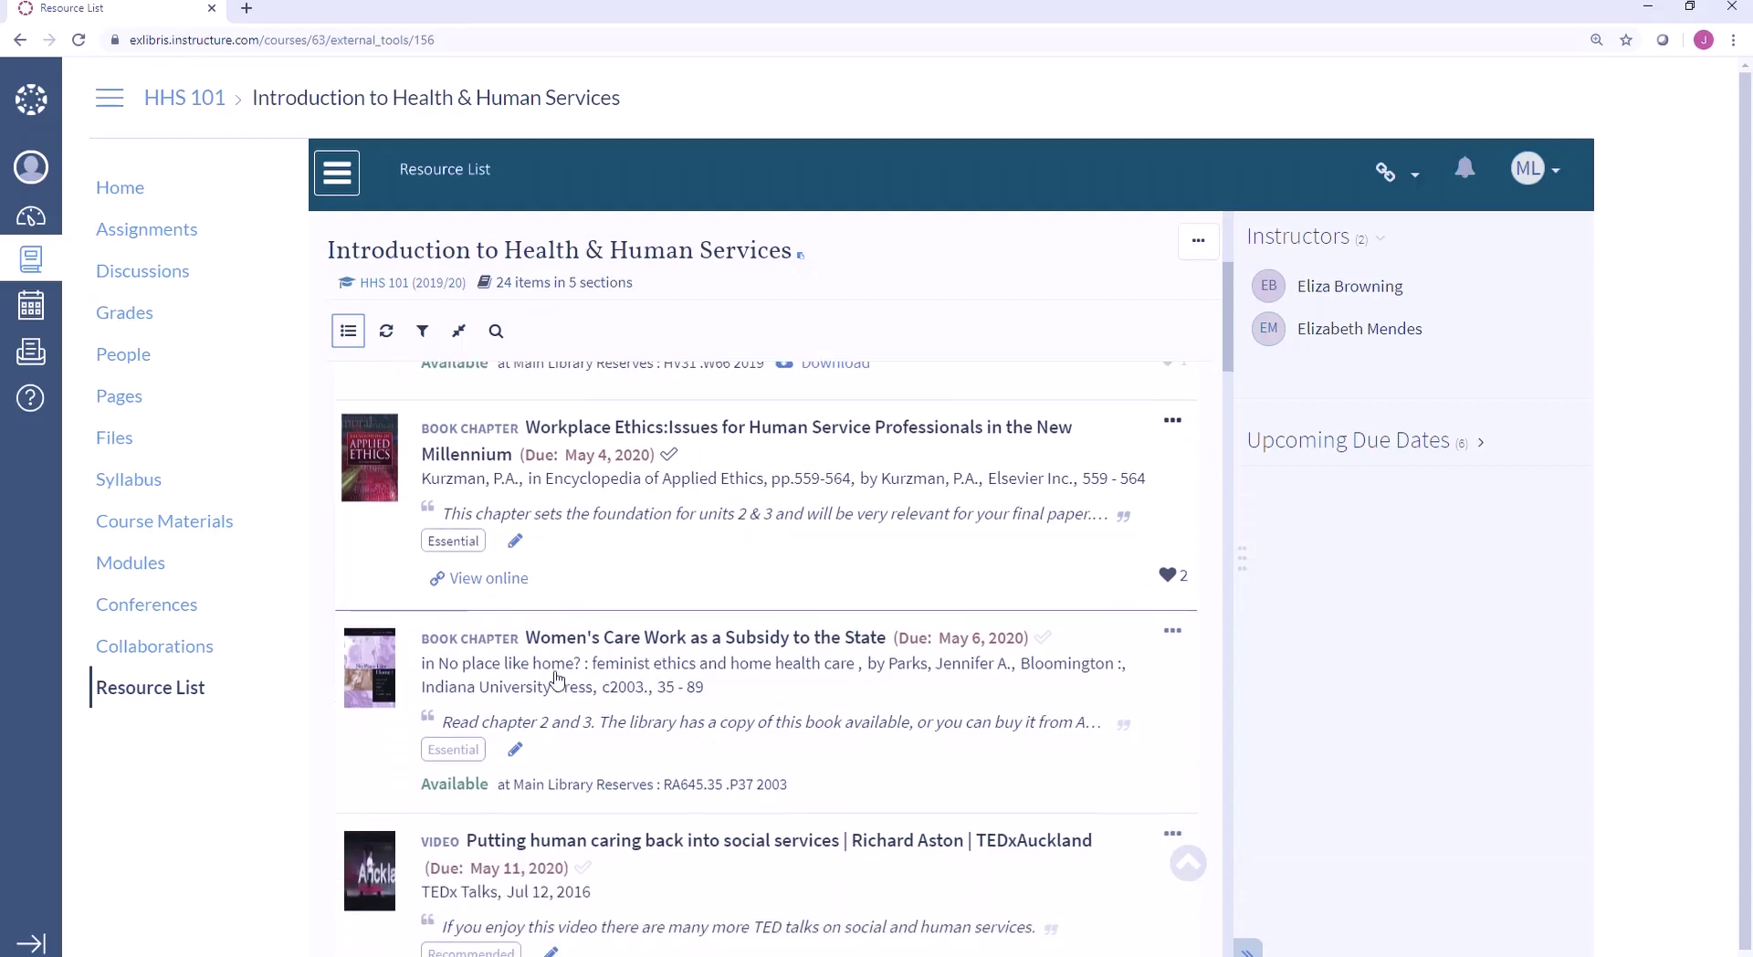
scroll(556, 679, "down", 1)
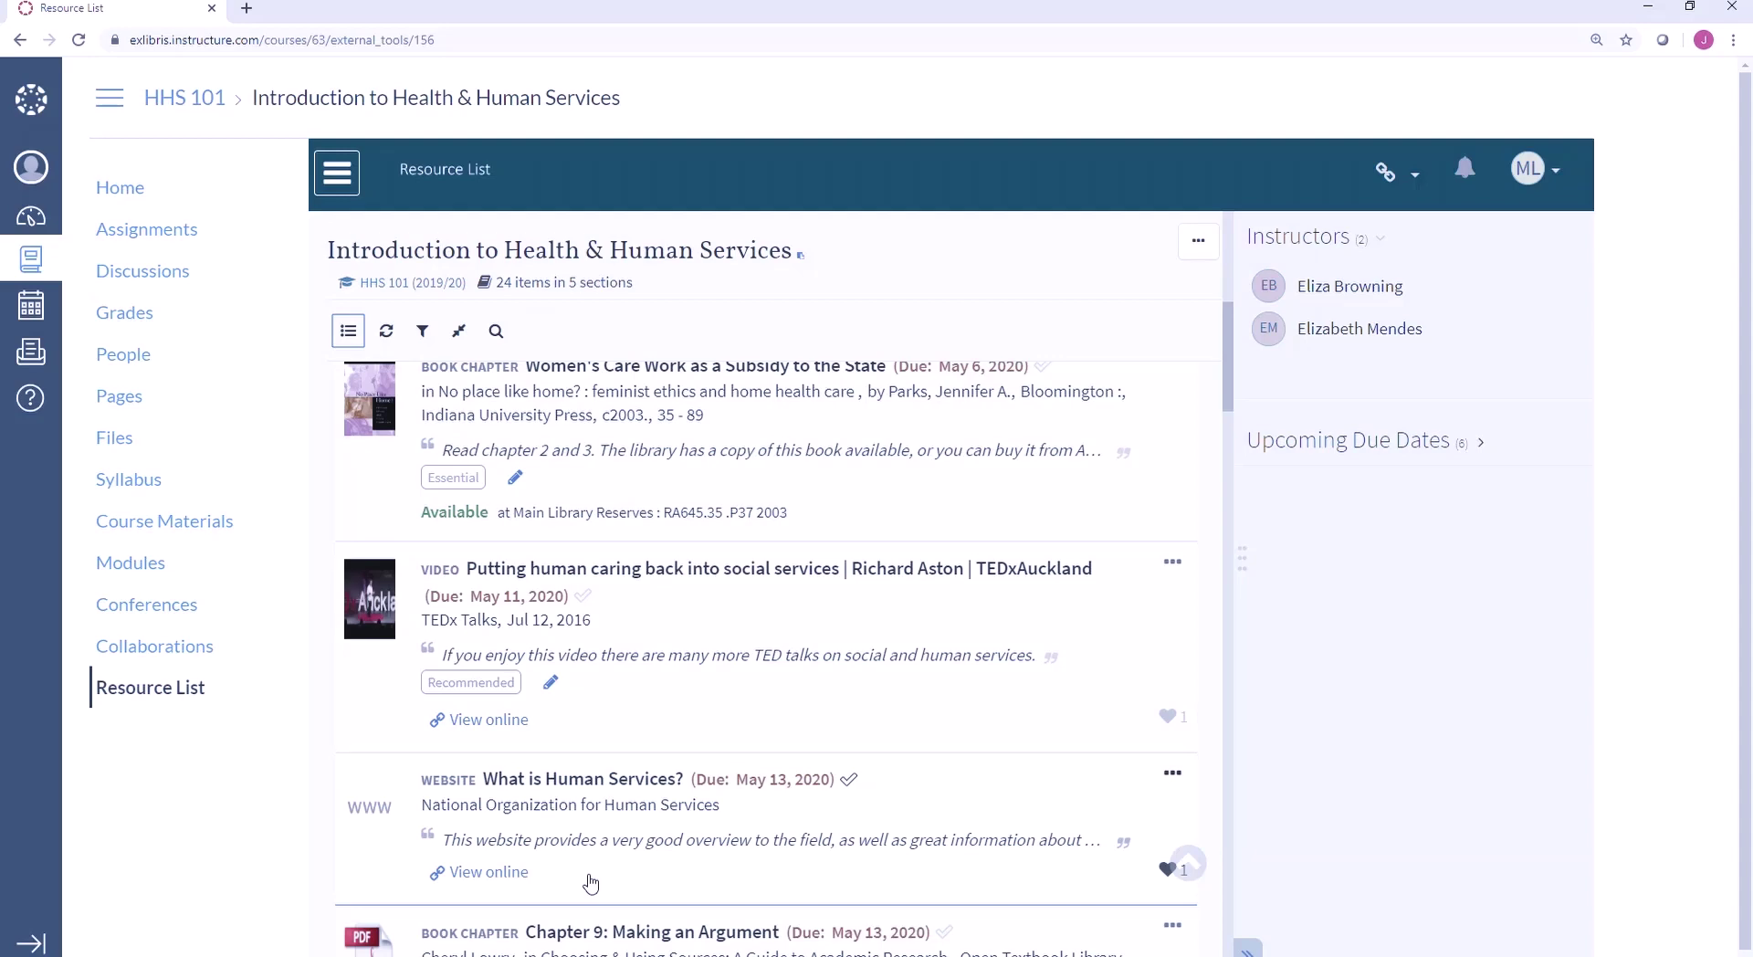
scroll(590, 882, "down", 3)
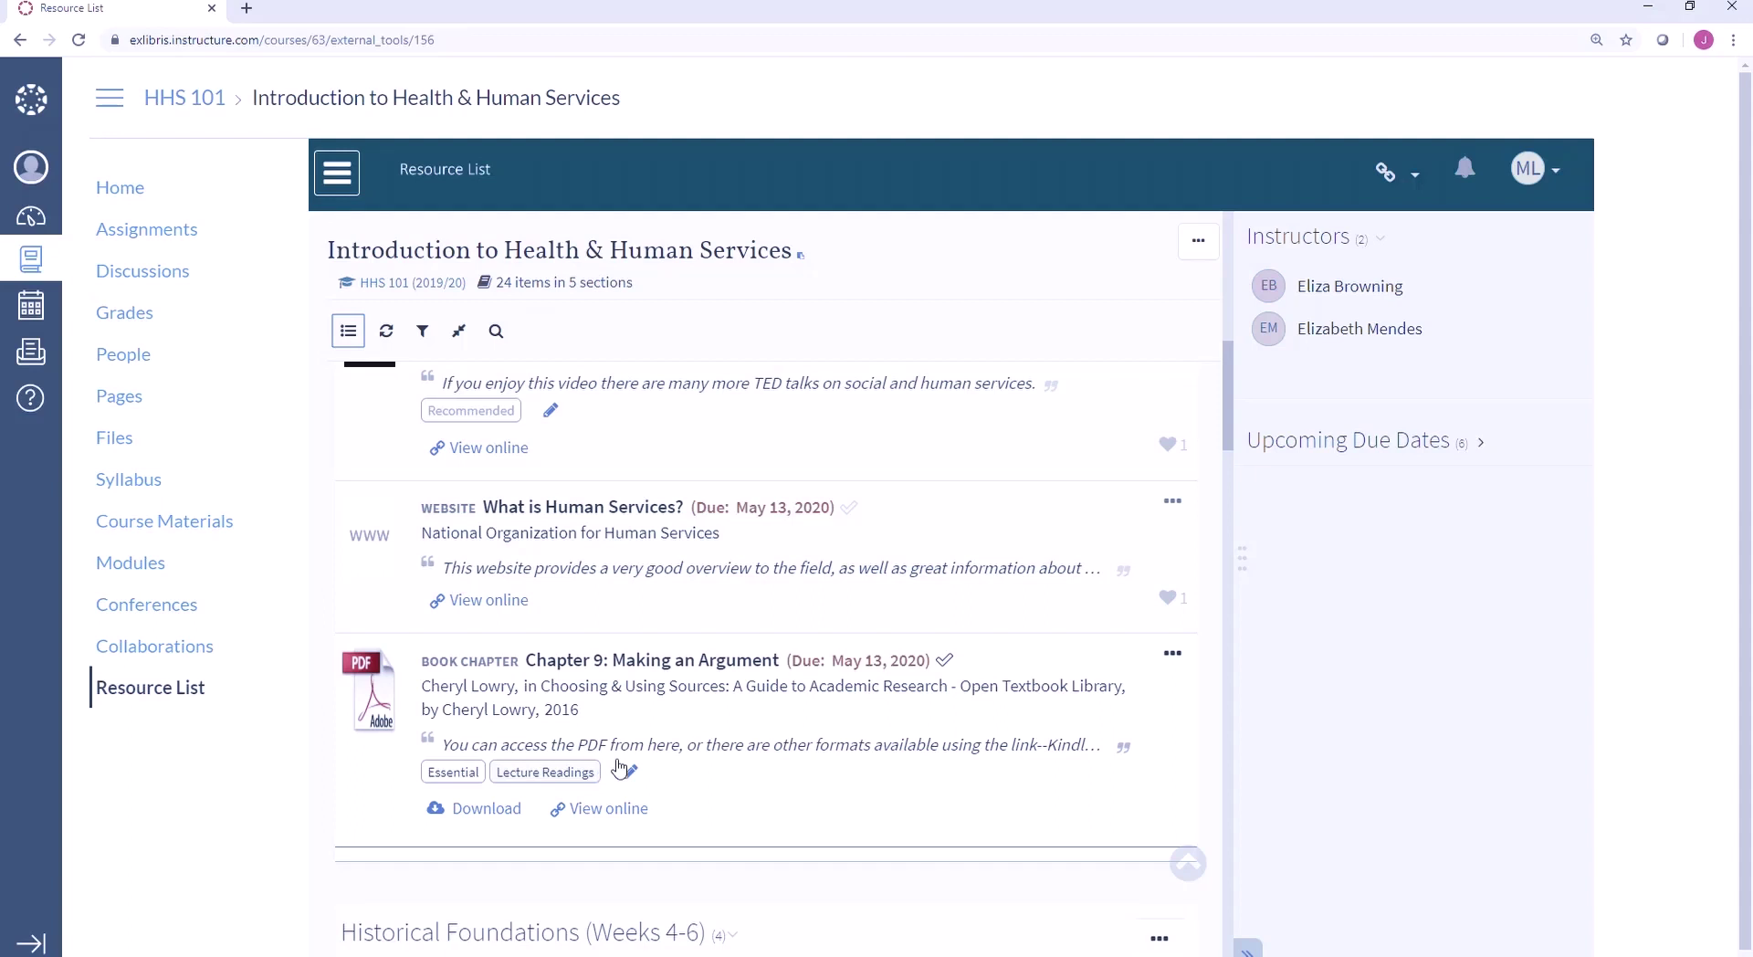
left_click(707, 576)
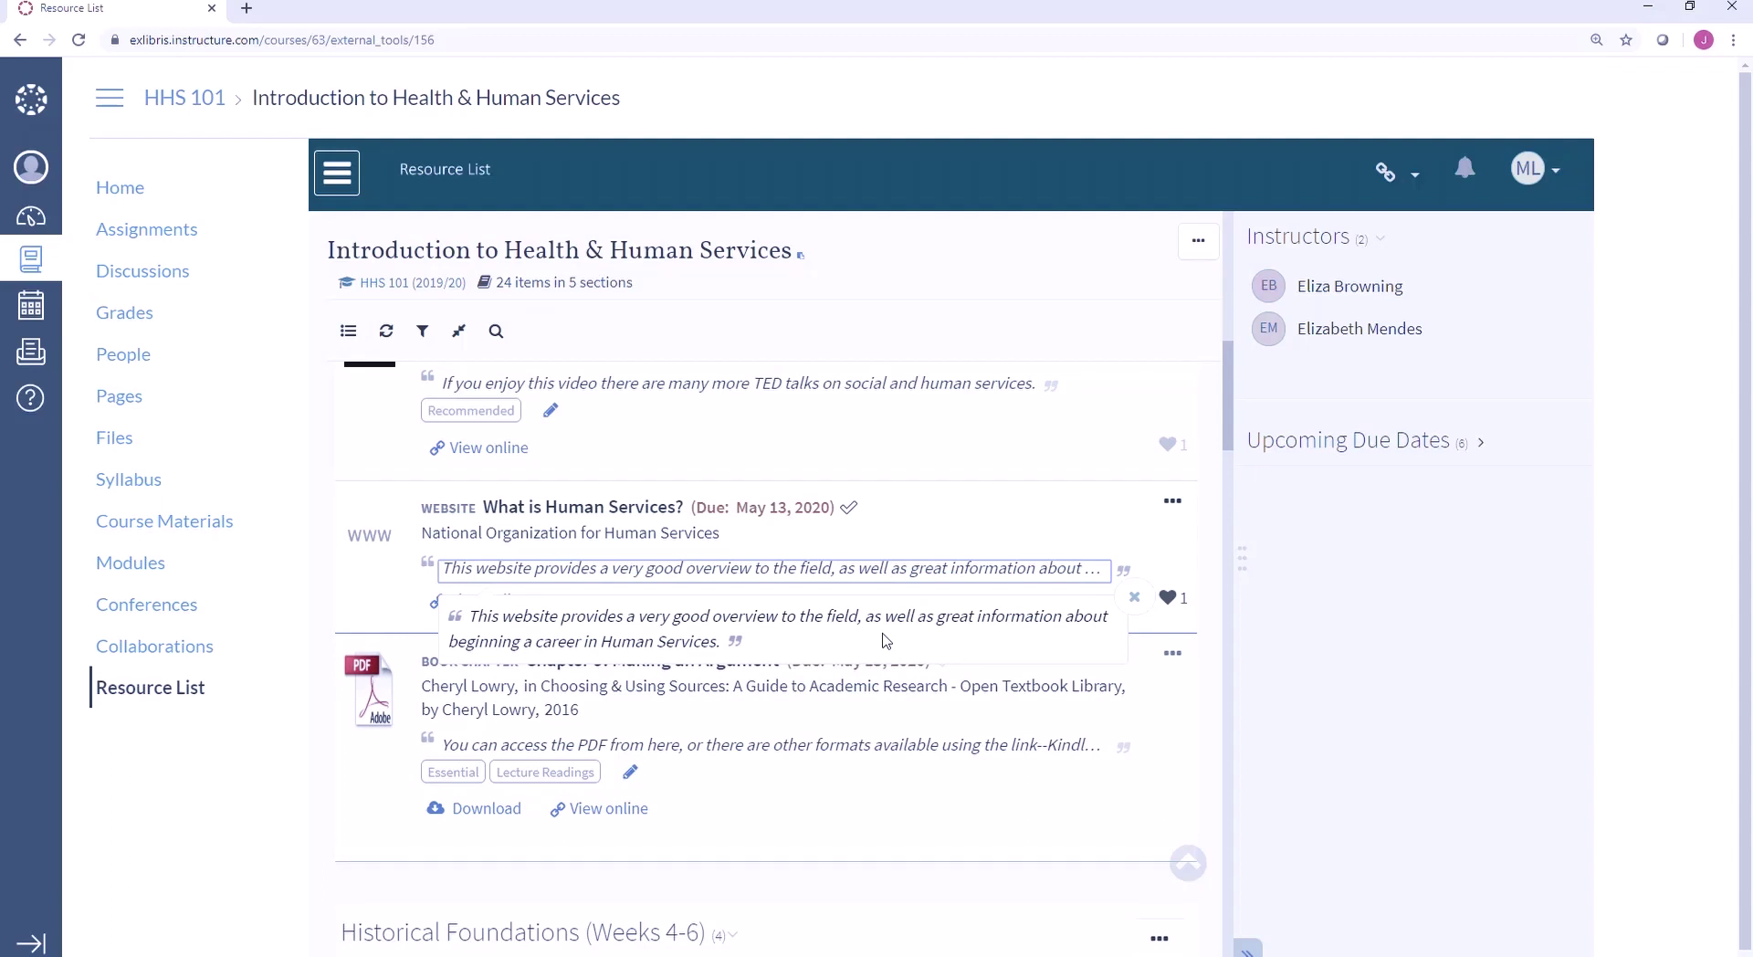
left_click(1134, 597)
- Examine the full details of the "Workplace Ethics" book chapter, including links, due date and notes, and return to the list
scroll(1110, 615, "up", 4)
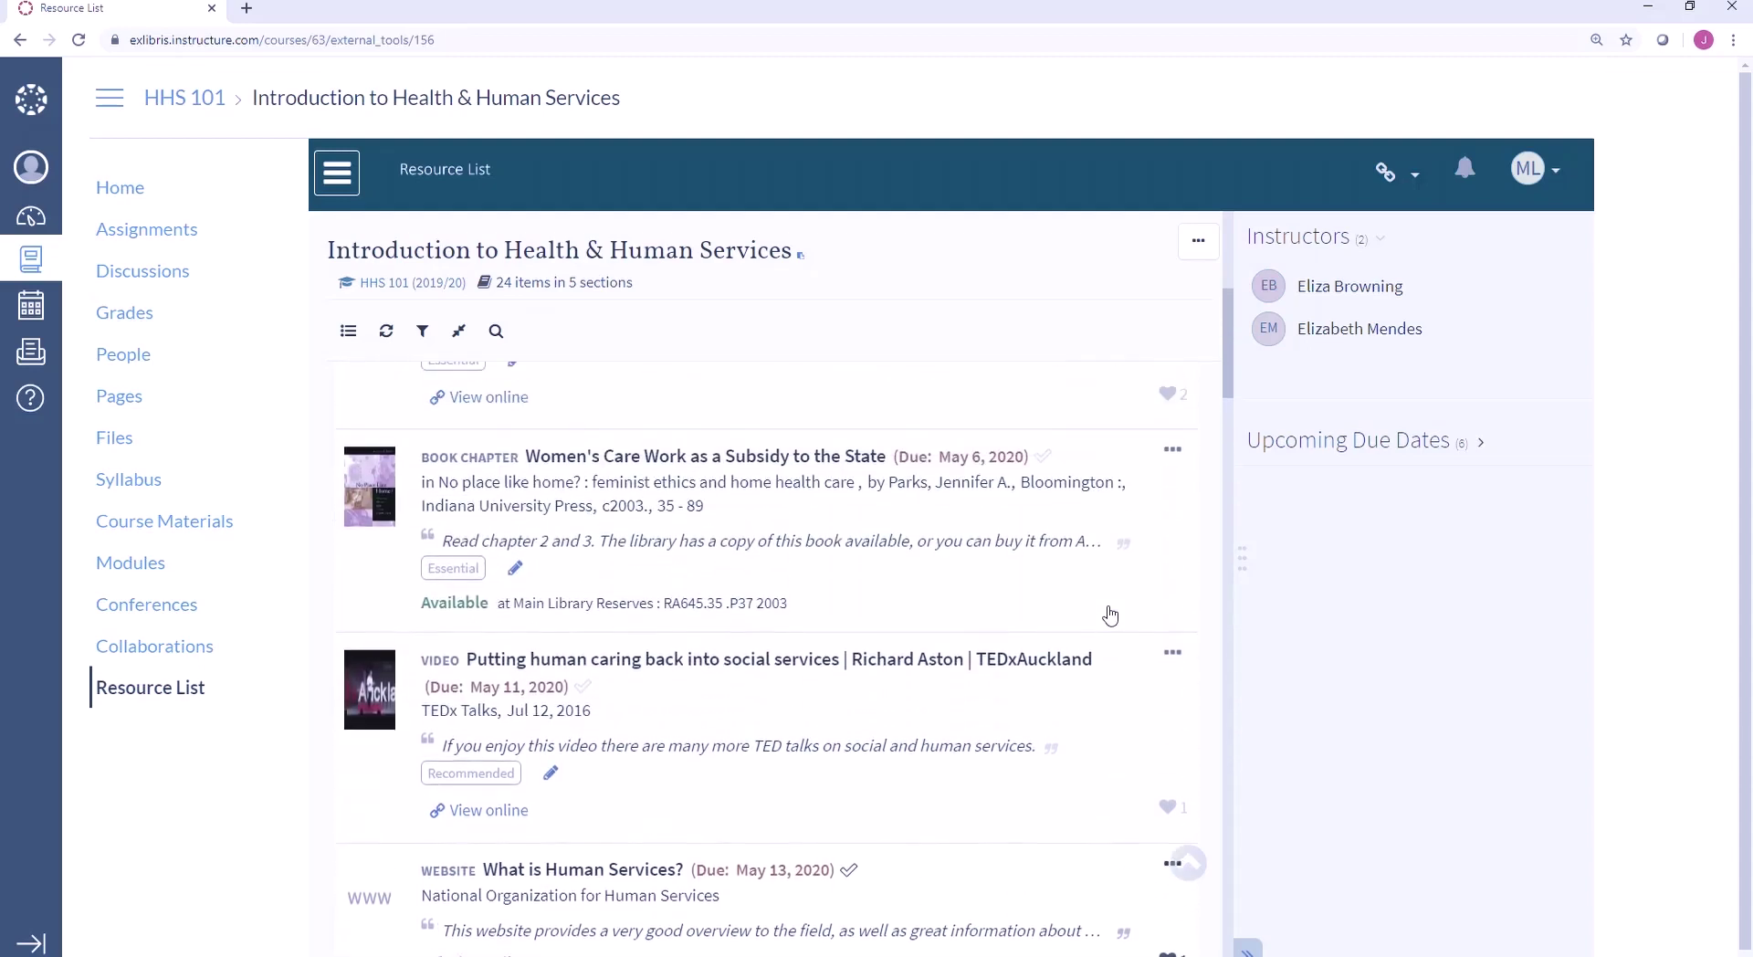
scroll(982, 517, "up", 3)
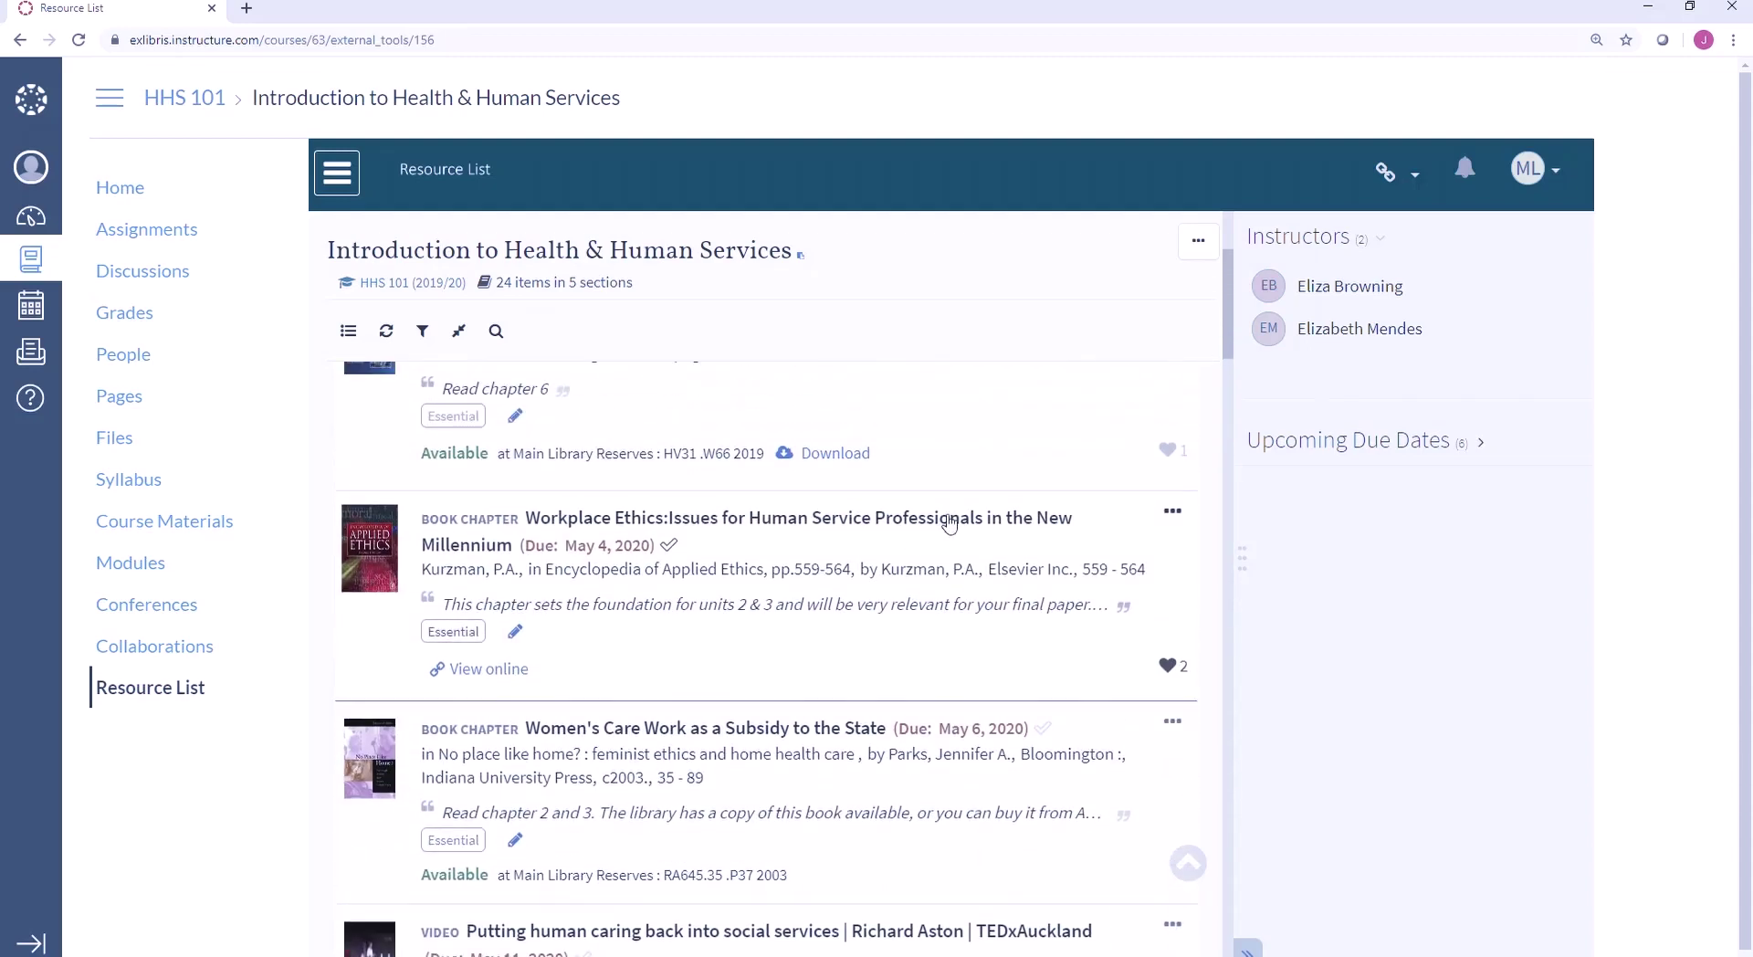
left_click(903, 548)
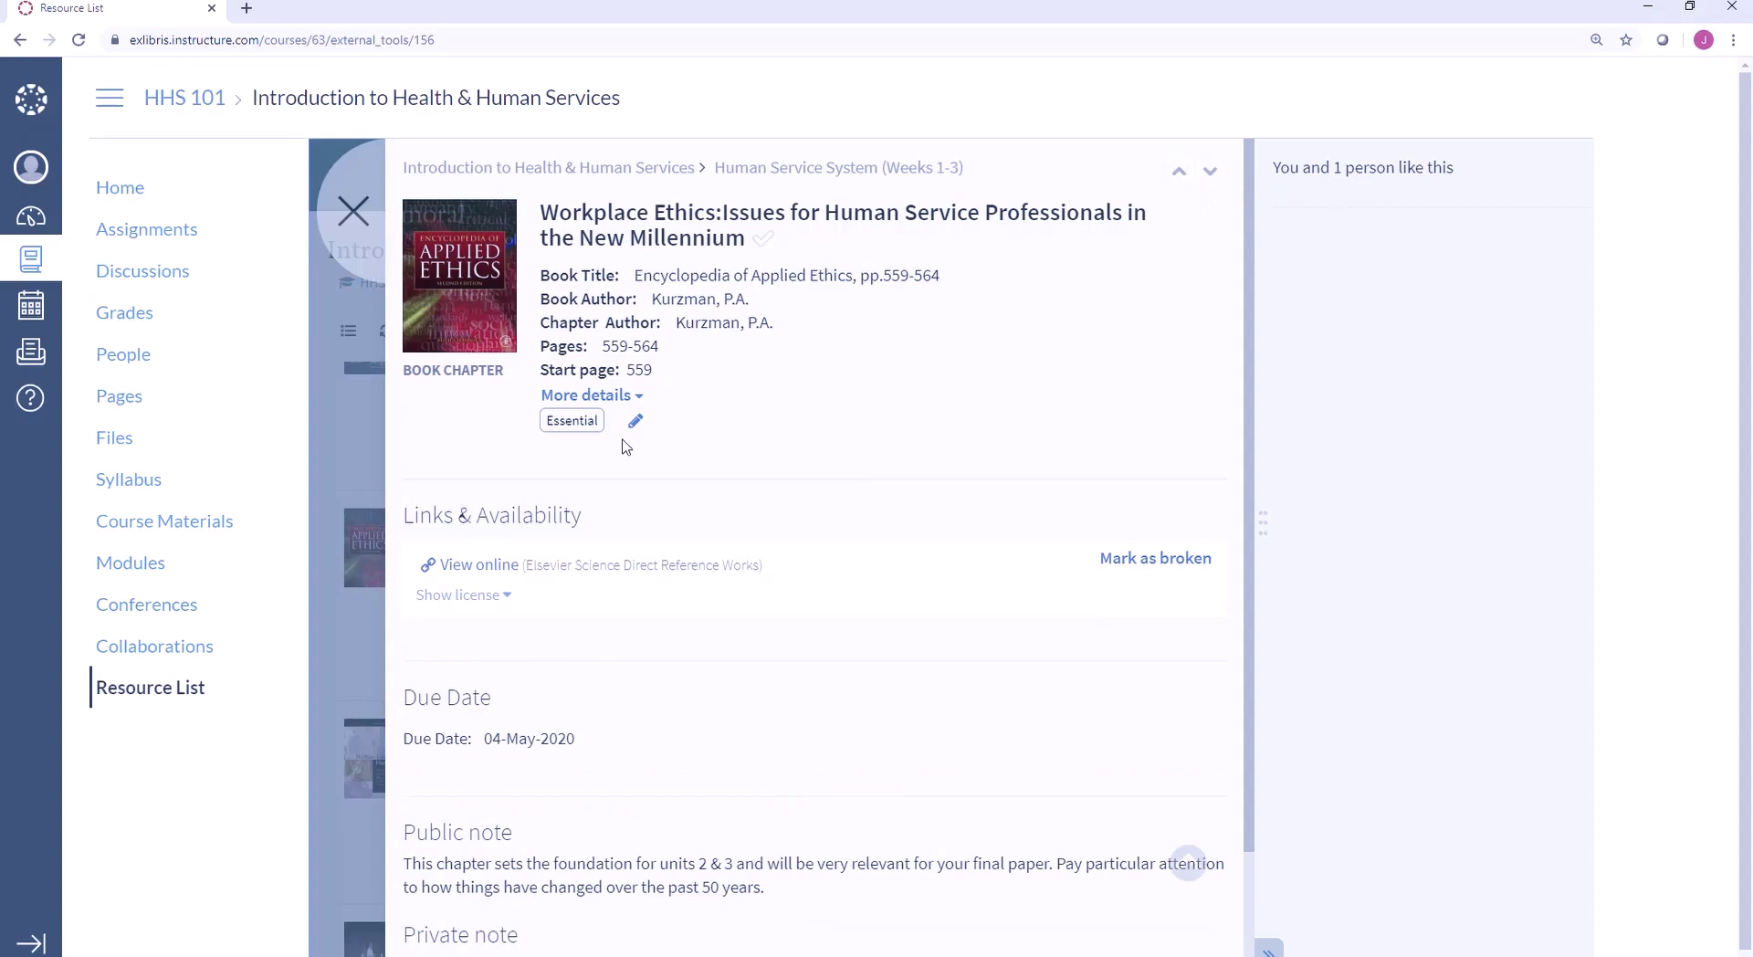
scroll(623, 446, "down", 2)
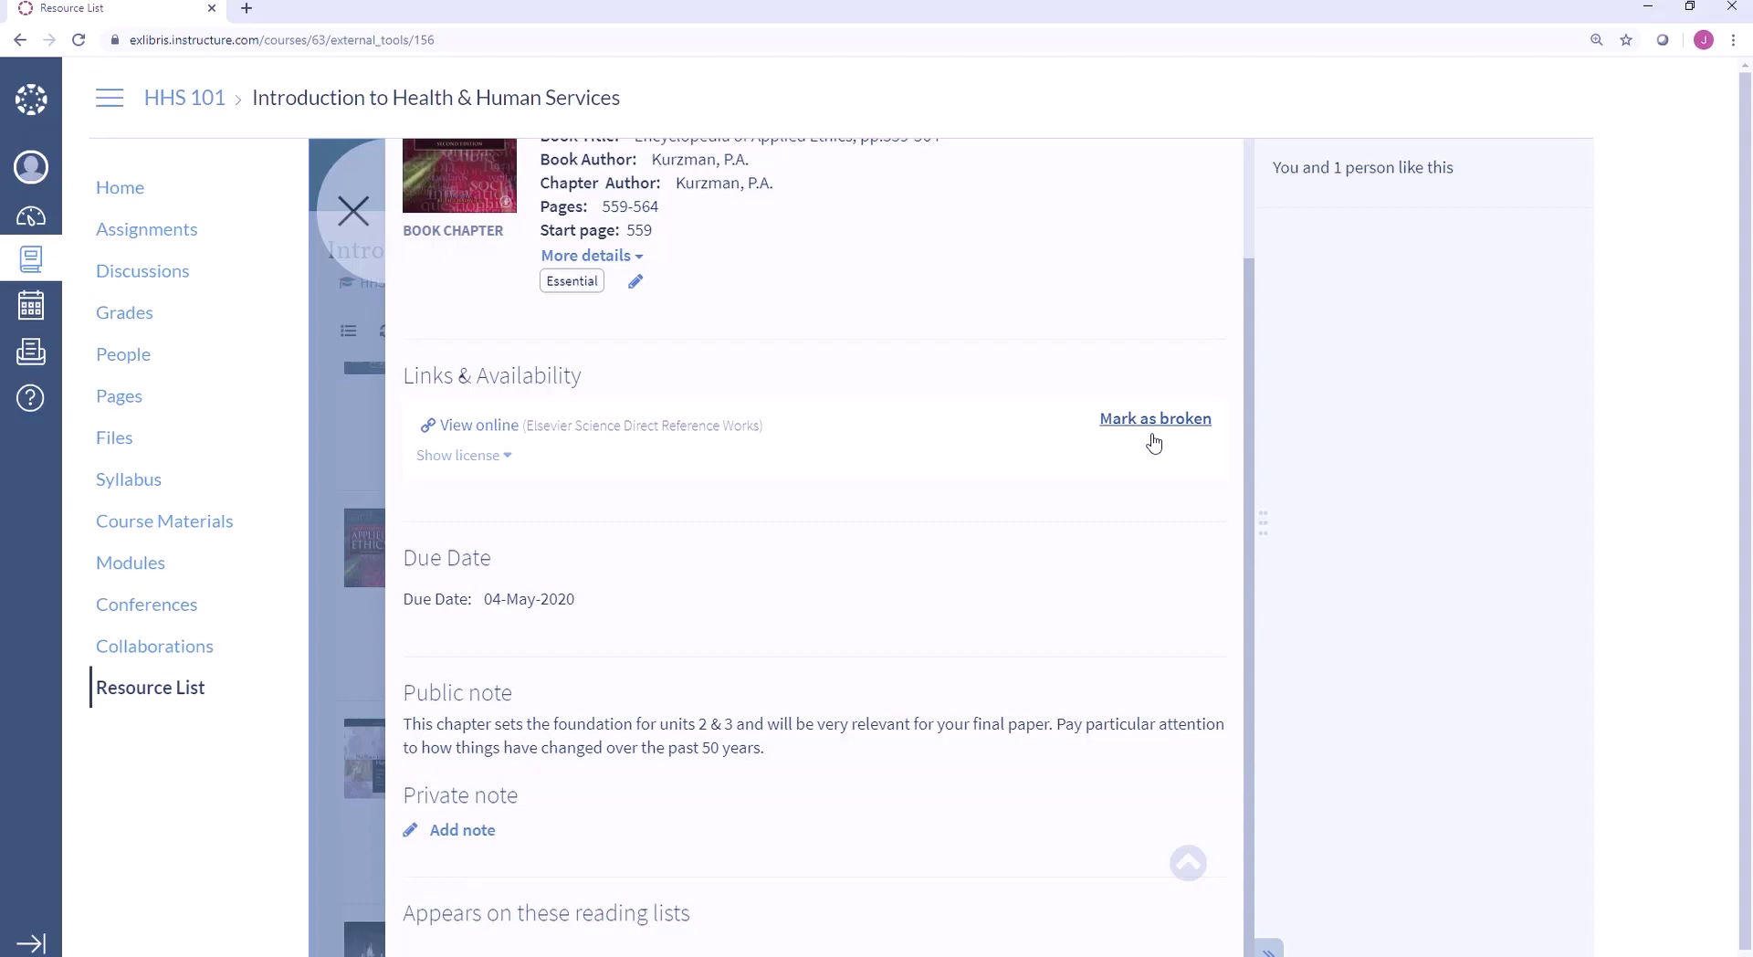
left_click(354, 212)
scroll(537, 465, "up", 5)
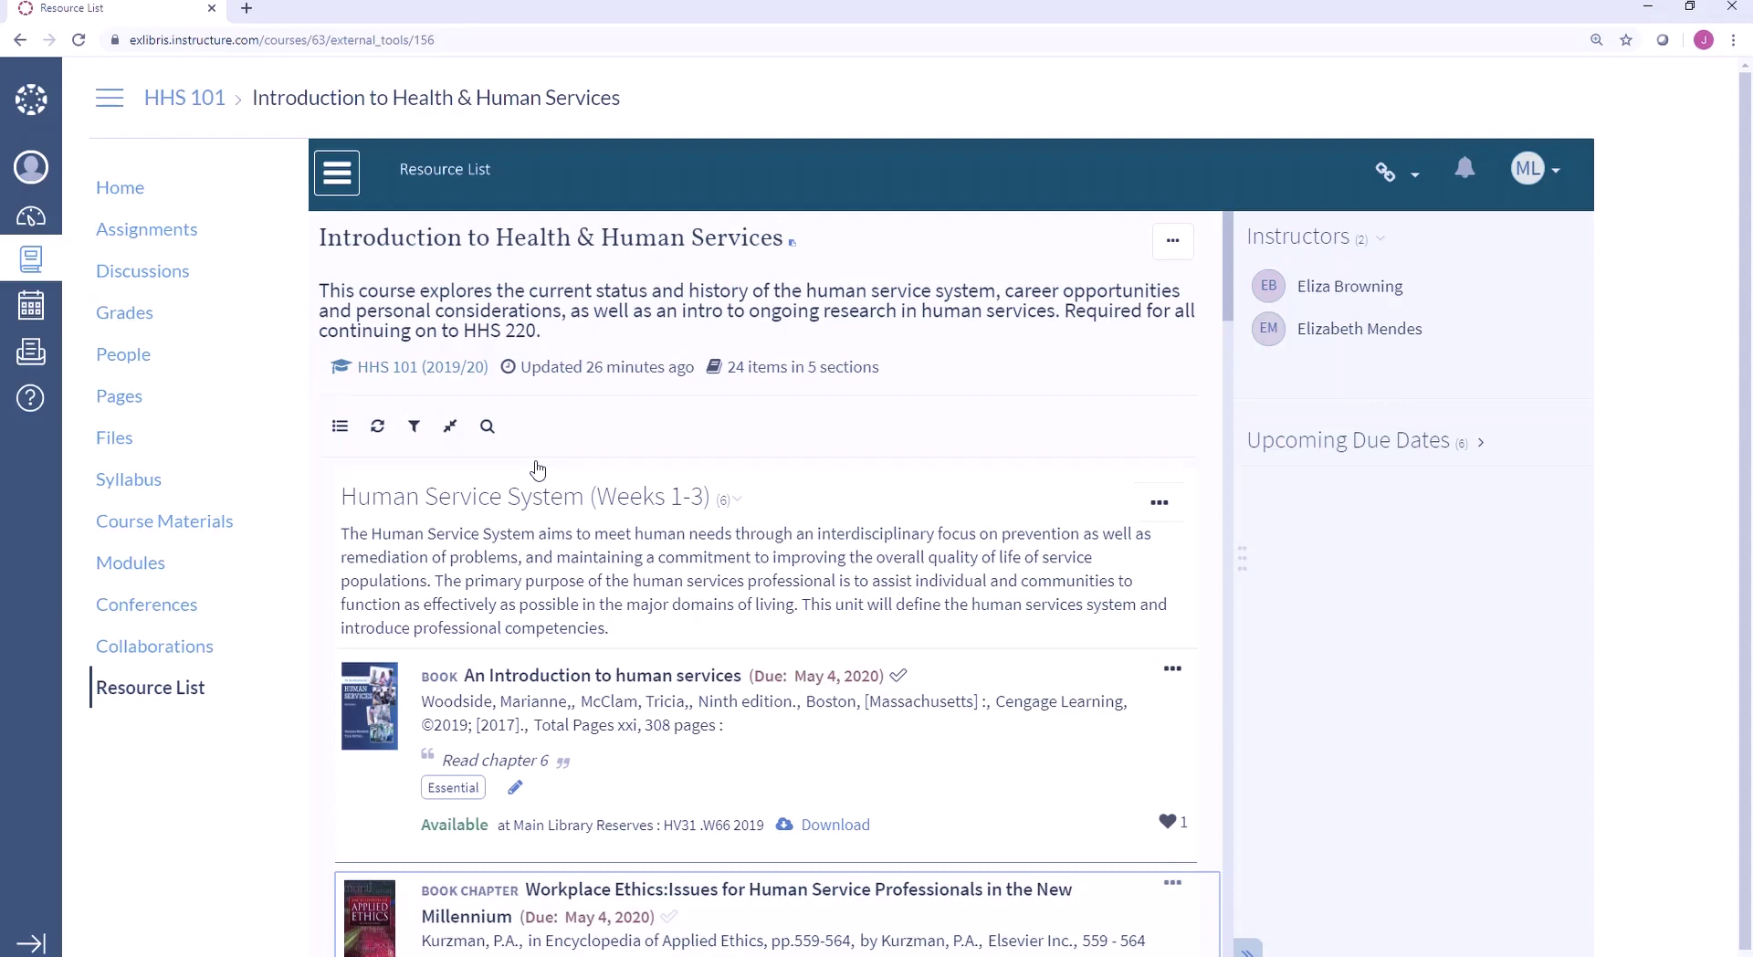
- Log out of the student account and log in with the instructor's saved e-mail and password
left_click(36, 170)
left_click(296, 241)
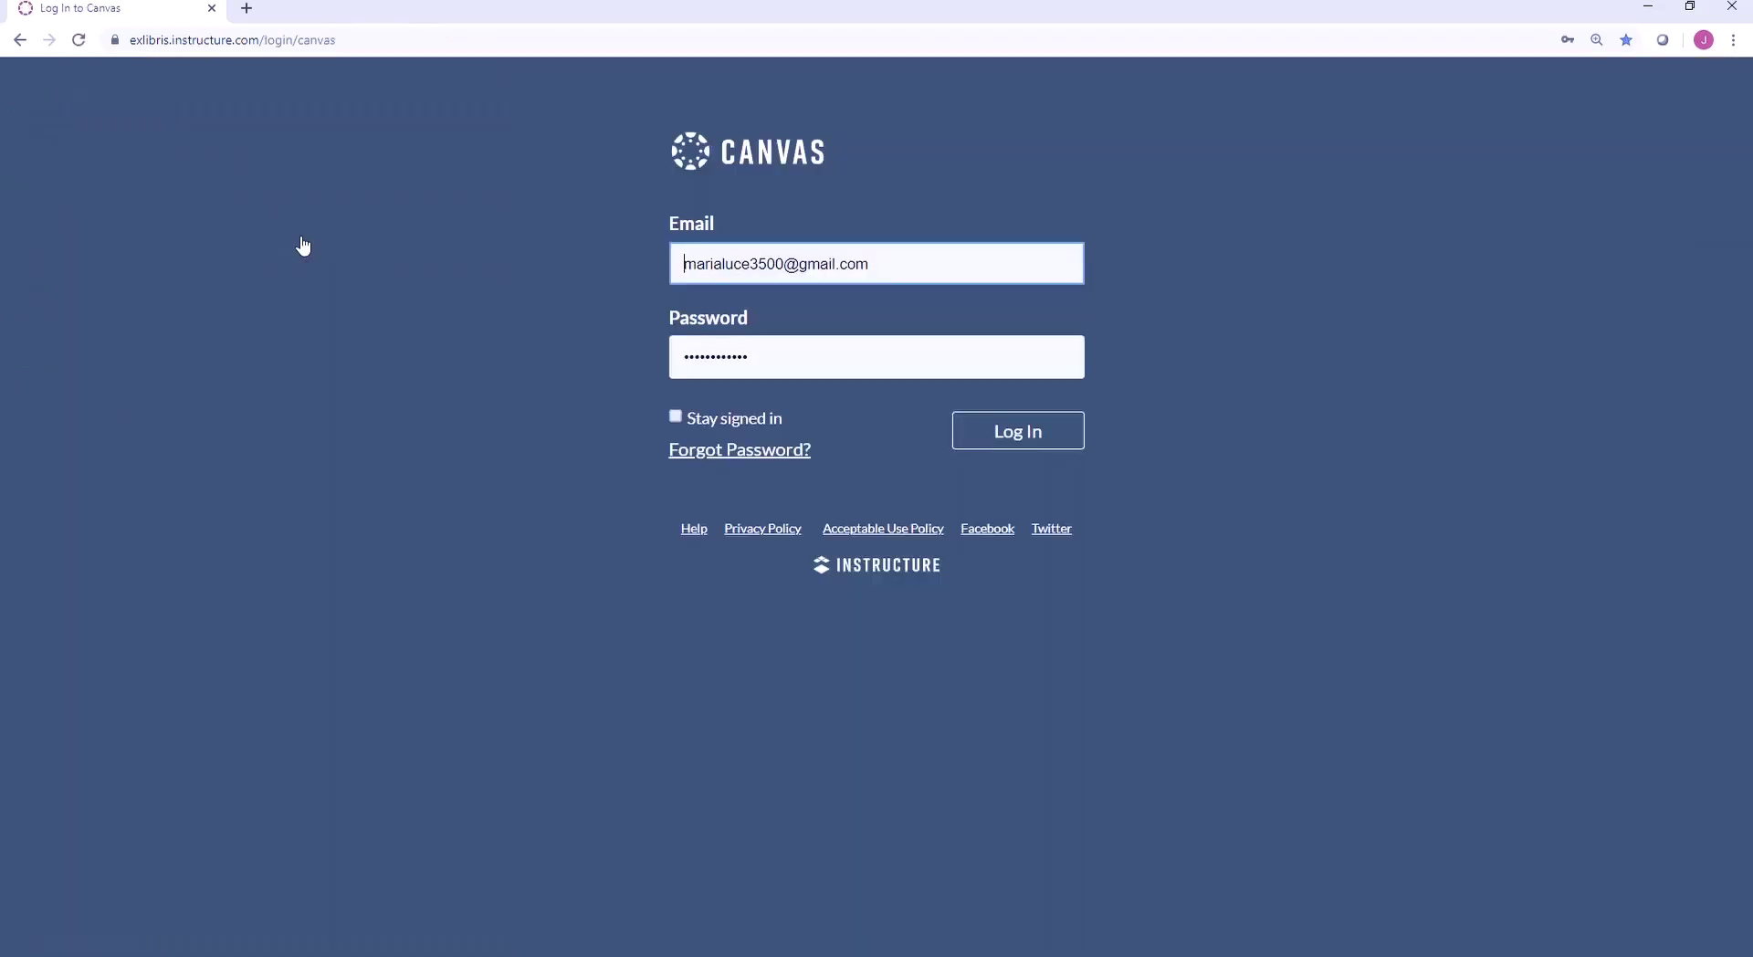
left_click(764, 269)
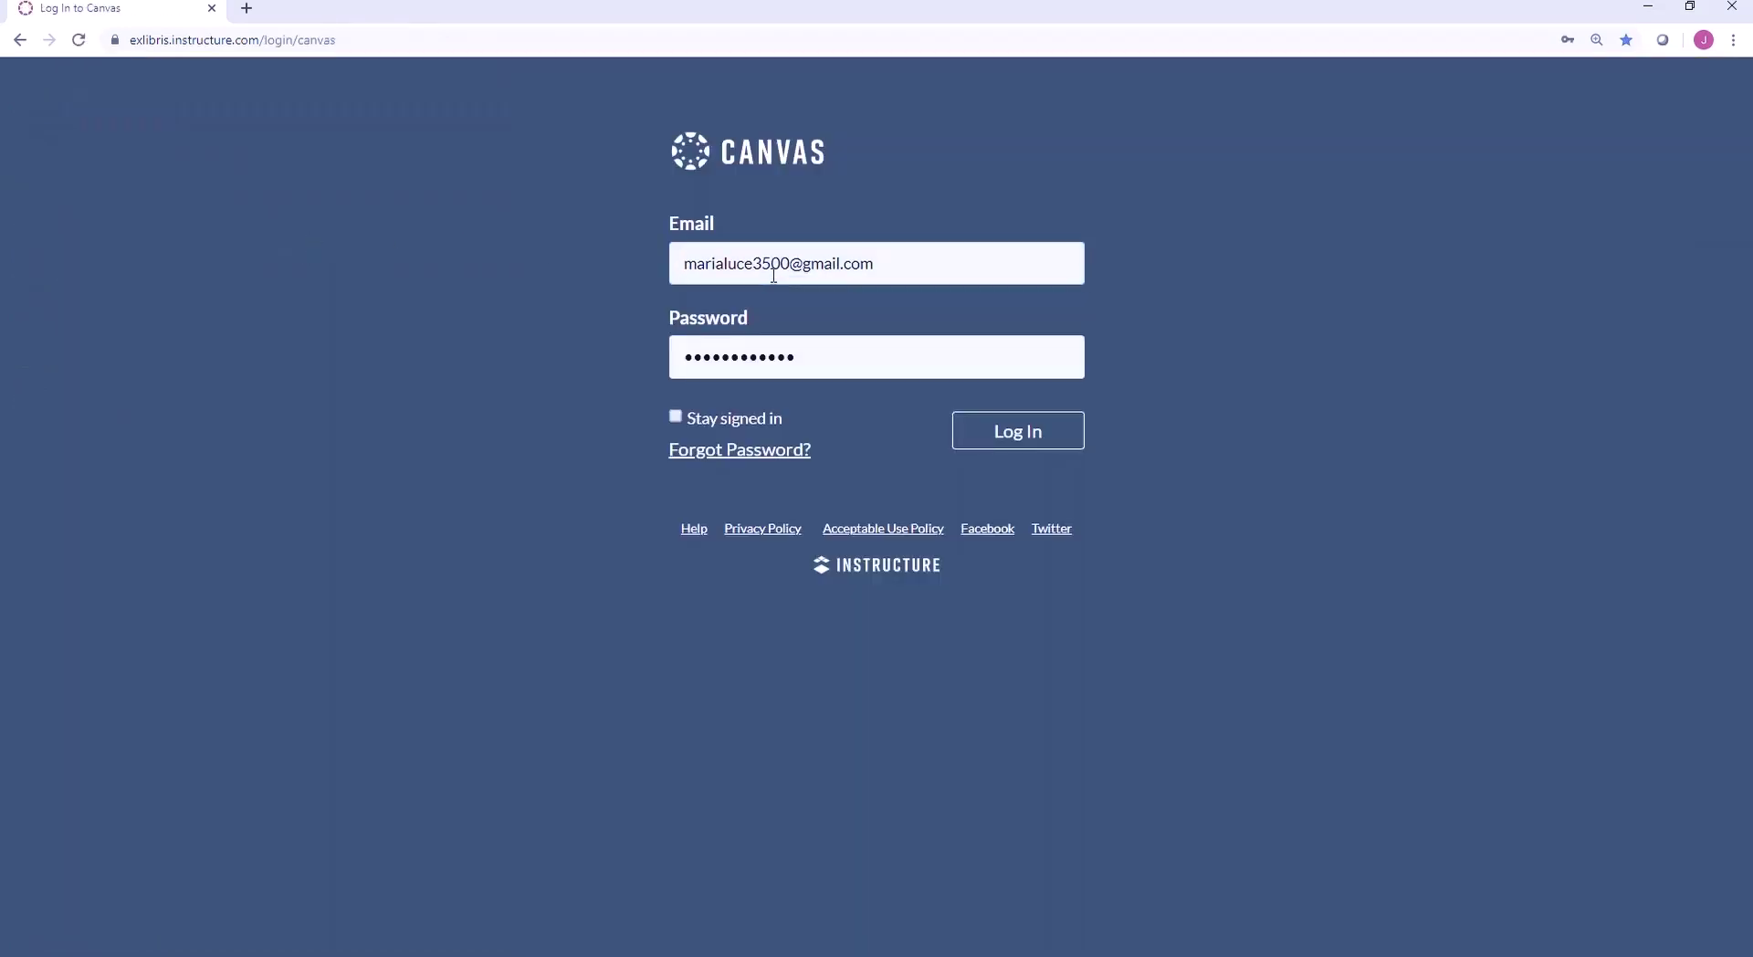
left_click(774, 463)
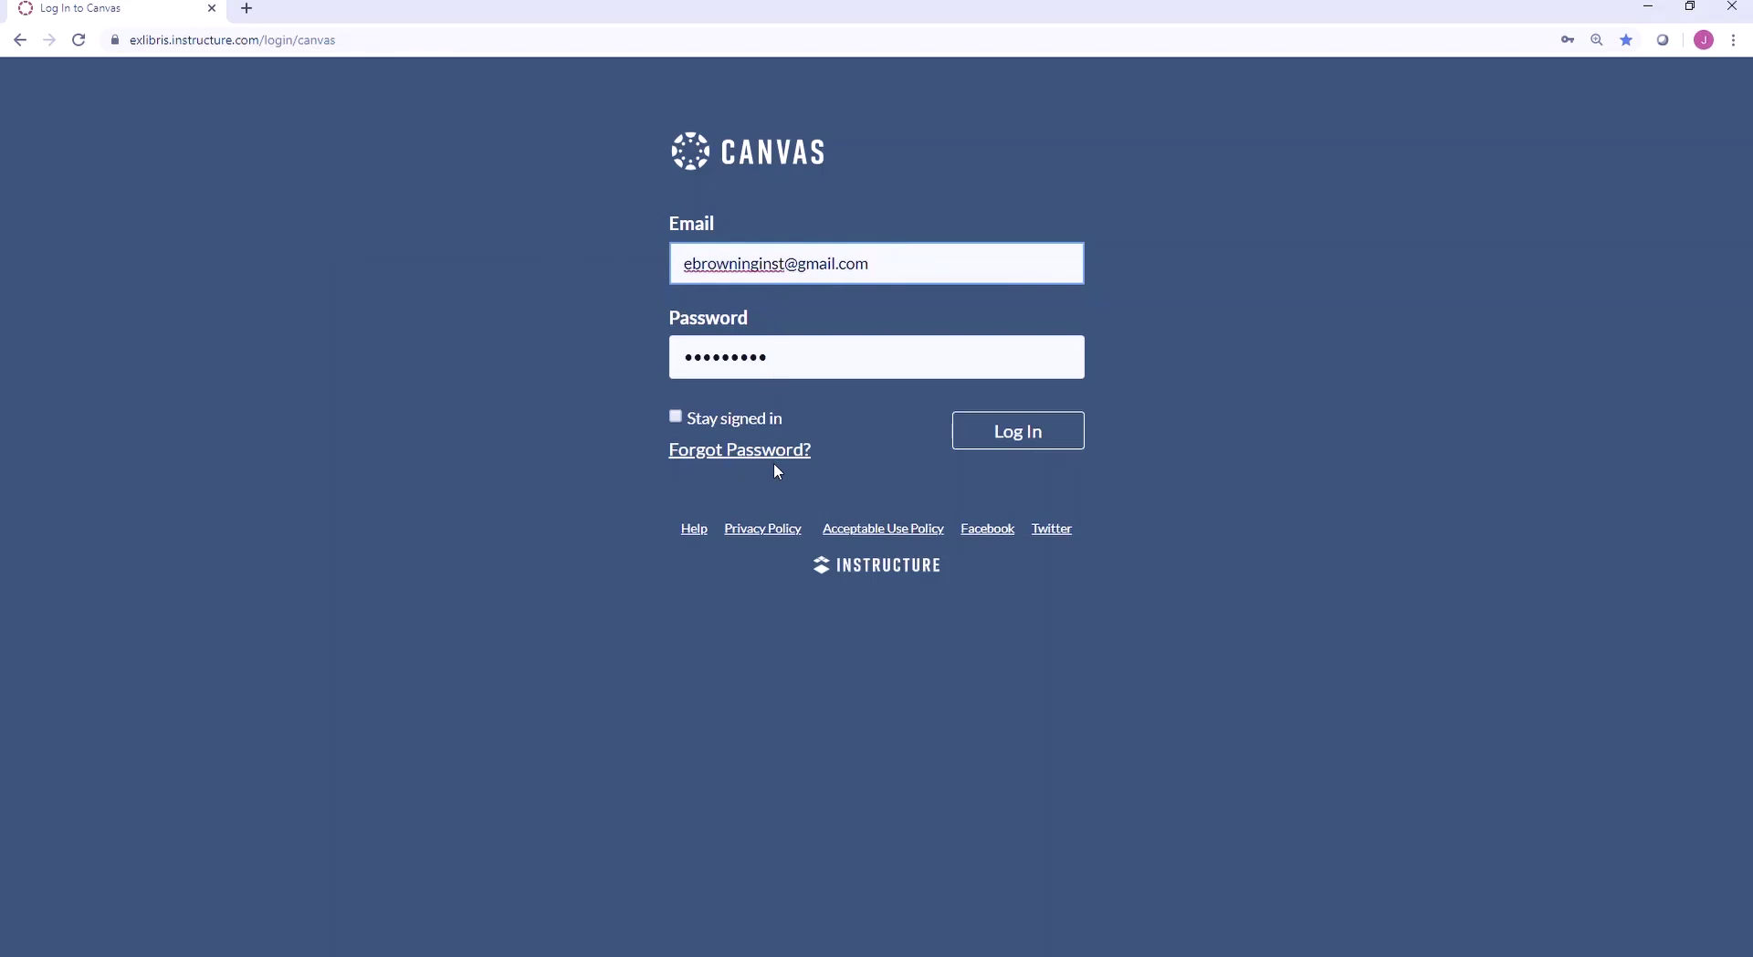
left_click(1004, 435)
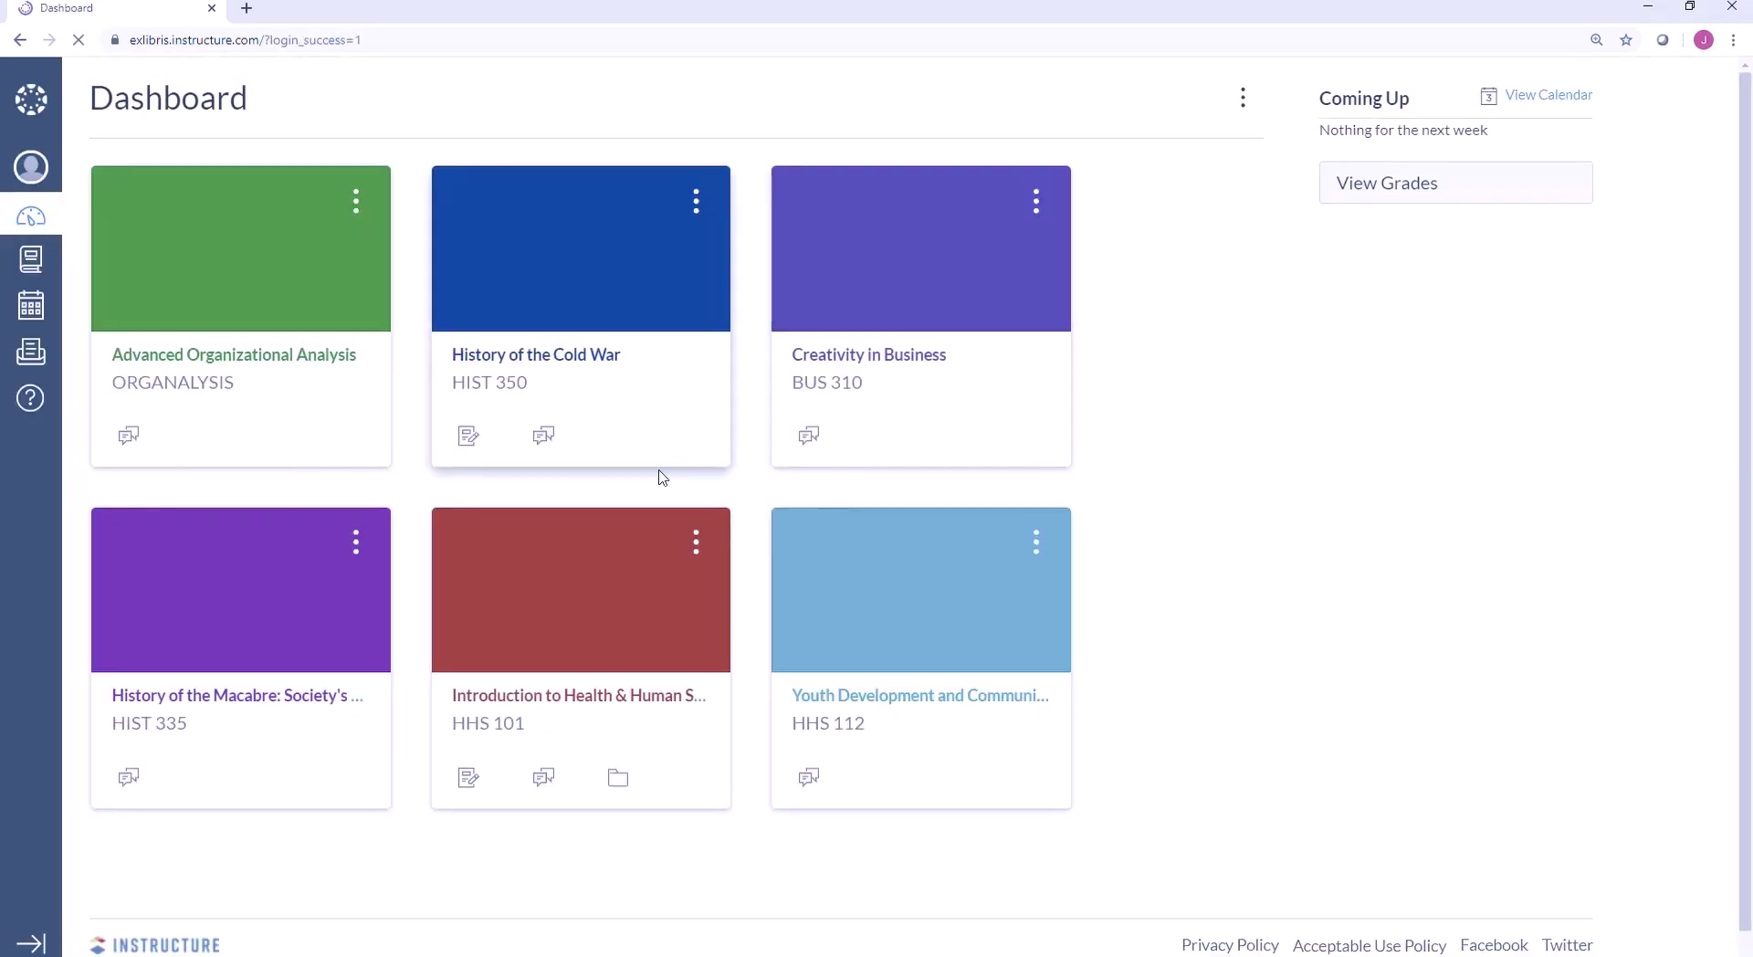
- Open the HHS 101 Resource List and move the book "An Introduction to human services" below the "Workplace Ethics" chapter
left_click(581, 582)
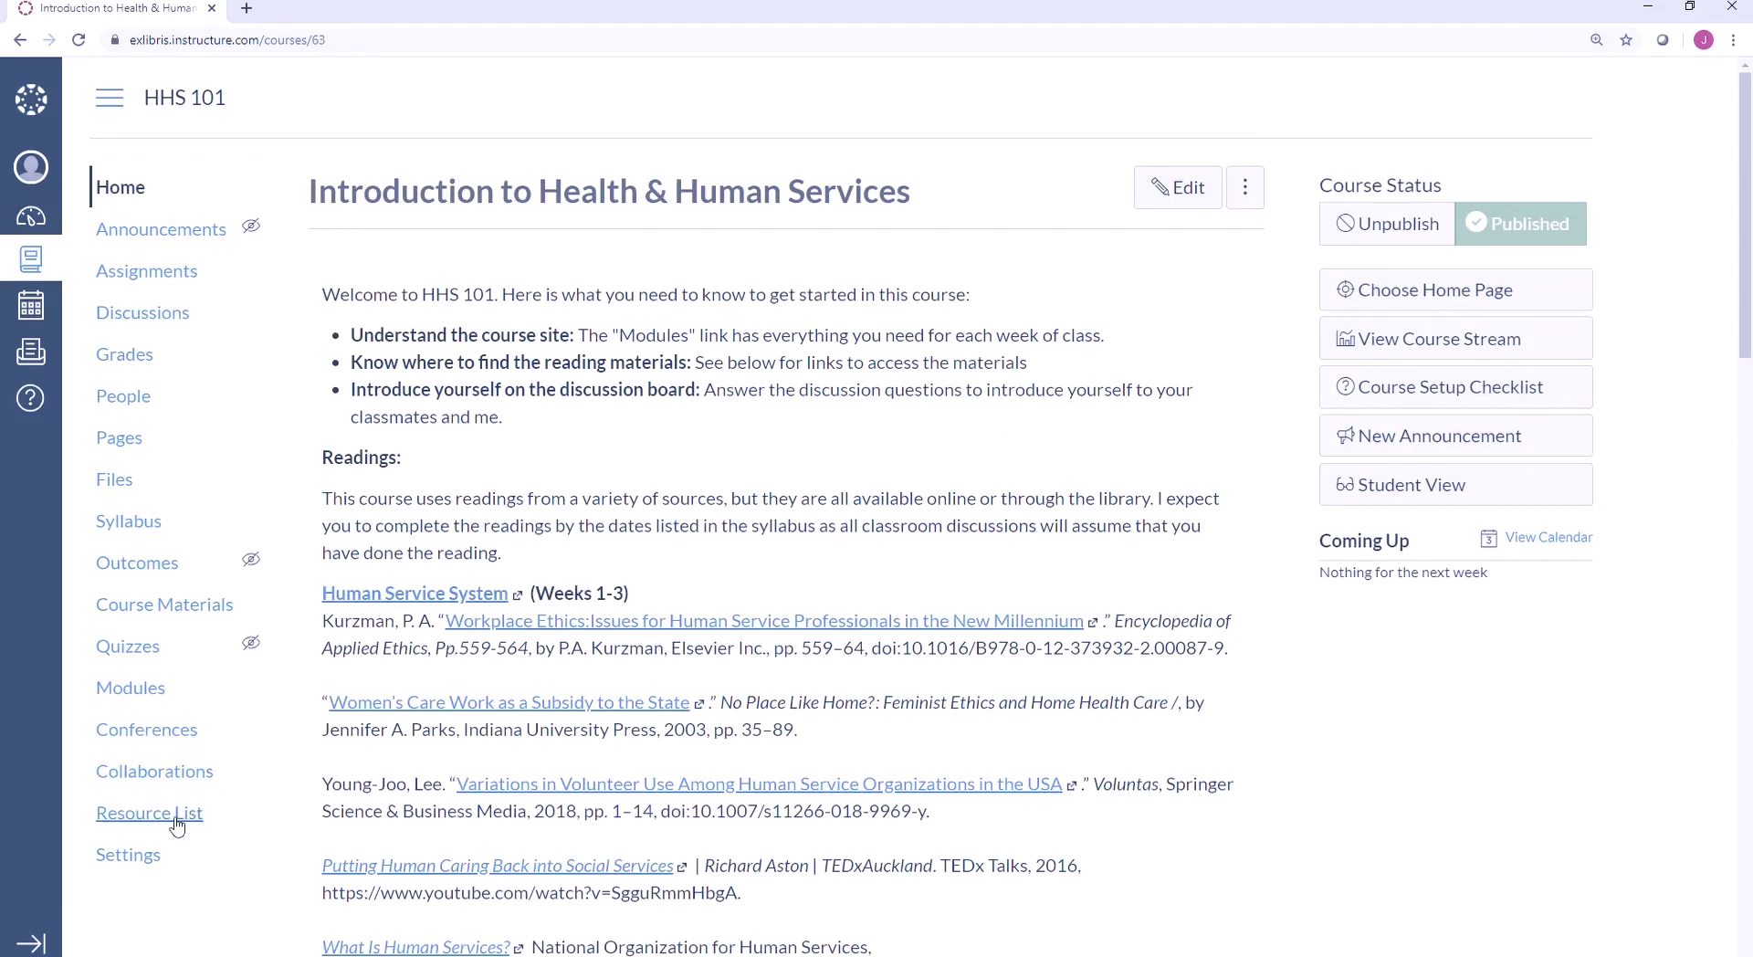
left_click(177, 825)
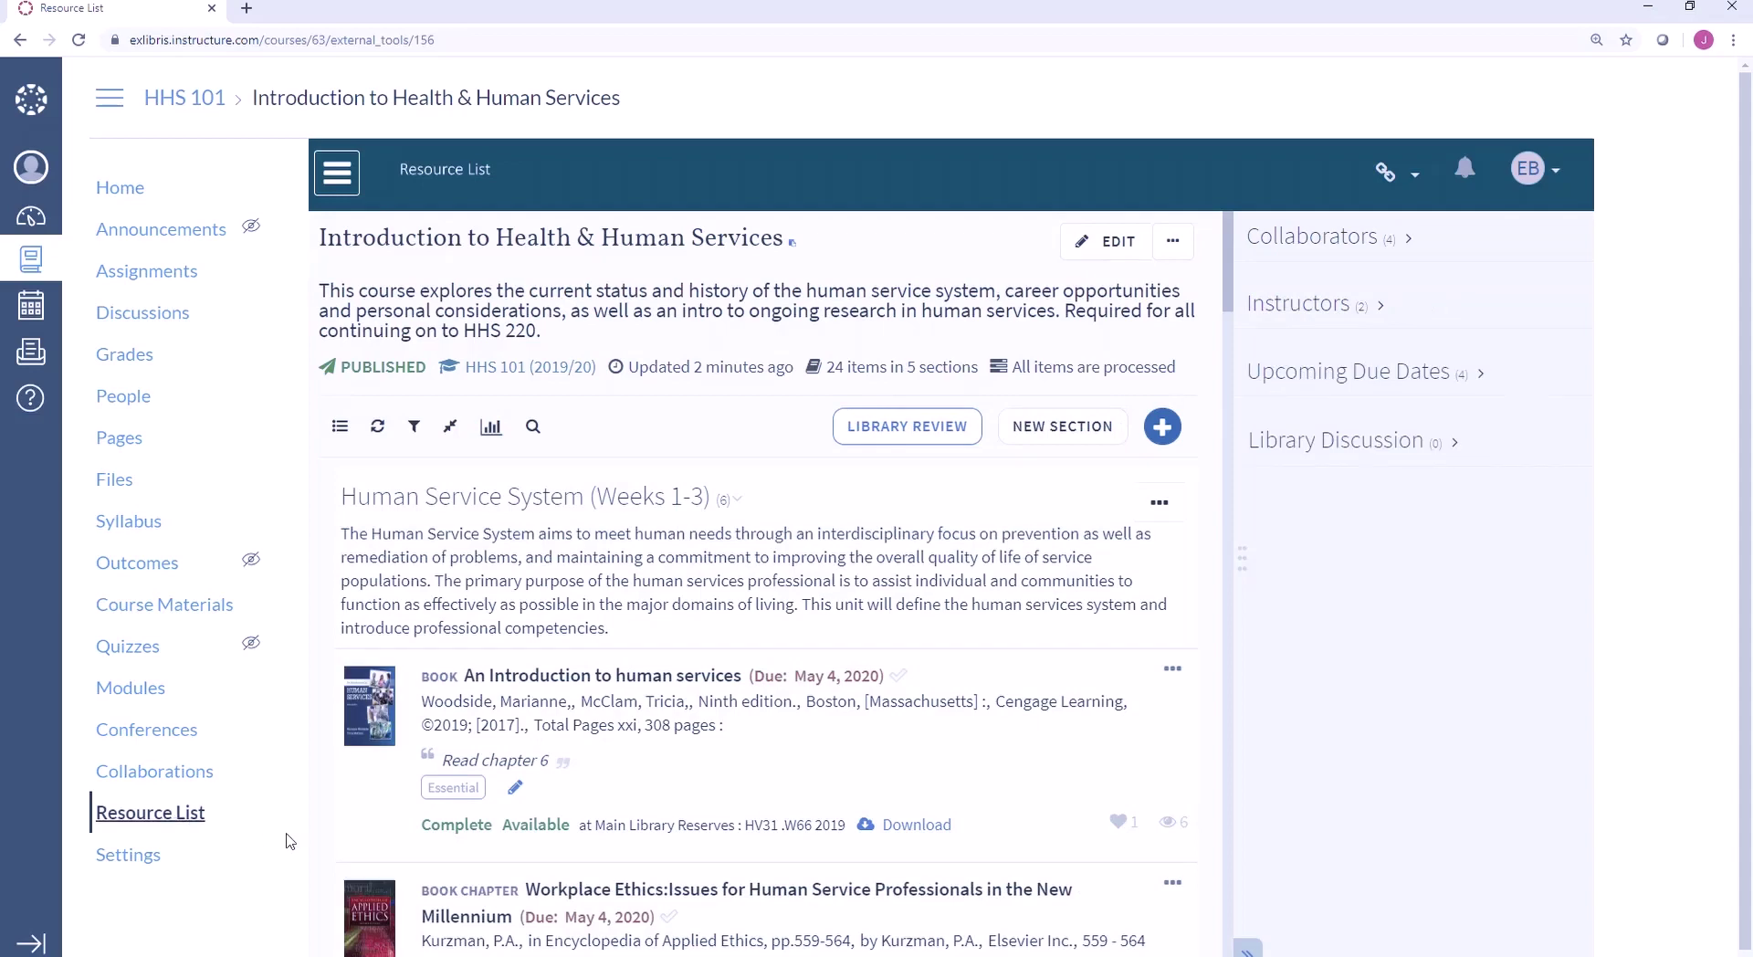
scroll(749, 822, "down", 3)
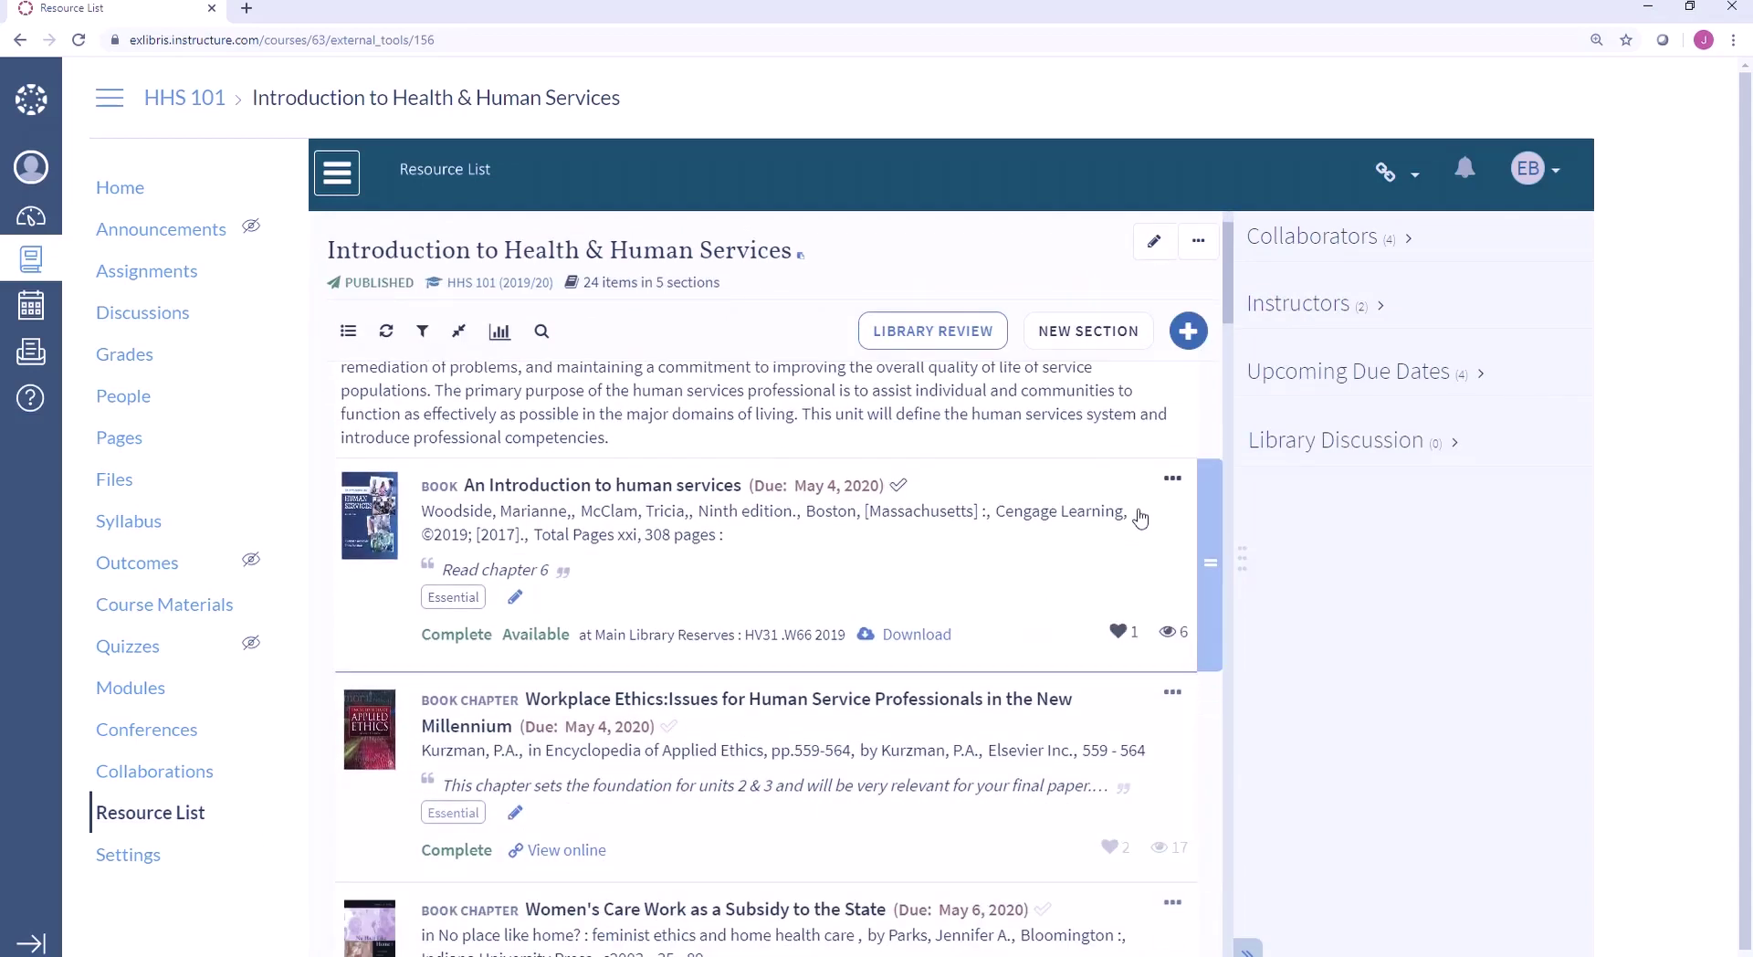
left_click(1172, 477)
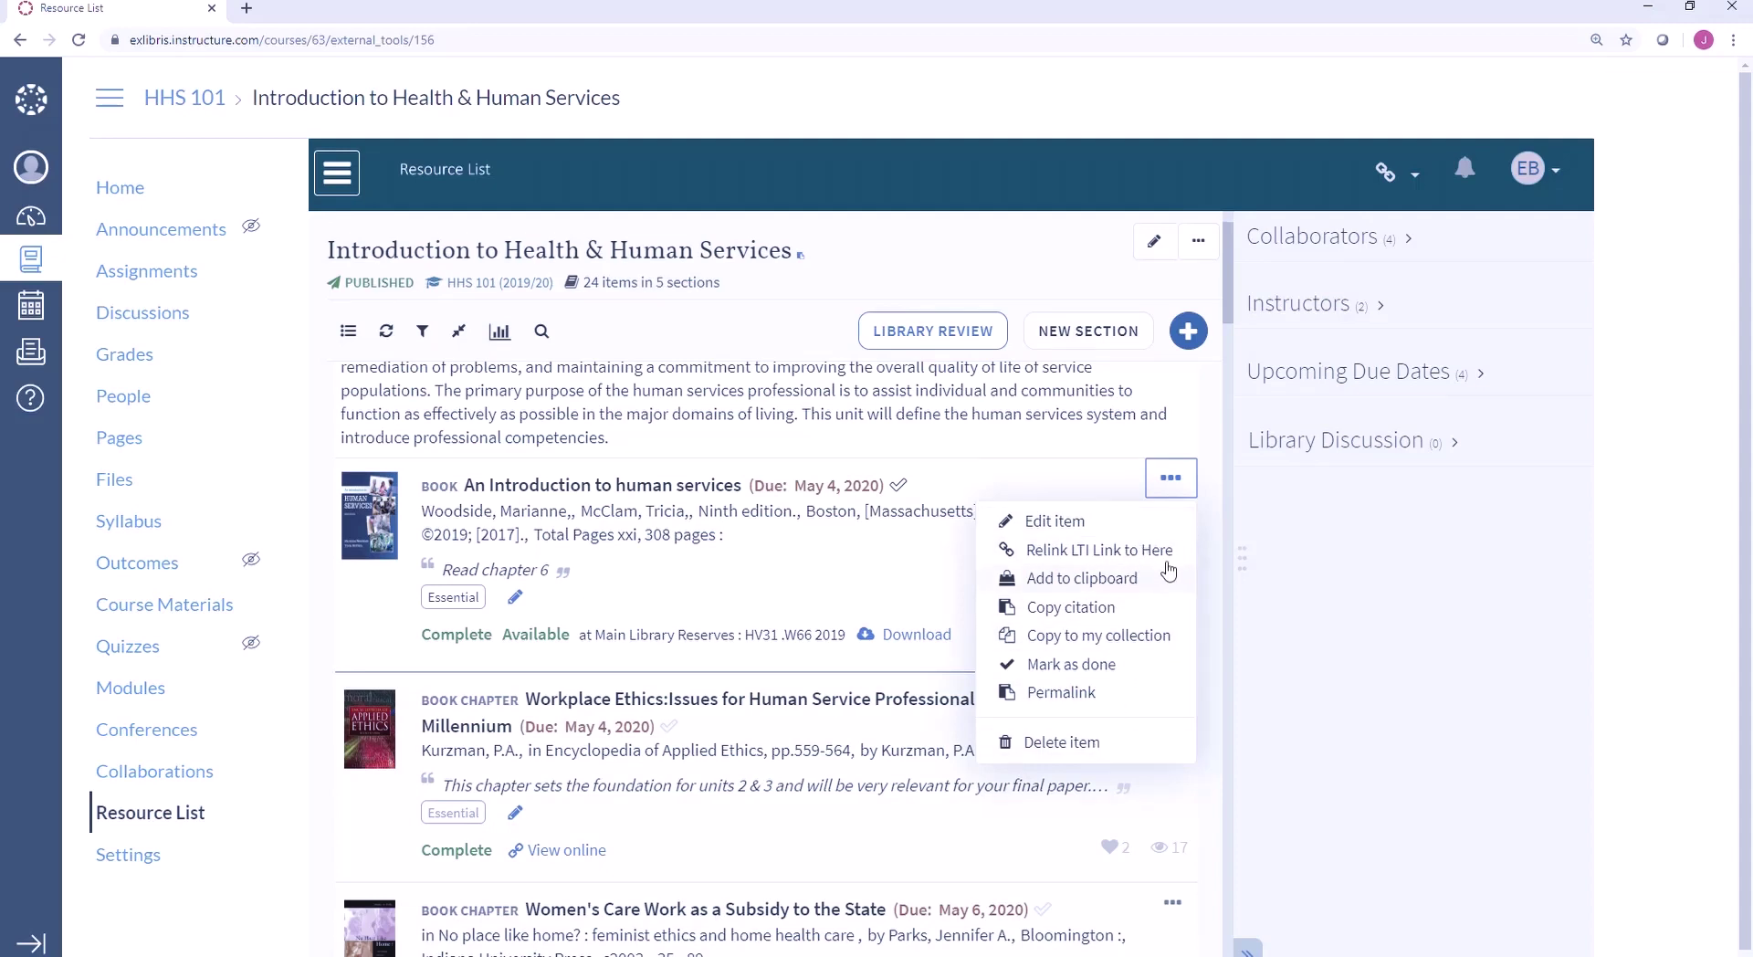
left_click(1155, 603)
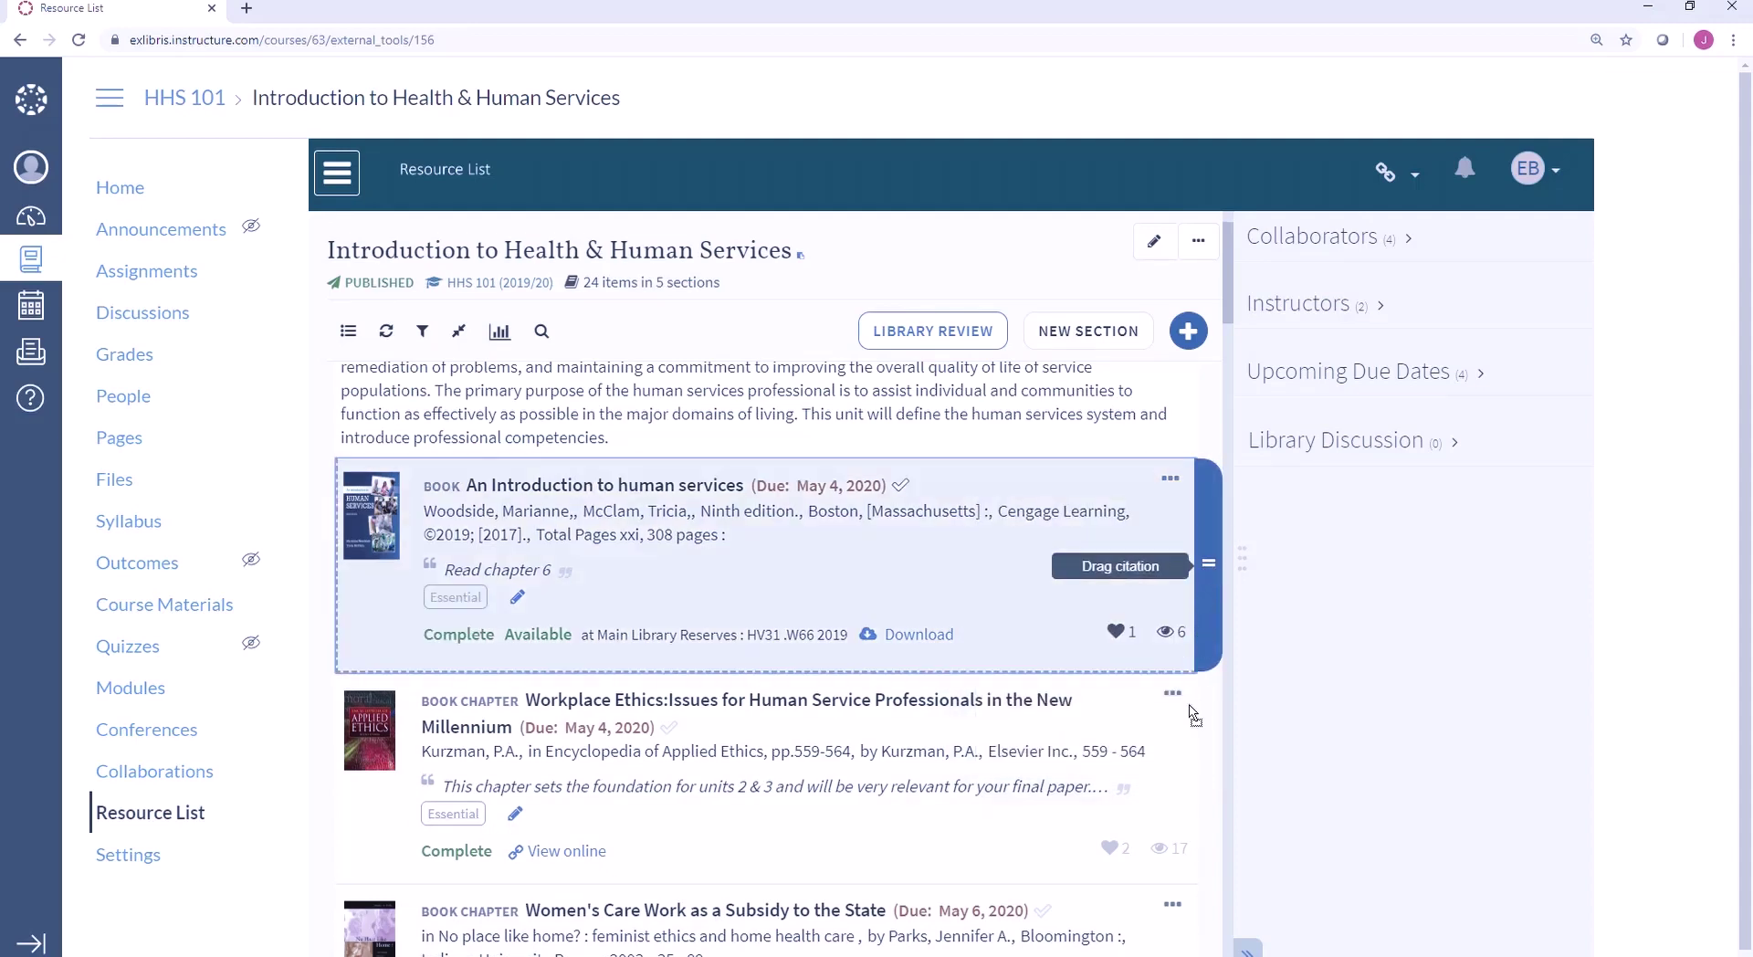
left_click_drag(1194, 706, 1197, 744)
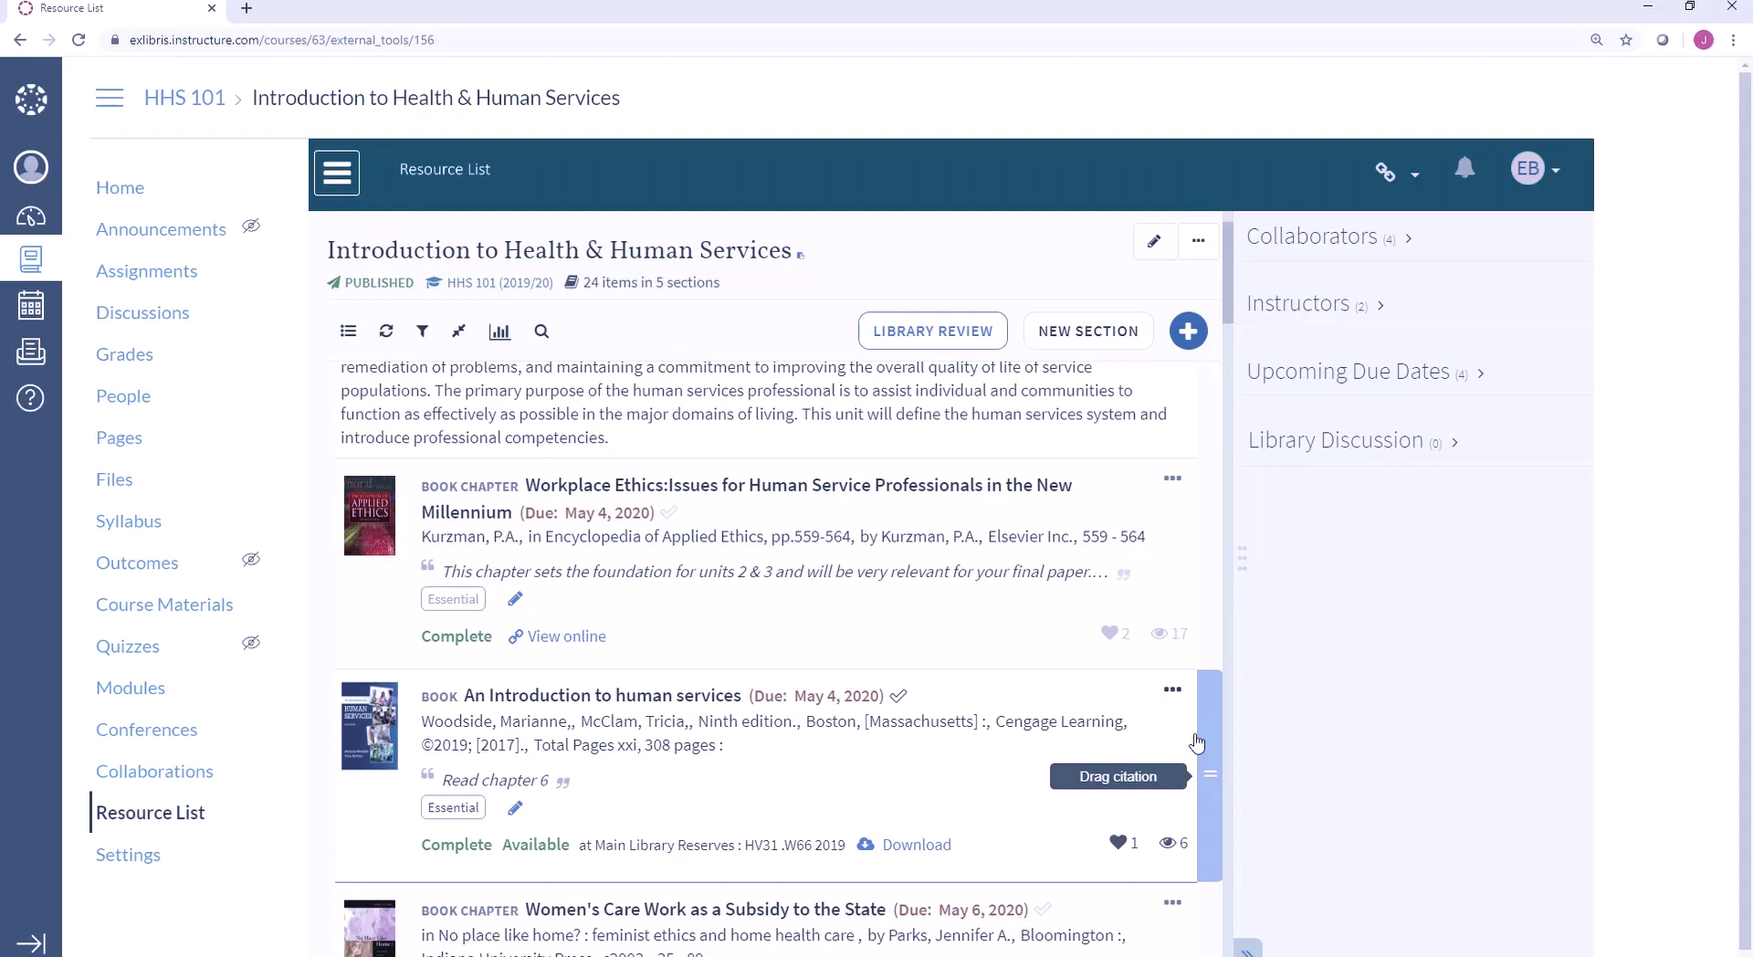
- View the list's collaborators and its library discussion, collapsing each again
left_click(1360, 239)
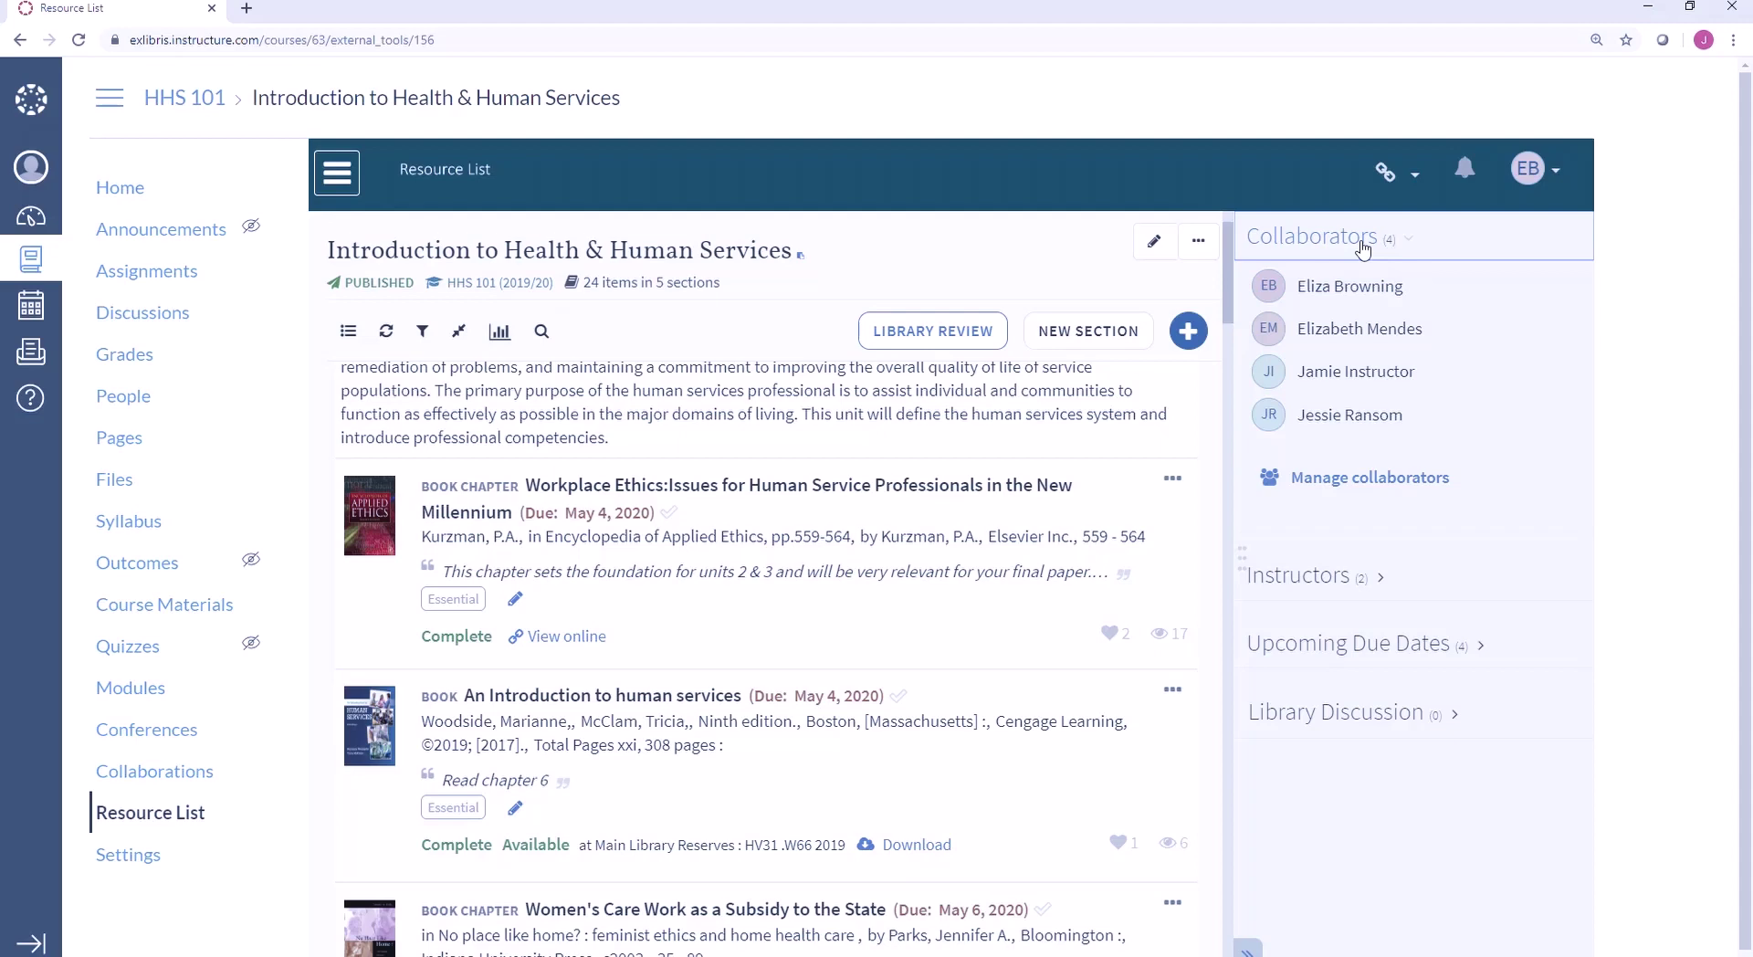
left_click(1363, 248)
left_click(1339, 449)
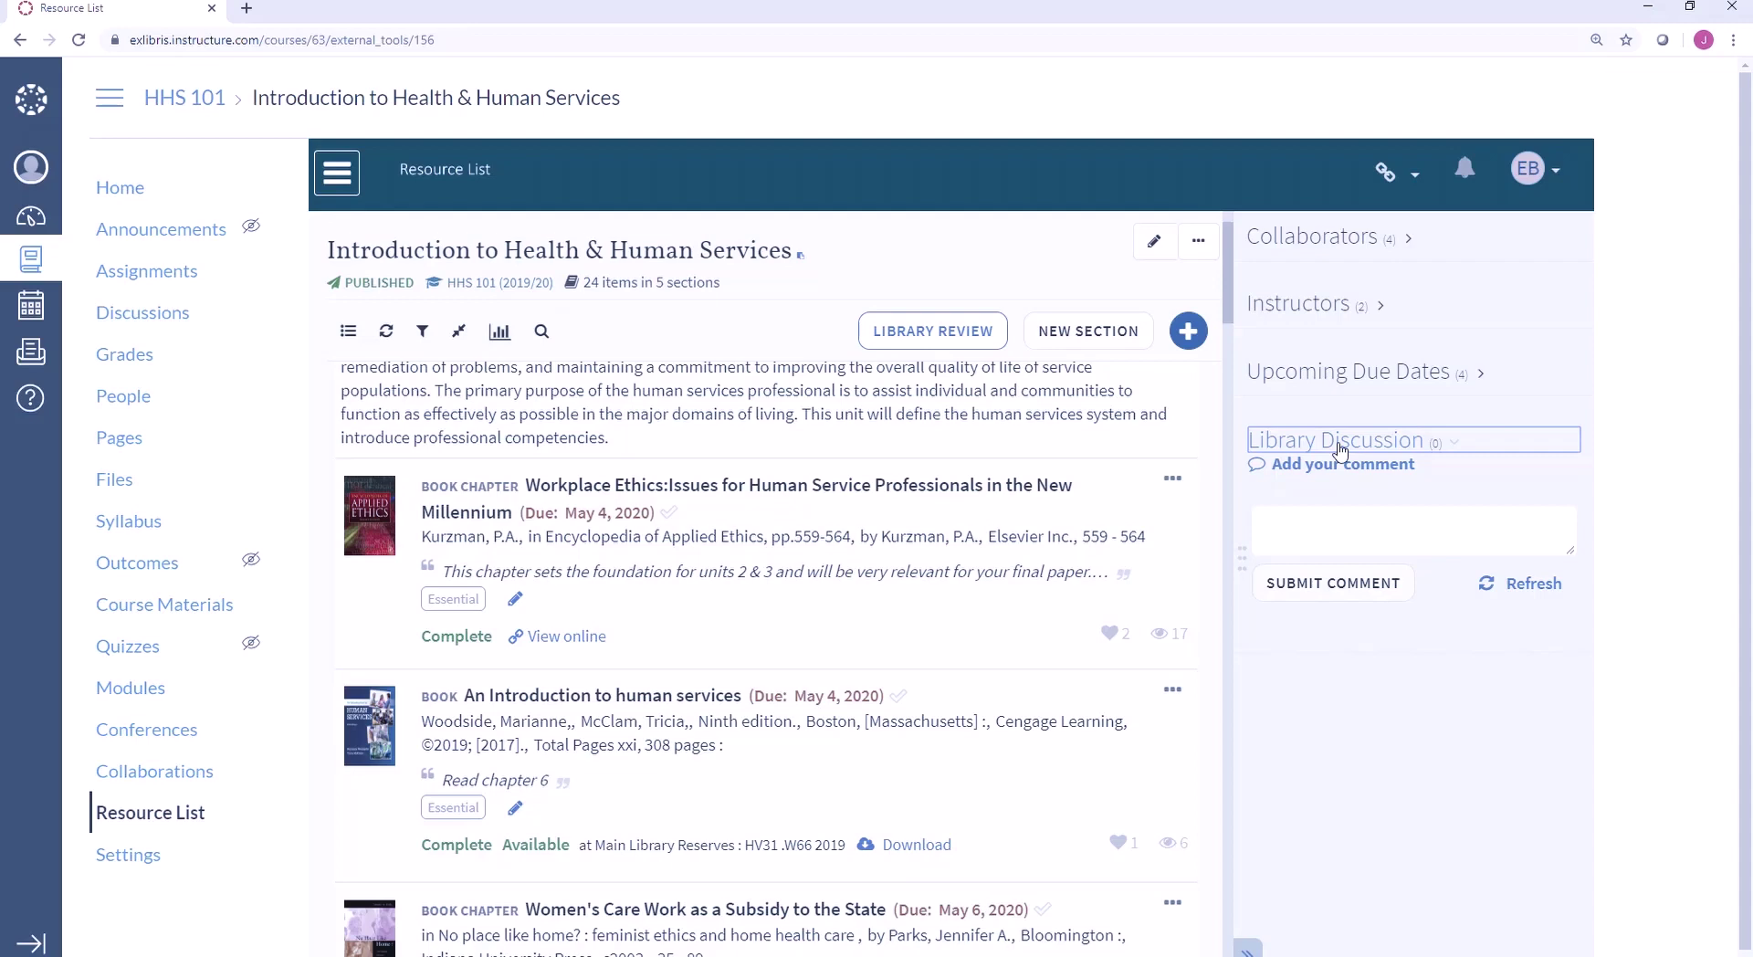
left_click(1339, 442)
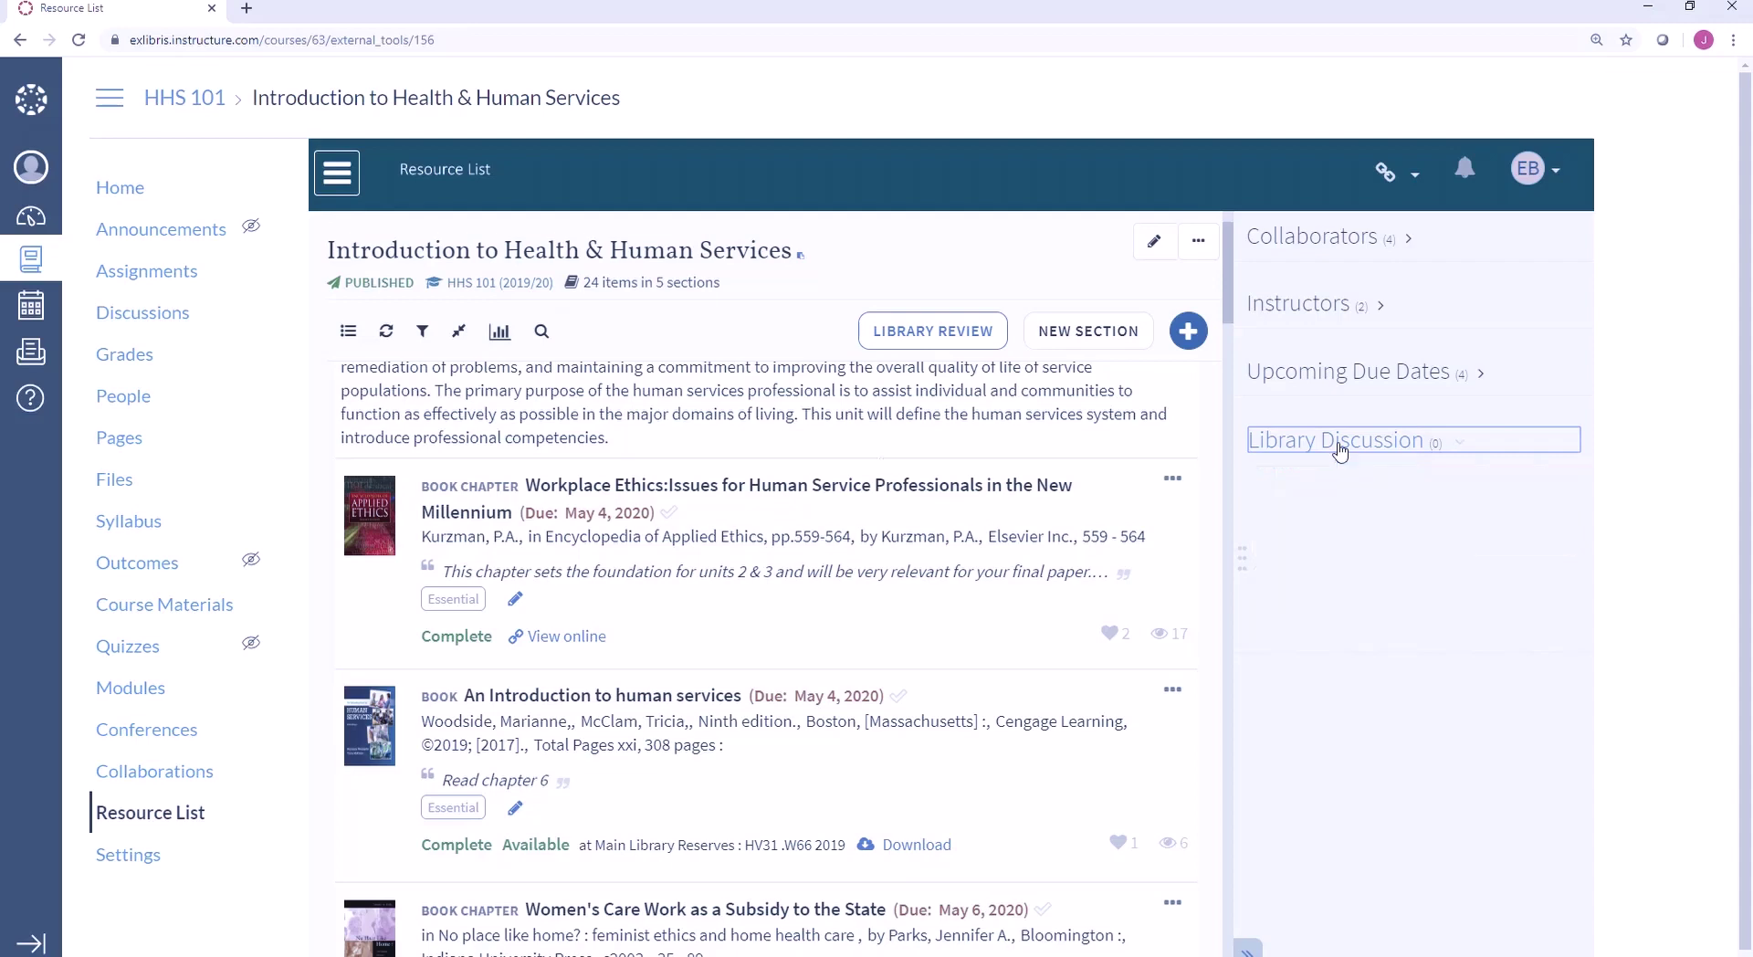
- Examine the student engagement figures for the list's items in analysis mode and exit the mode
left_click(502, 334)
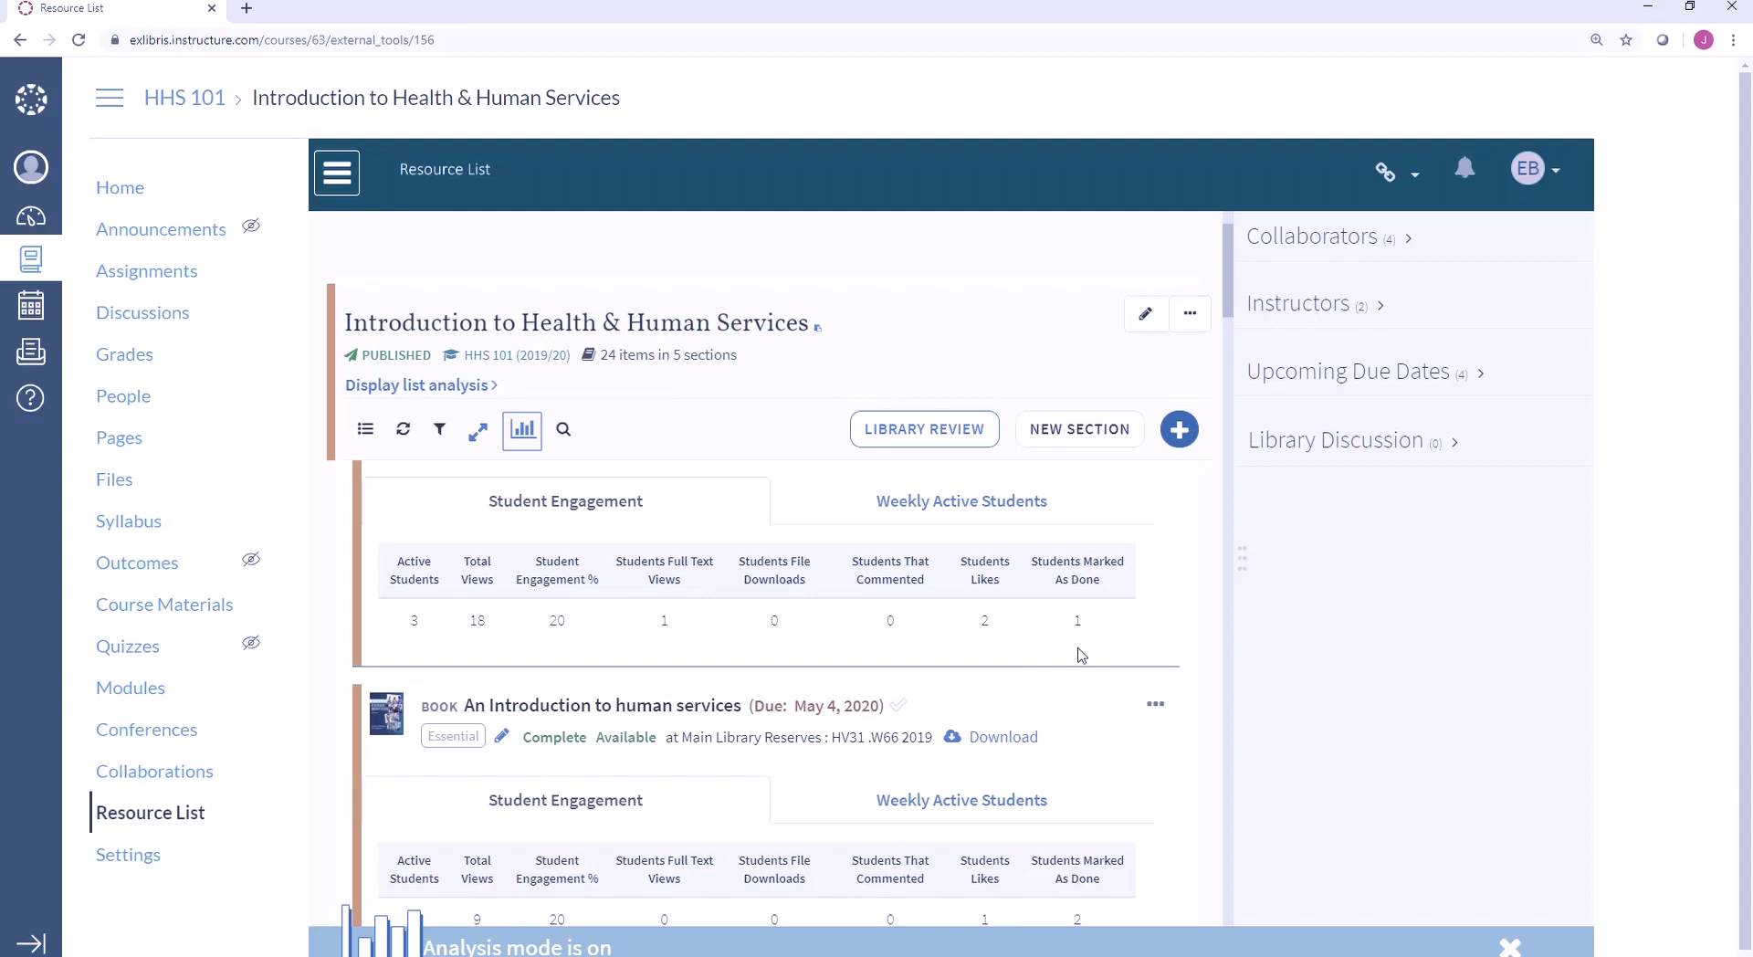
scroll(1080, 654, "down", 1)
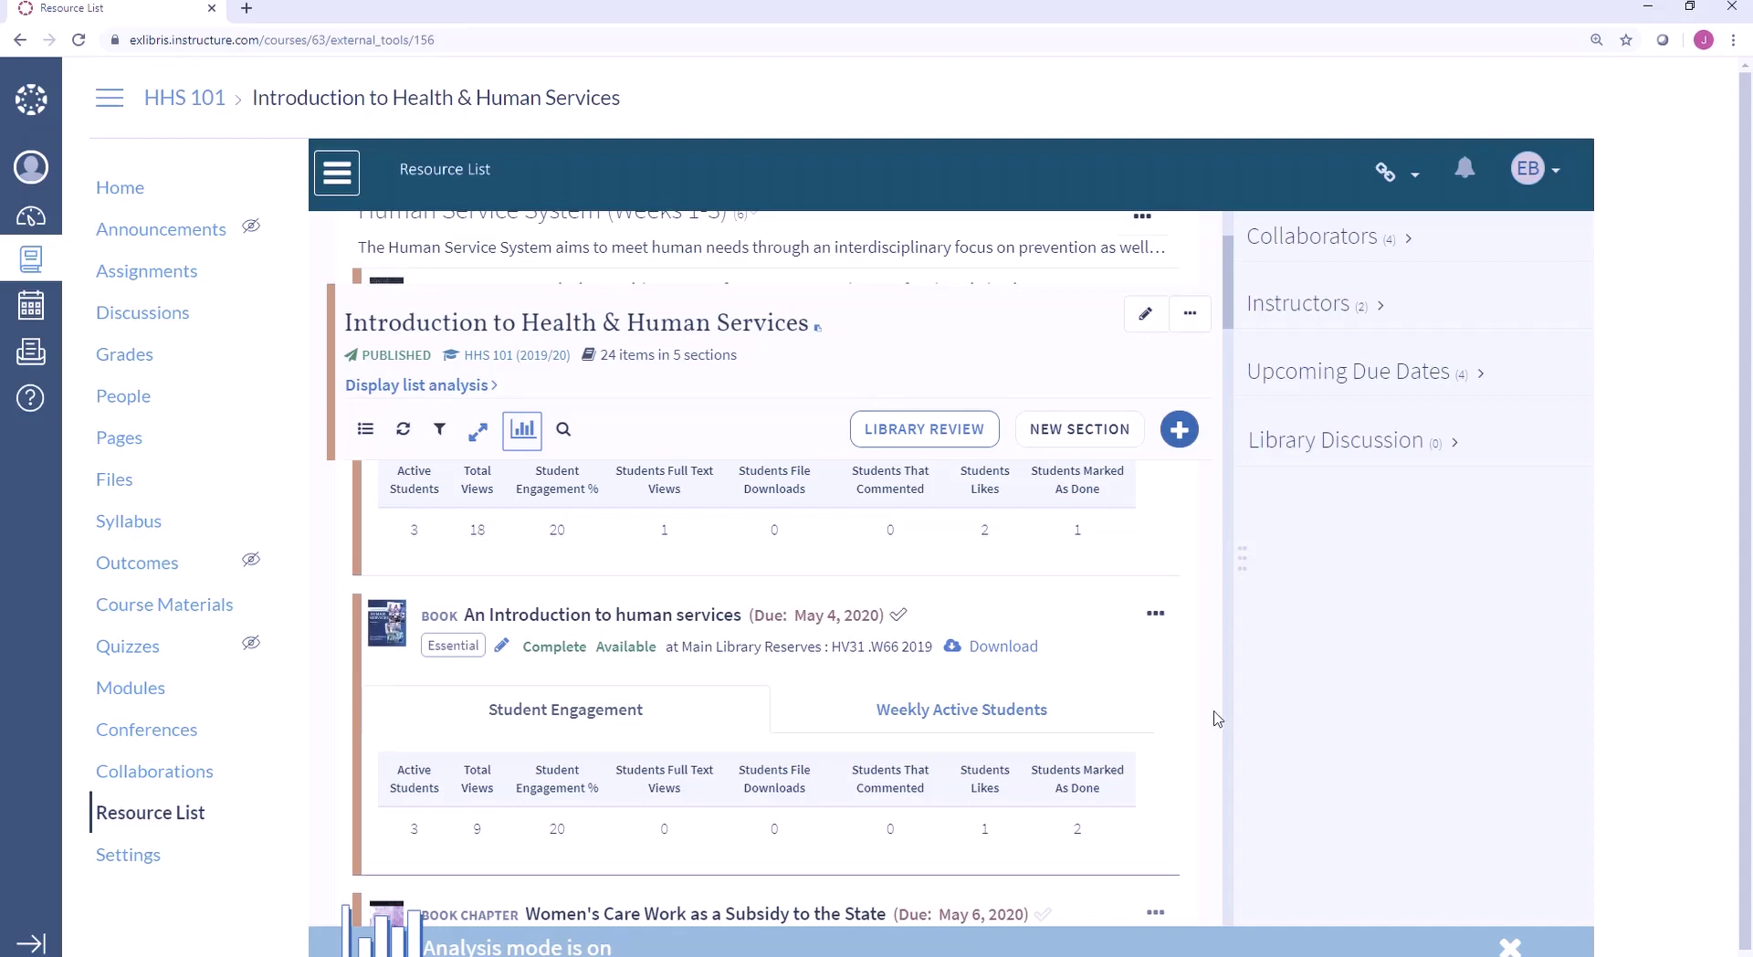
left_click(1509, 946)
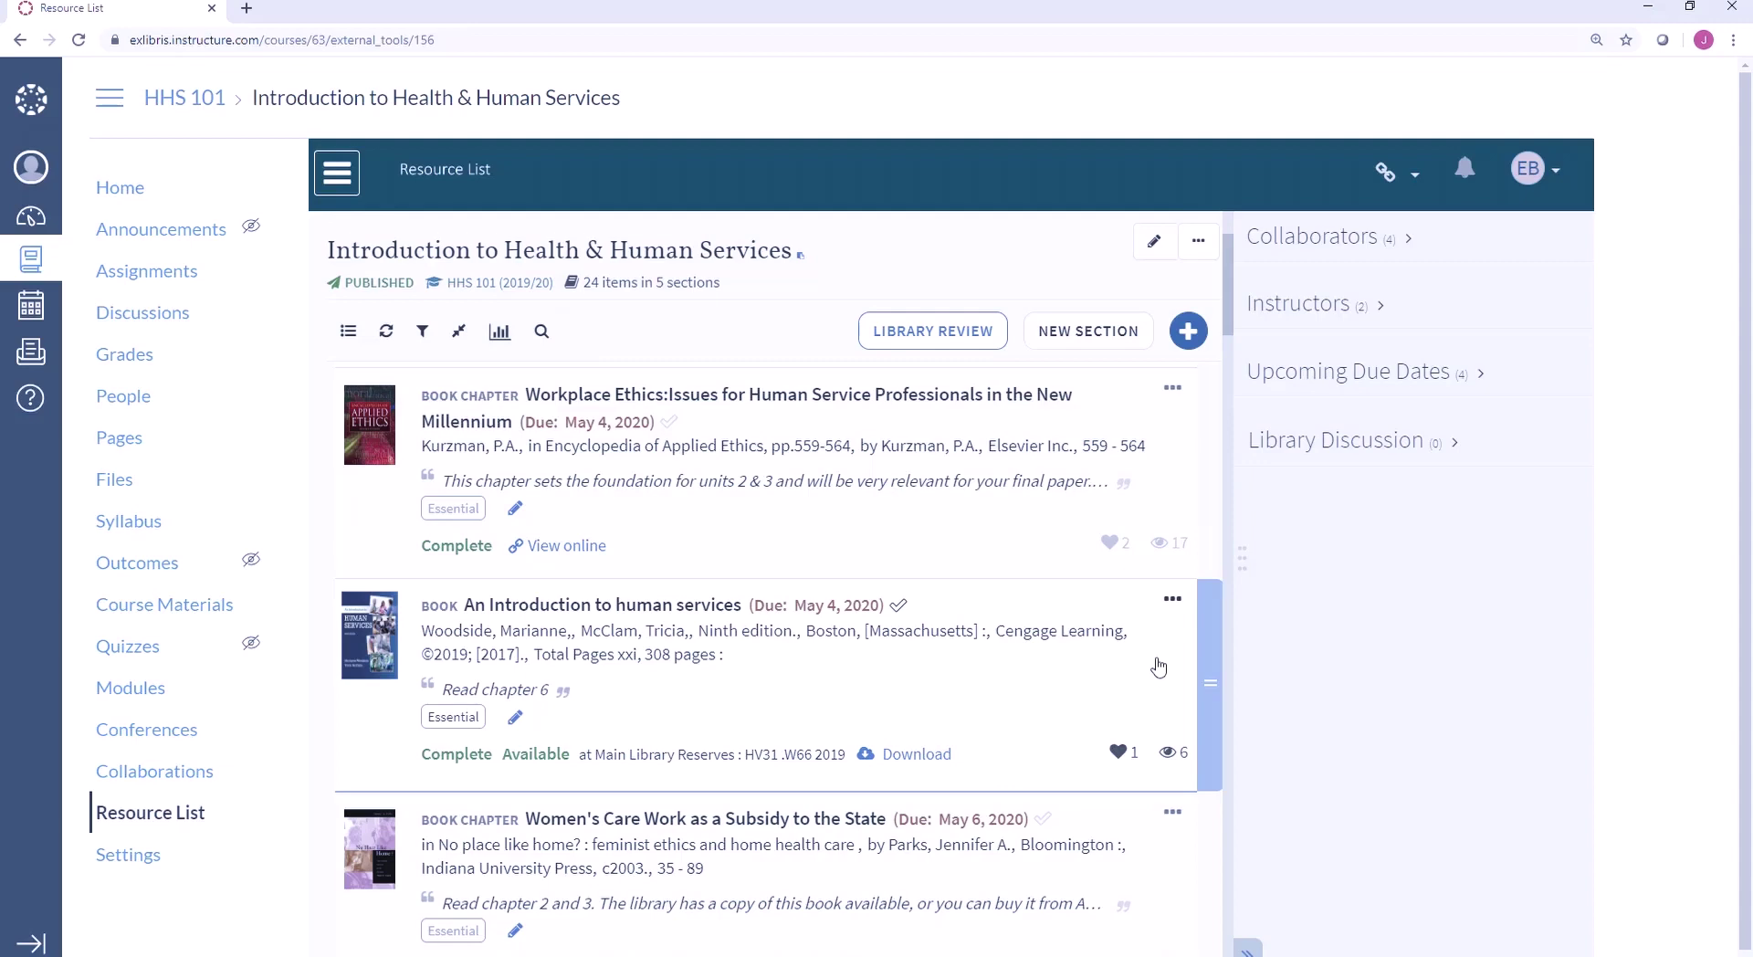
- Search the library resources for "youth development" and limit the results to articles
left_click(1192, 331)
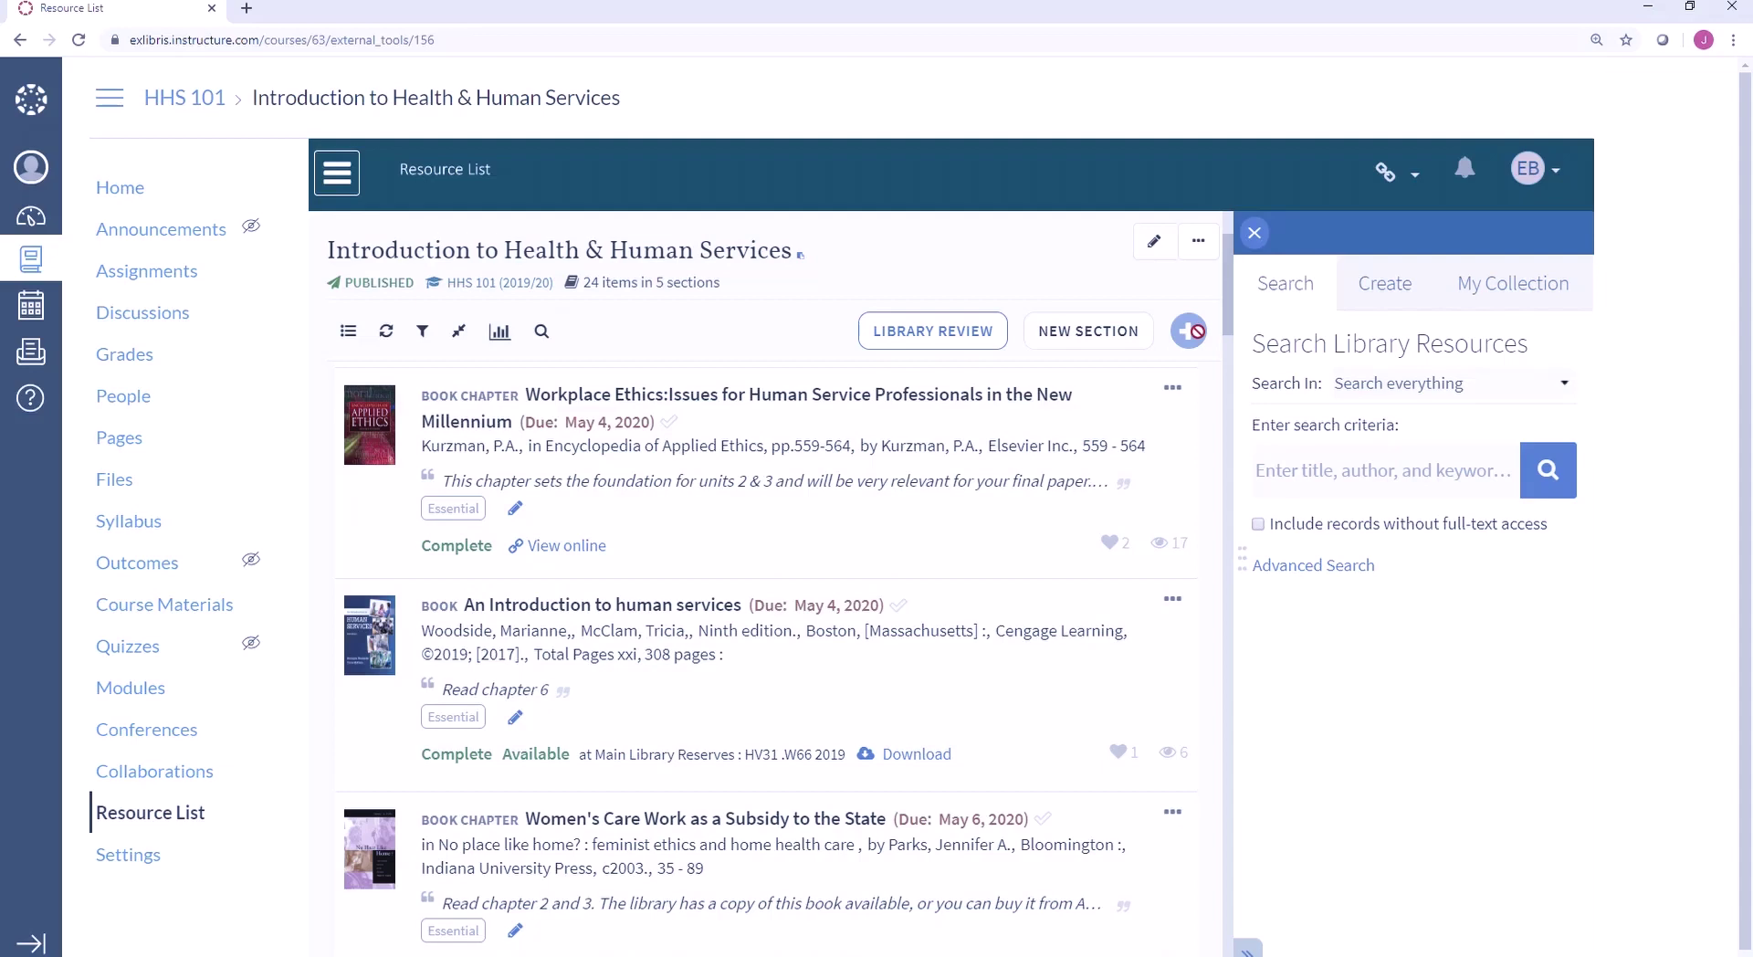
left_click(1359, 477)
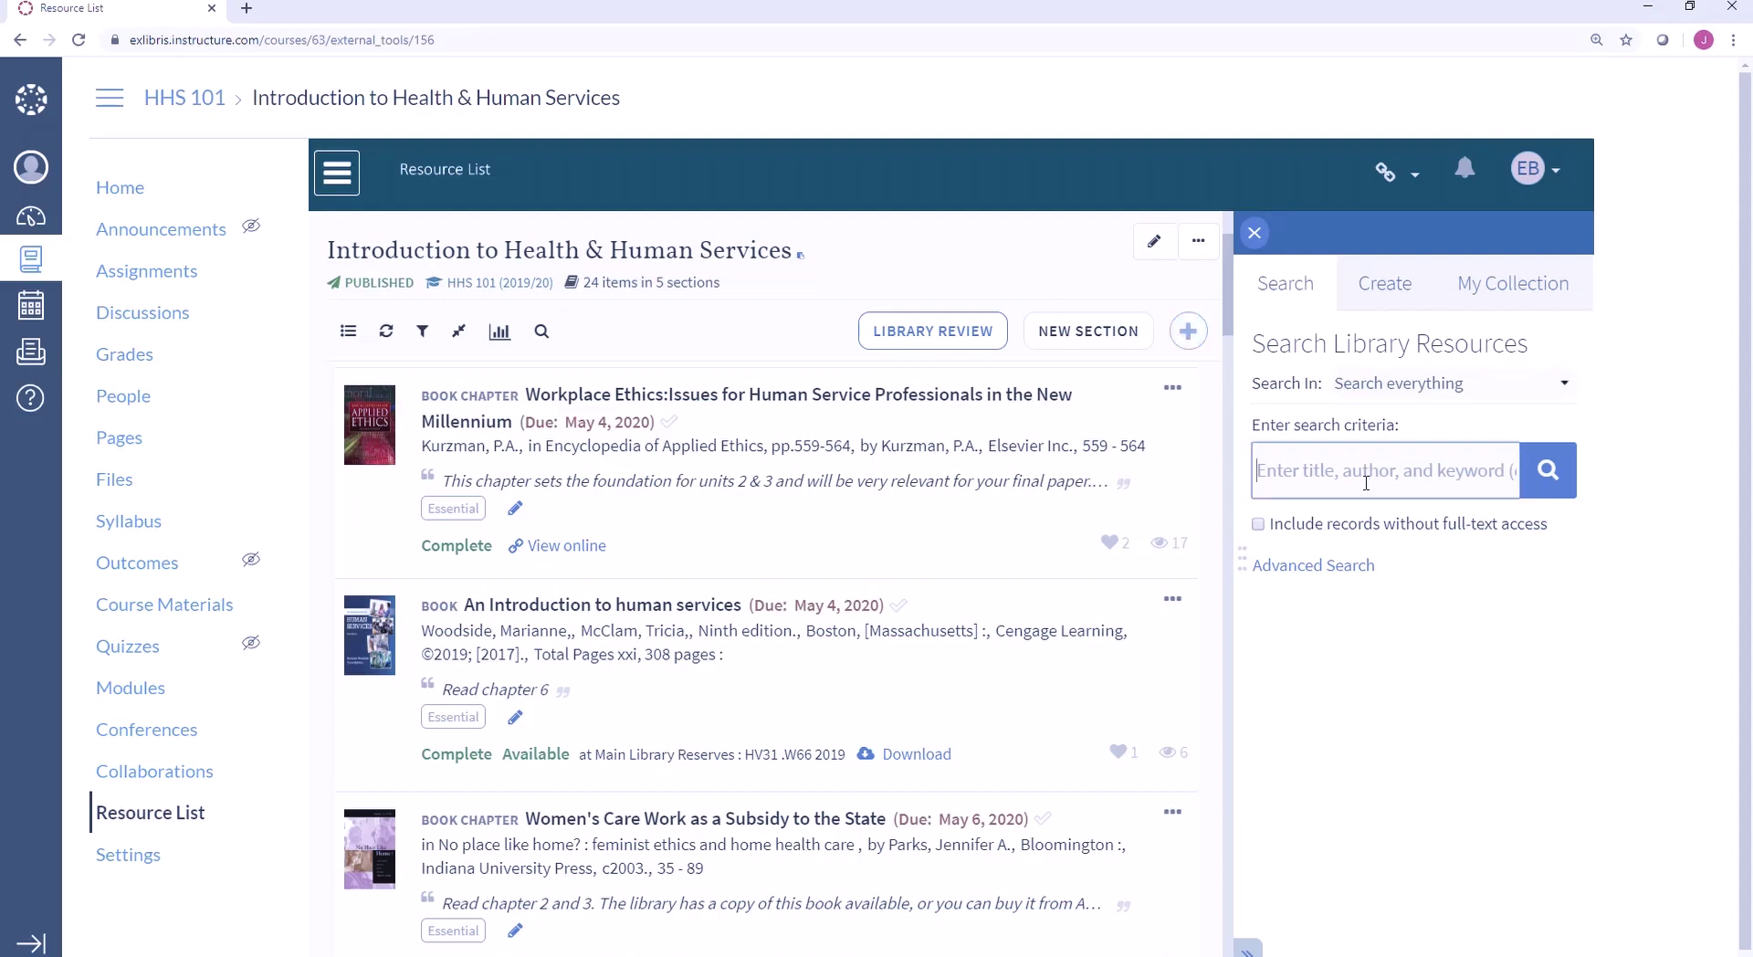
type("youth ")
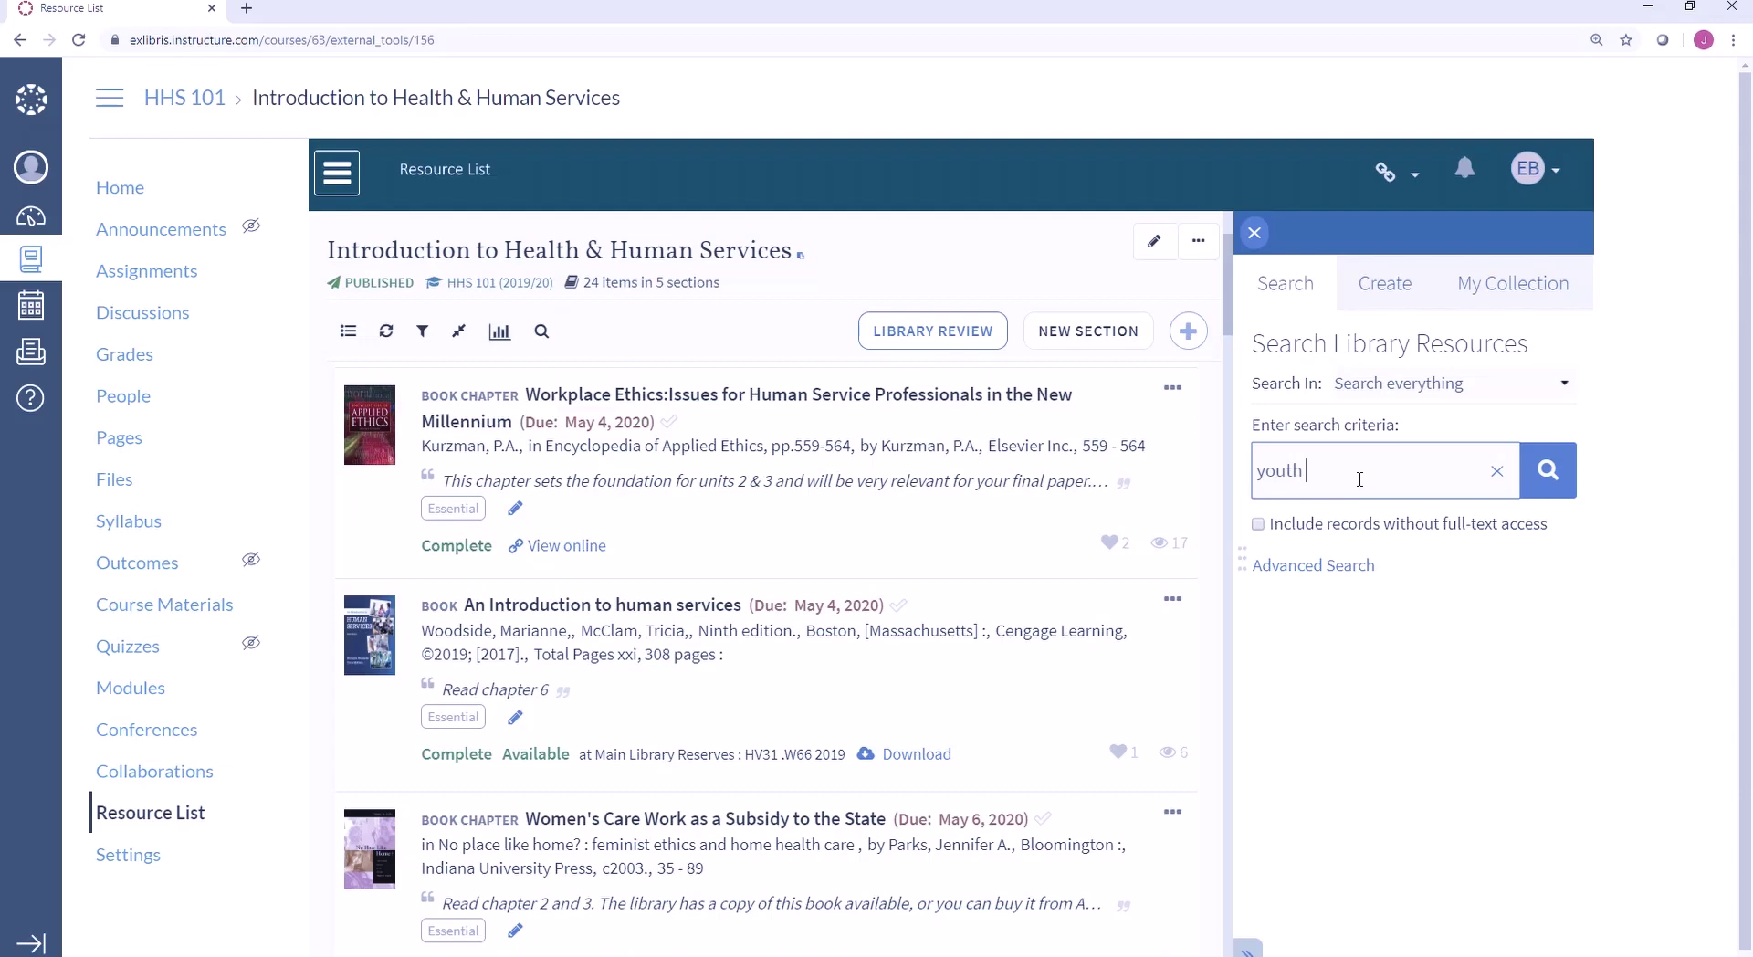
type("development")
key("Return")
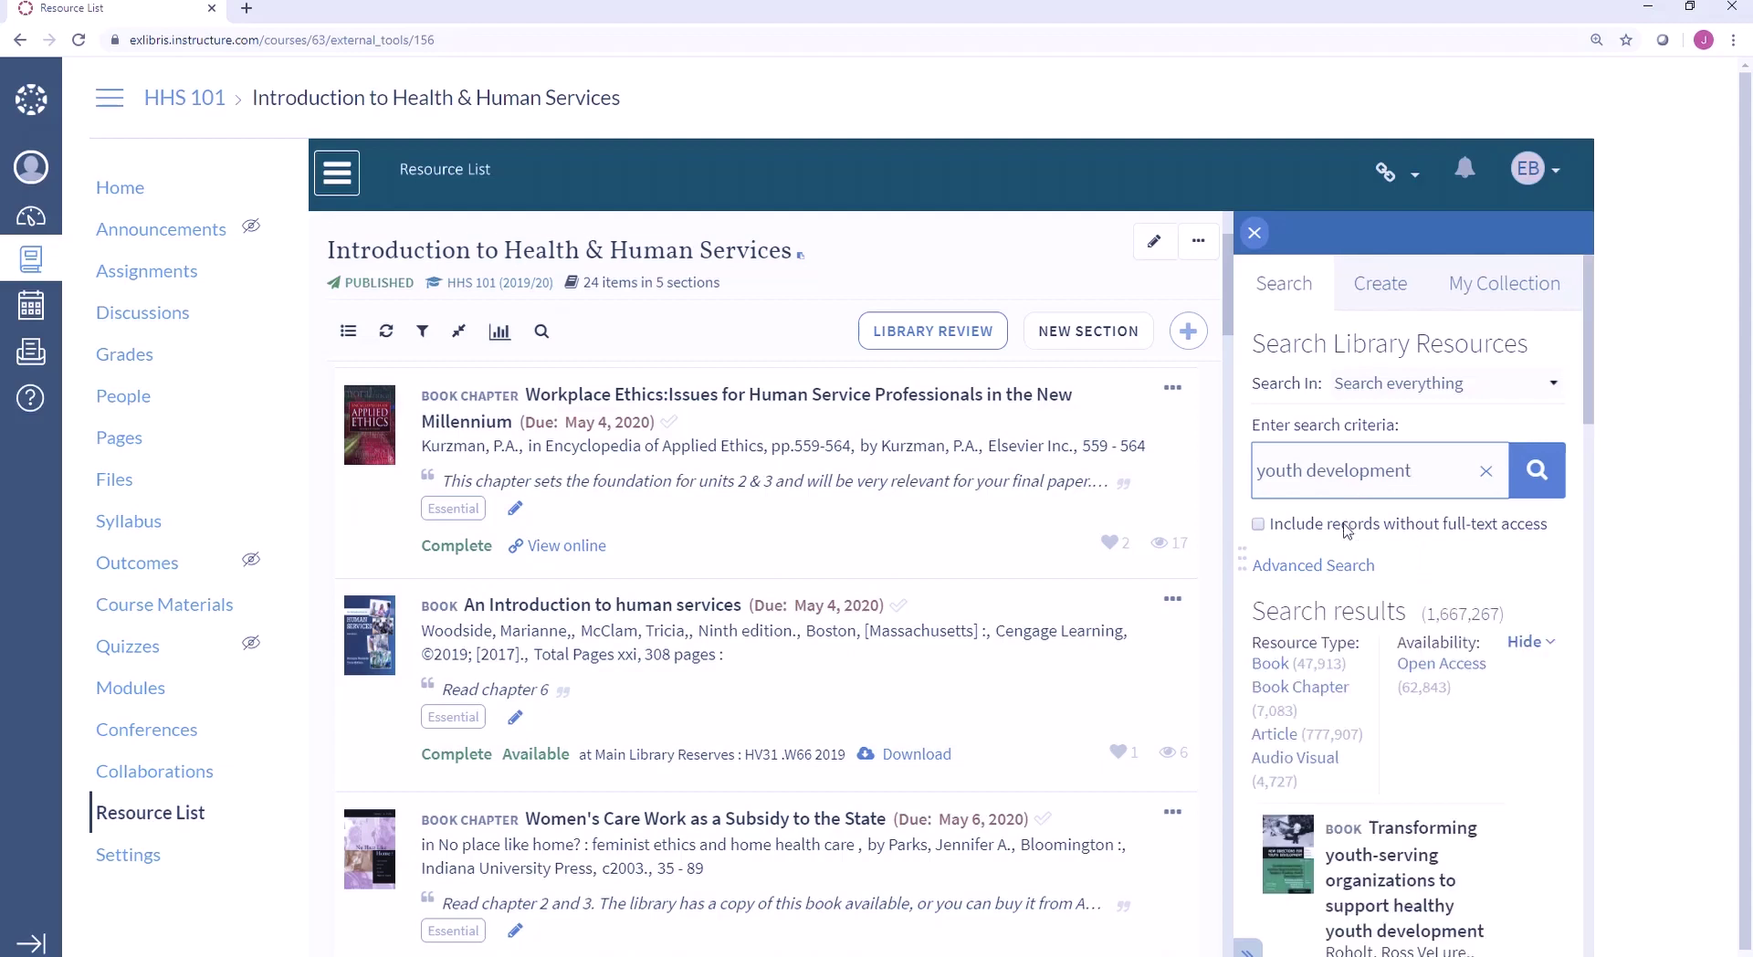
left_click(1294, 736)
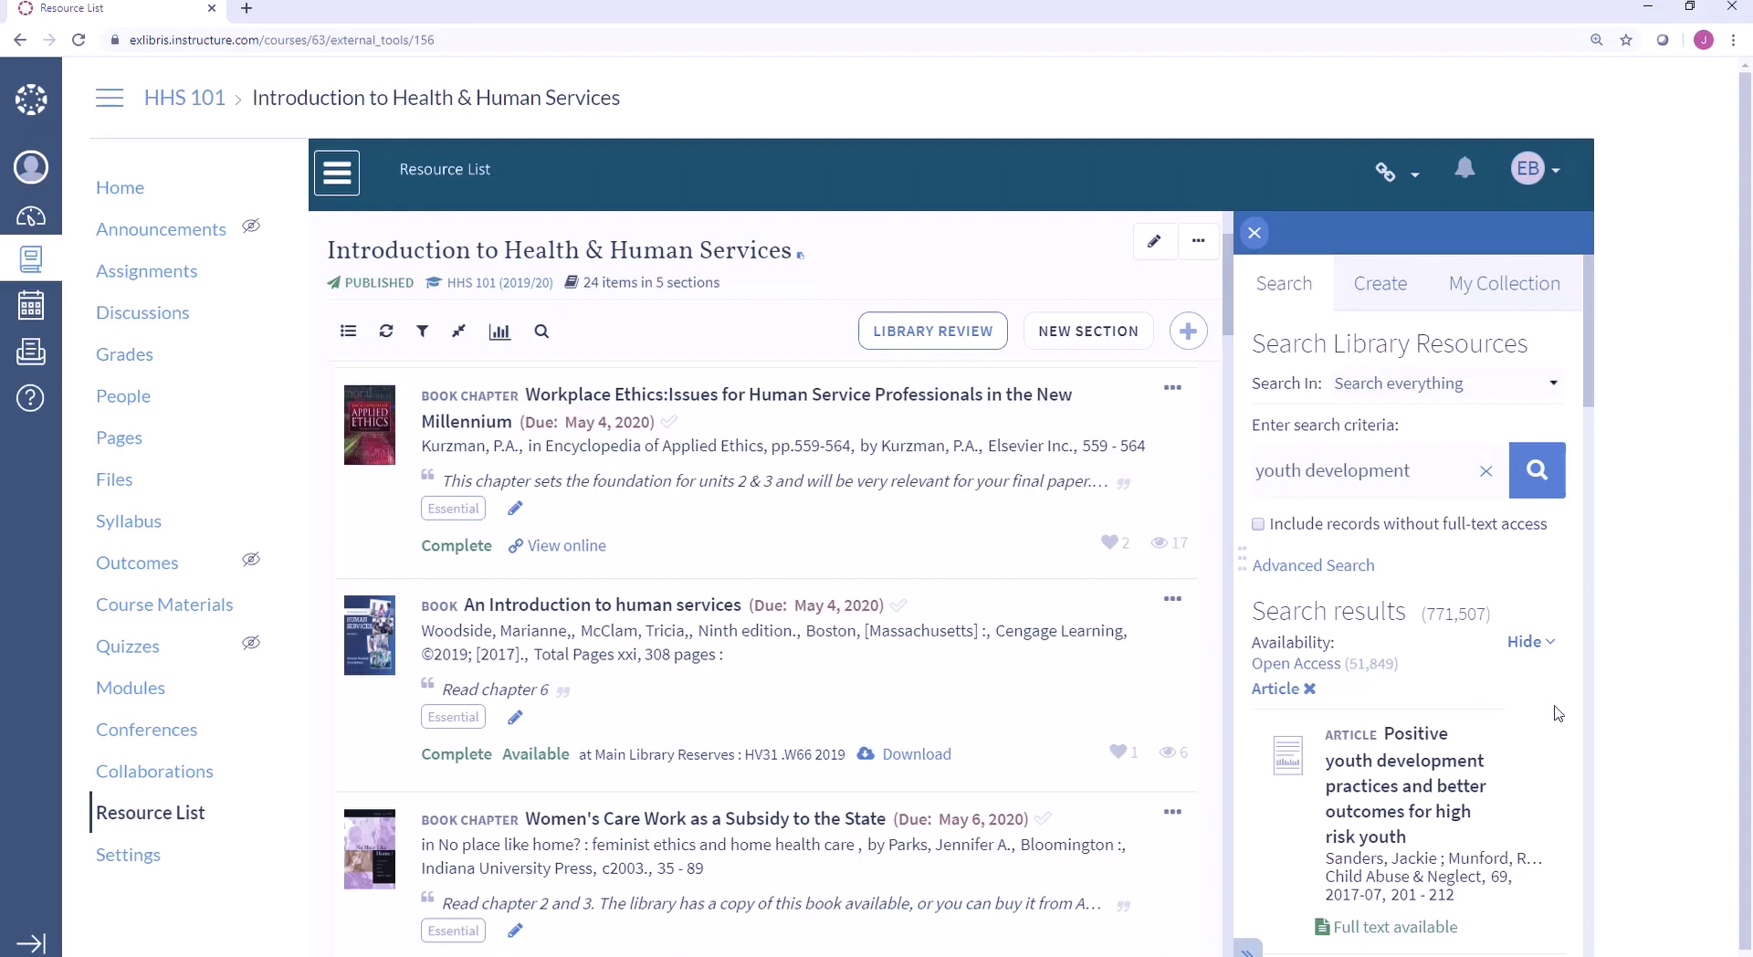
- Add the article "Identity Styles, Positive Youth Development, and Civic Engagement in Adolescence" below the book "An Introduction to human services"
scroll(1557, 713, "down", 4)
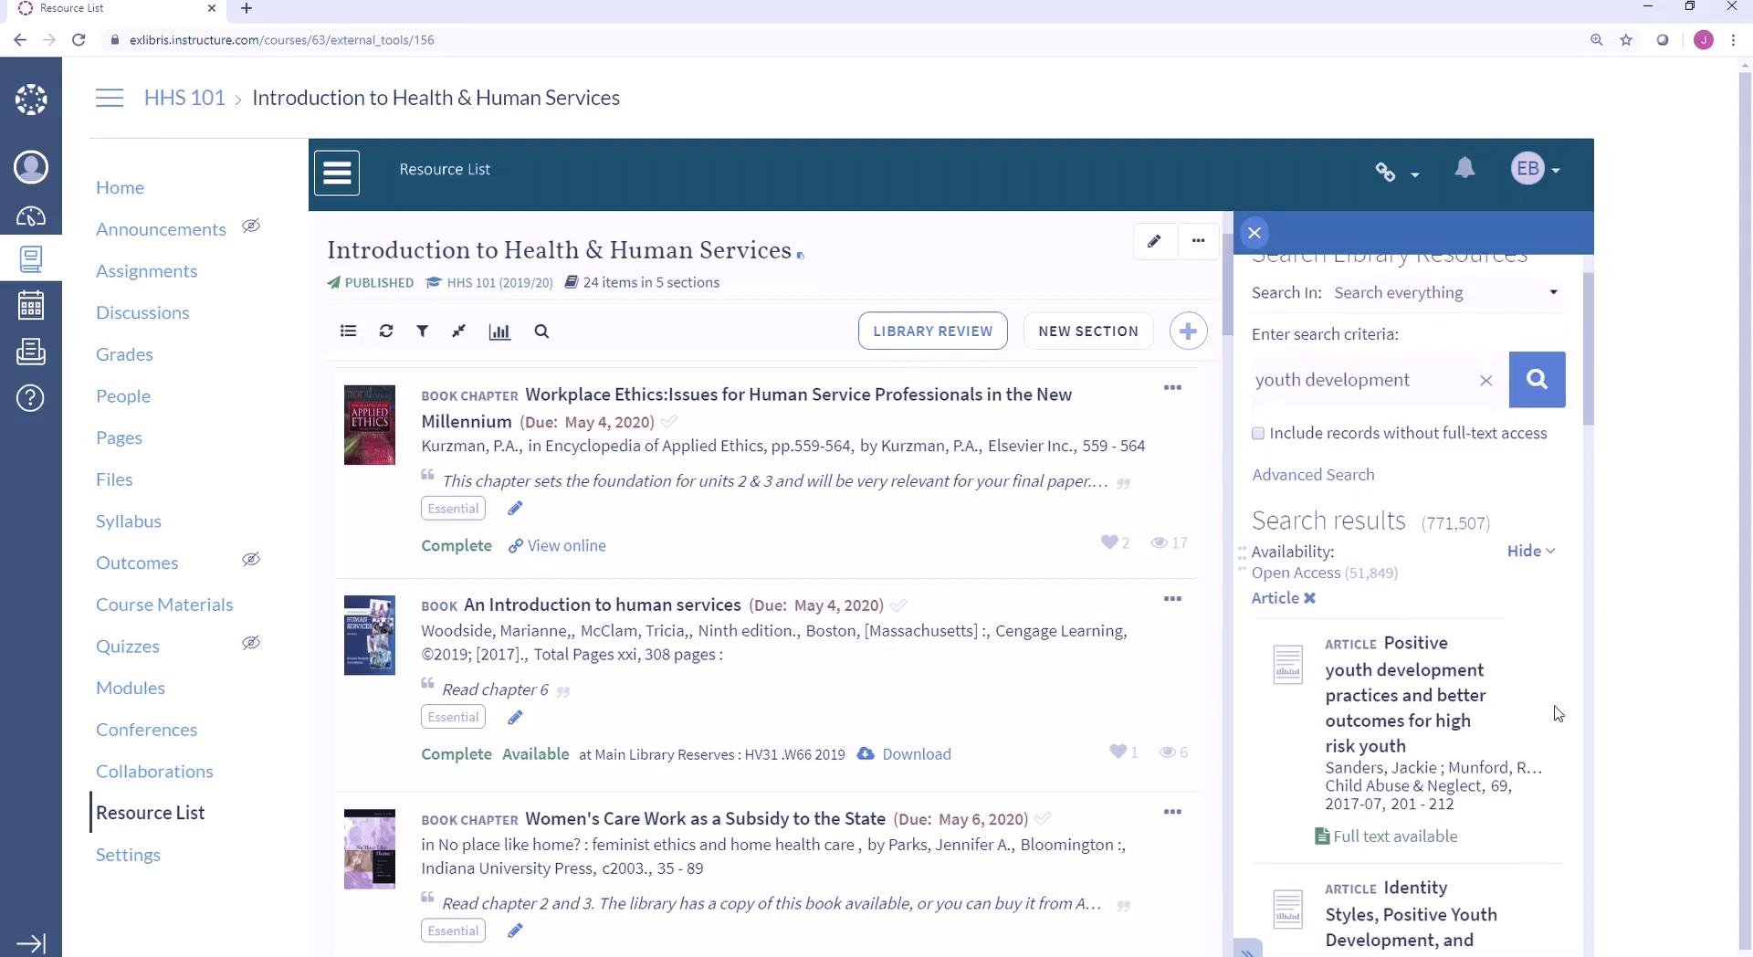
scroll(1557, 713, "down", 1)
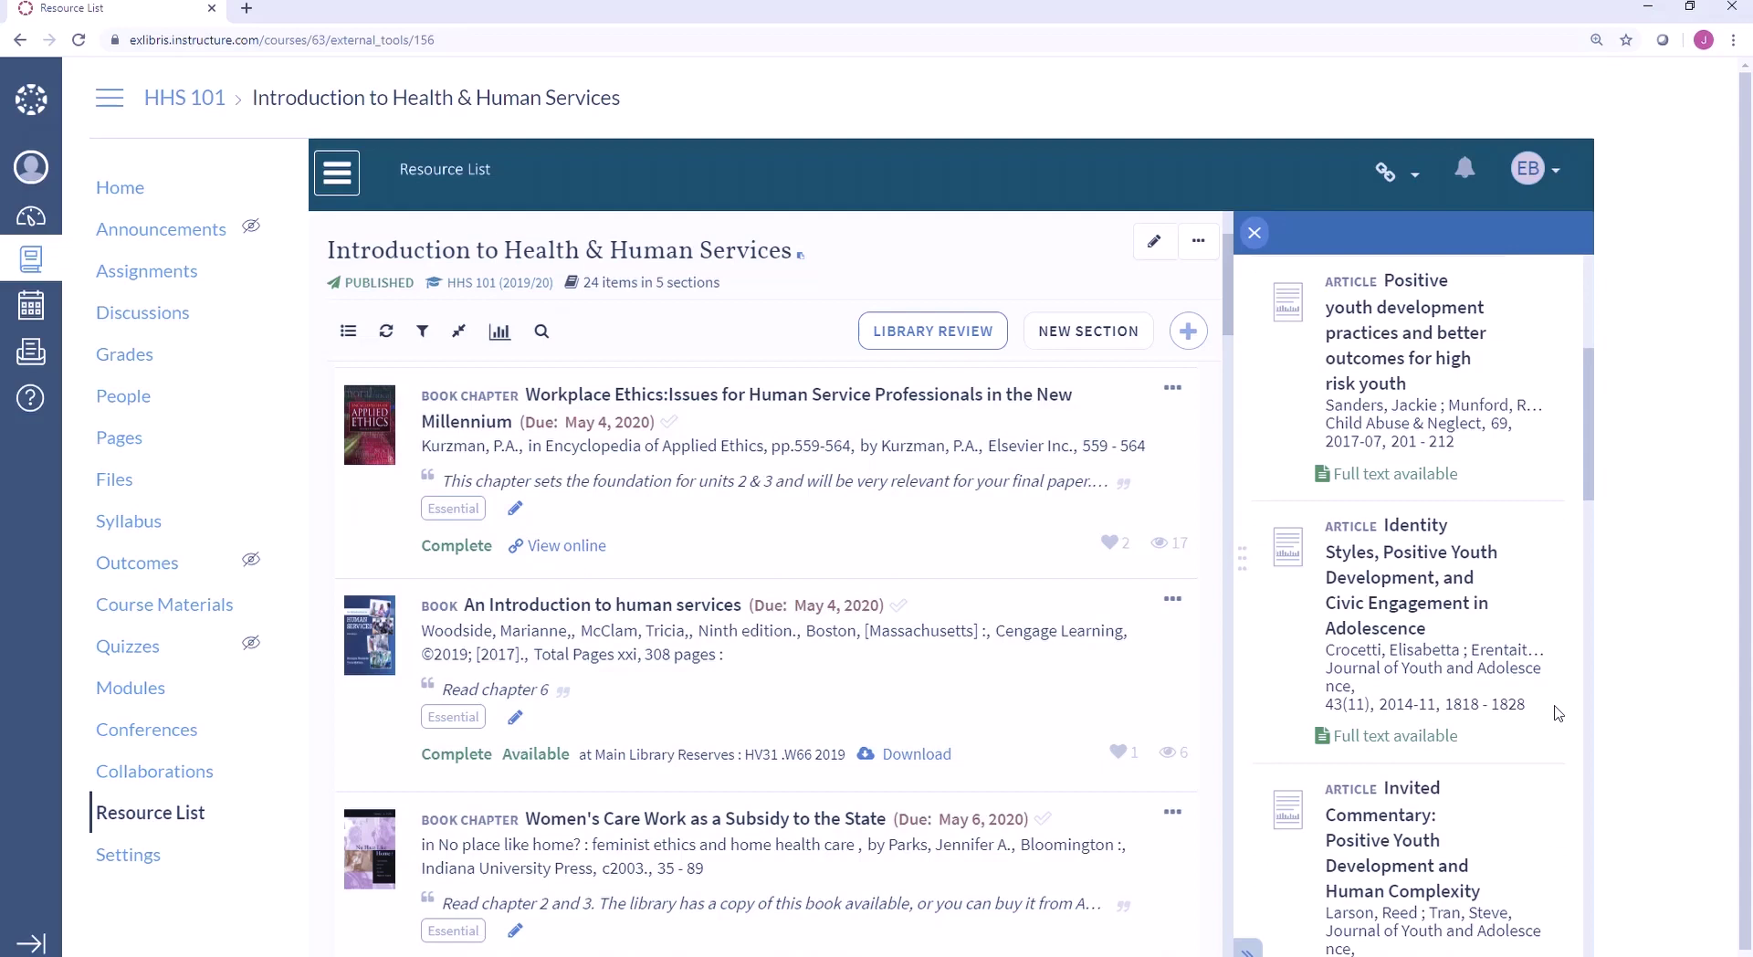
left_click_drag(1558, 713, 637, 783)
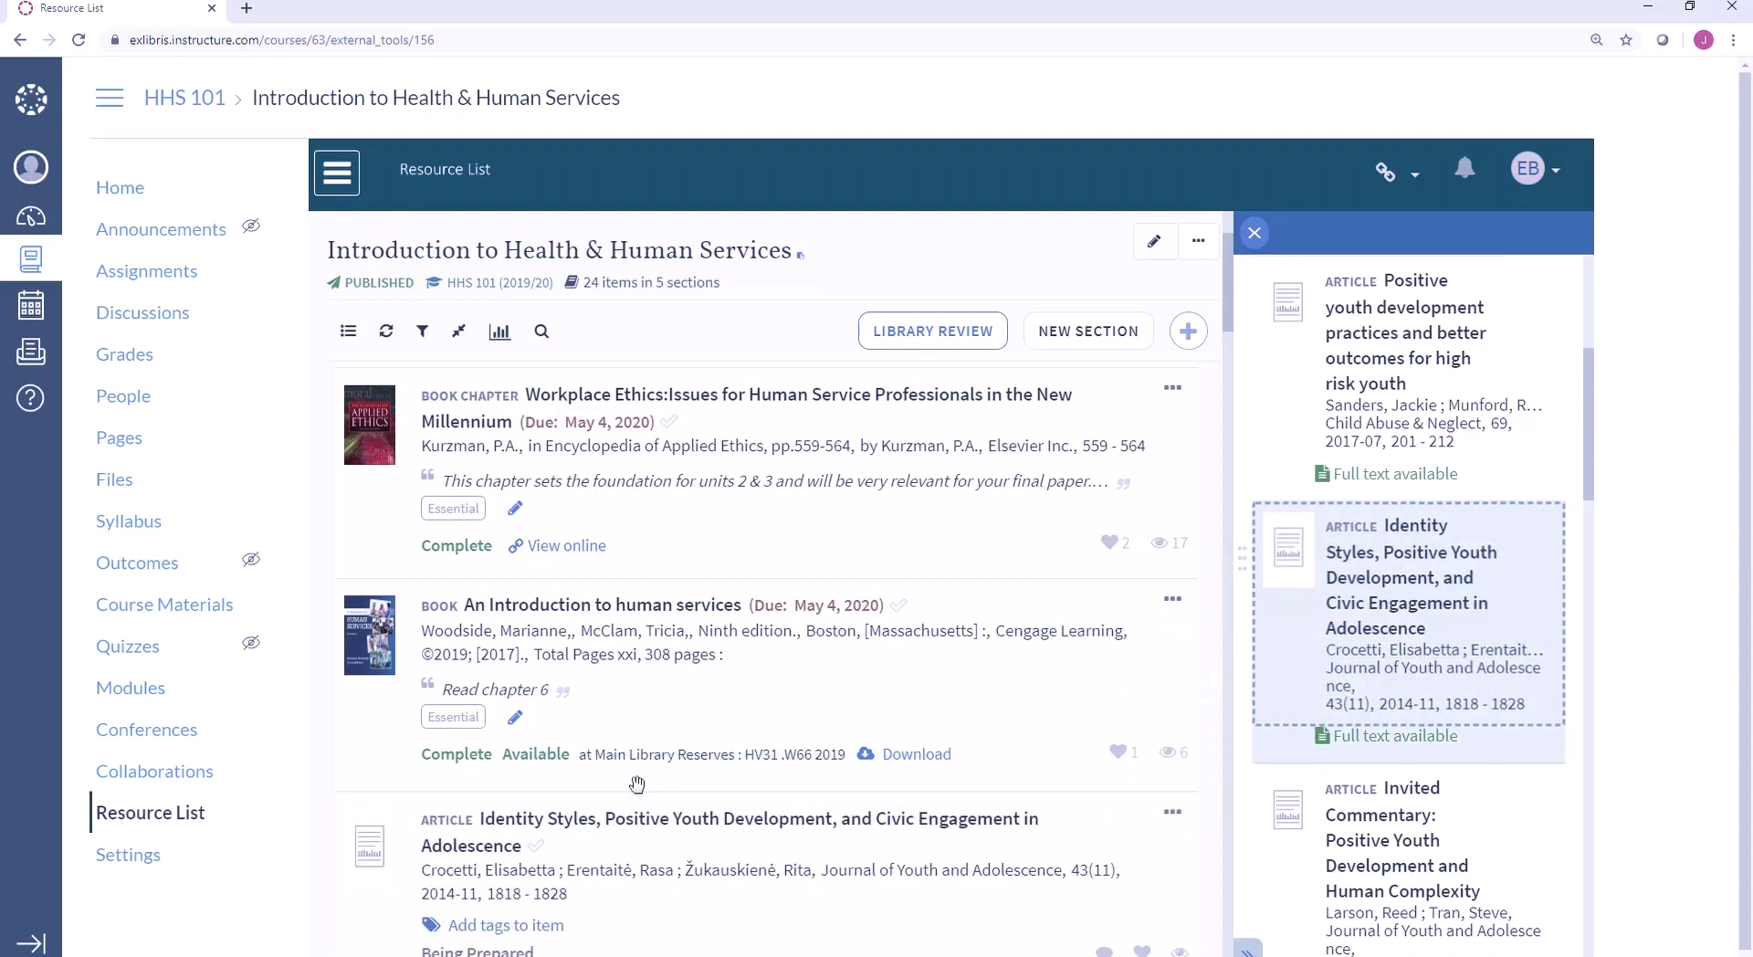
- From the Identity Styles article's related items, add "The Five Cs Model of Positive Youth Development" to the list and close the article's details
left_click(639, 826)
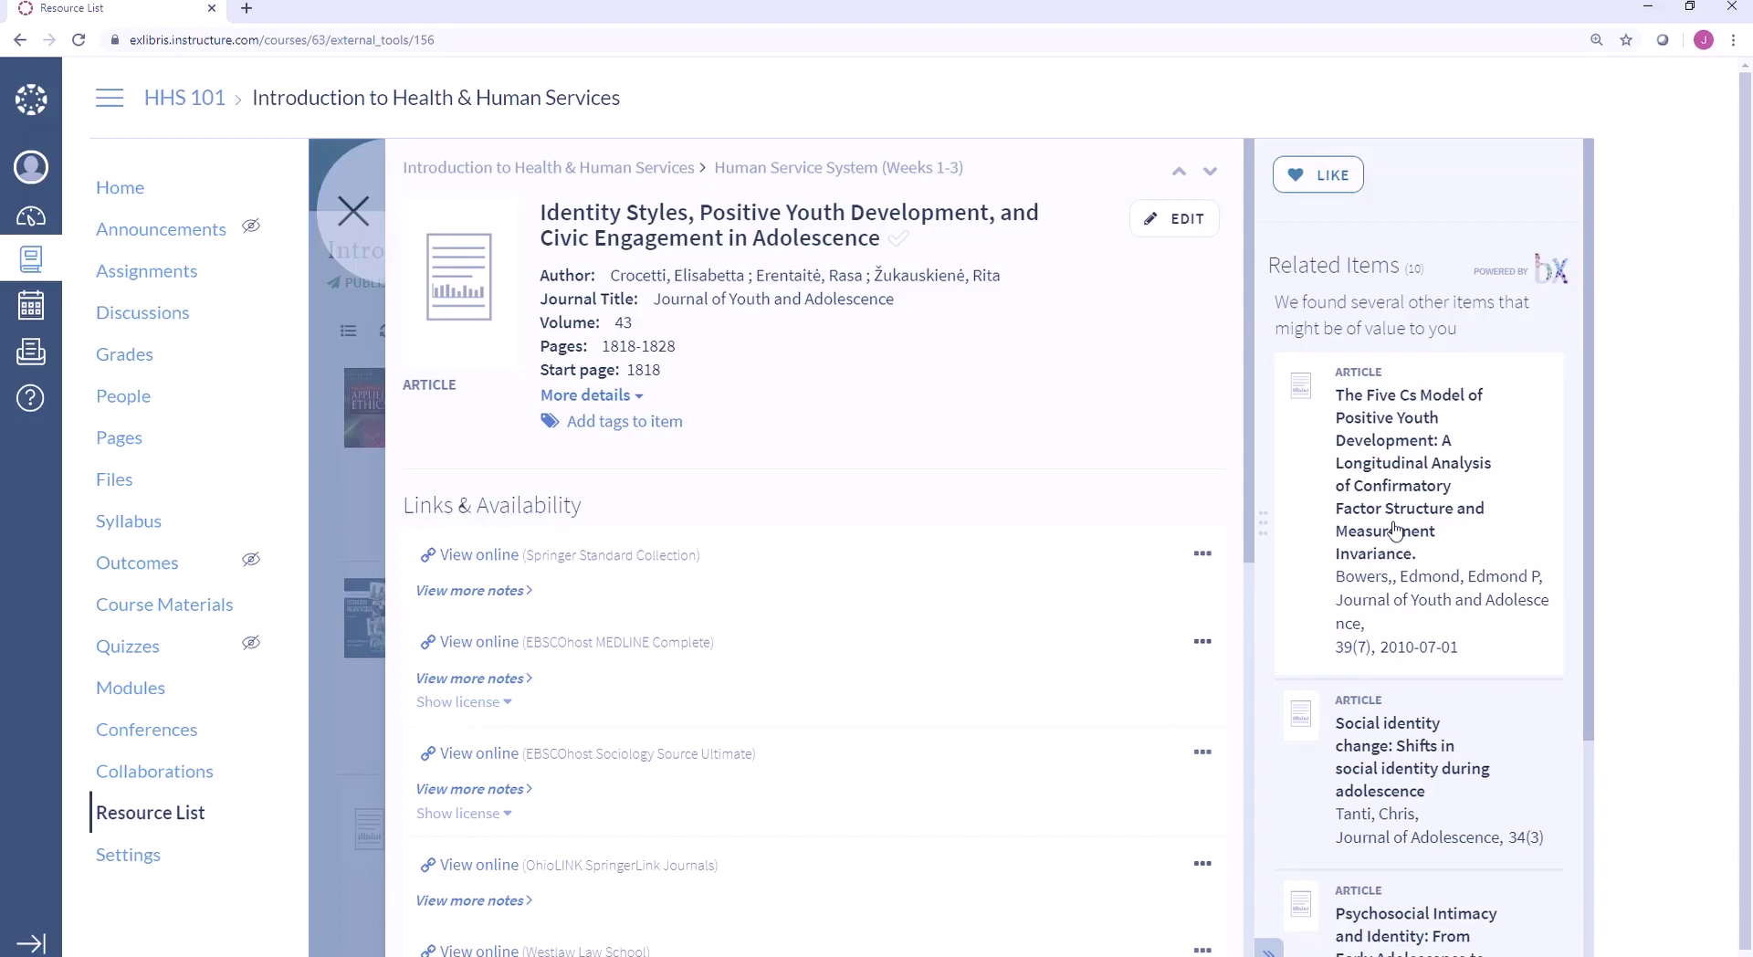
mouse_move(1394, 530)
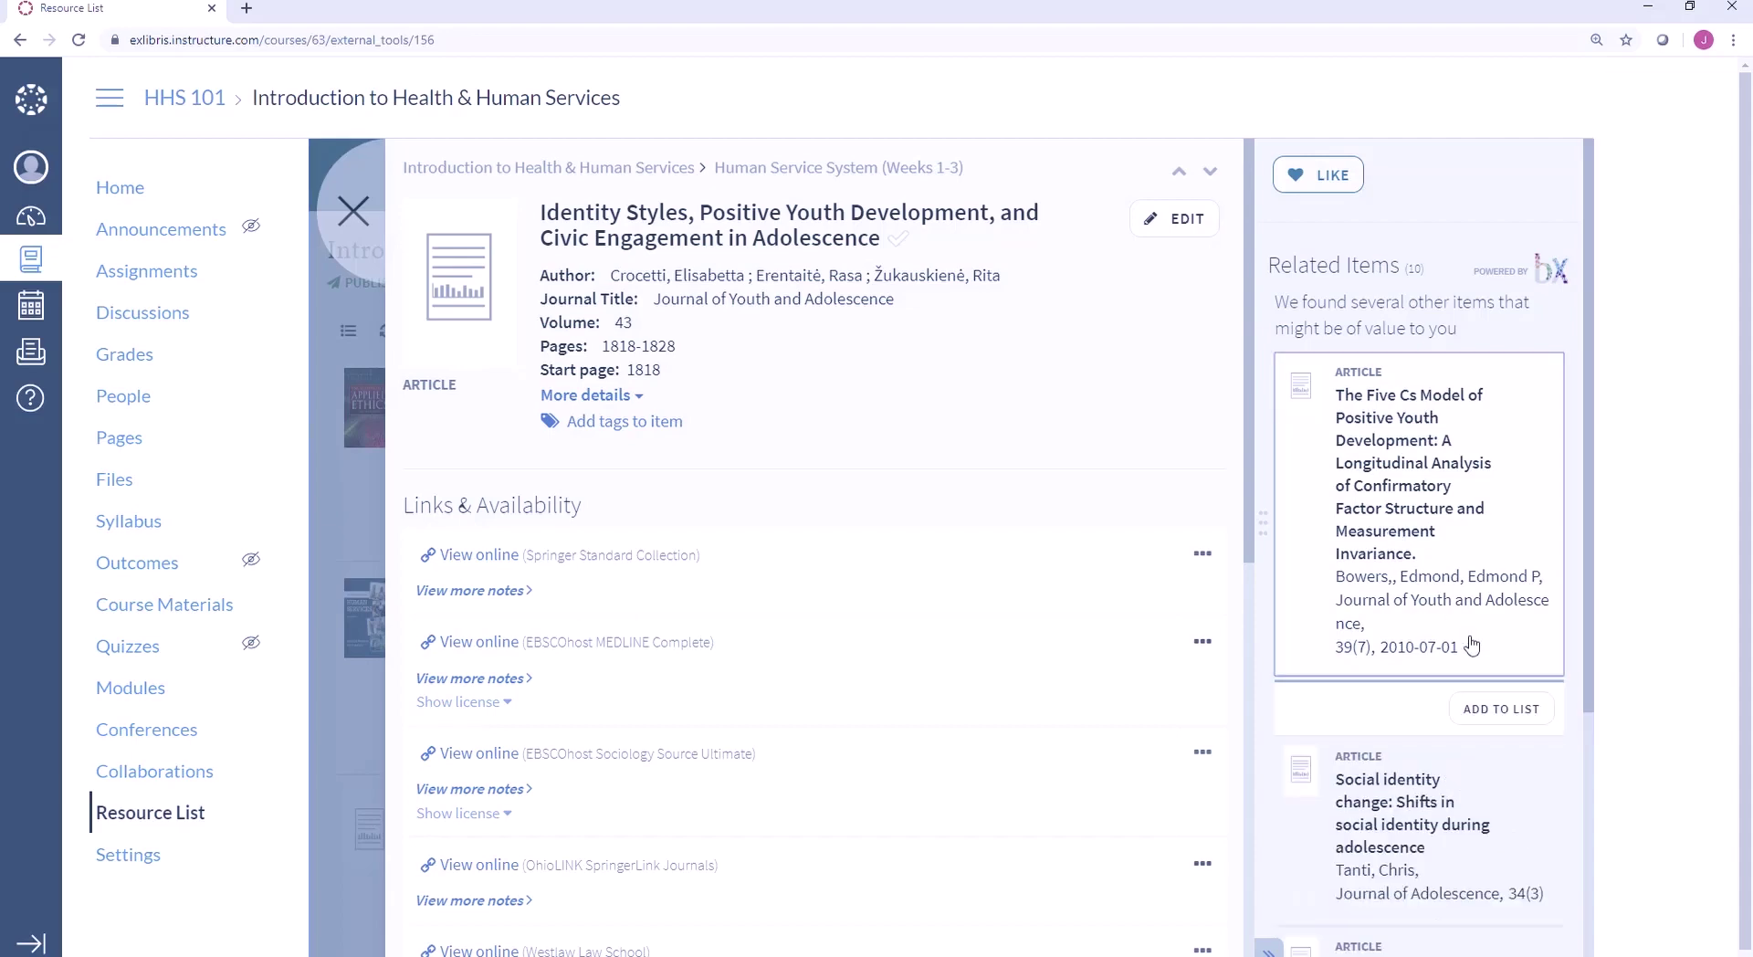
left_click(1504, 720)
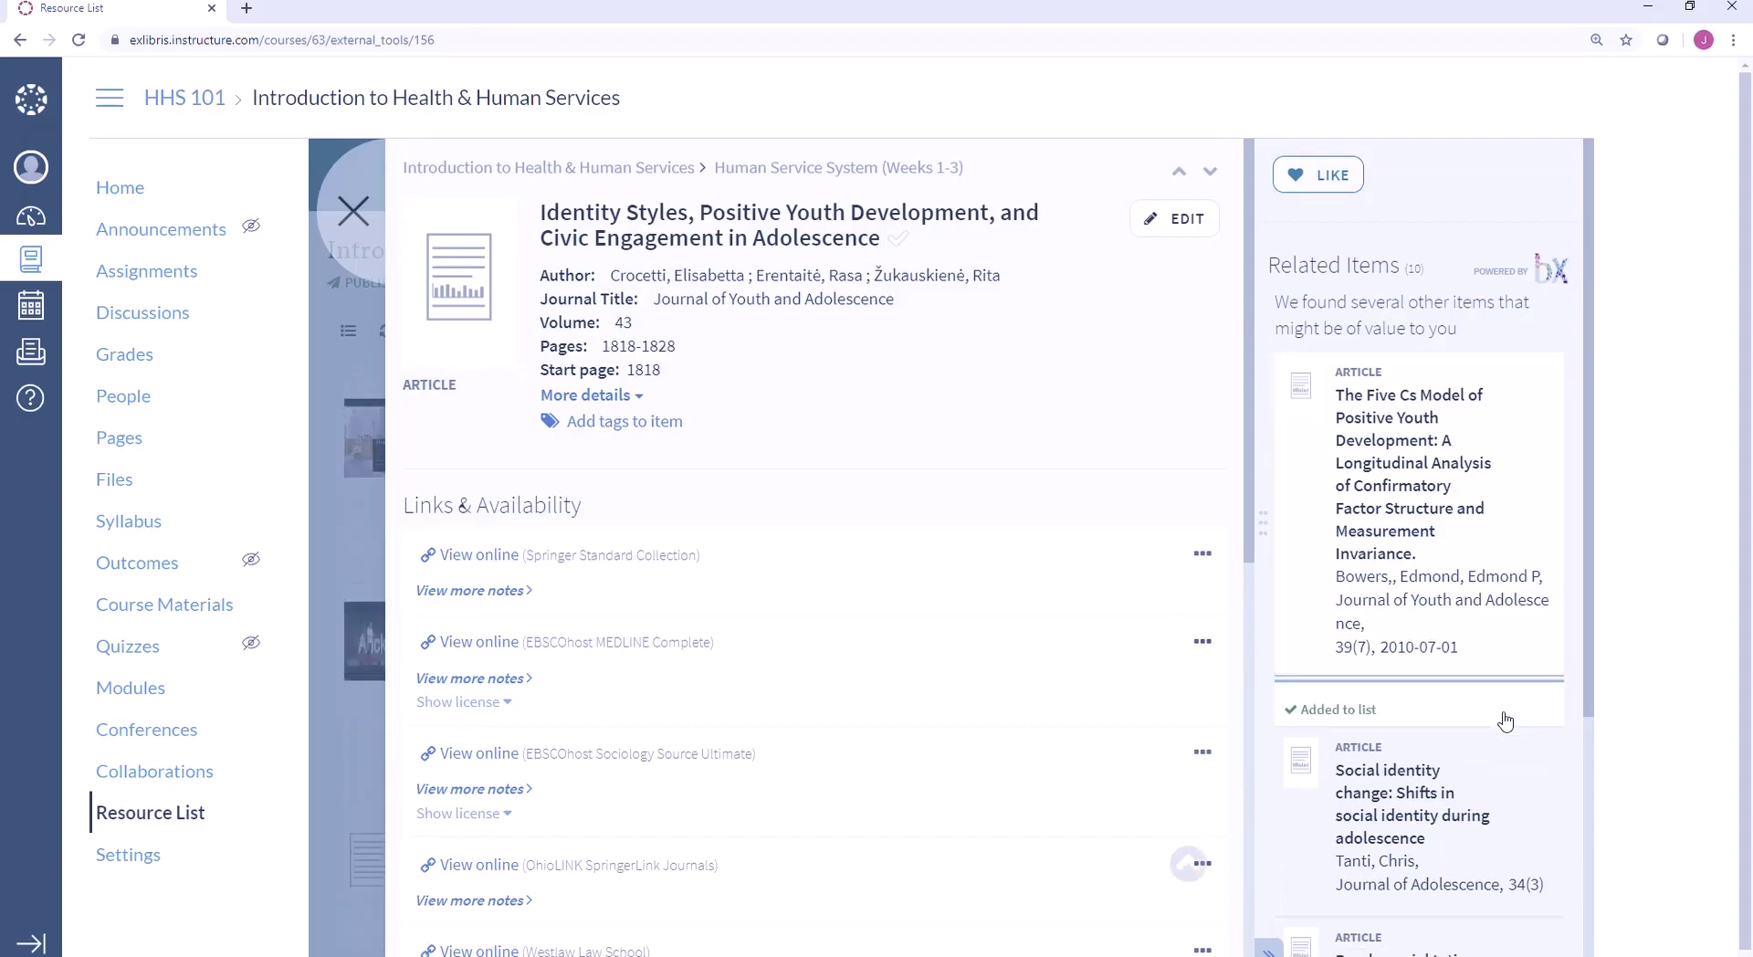
left_click(378, 221)
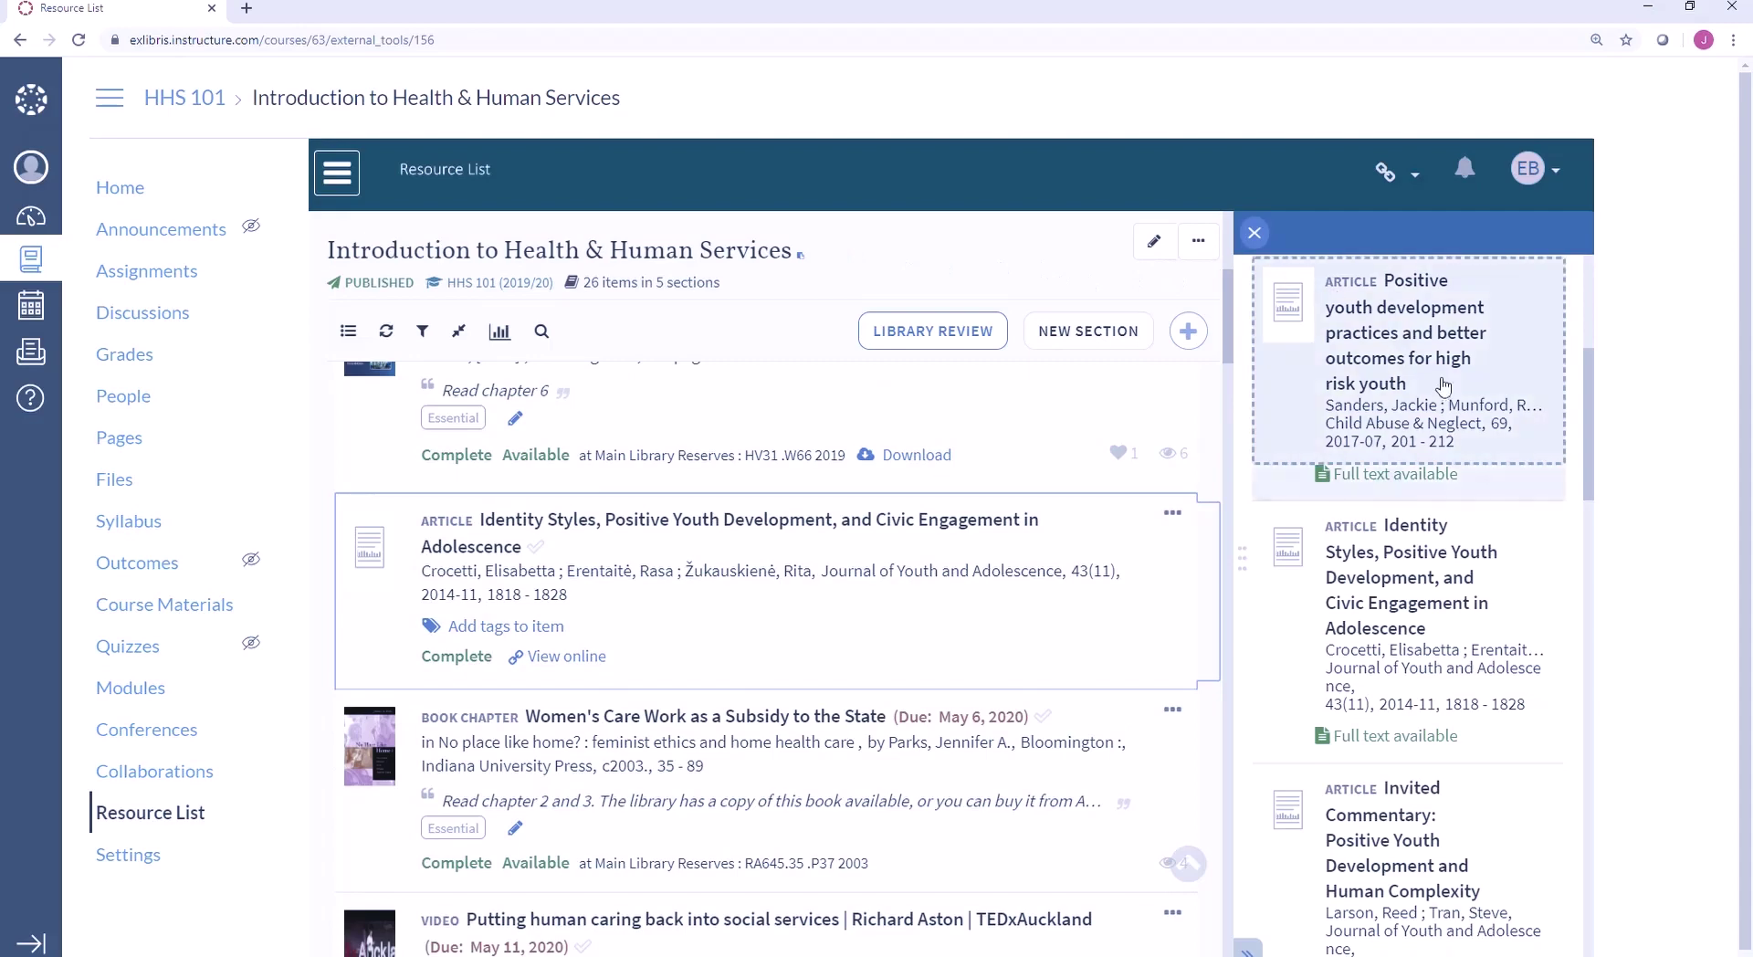
- Create an article citation from the "It Was Like We Were All Equal" PDF in Human Service System (Weeks 1-3) and view its details
scroll(1442, 383, "up", 5)
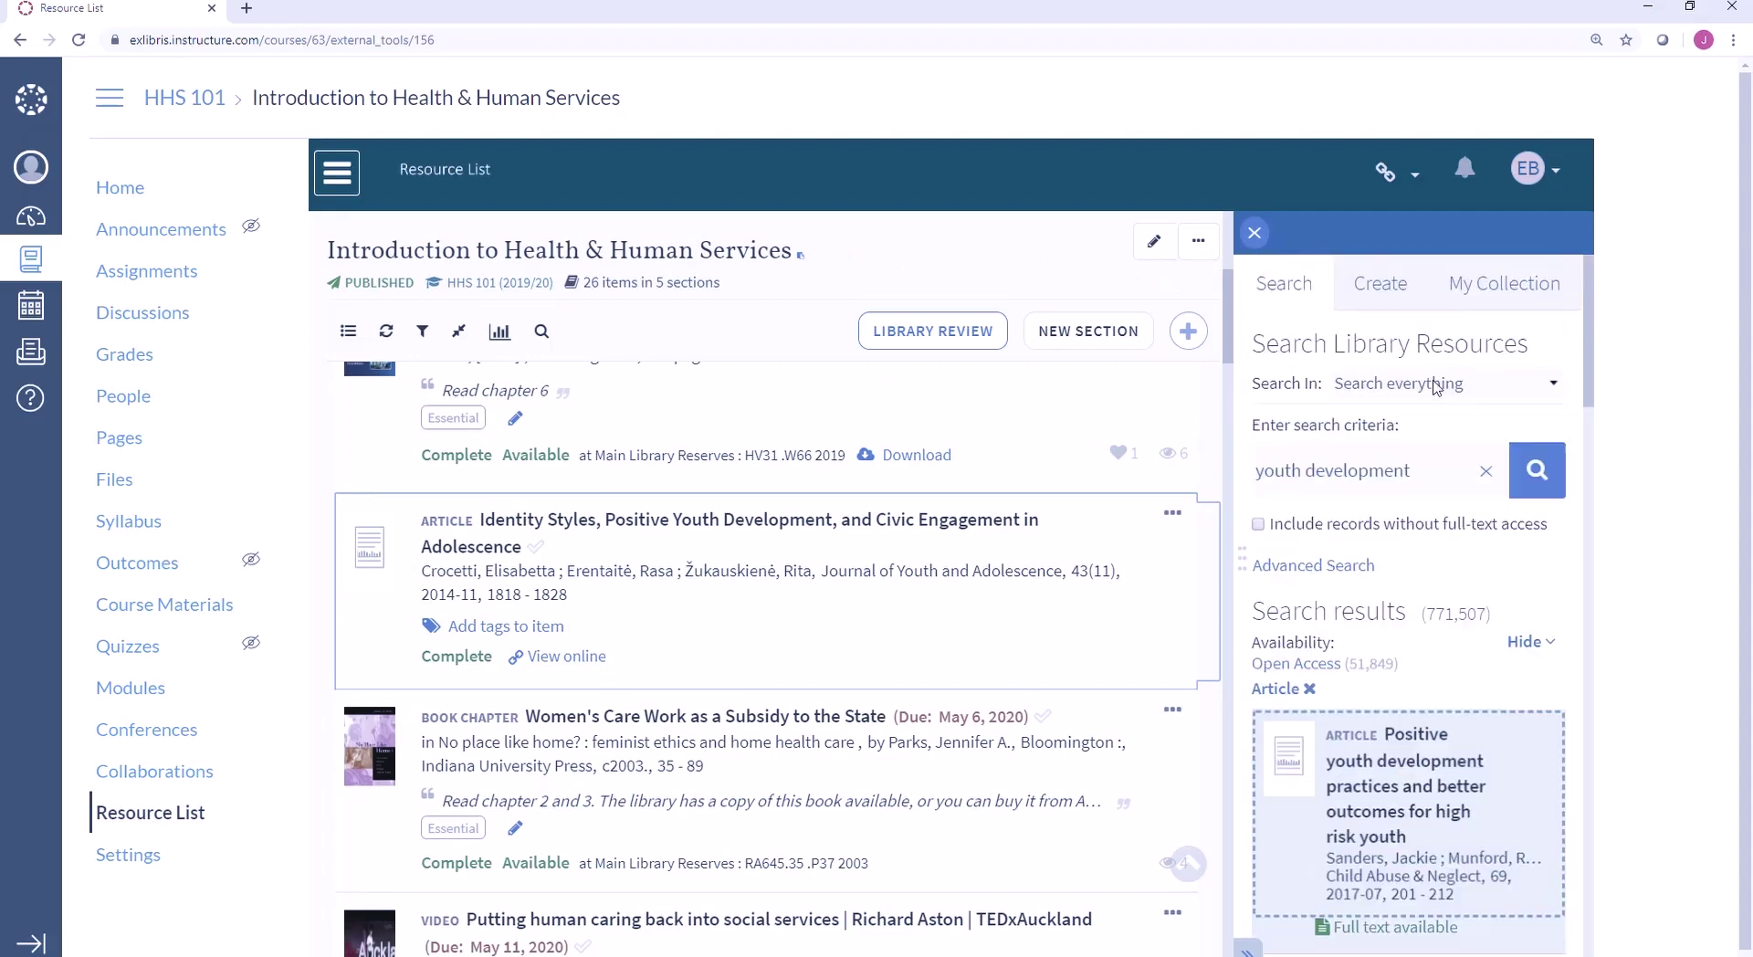
left_click(1382, 290)
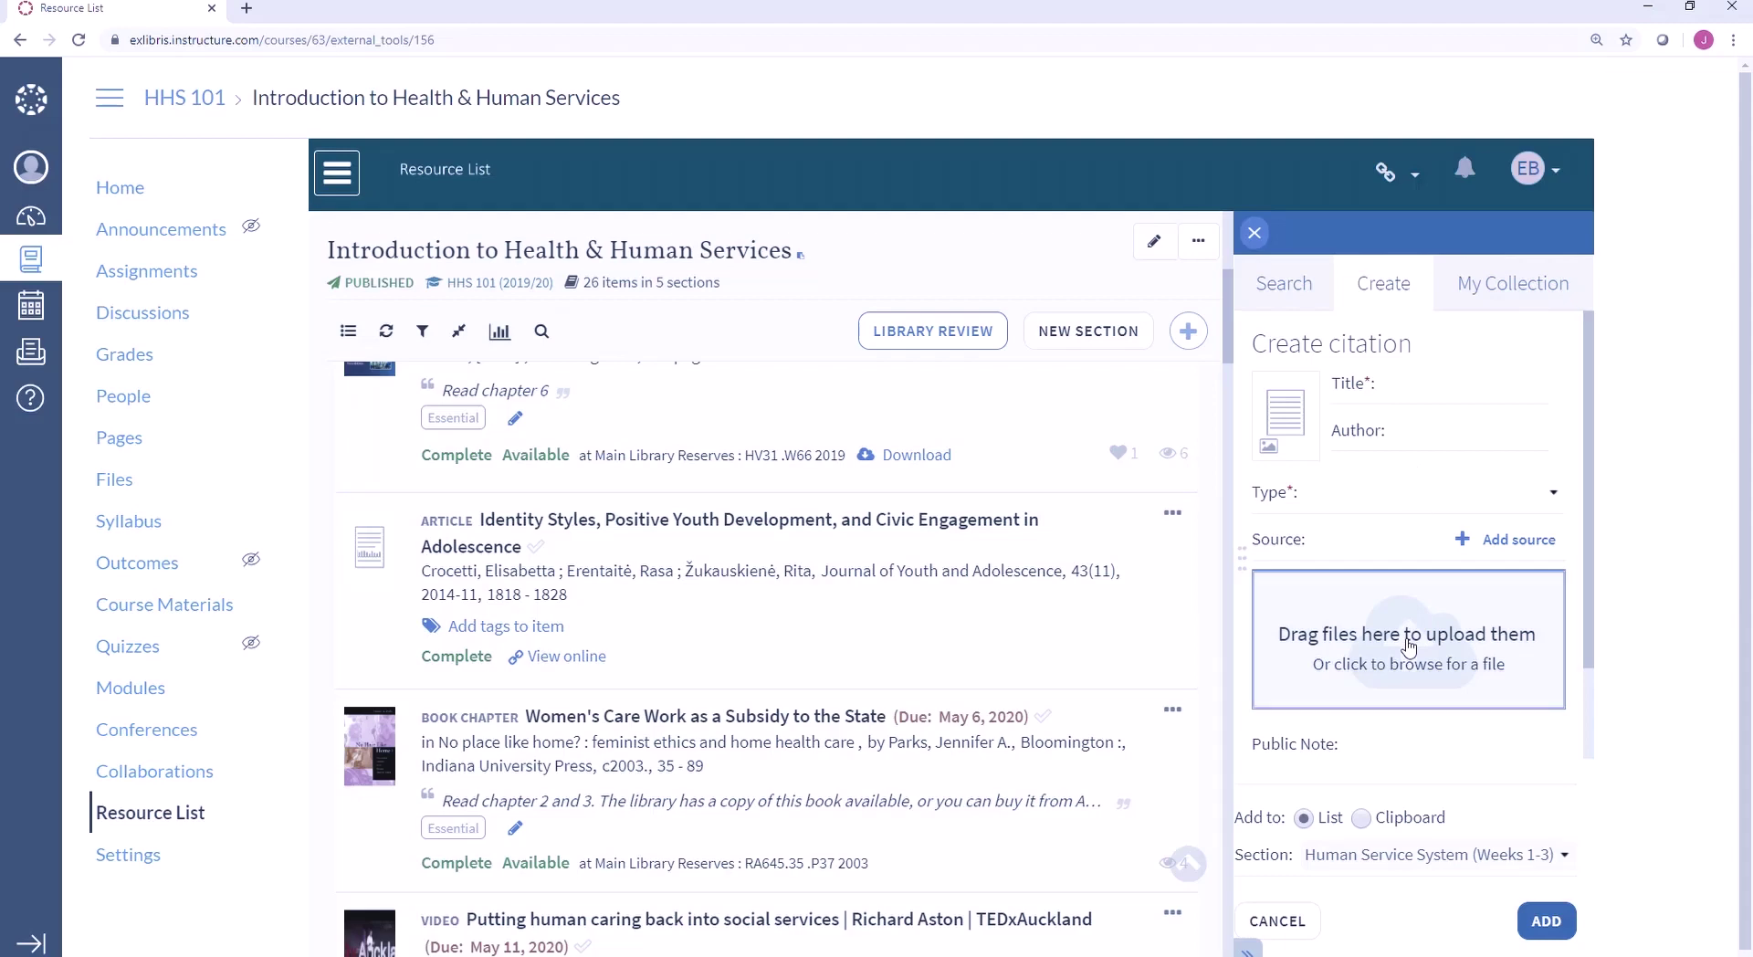
left_click_drag(1148, 294, 1428, 653)
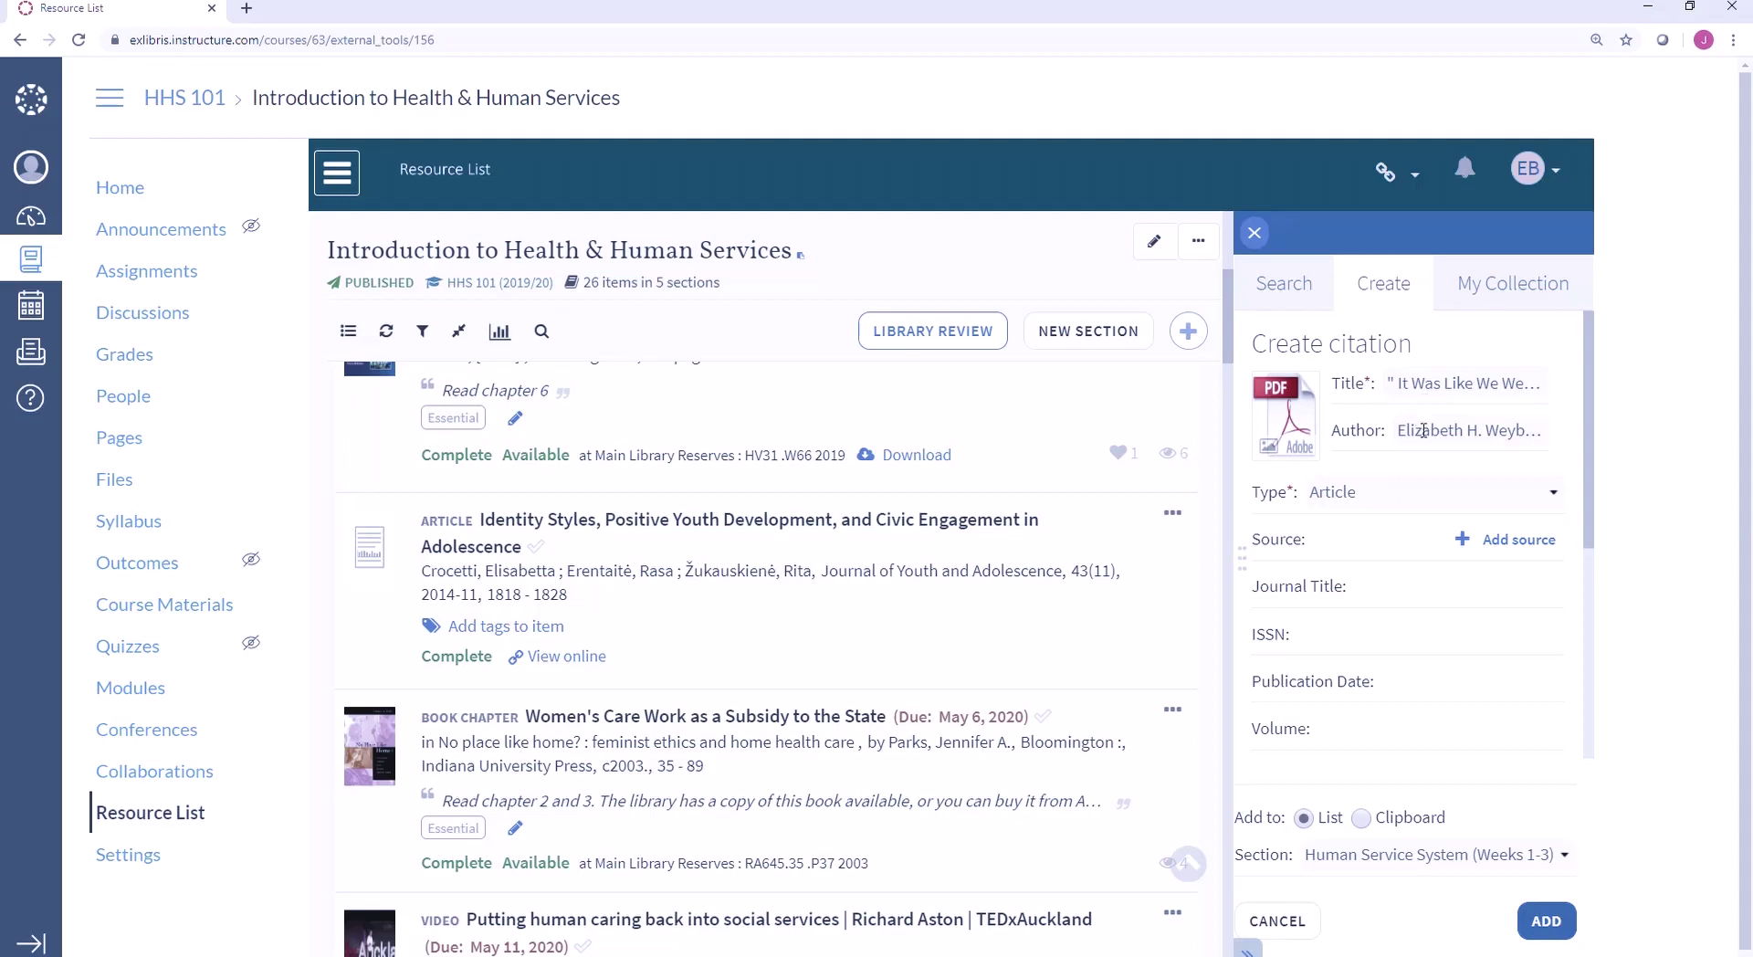
left_click(1383, 607)
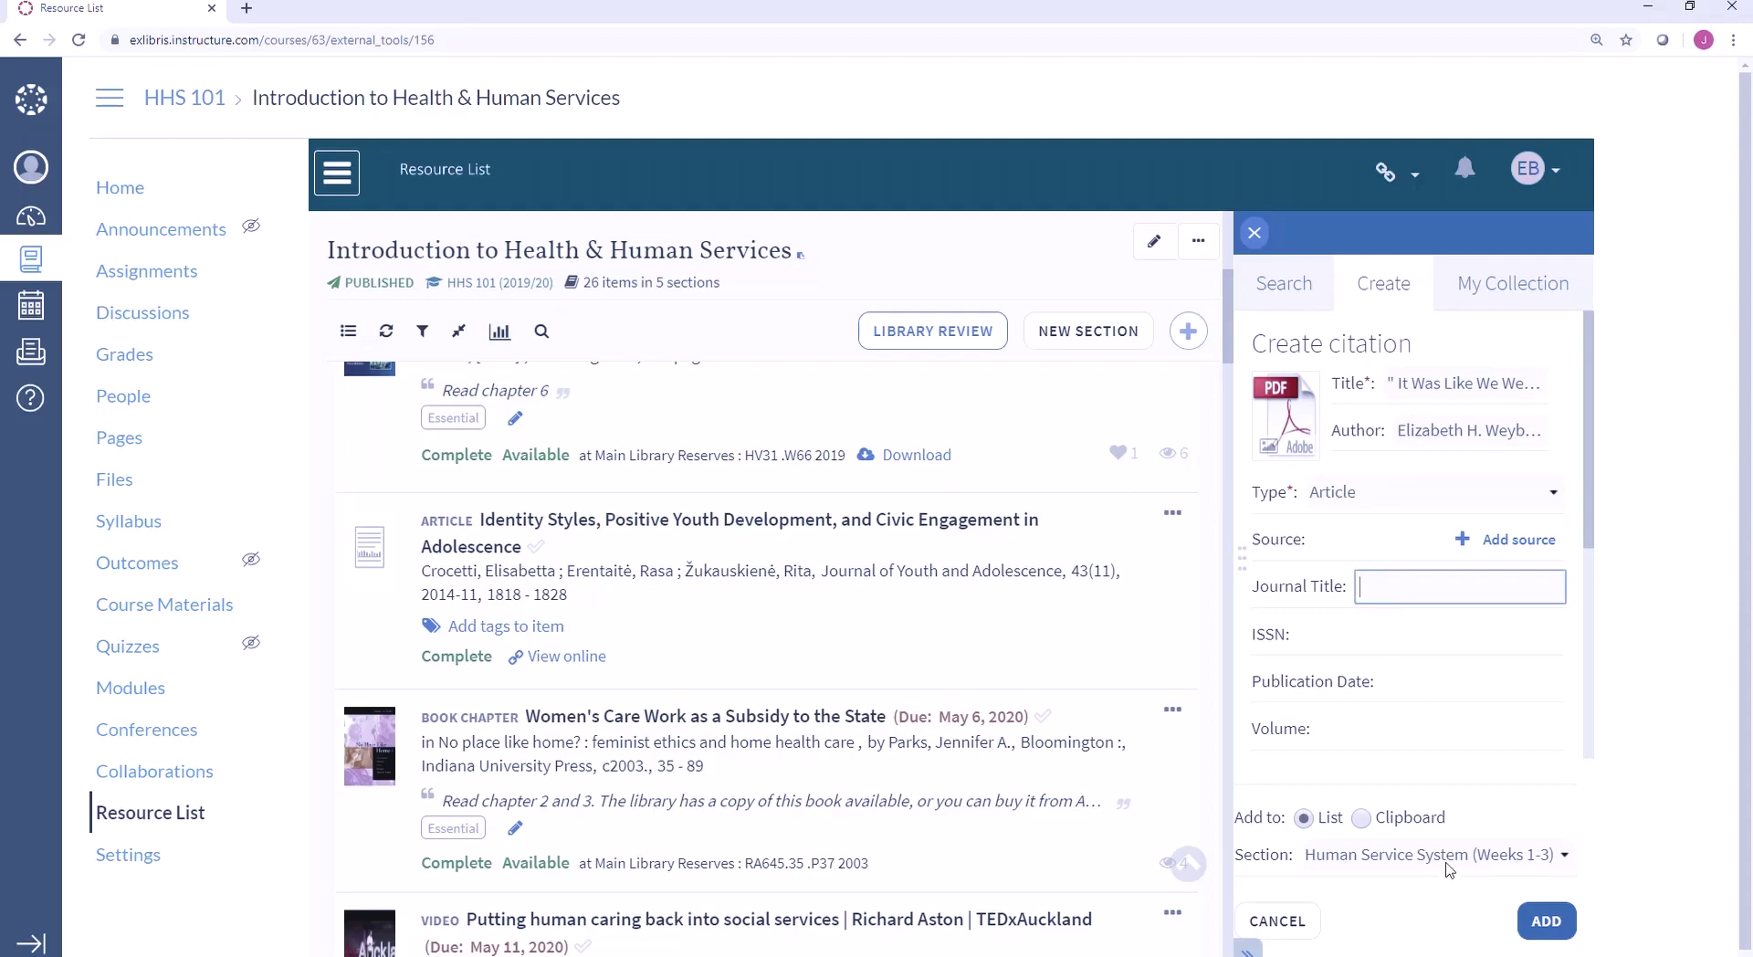
left_click(1557, 920)
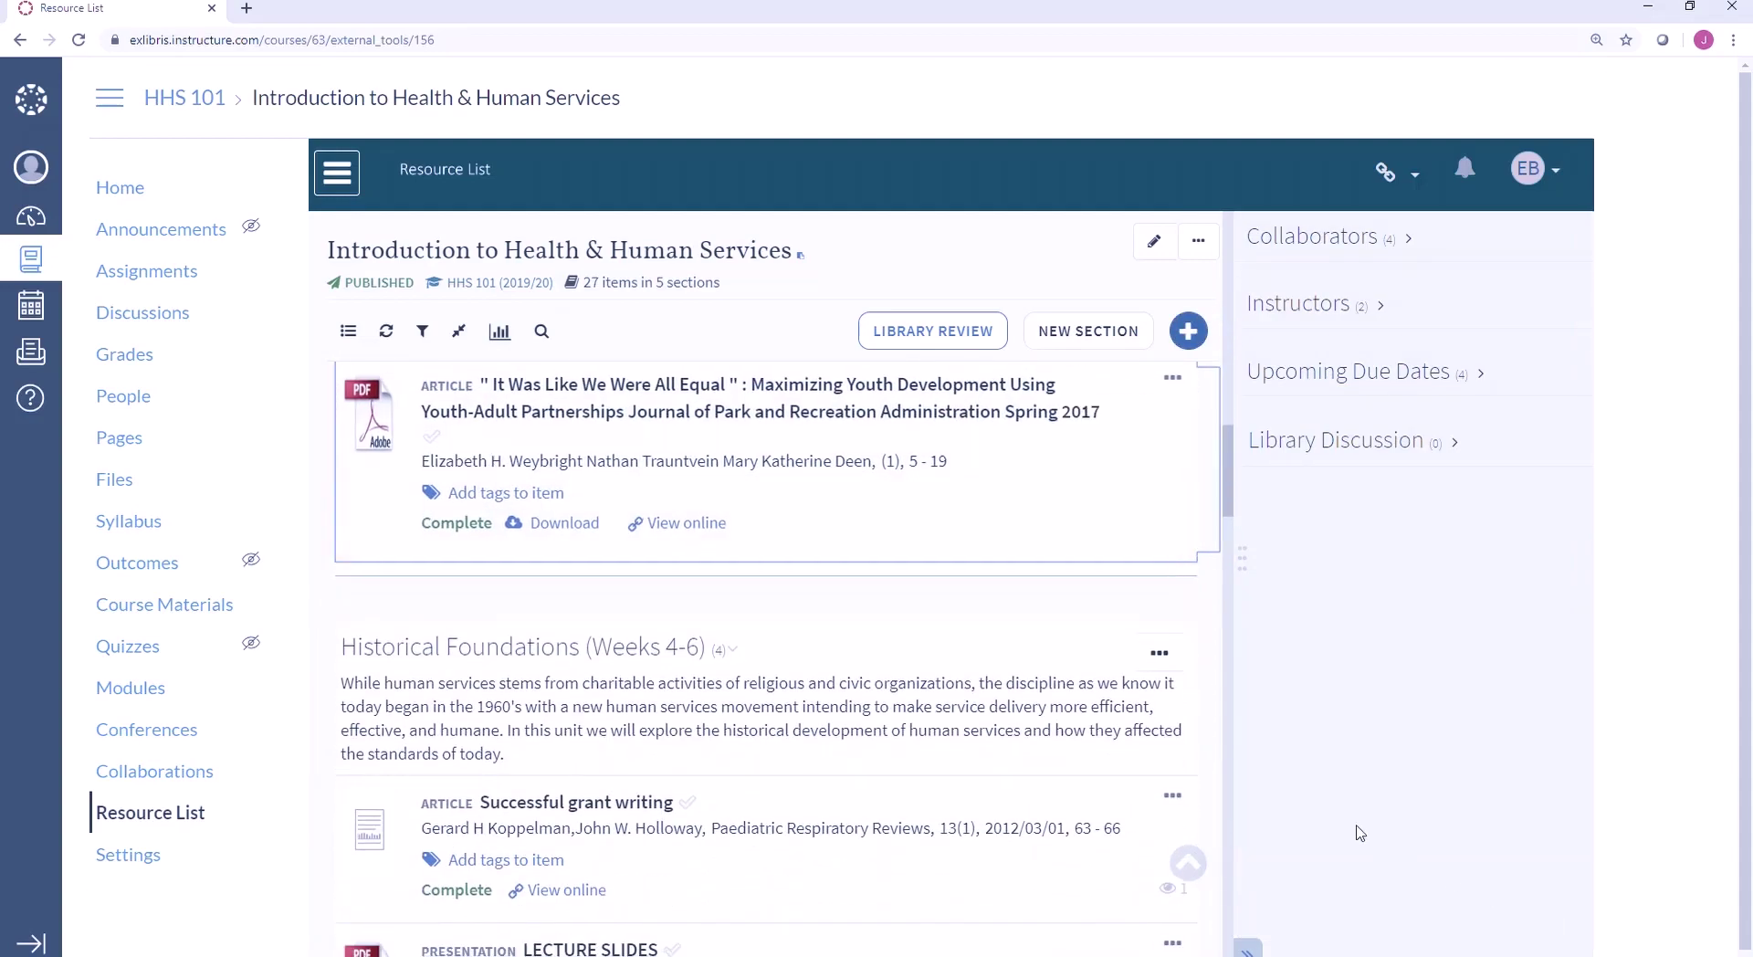
left_click(694, 451)
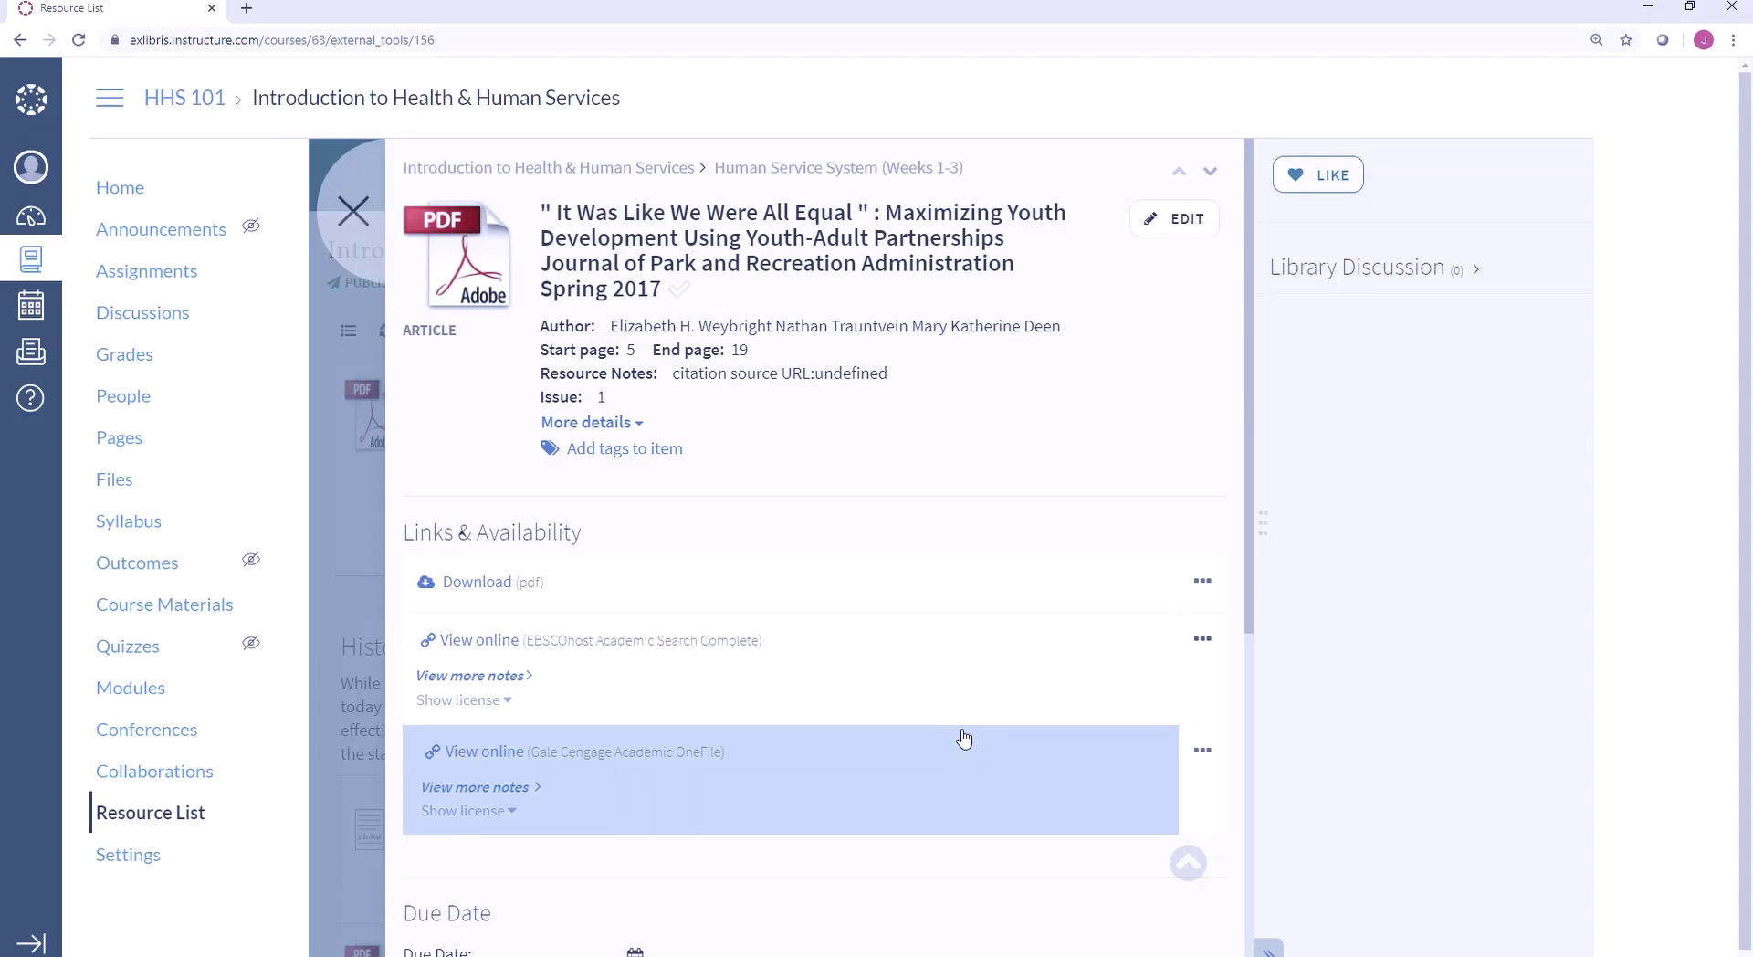
left_click(354, 213)
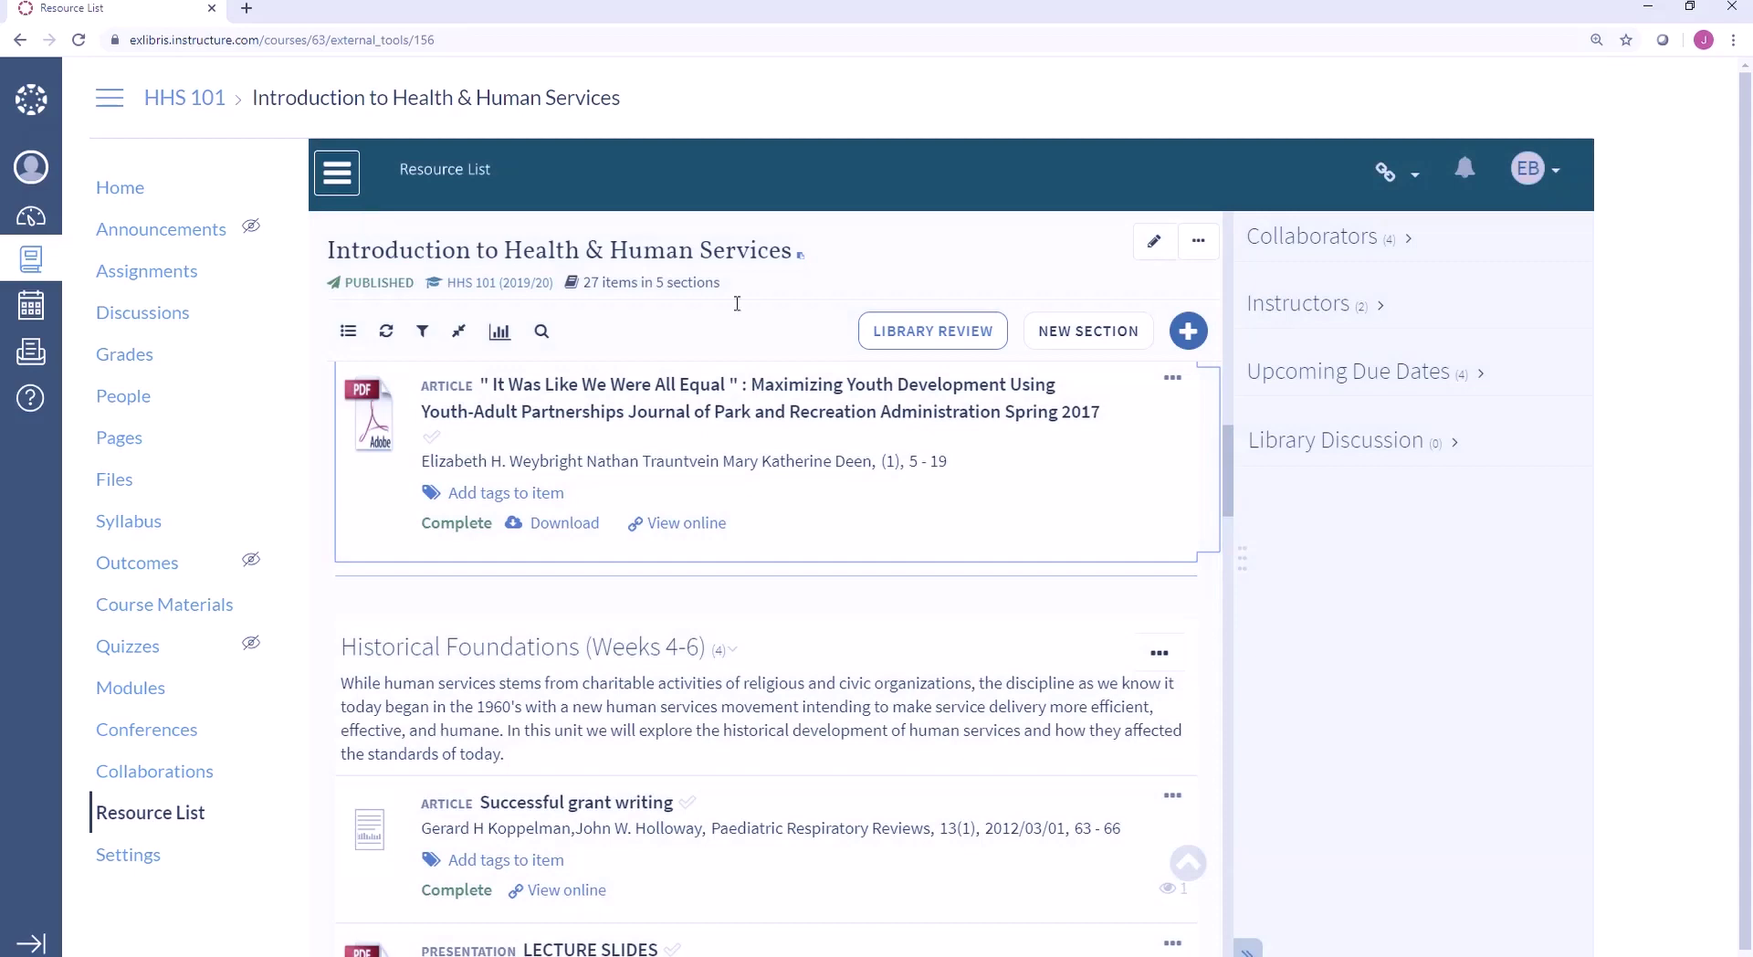
- Add "The Cambridge handbook of service learning and community engagement" from My Collection below the "It Was Like We Were All Equal" article
left_click(1187, 330)
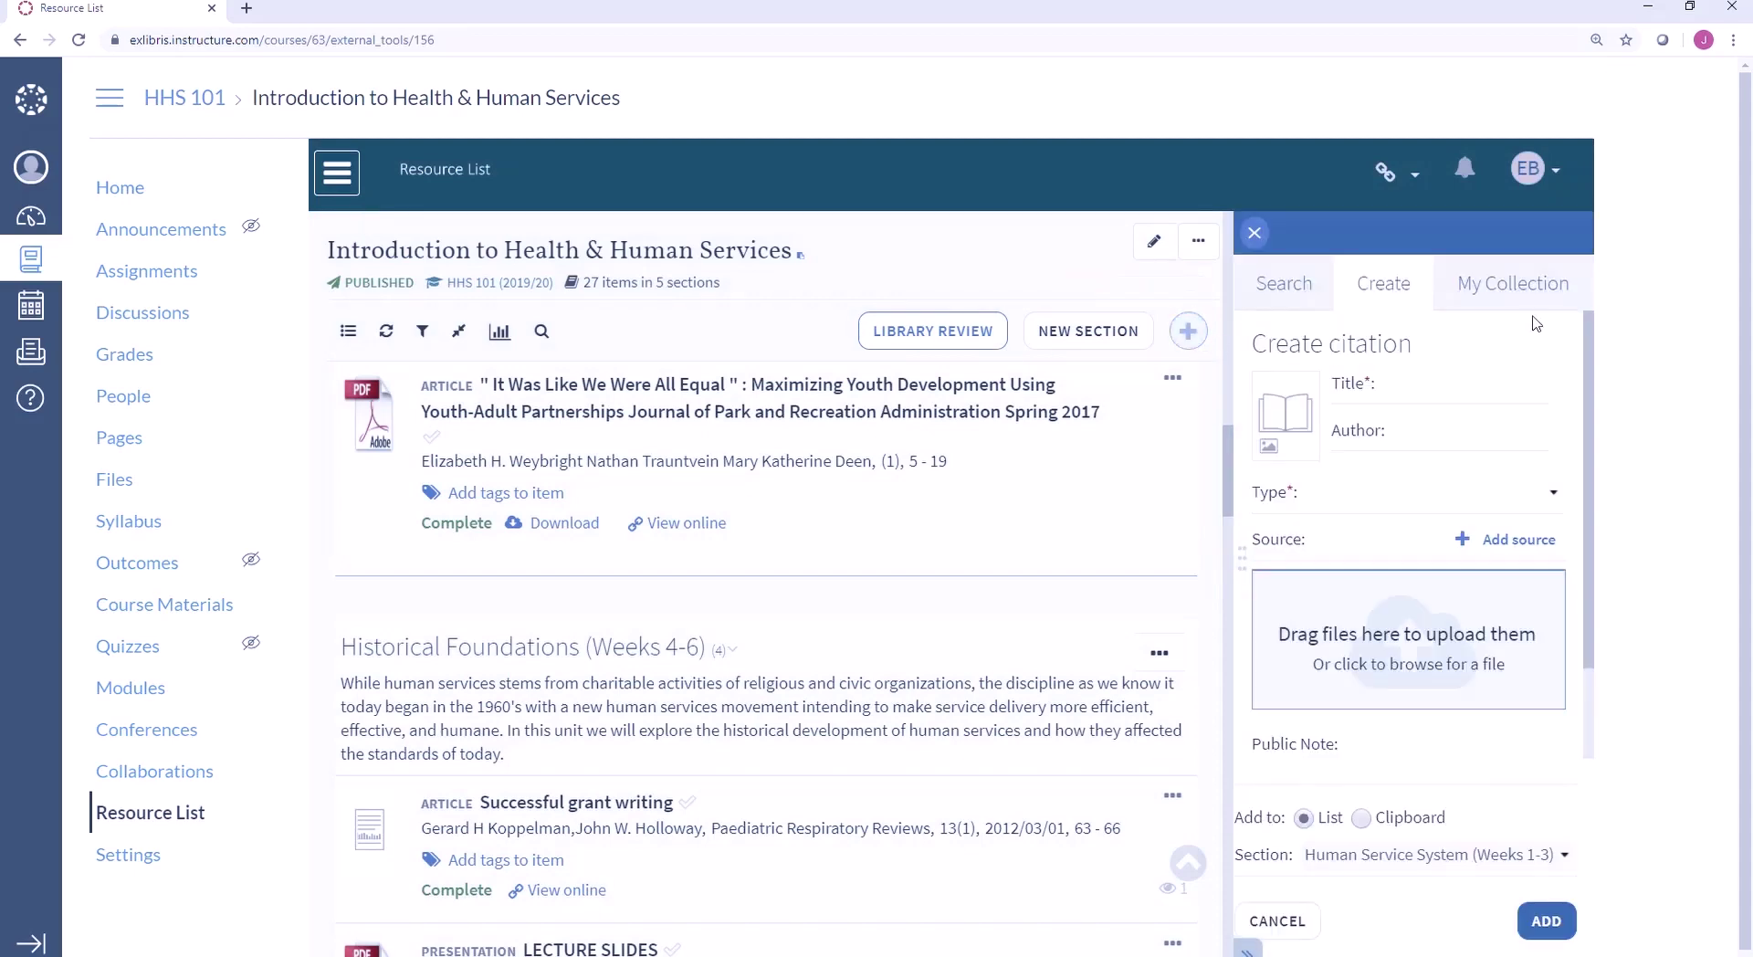
left_click(1543, 290)
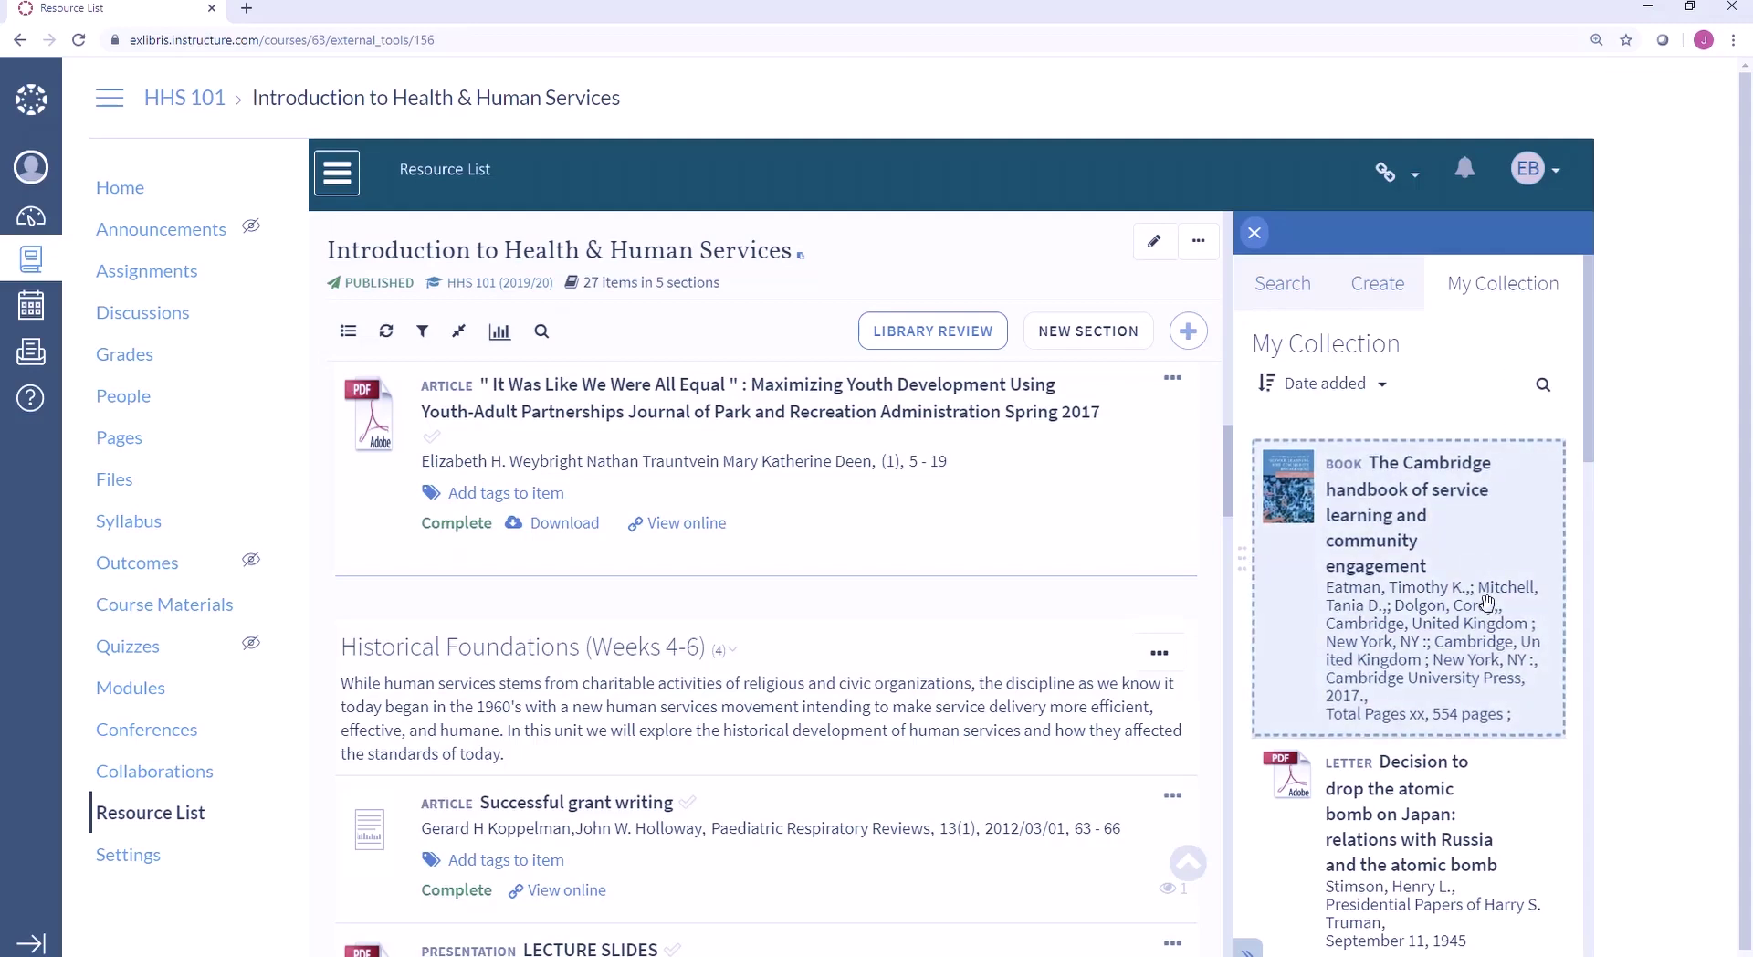
left_click_drag(1461, 465, 763, 547)
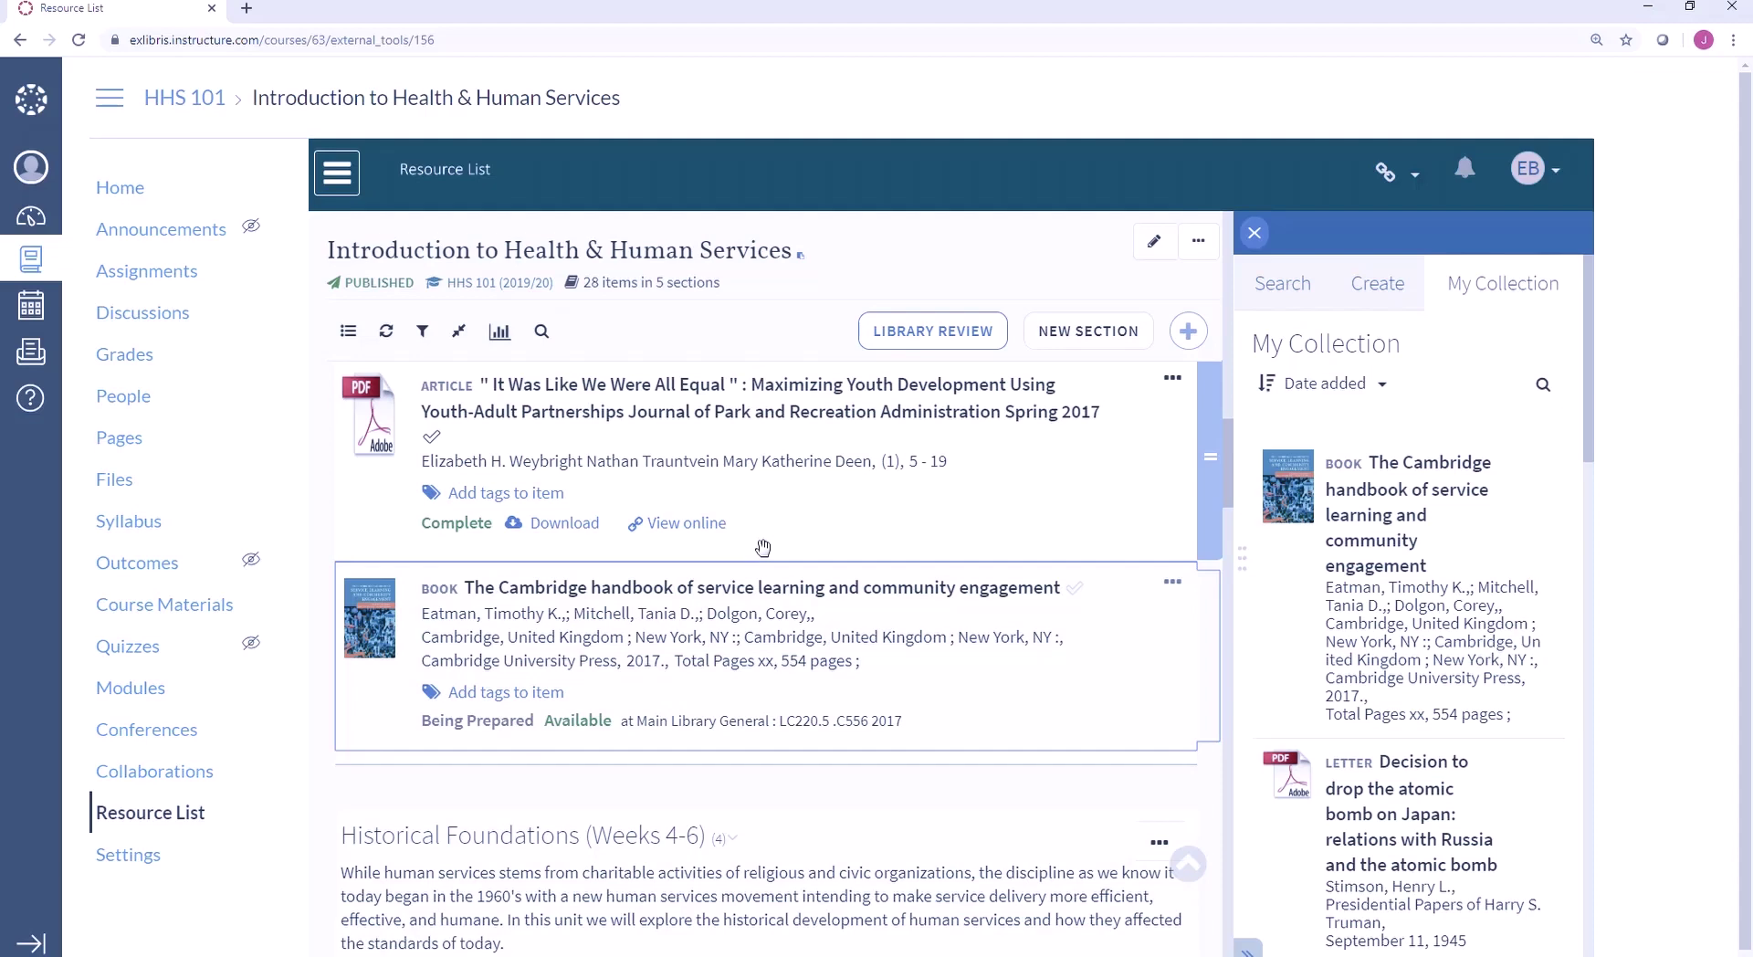
- Use Cite it! on the TED talk "The mysterious workings of the adolescent brain" to add it to Human Service System (Weeks 1-3)
left_click(244, 9)
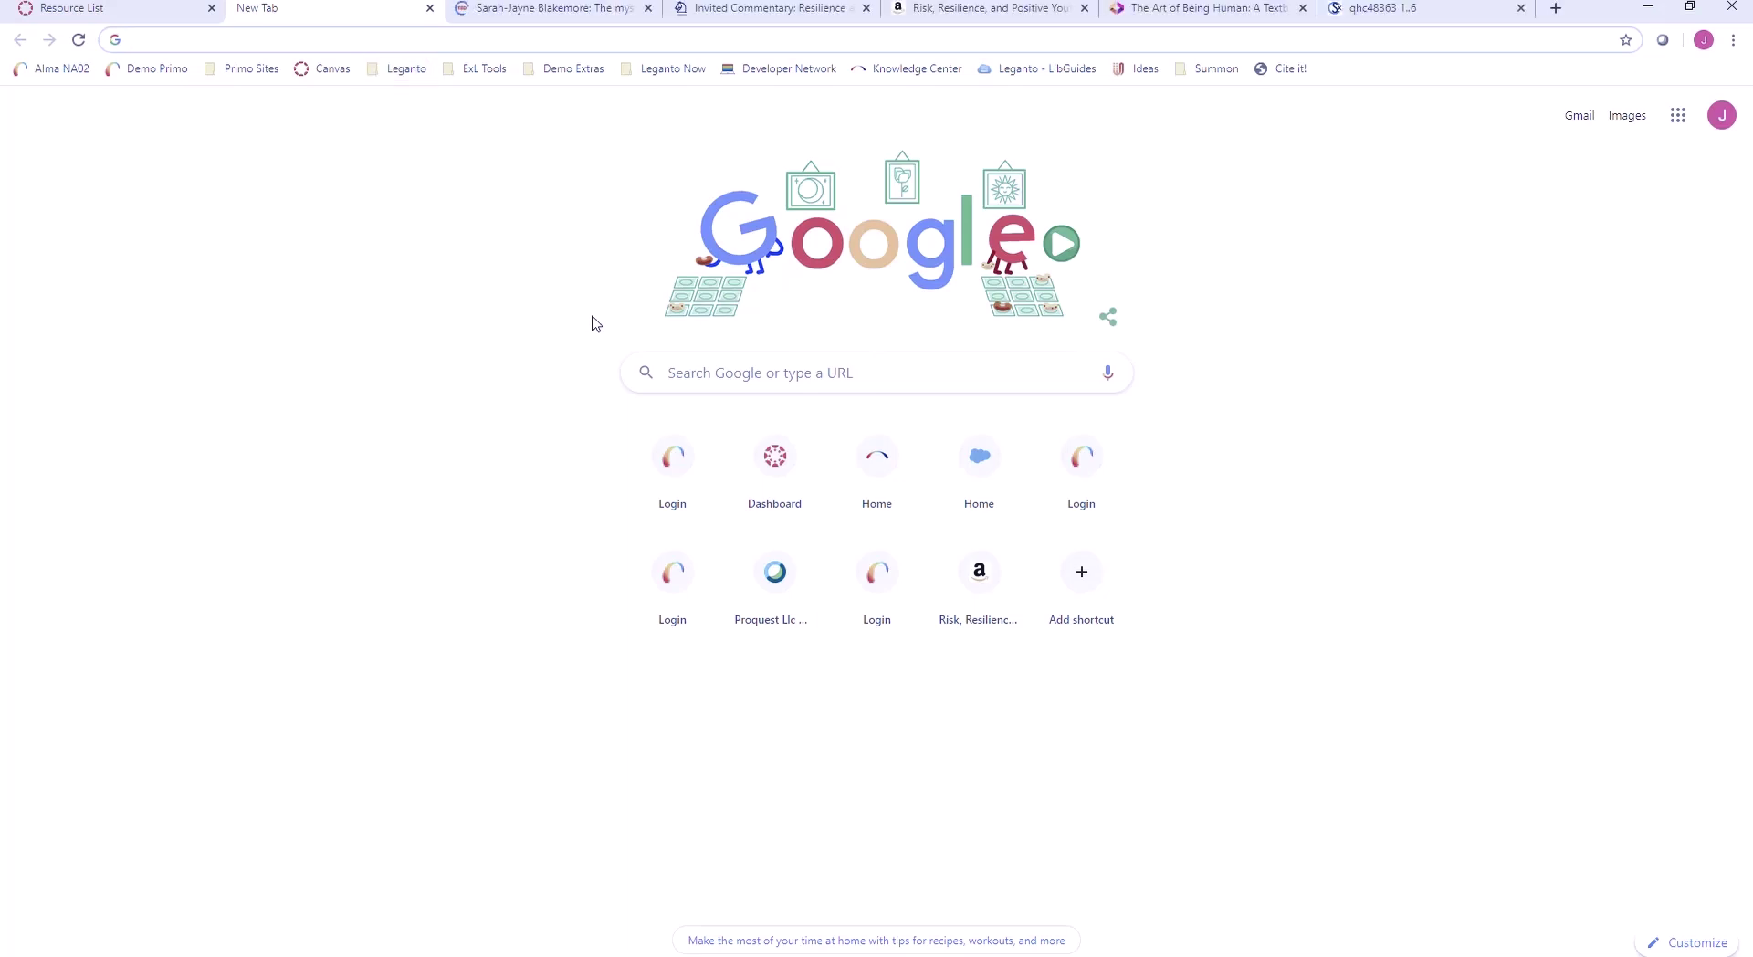
left_click(430, 8)
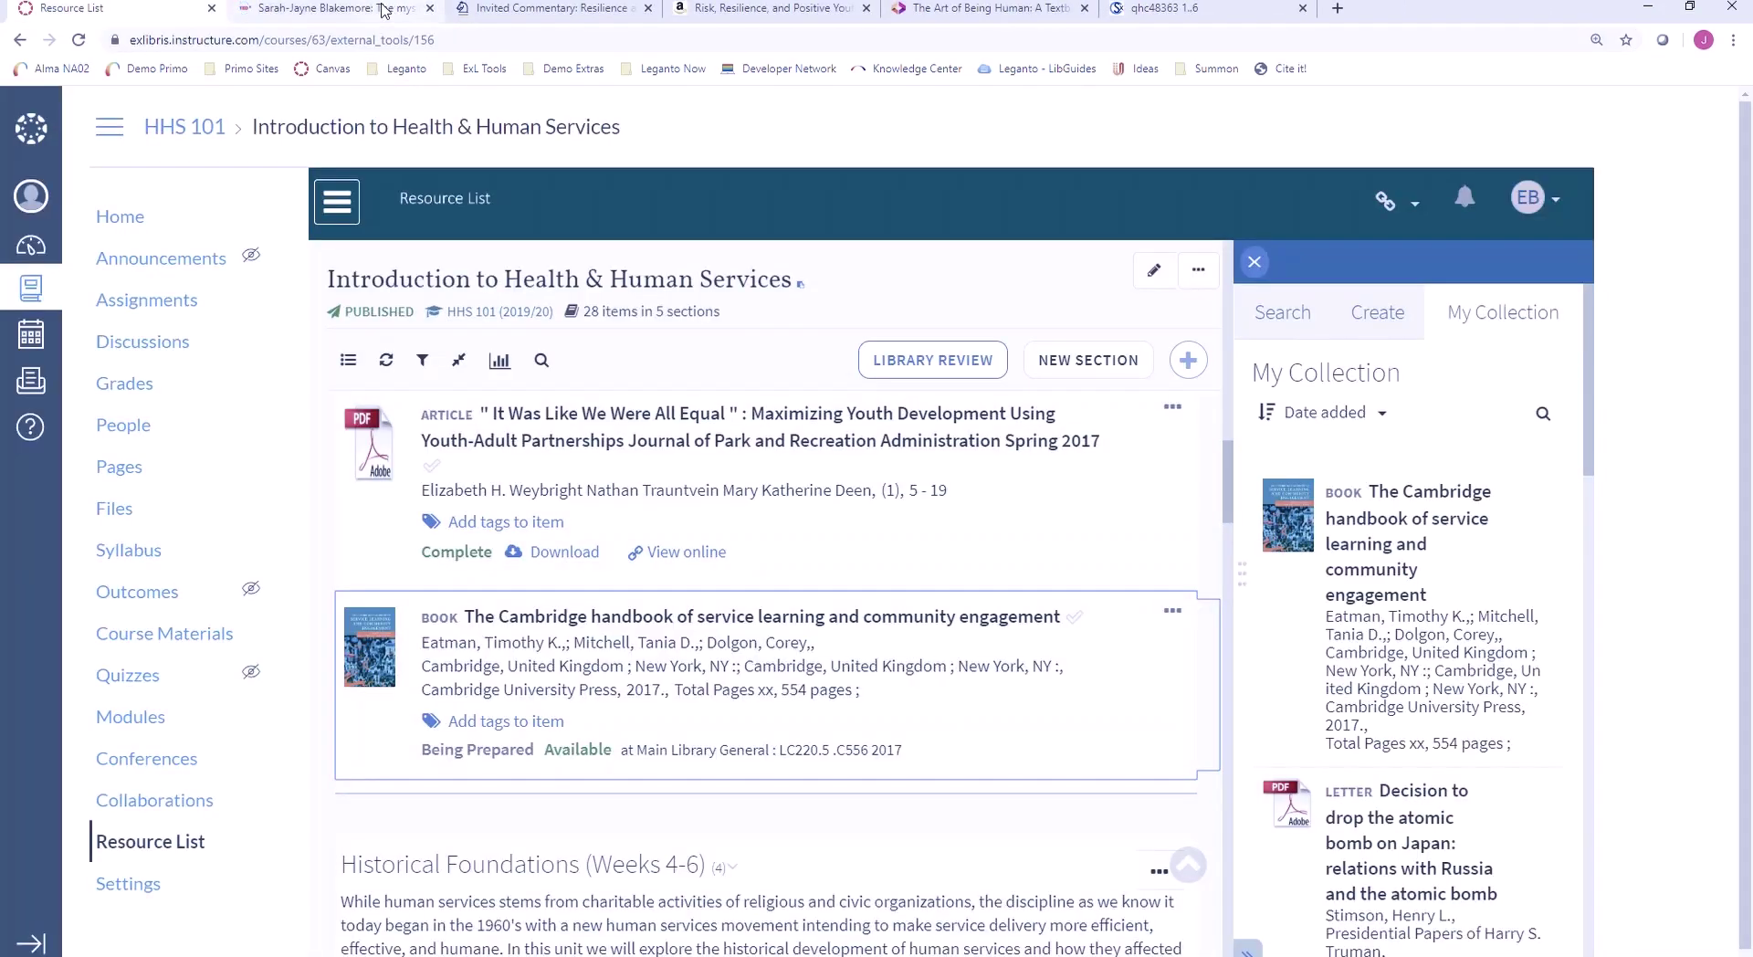
left_click(385, 9)
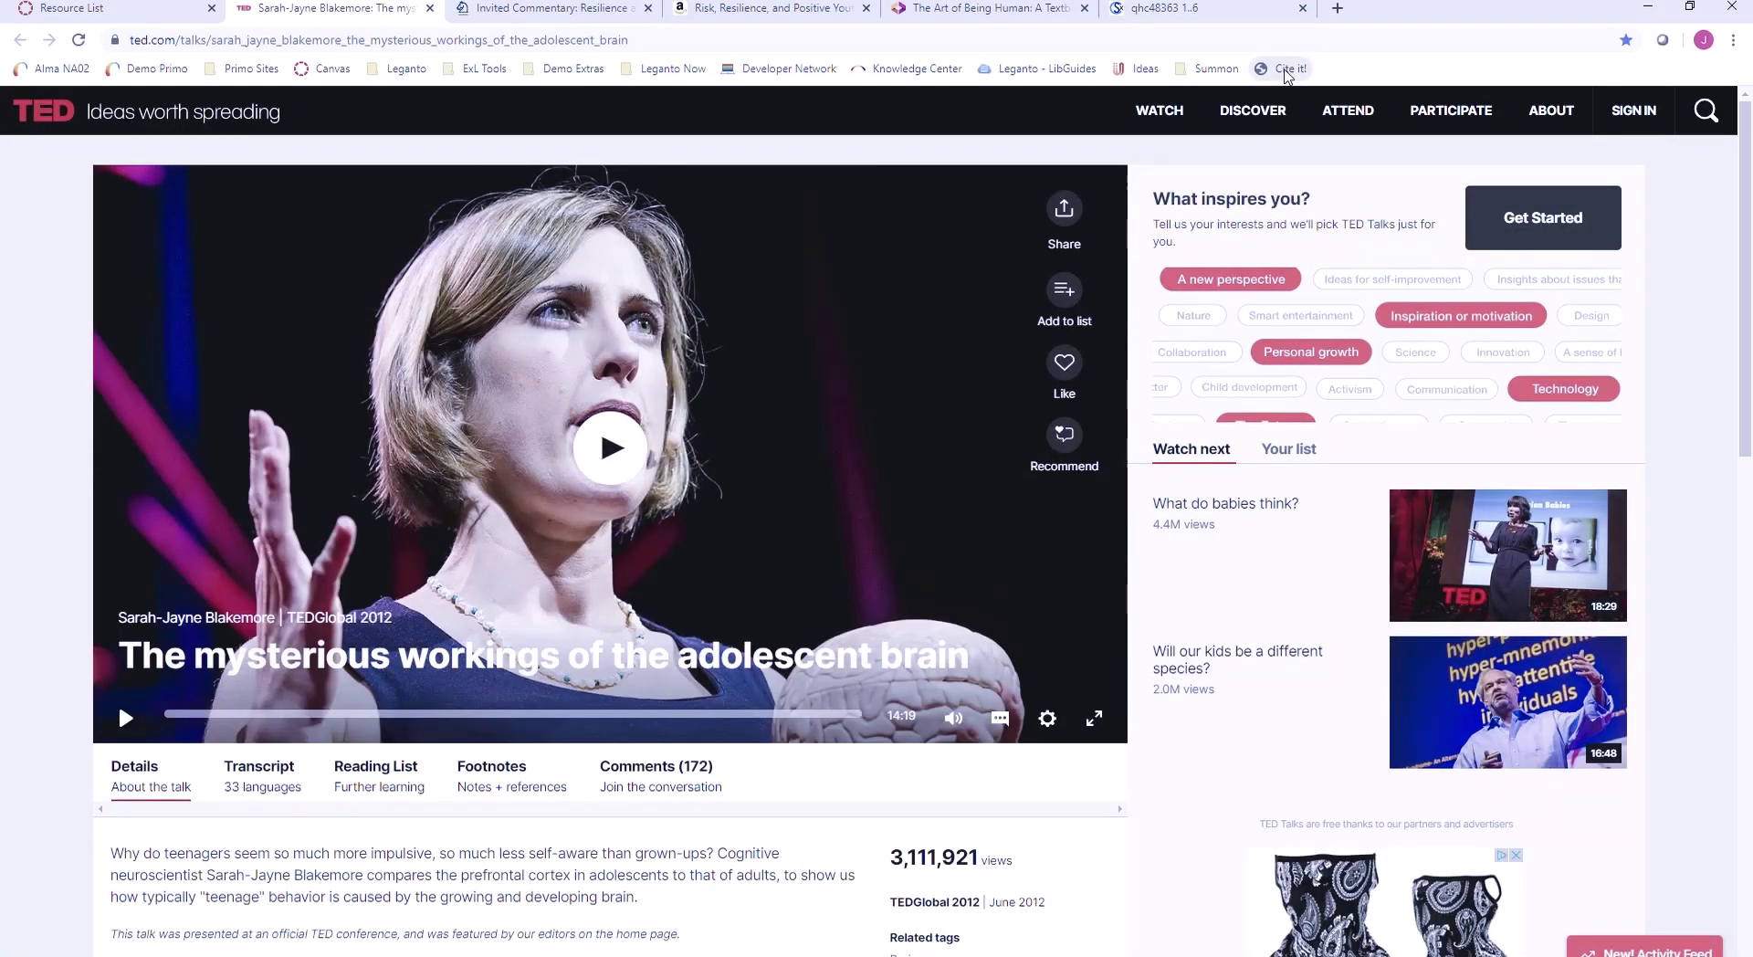
left_click(1287, 70)
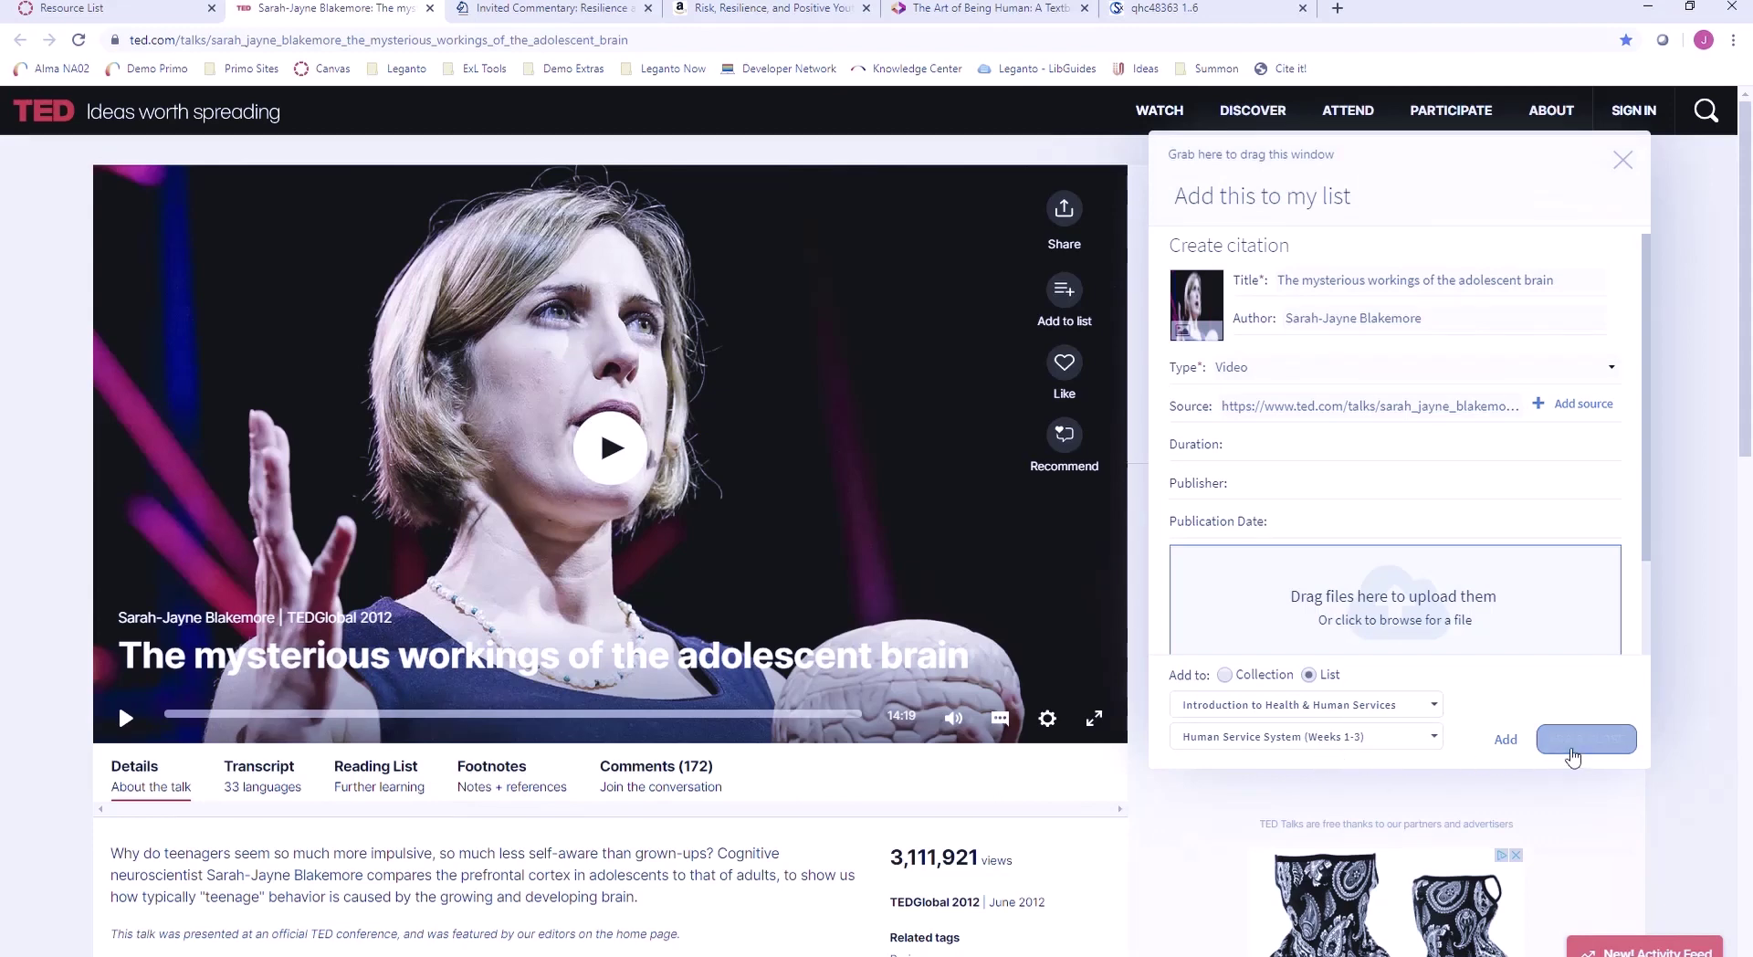
left_click(1582, 746)
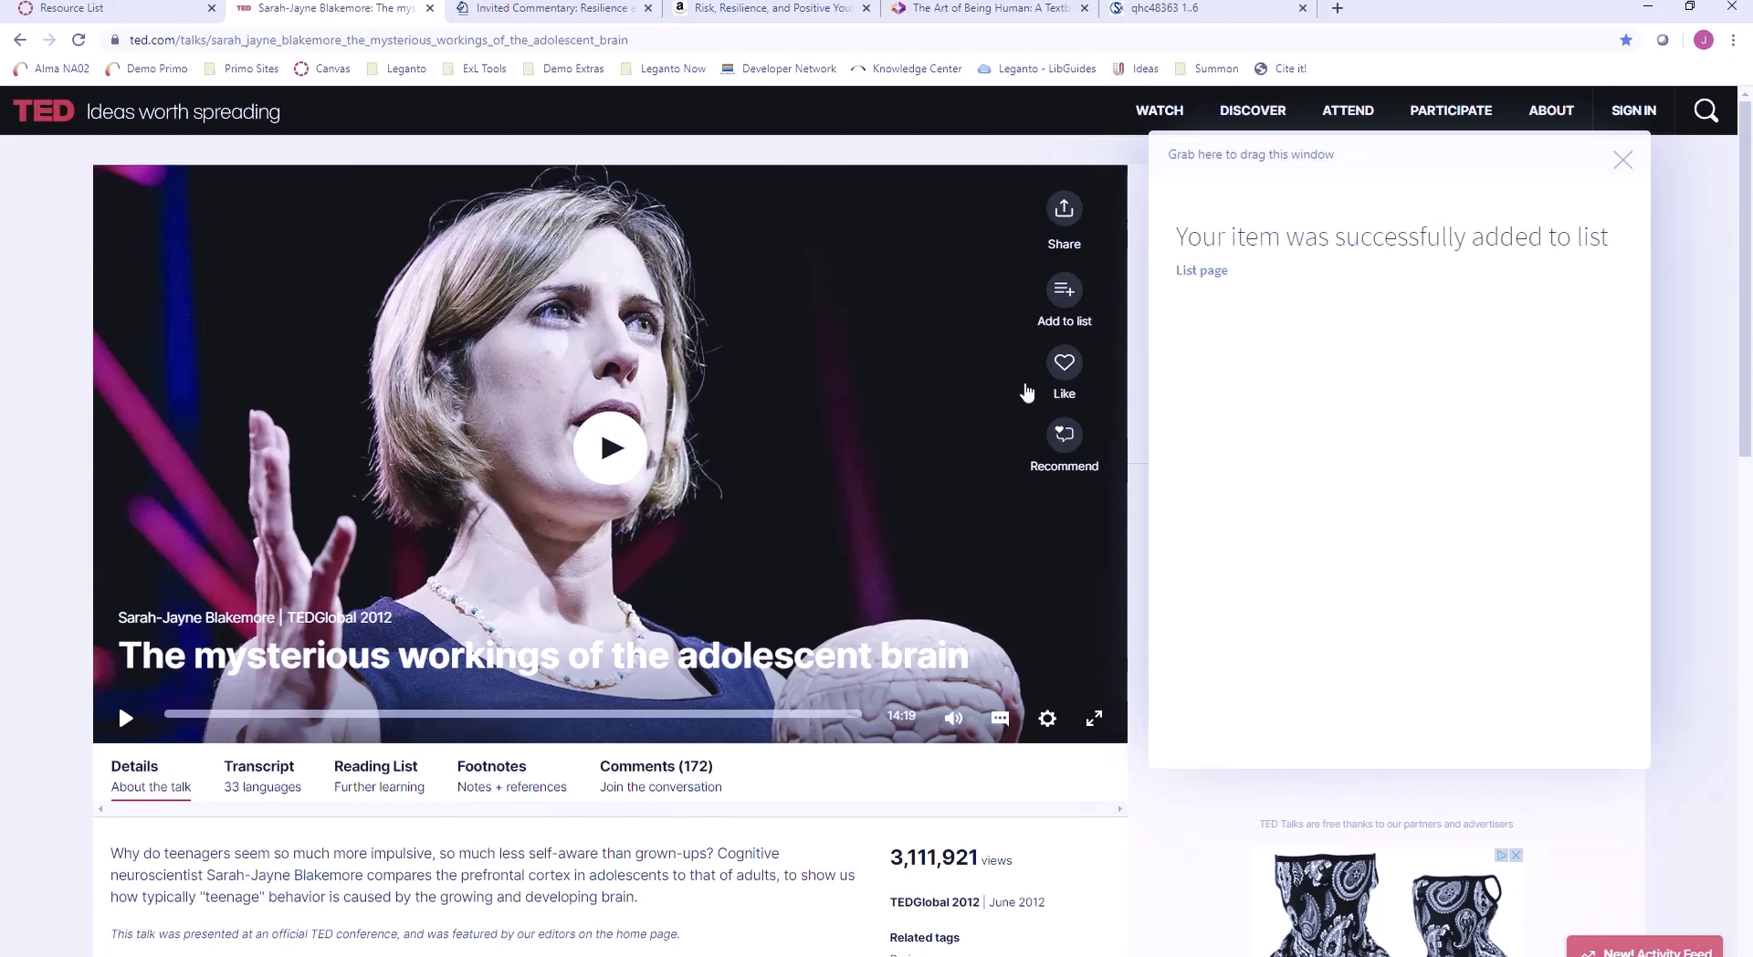
- Use Cite it! to add the SpringerLink article "Invited Commentary: Resilience and Positive Youth Development Frameworks in Developmental Science" to the same list section
left_click(539, 20)
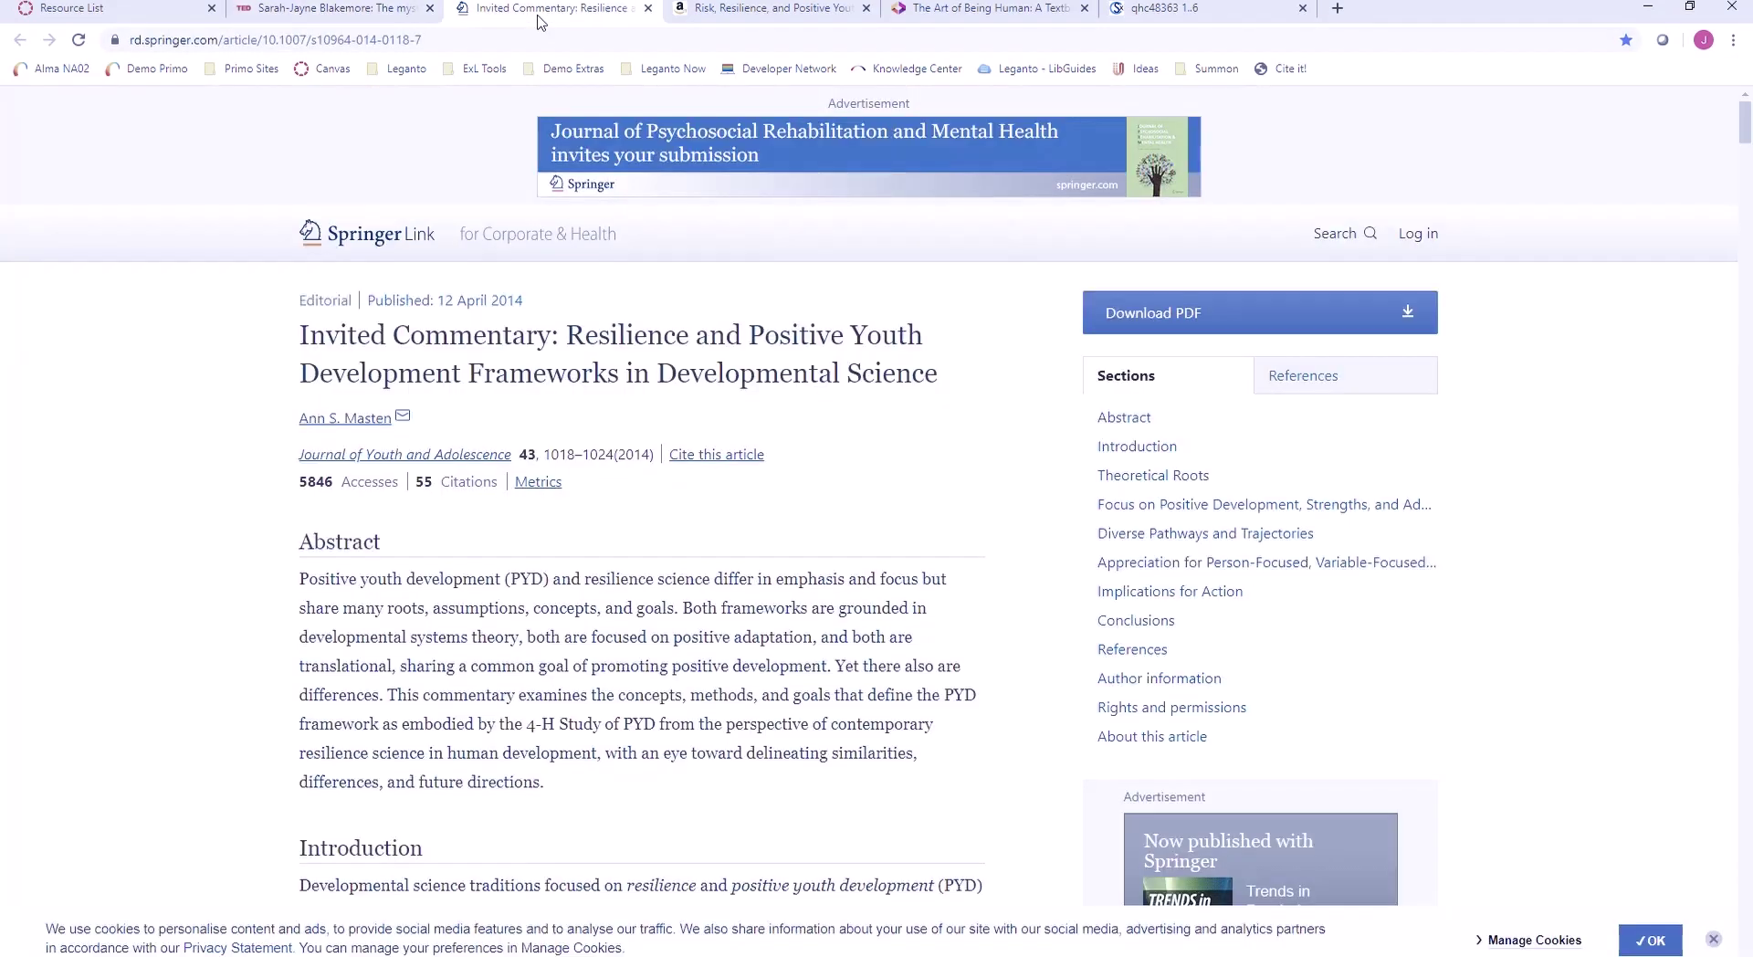
left_click(1268, 72)
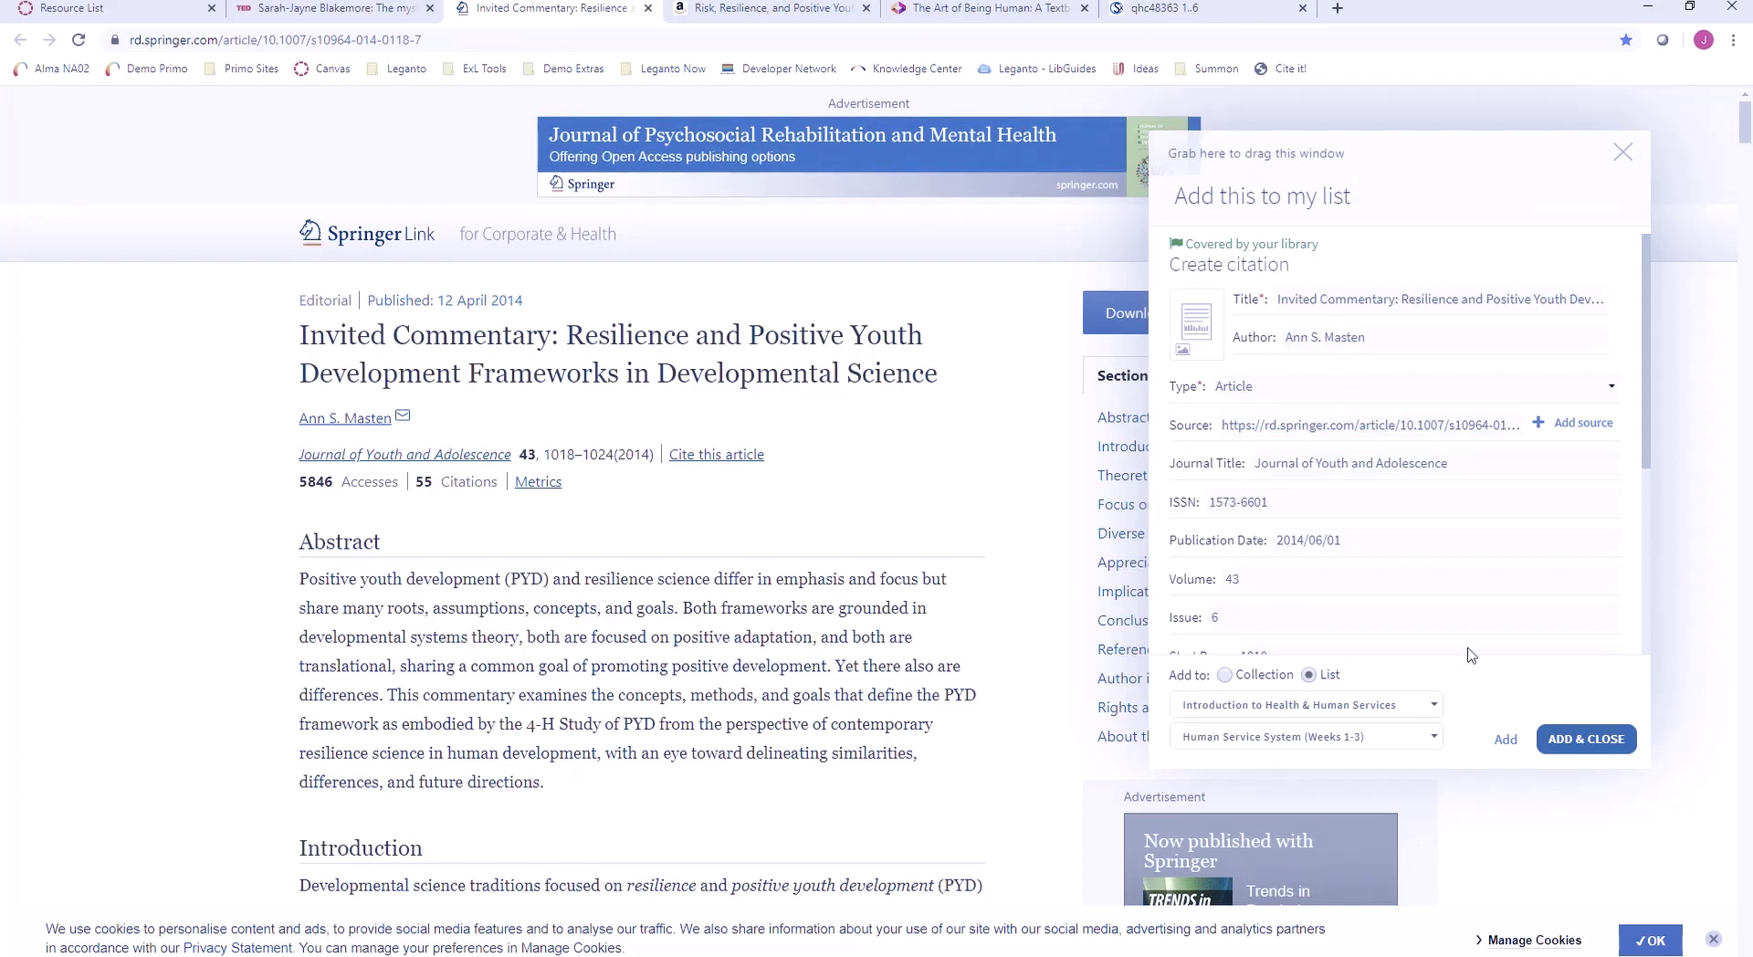
left_click(1589, 741)
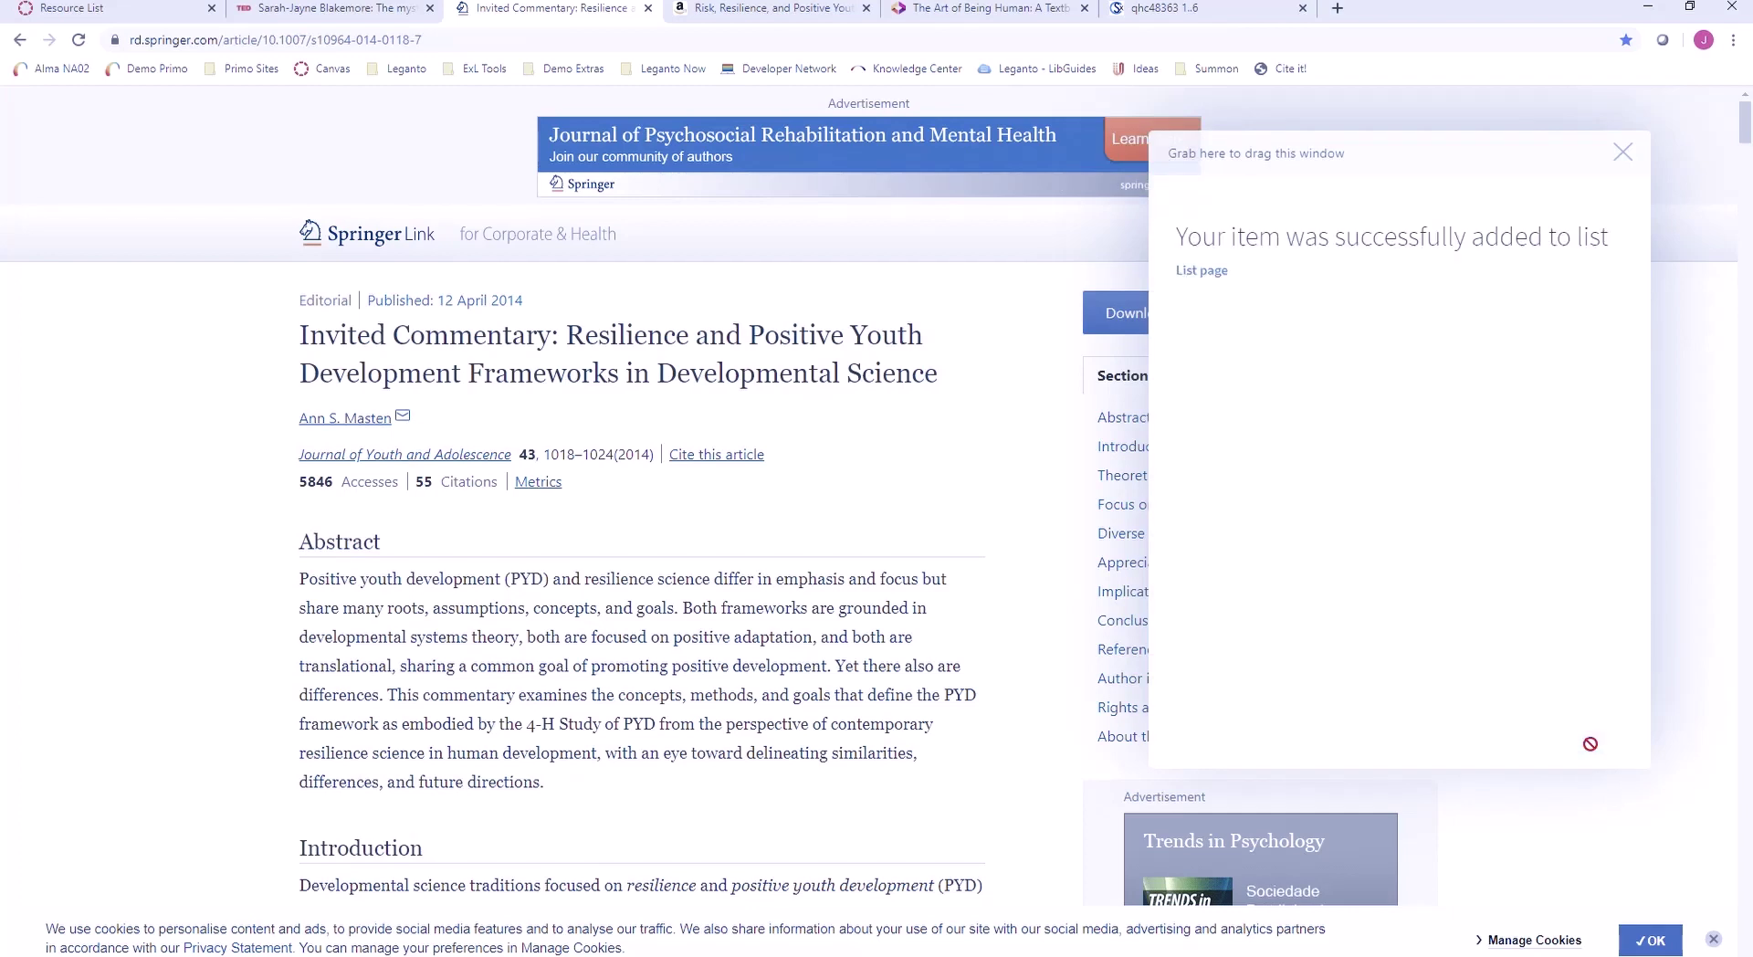
- Add "The Art of Being Human" from the Open Textbook Library to the list with Cite it! and return to the Resource List
left_click(1055, 11)
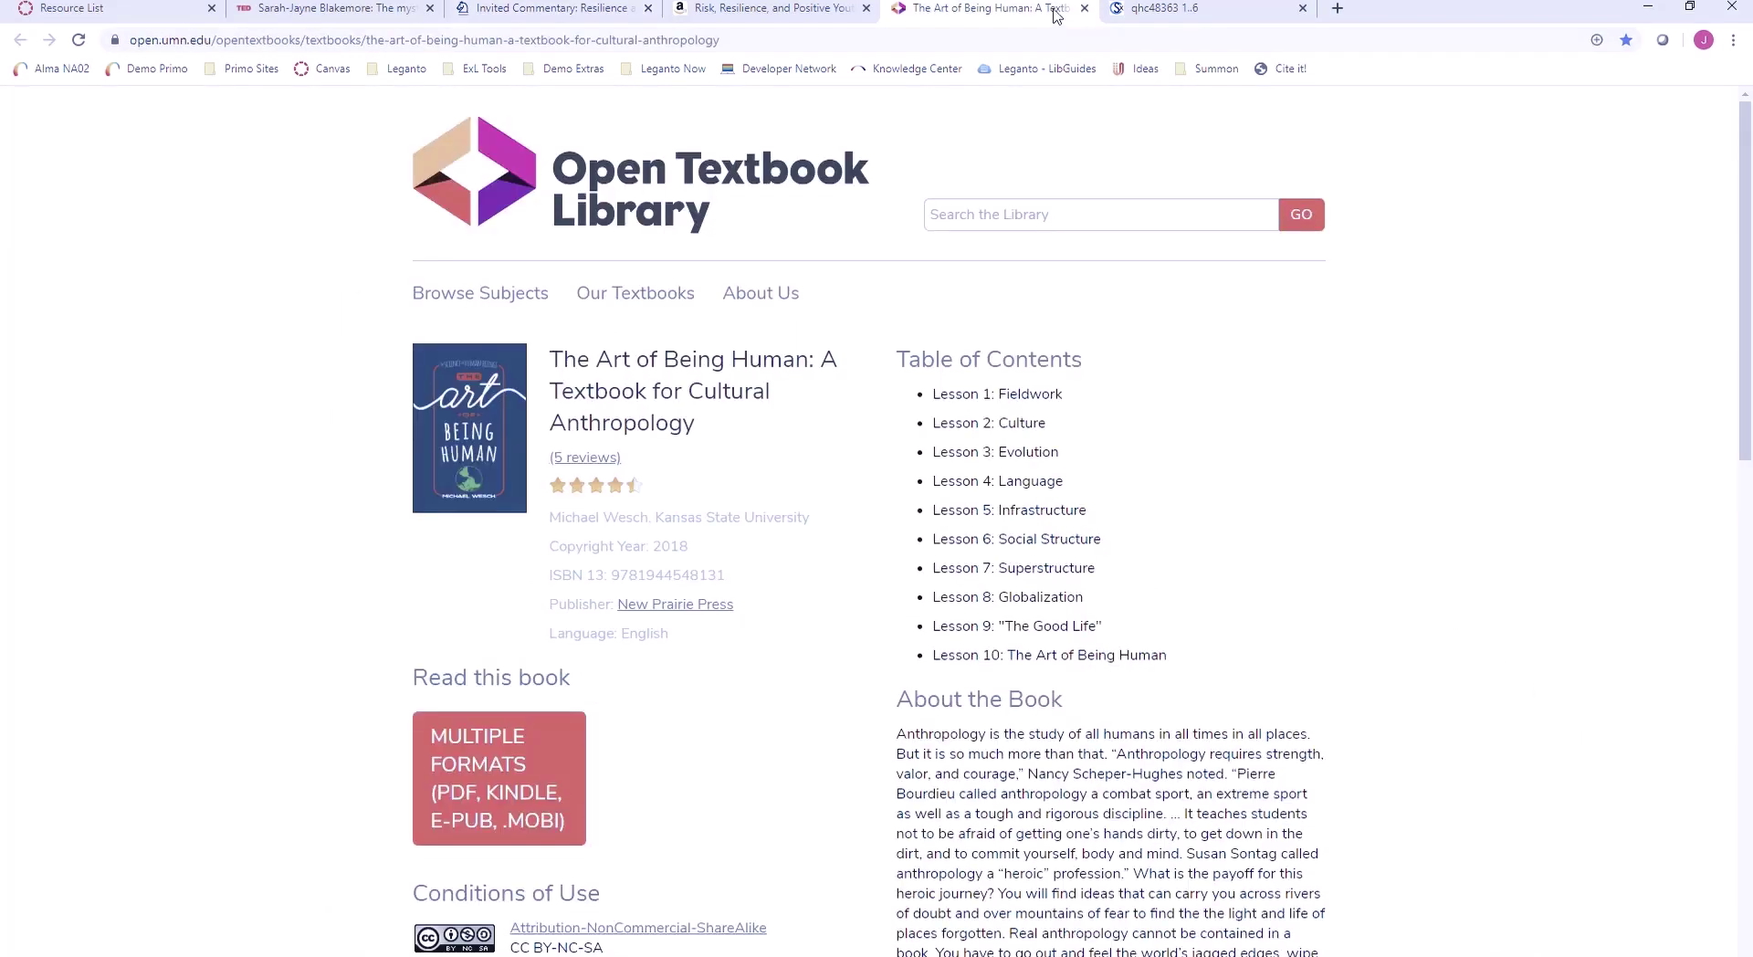
left_click(1301, 71)
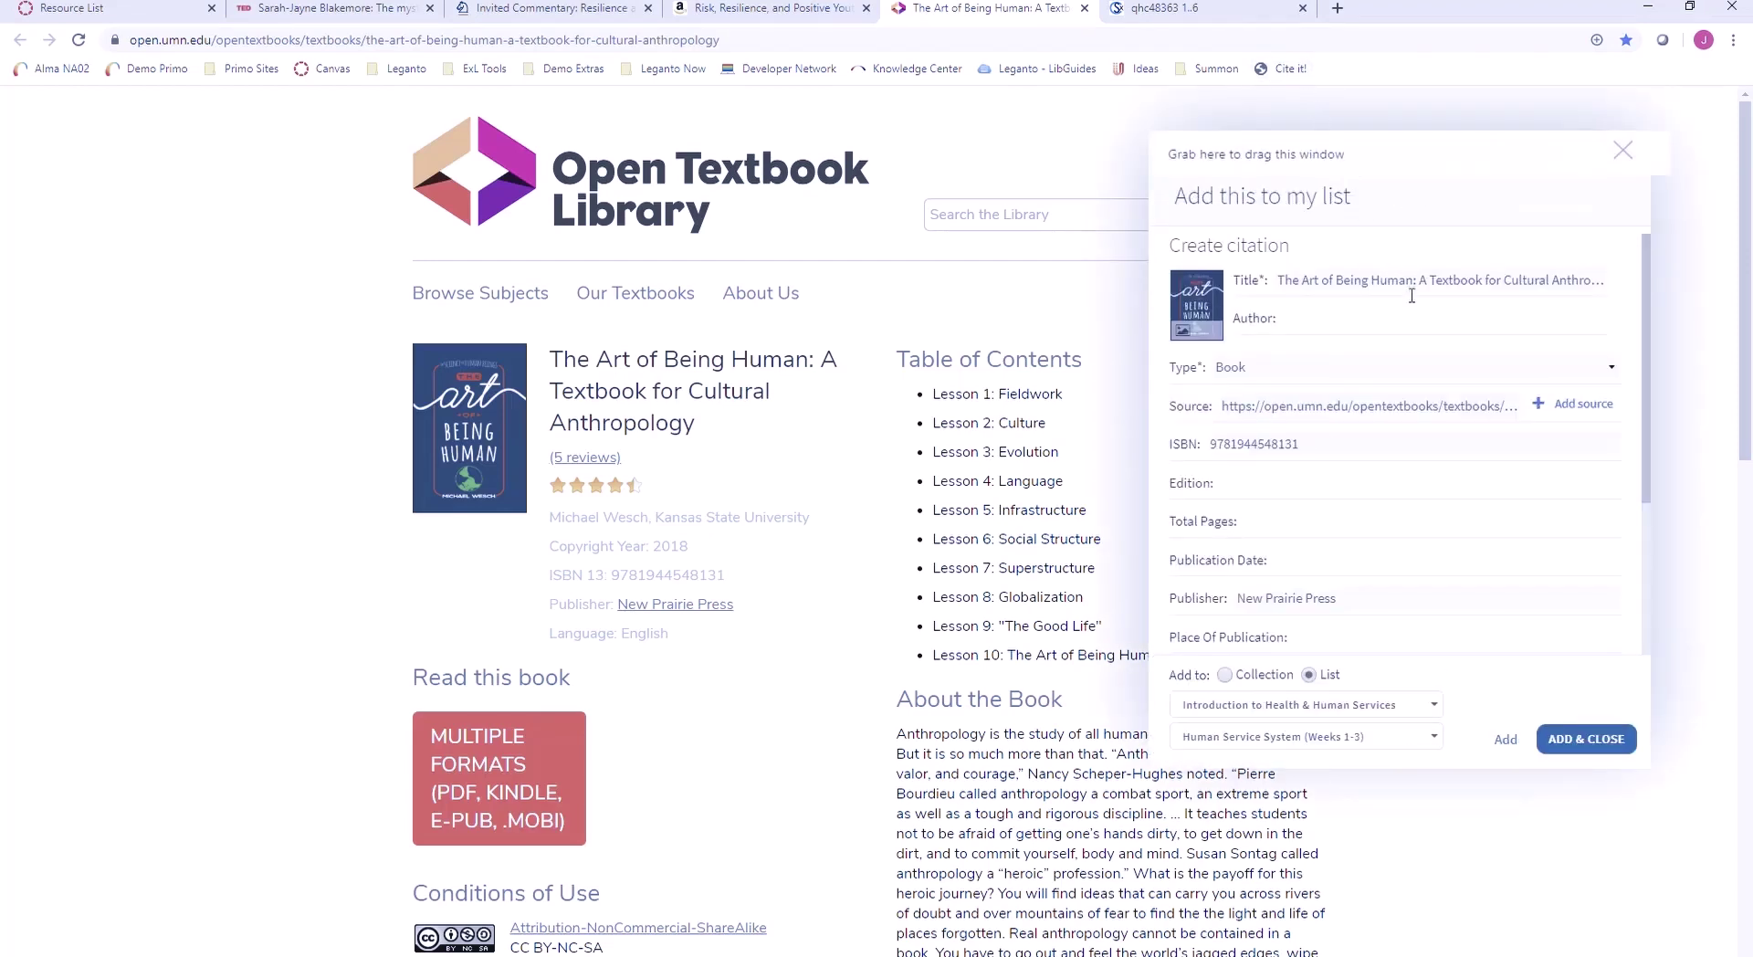
scroll(1422, 468, "down", 3)
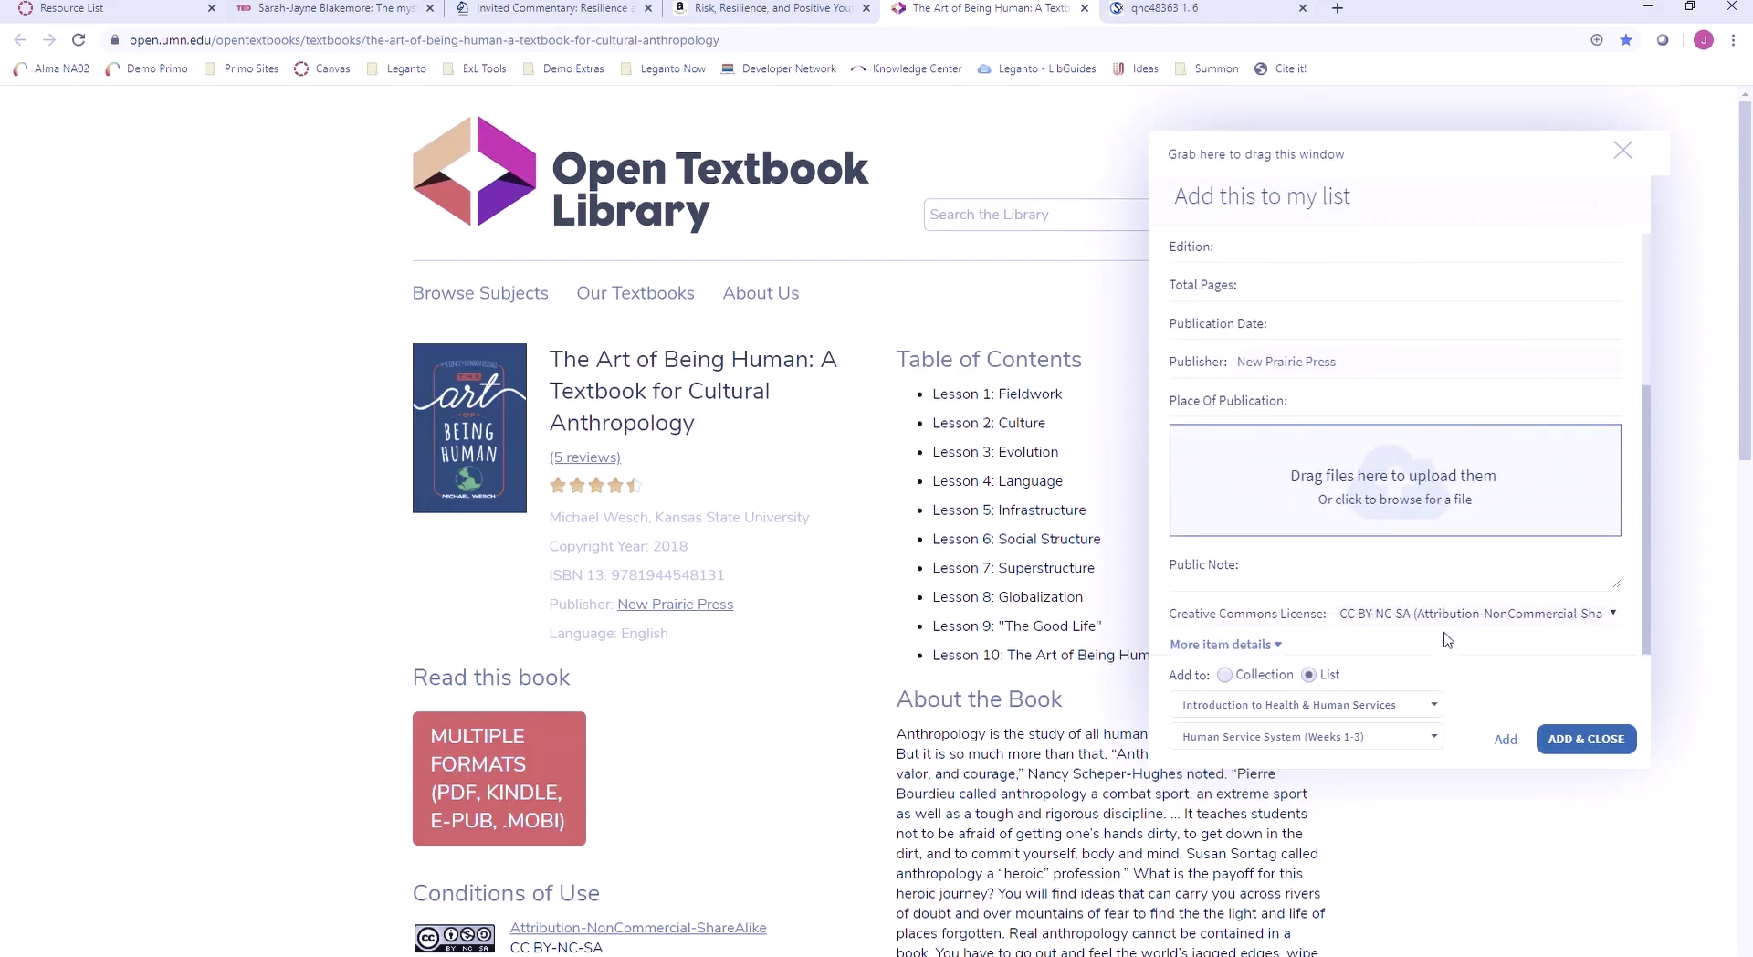
left_click(1599, 746)
left_click(119, 16)
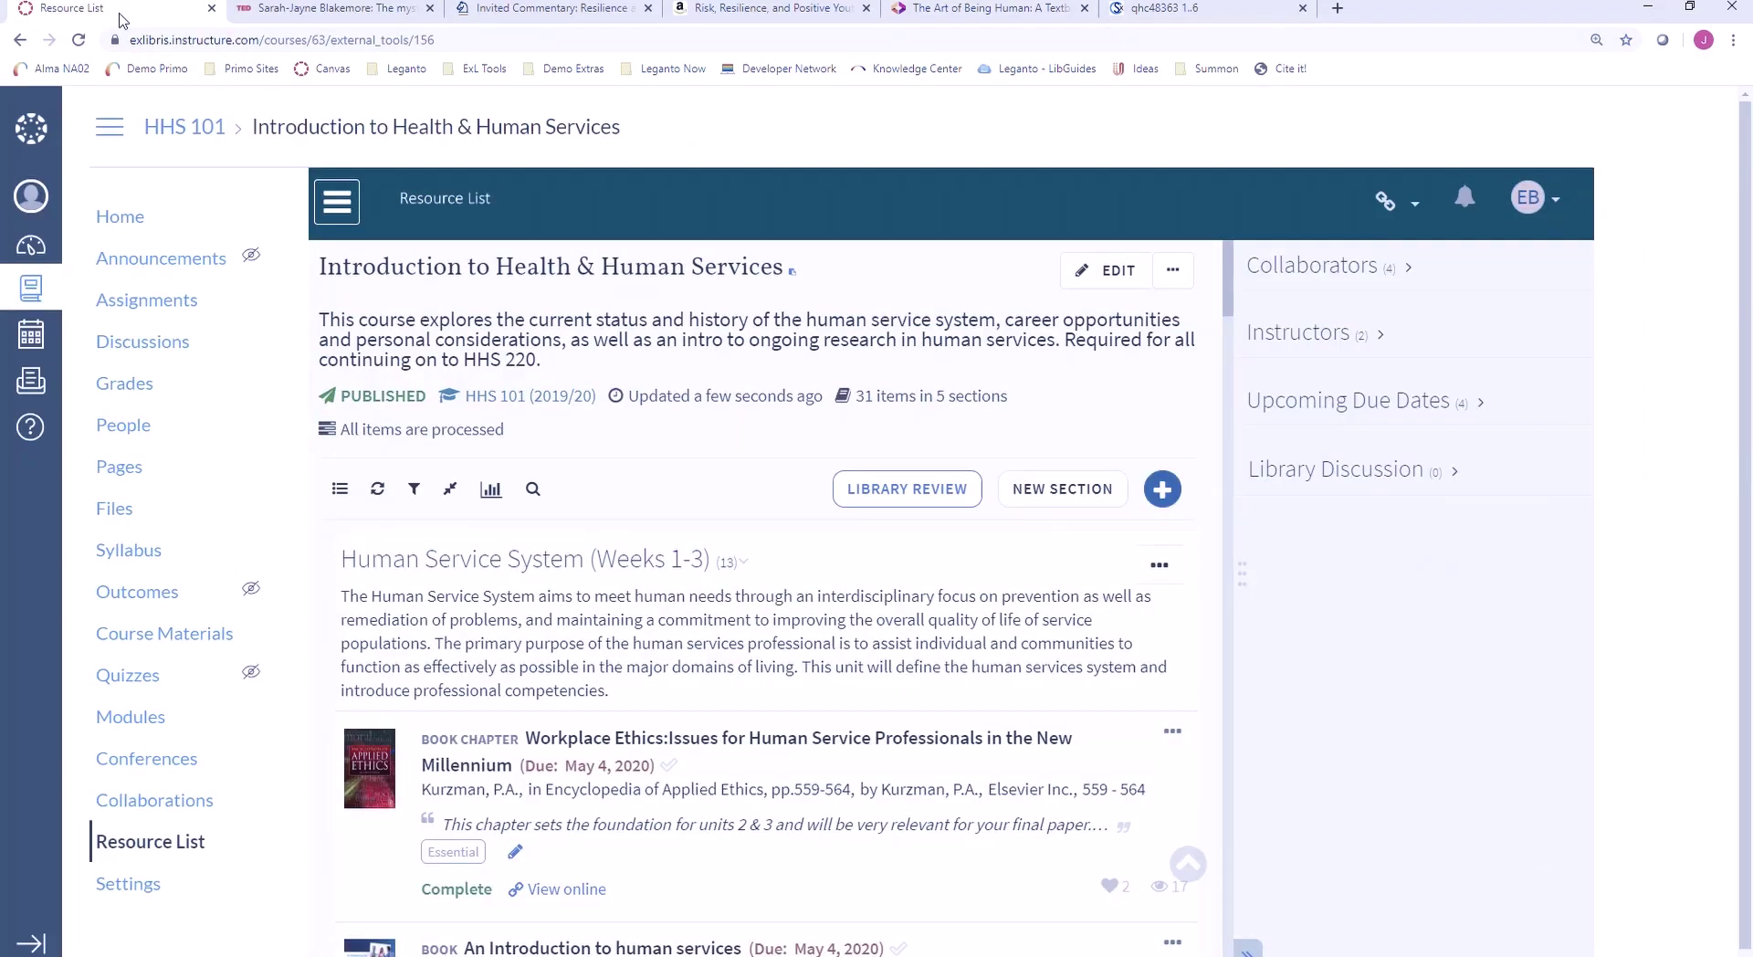
scroll(974, 648, "down", 3)
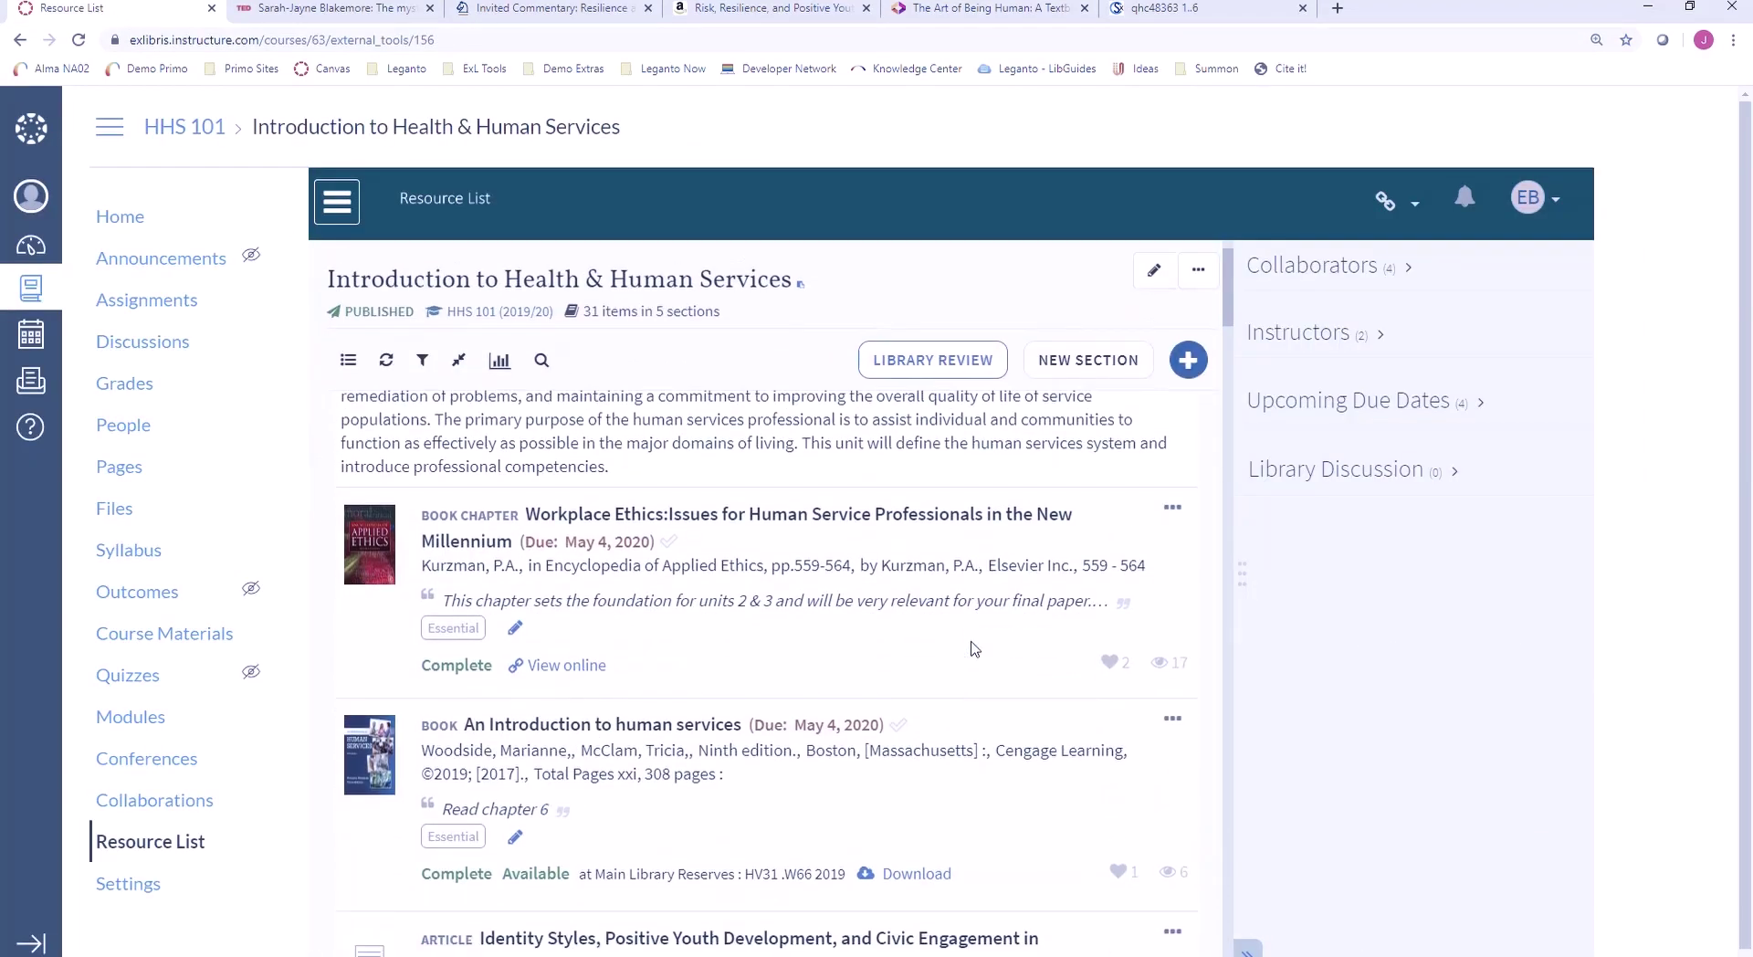
- Review the items in the Human Service System (Weeks 1-3) section, down to the newly added Cambridge handbook
scroll(974, 649, "down", 1)
scroll(974, 648, "down", 2)
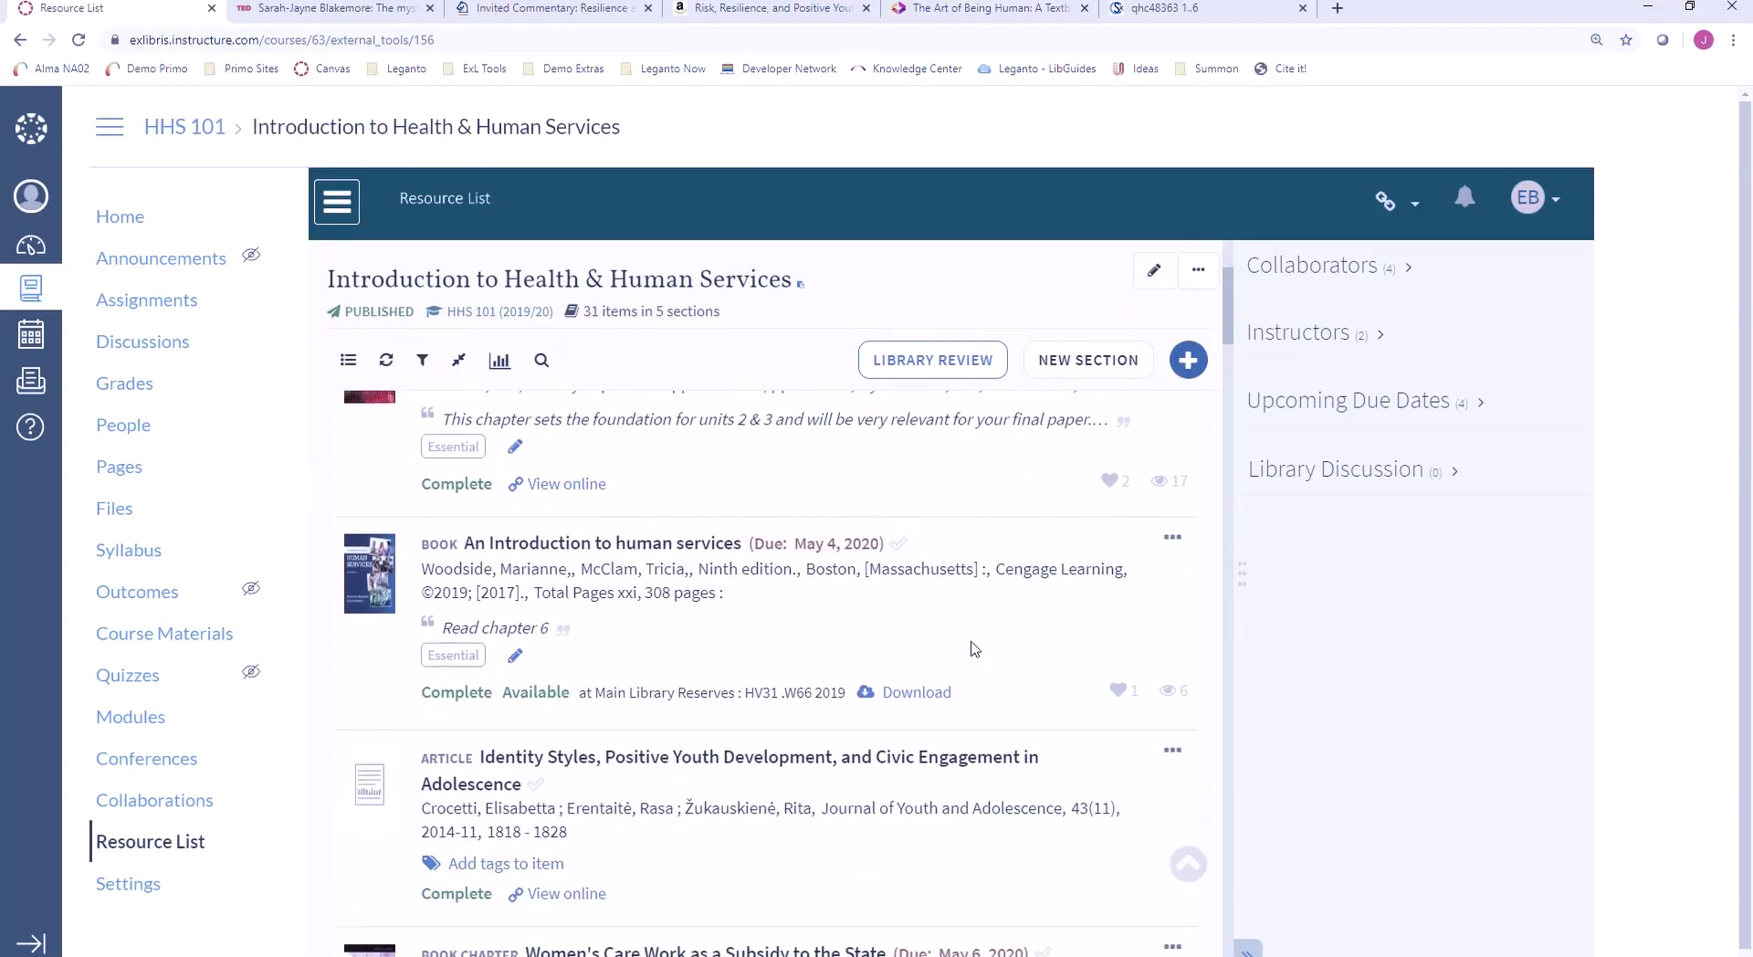
scroll(974, 648, "down", 5)
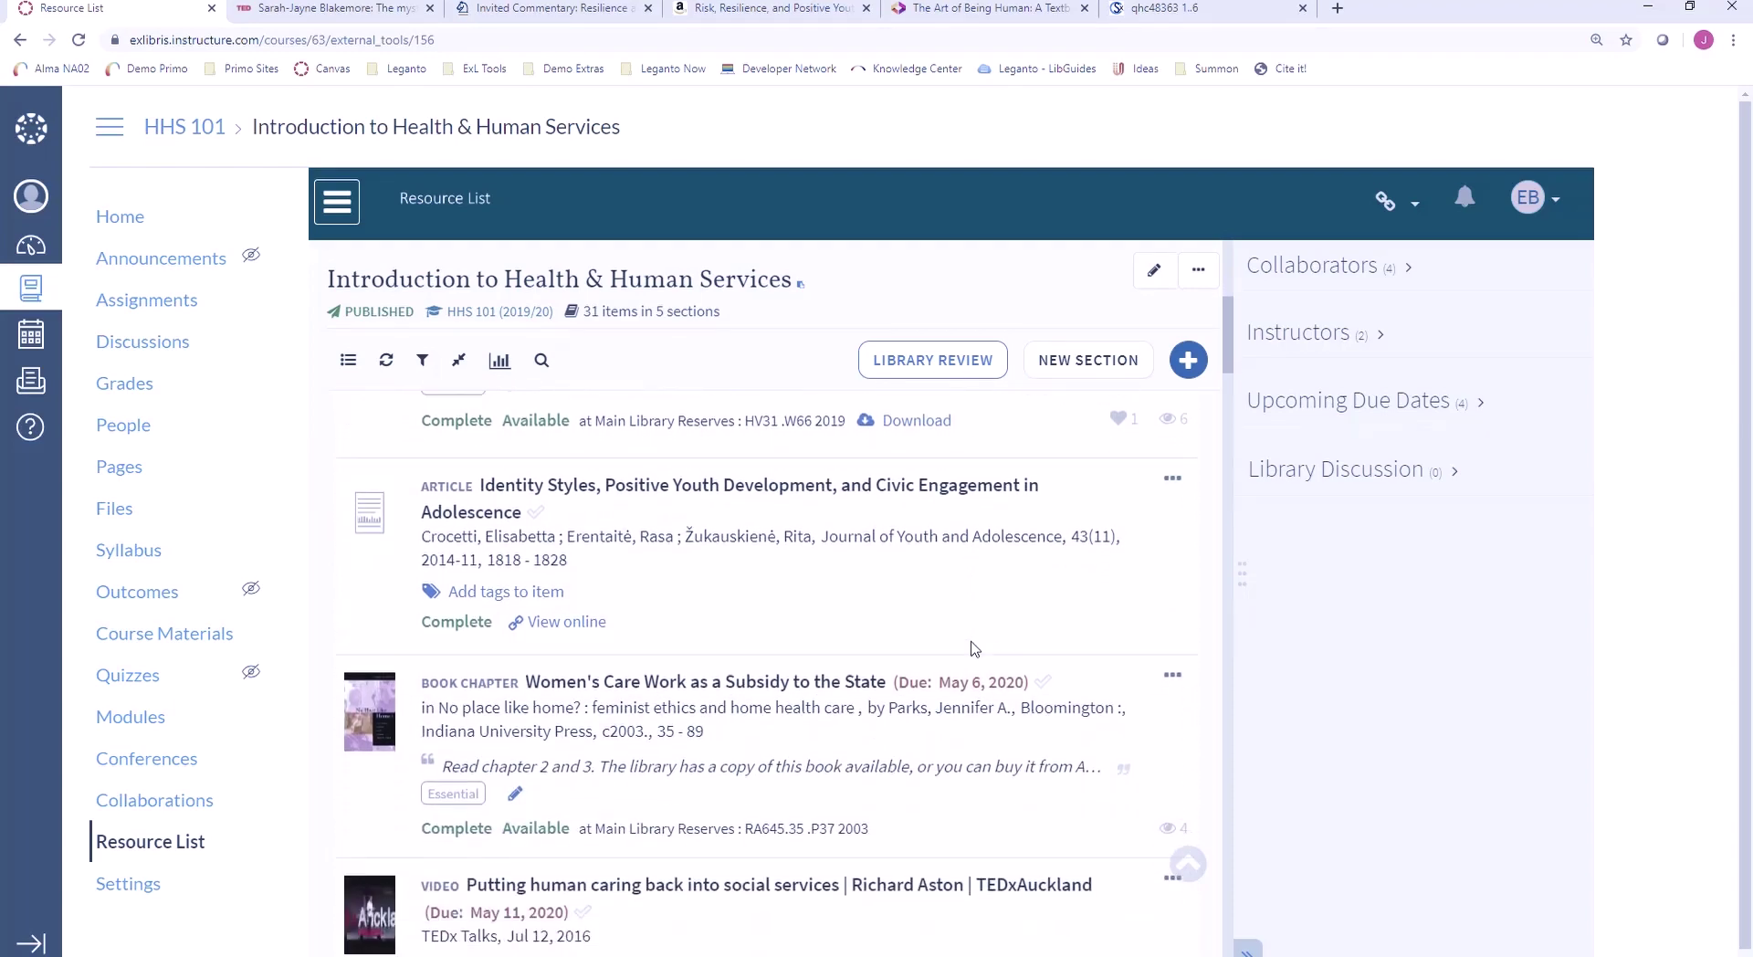
scroll(975, 648, "down", 4)
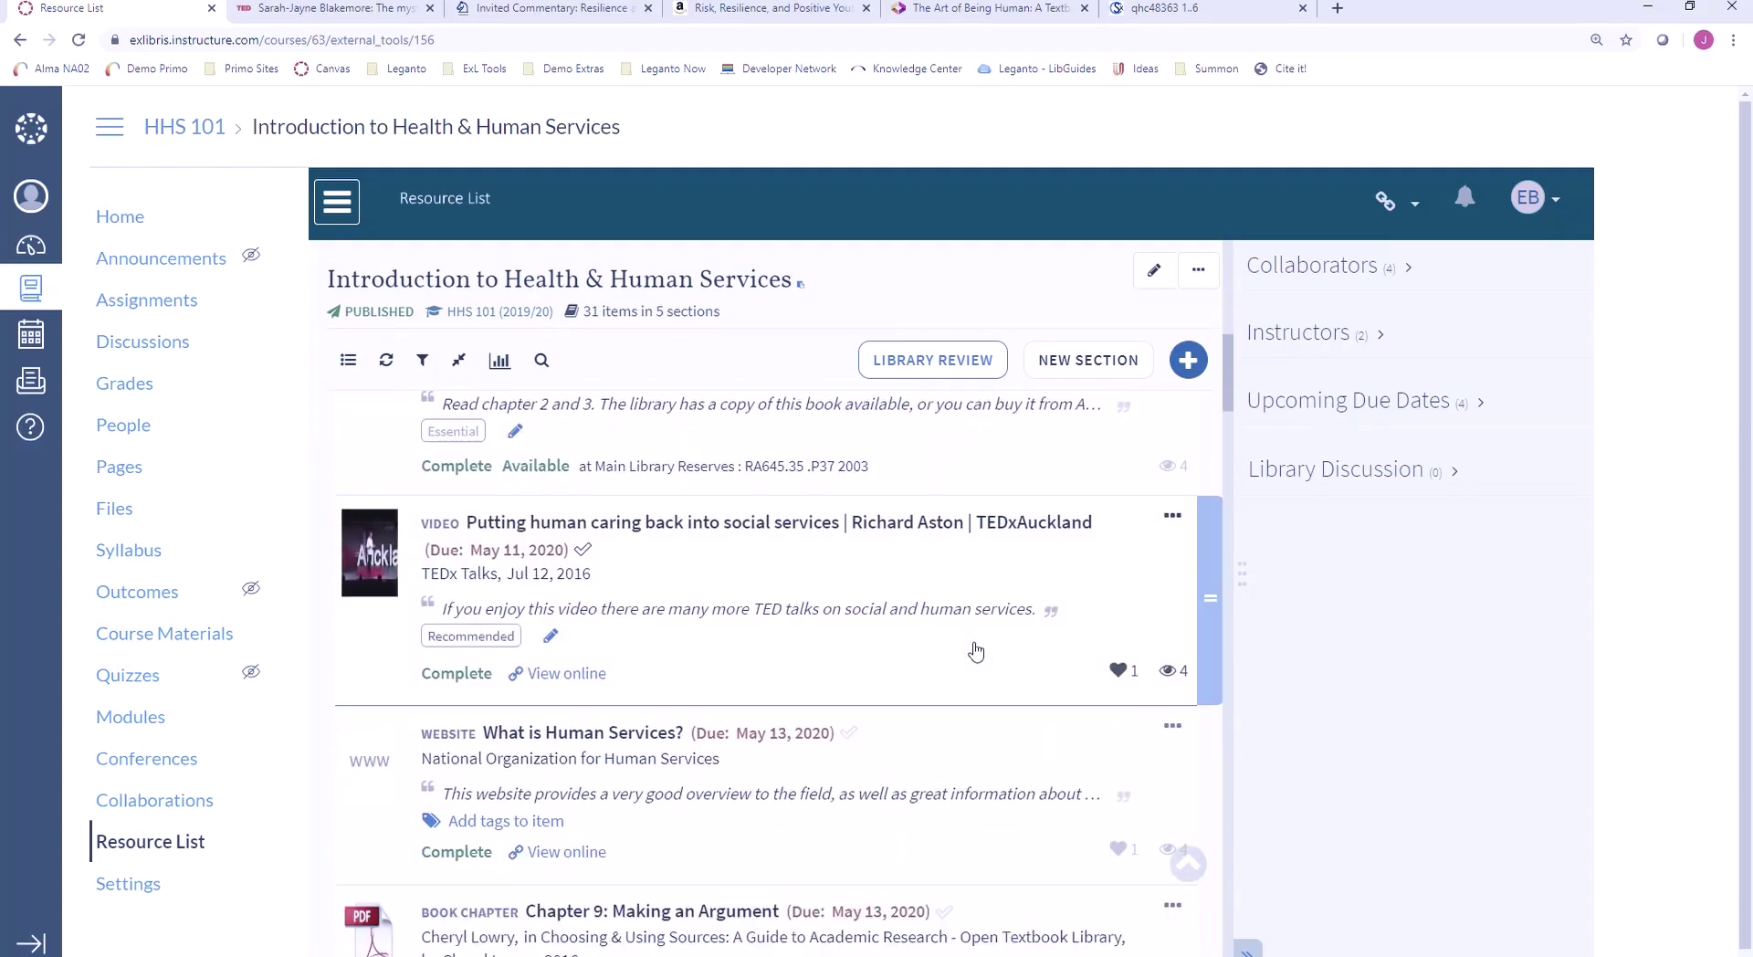
scroll(975, 650, "down", 2)
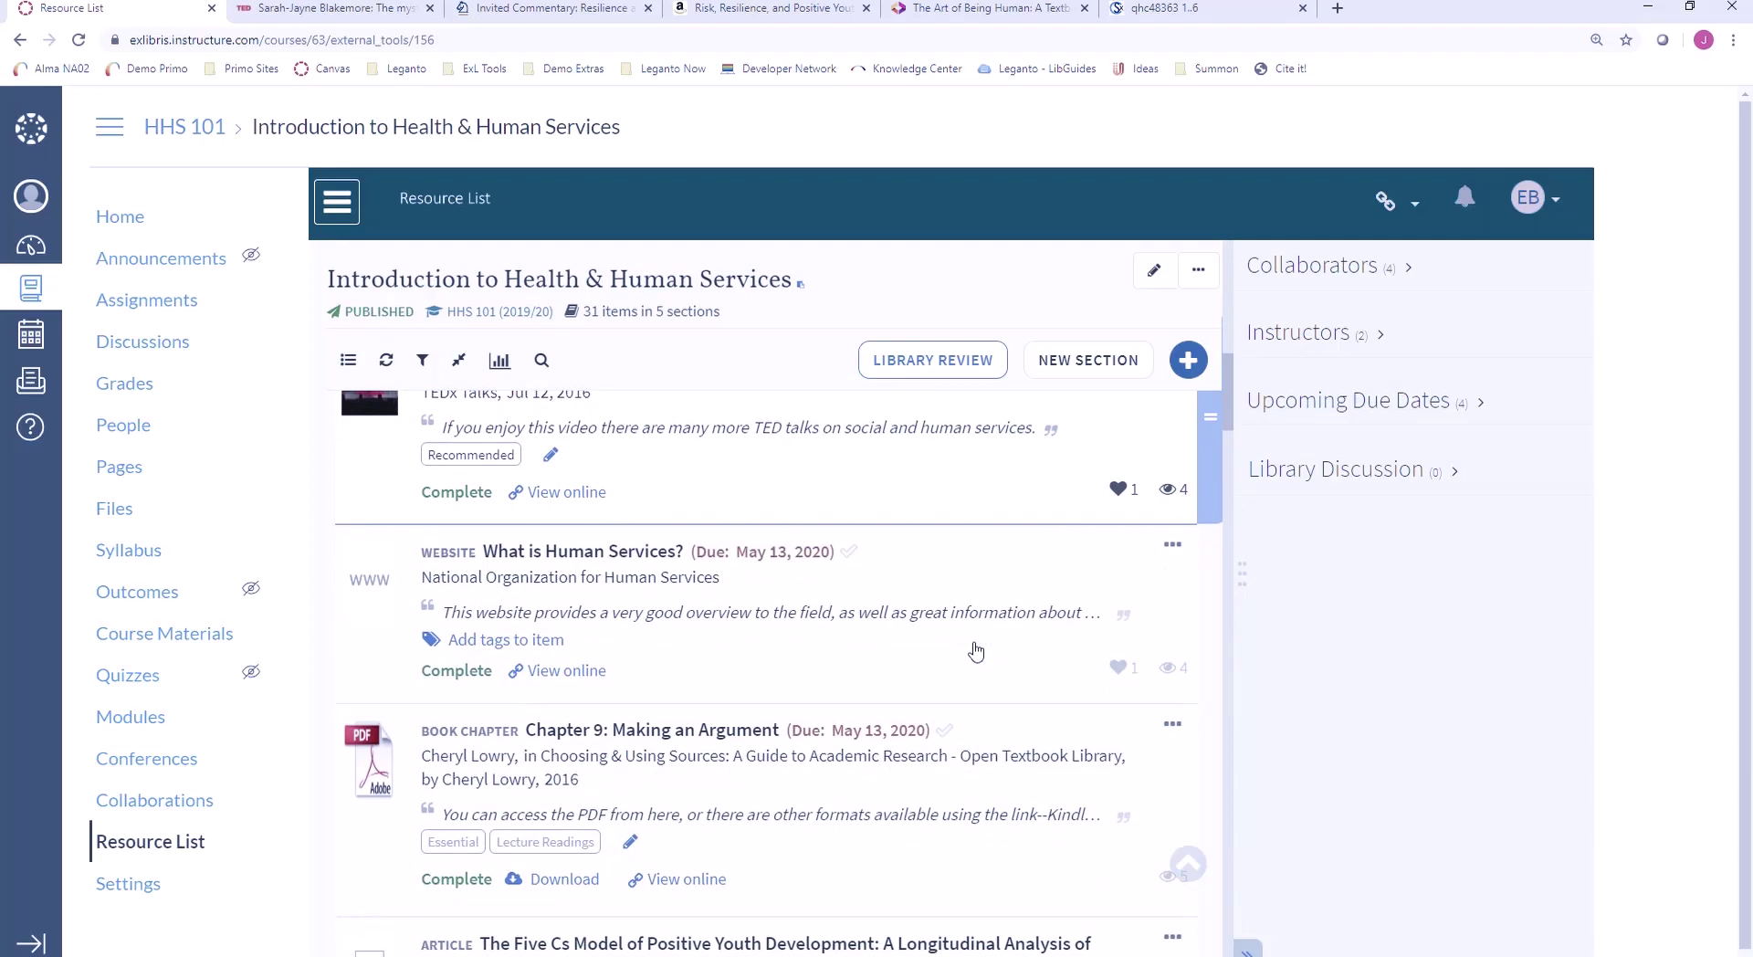
scroll(975, 650, "up", 5)
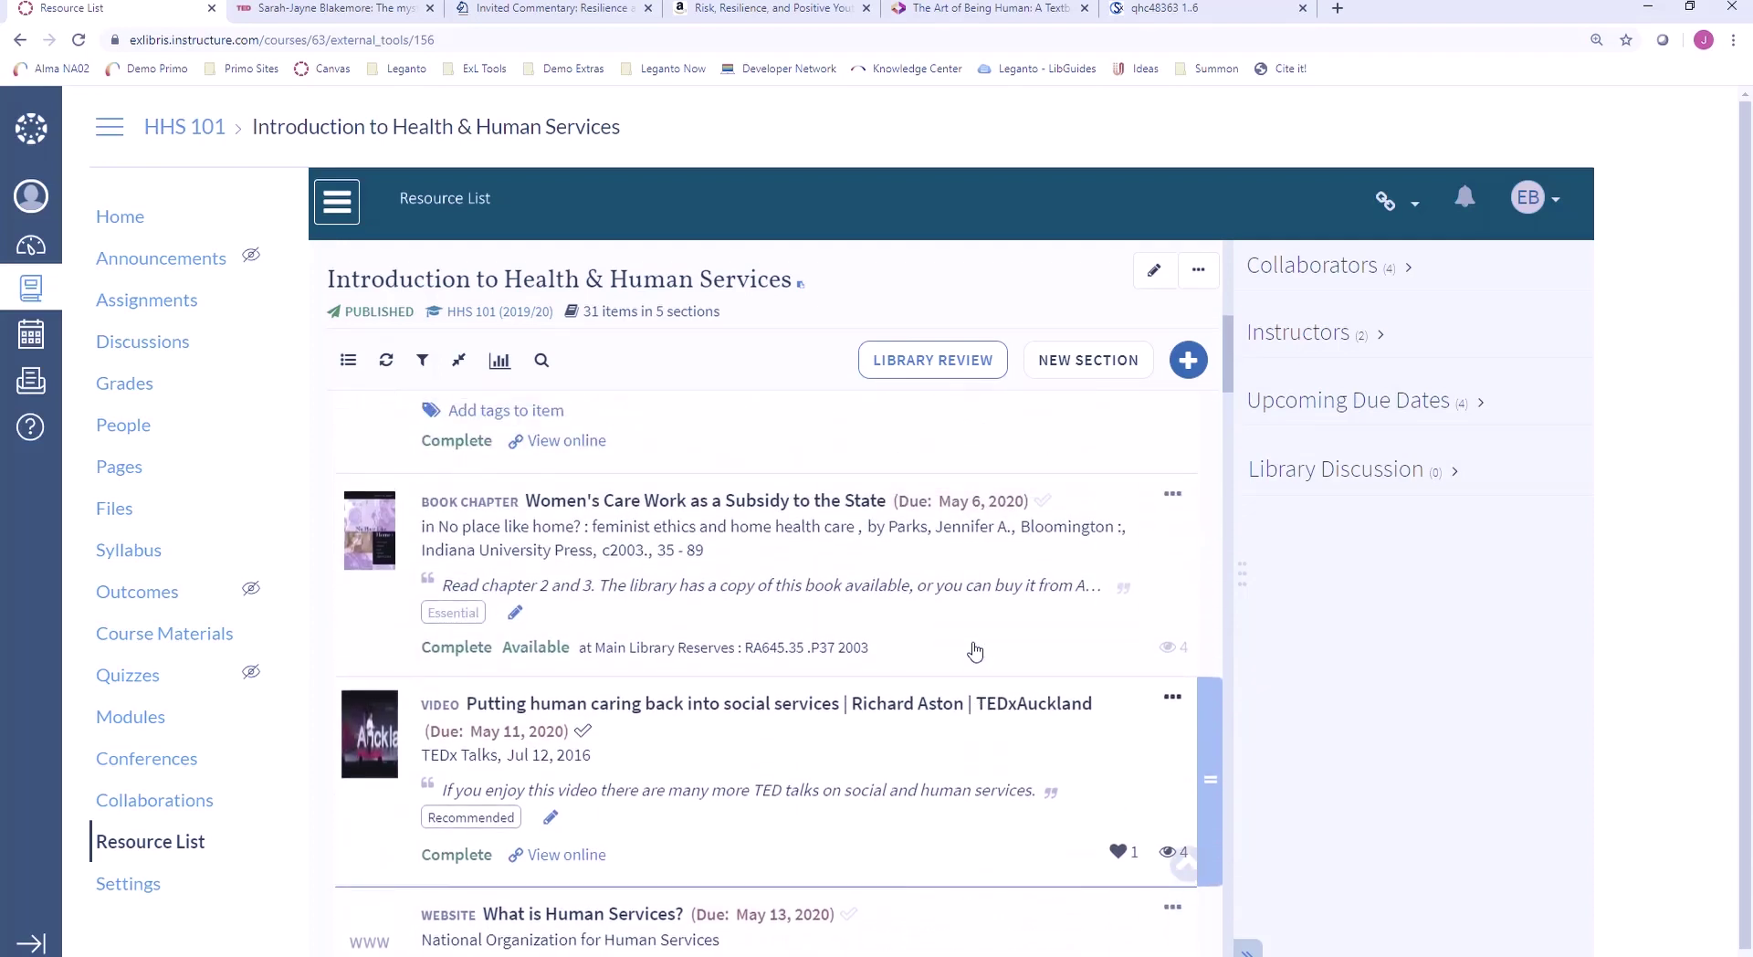
scroll(975, 650, "down", 2)
scroll(975, 650, "down", 5)
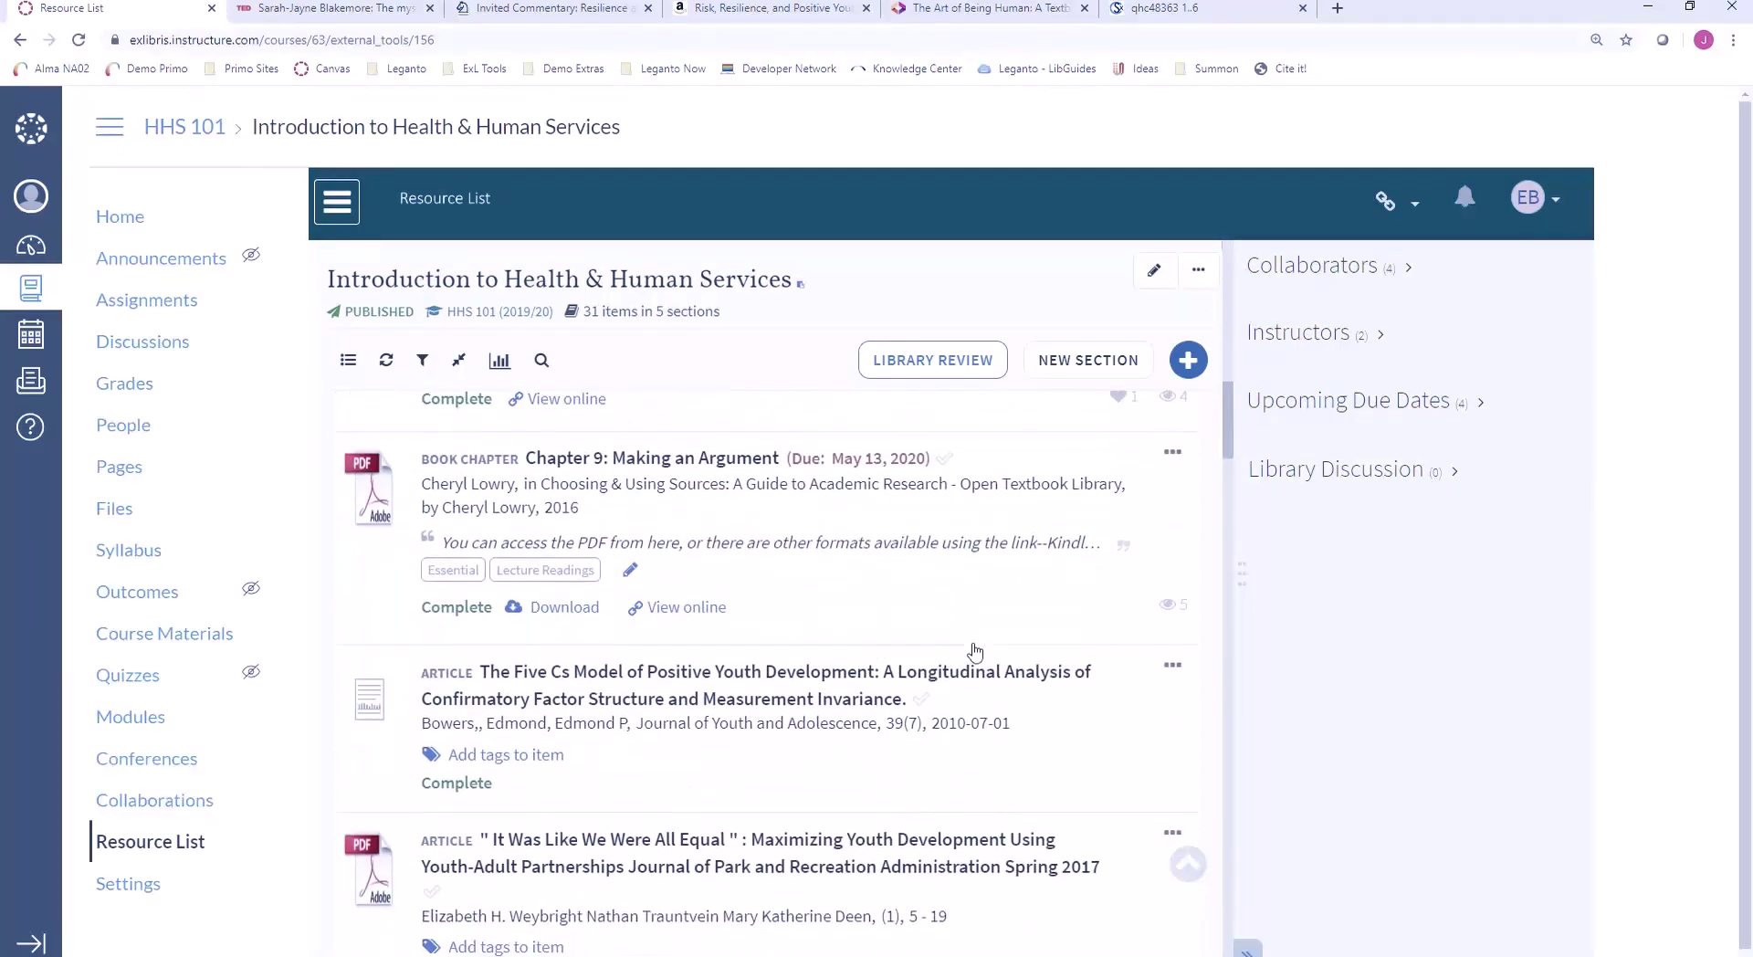
scroll(975, 650, "down", 4)
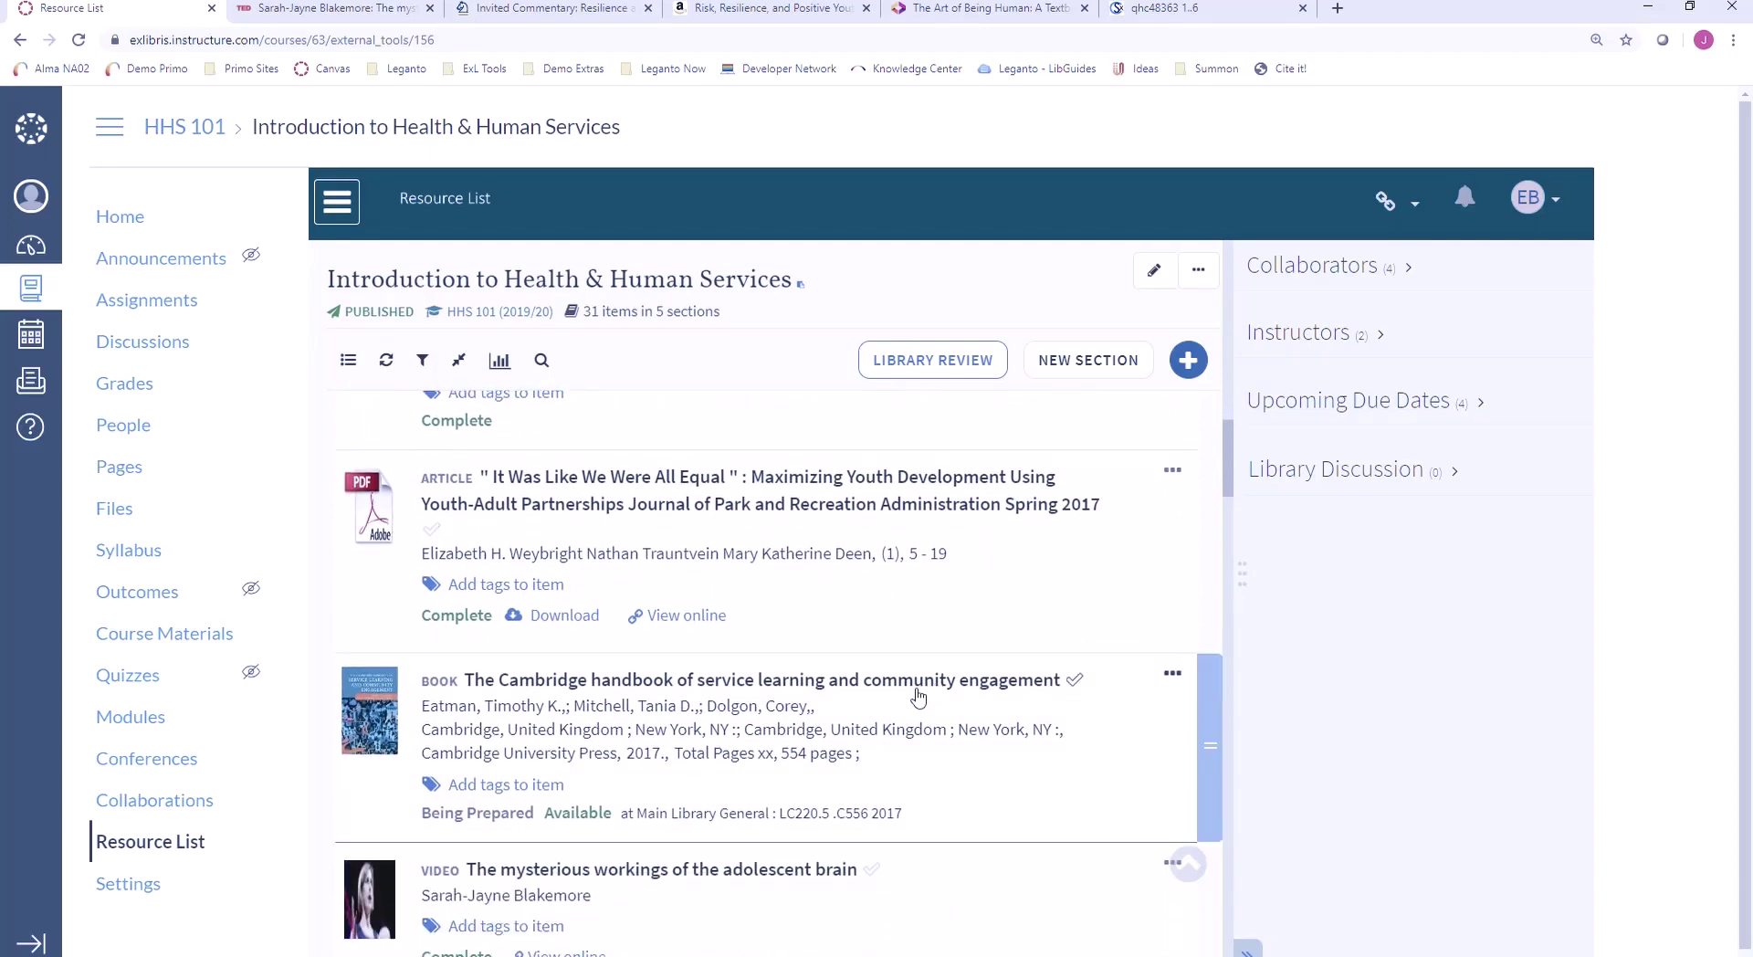
- Open the details of "The Cambridge handbook of service learning and community engagement" and examine its availability, due date, note and visibility options
left_click(917, 699)
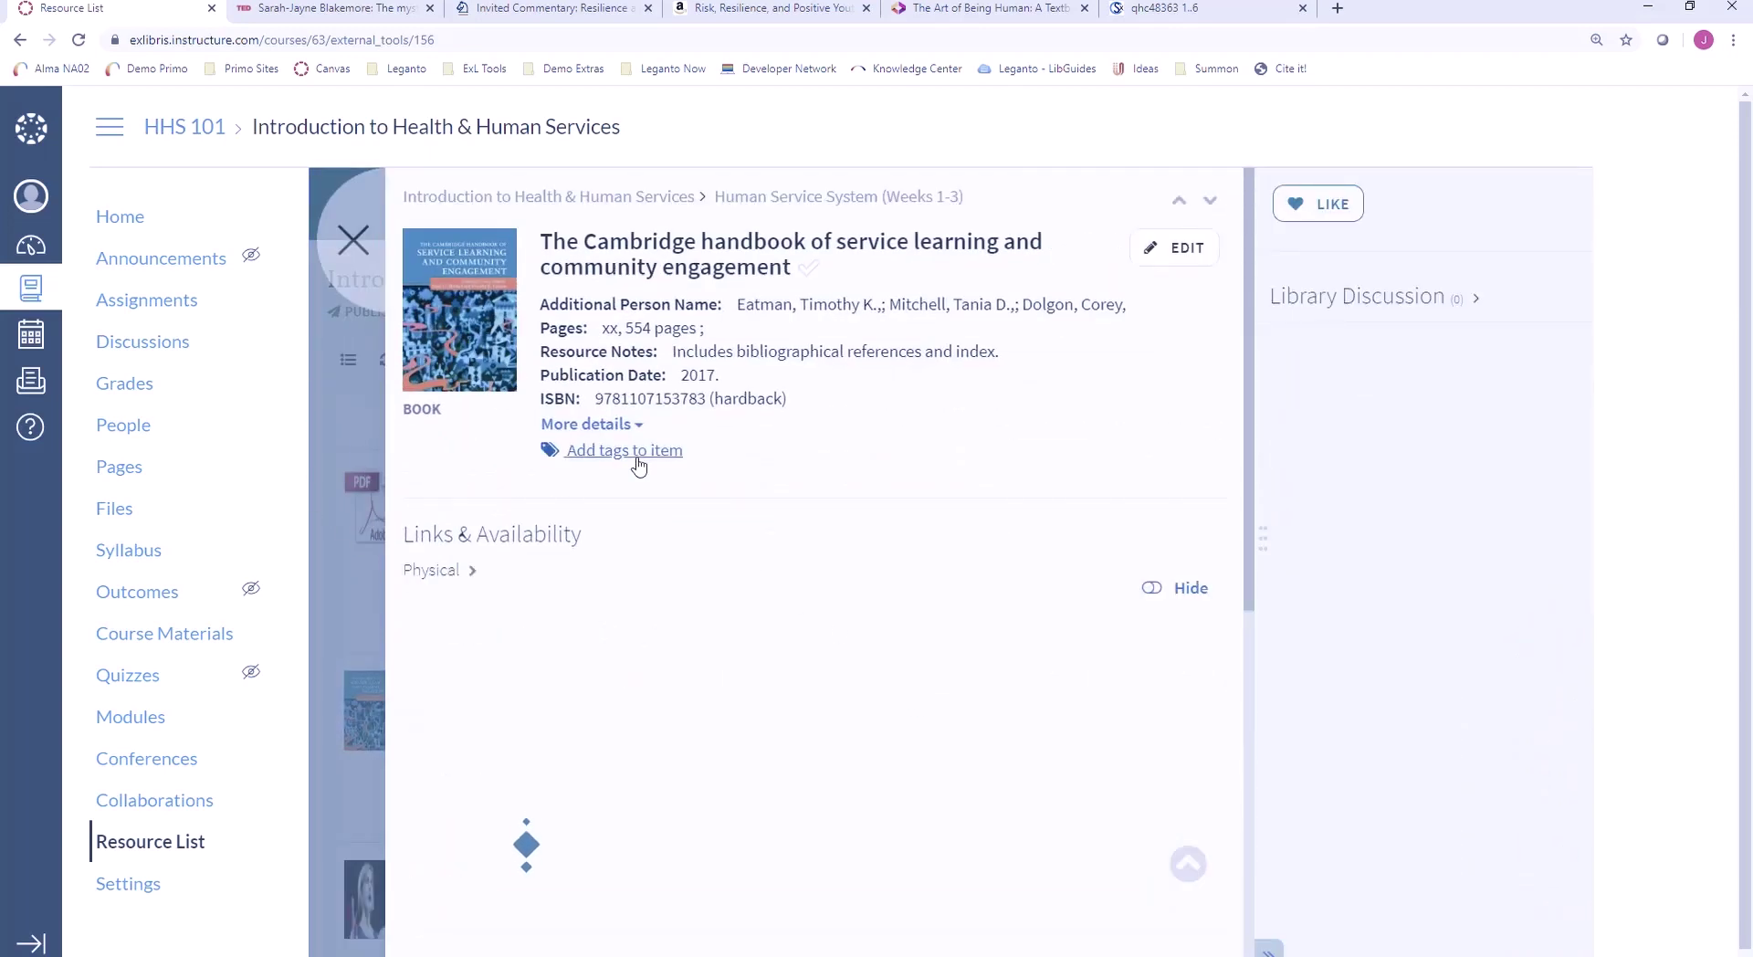
scroll(1237, 587, "down", 5)
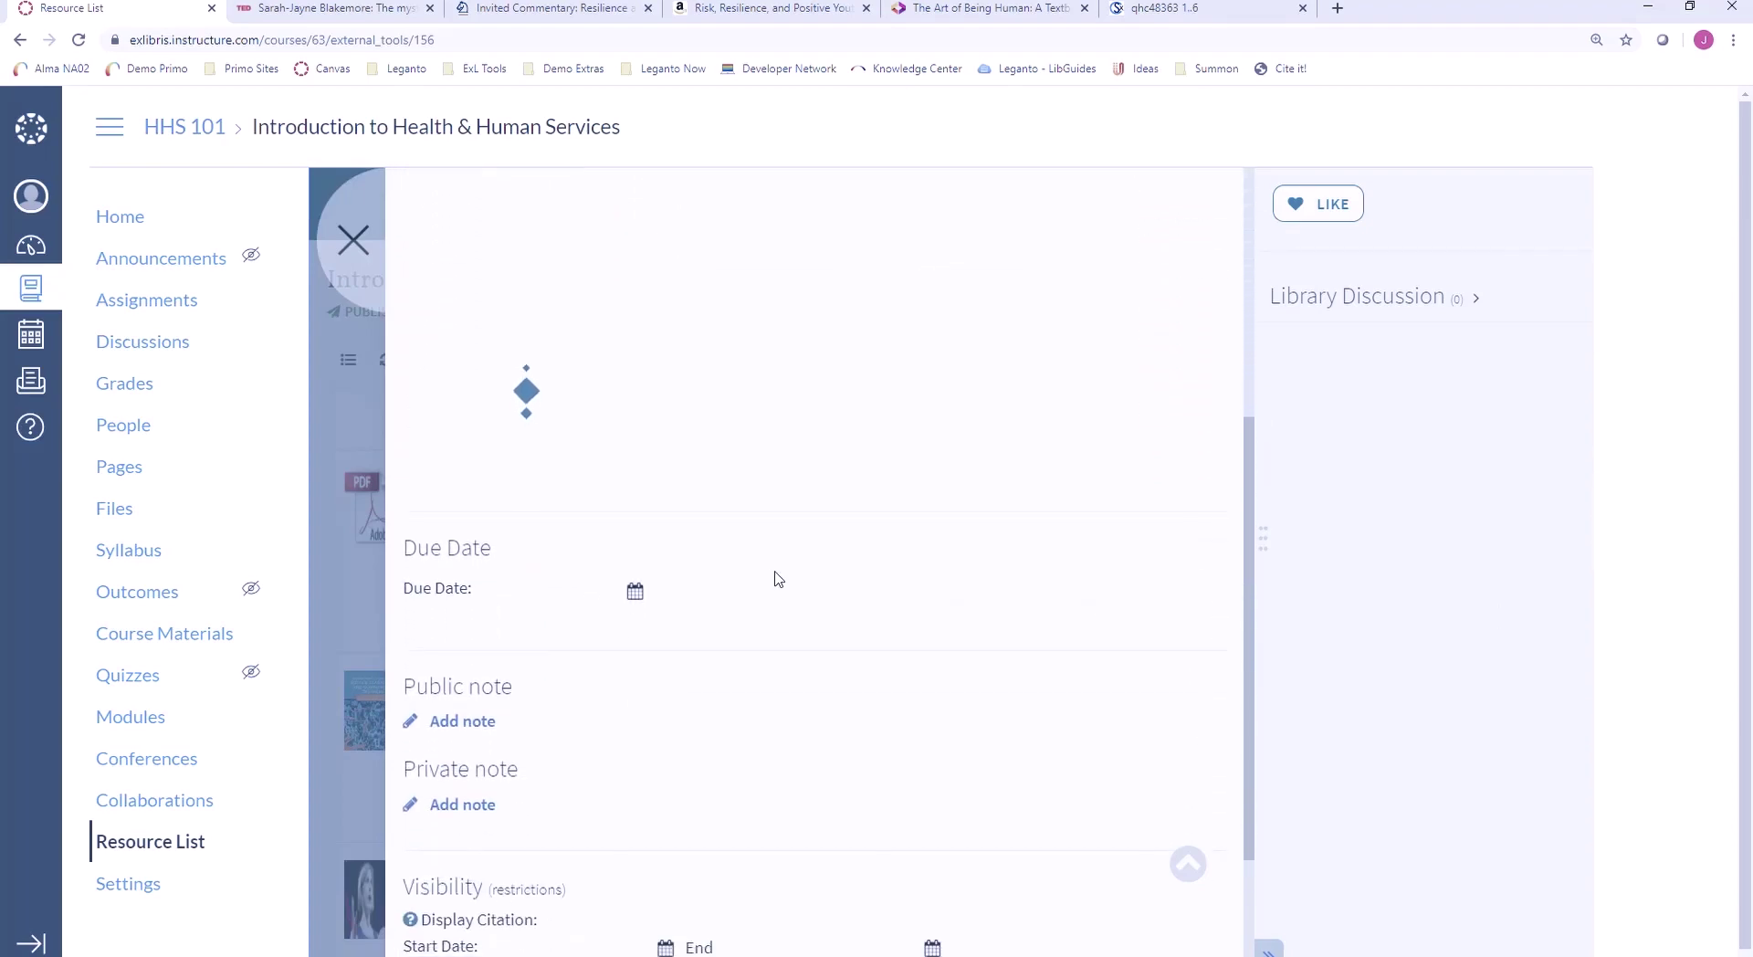
left_click(634, 592)
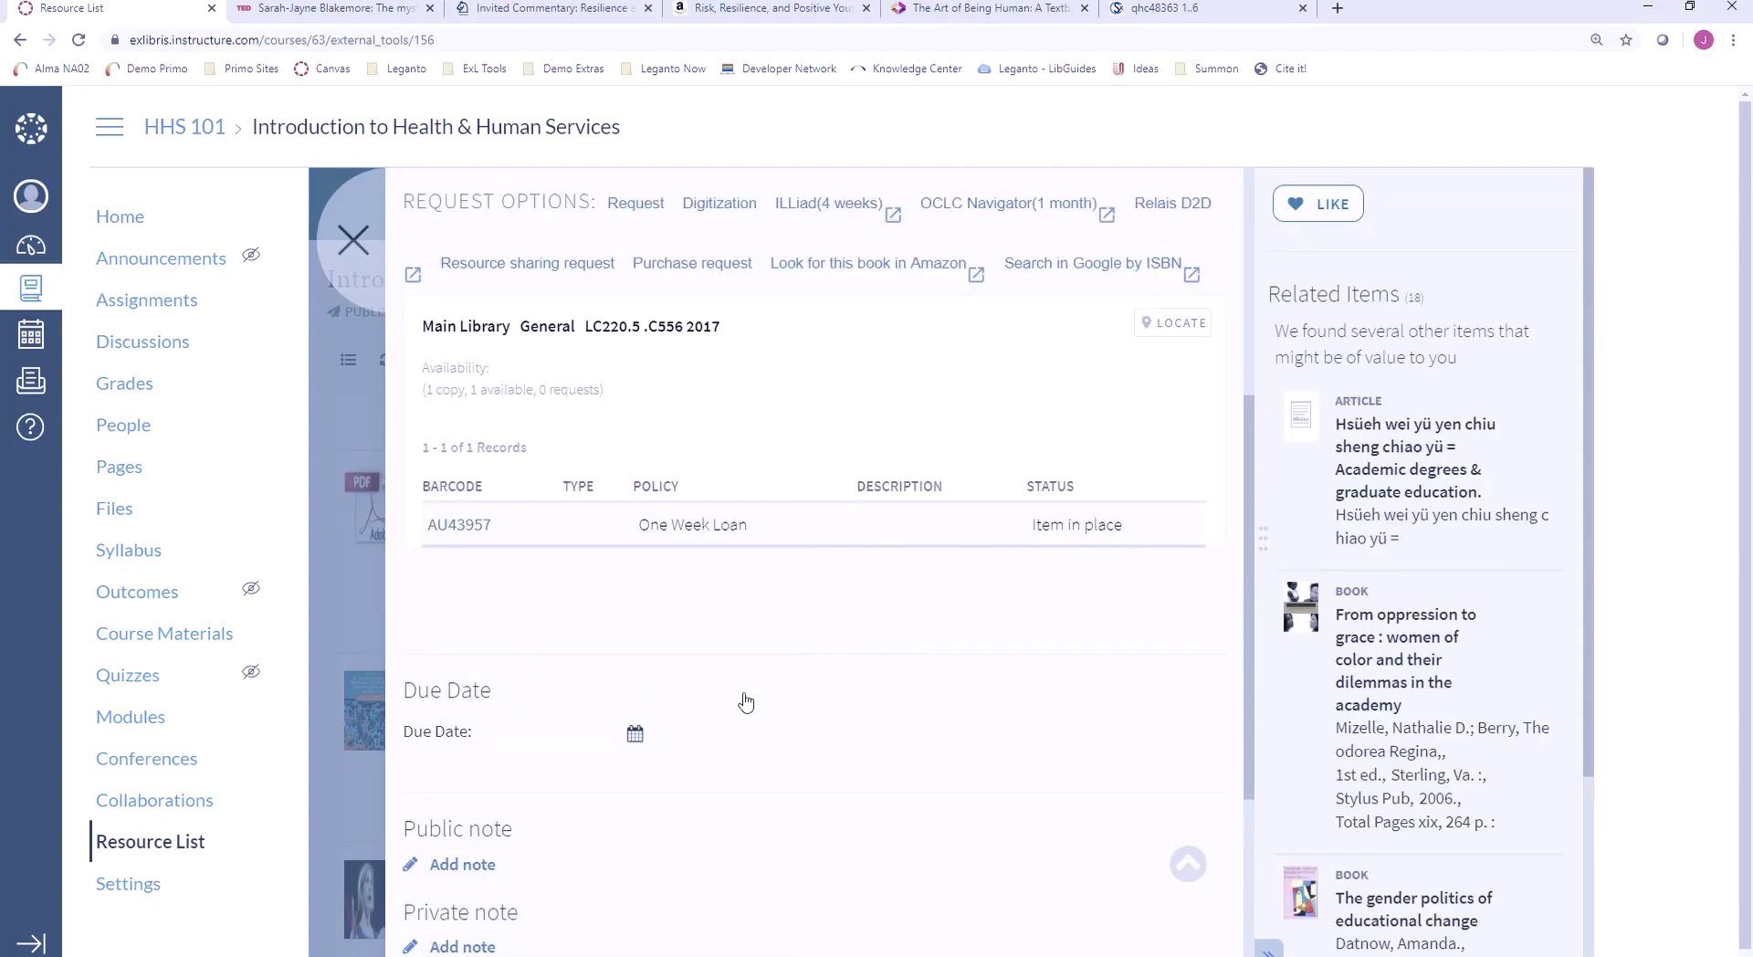
scroll(746, 701, "down", 2)
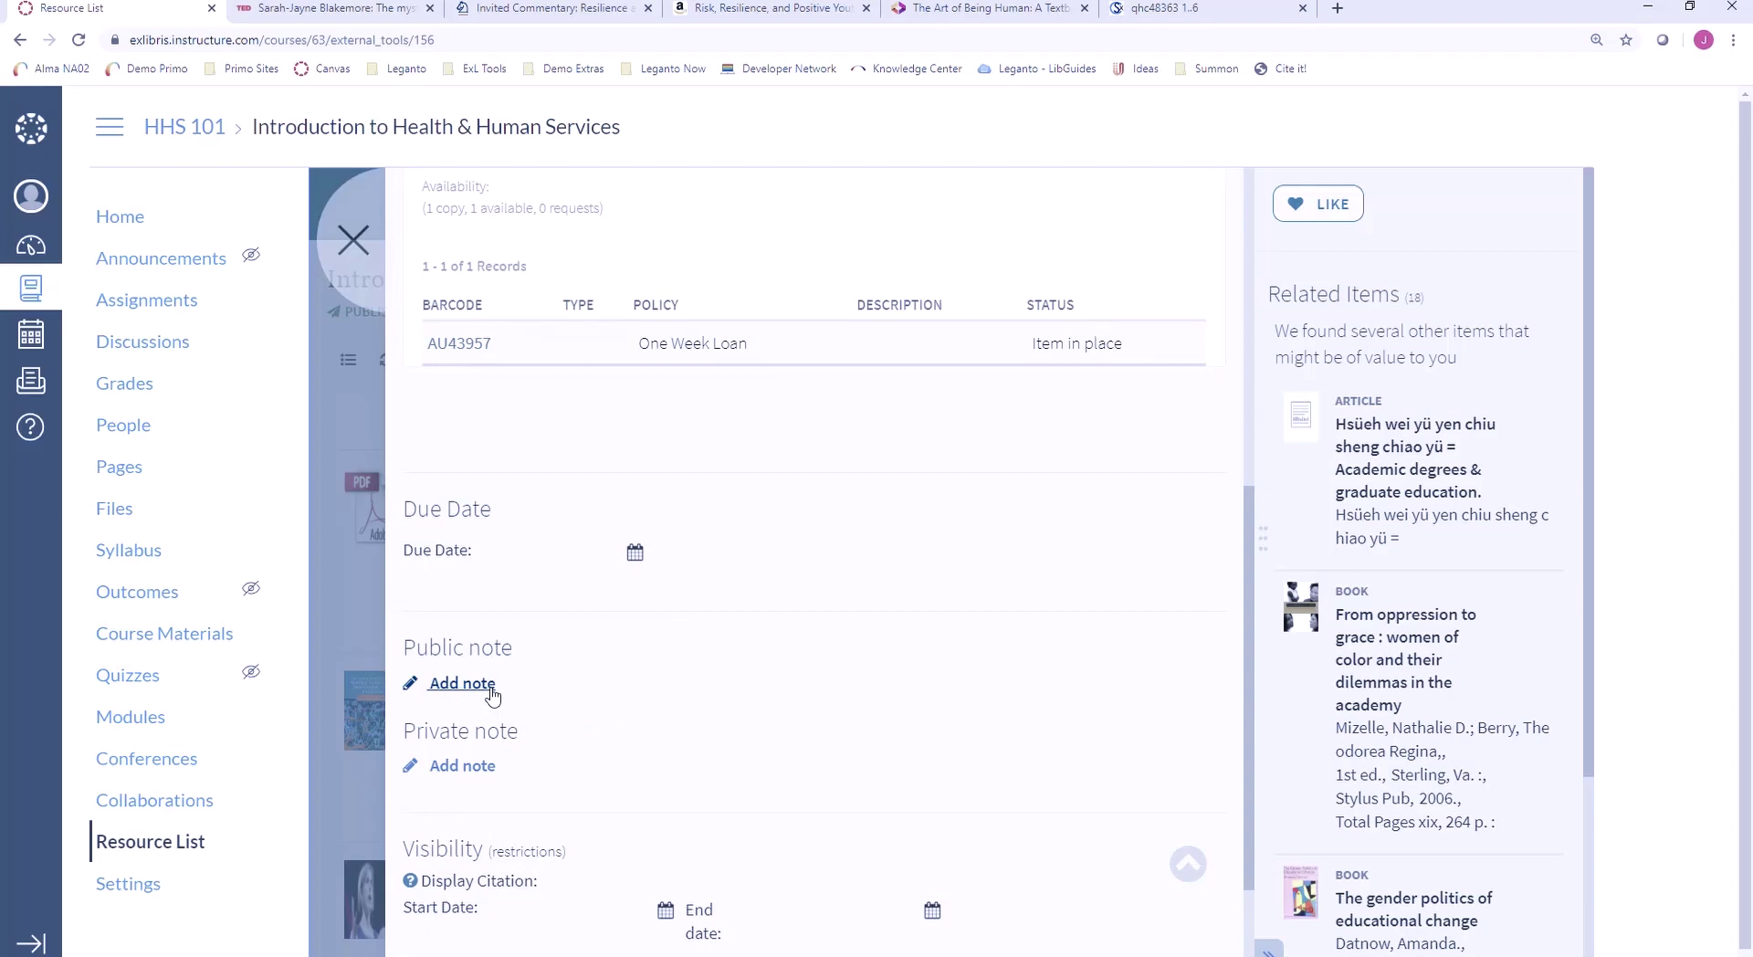
- Close the item details, resend the resource list for library review and log out of Canvas
left_click(352, 241)
left_click(950, 366)
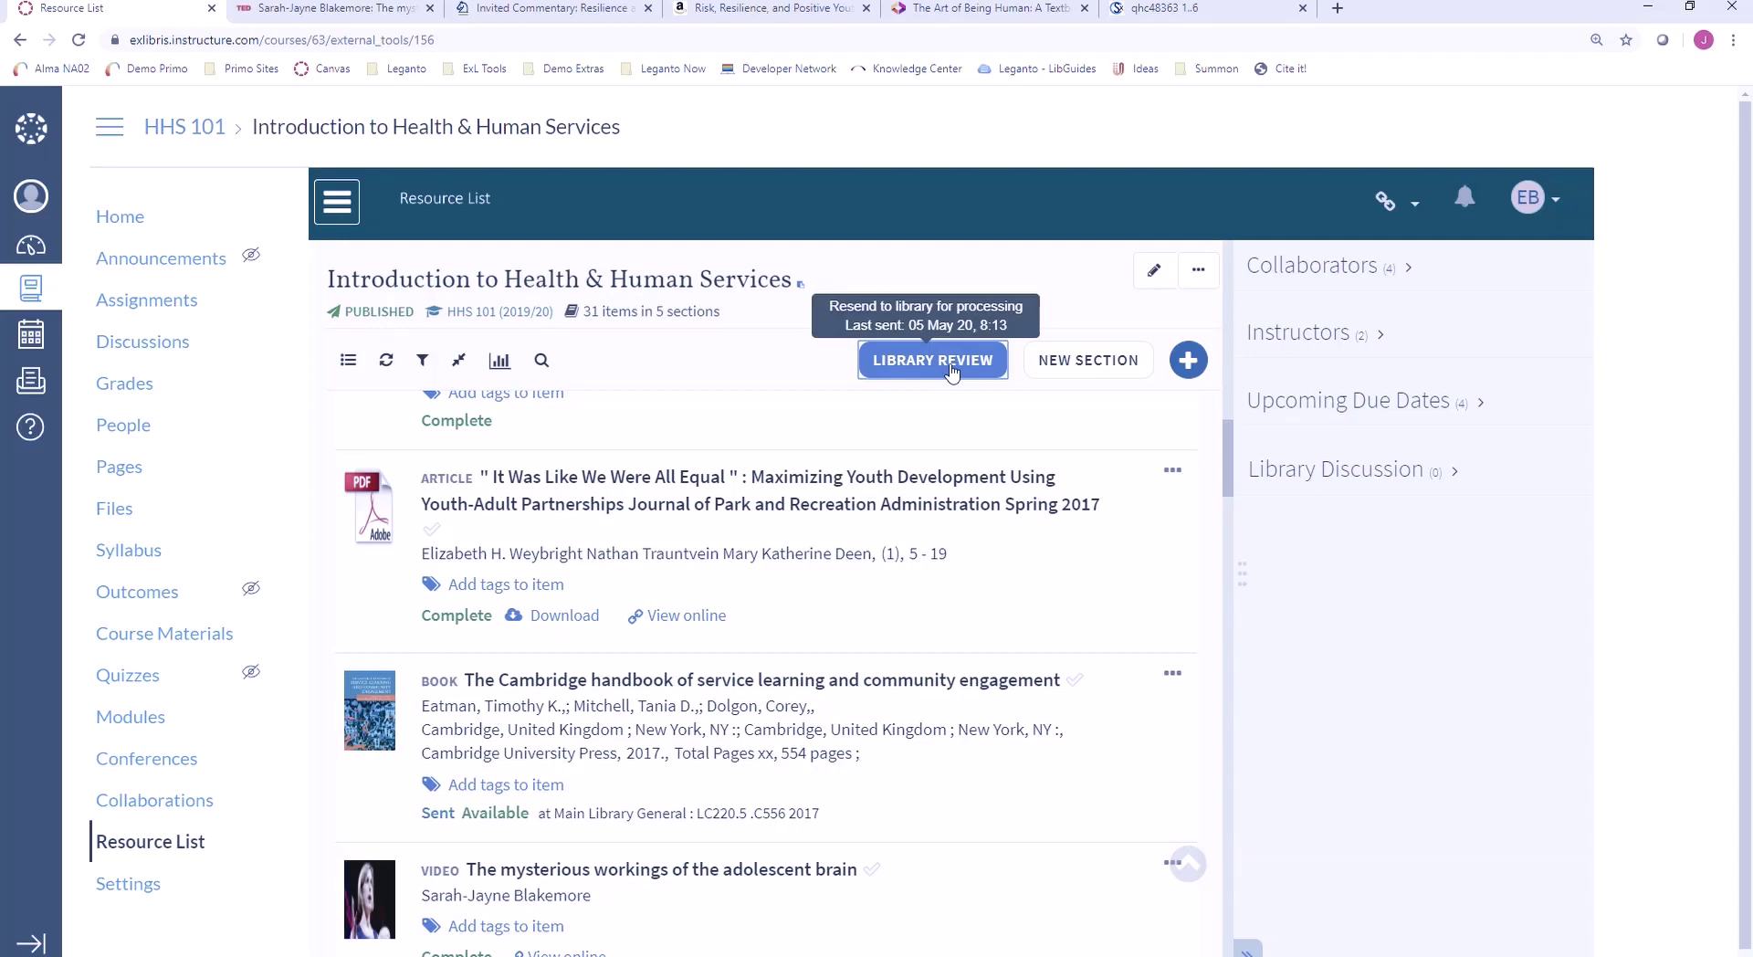
left_click(30, 196)
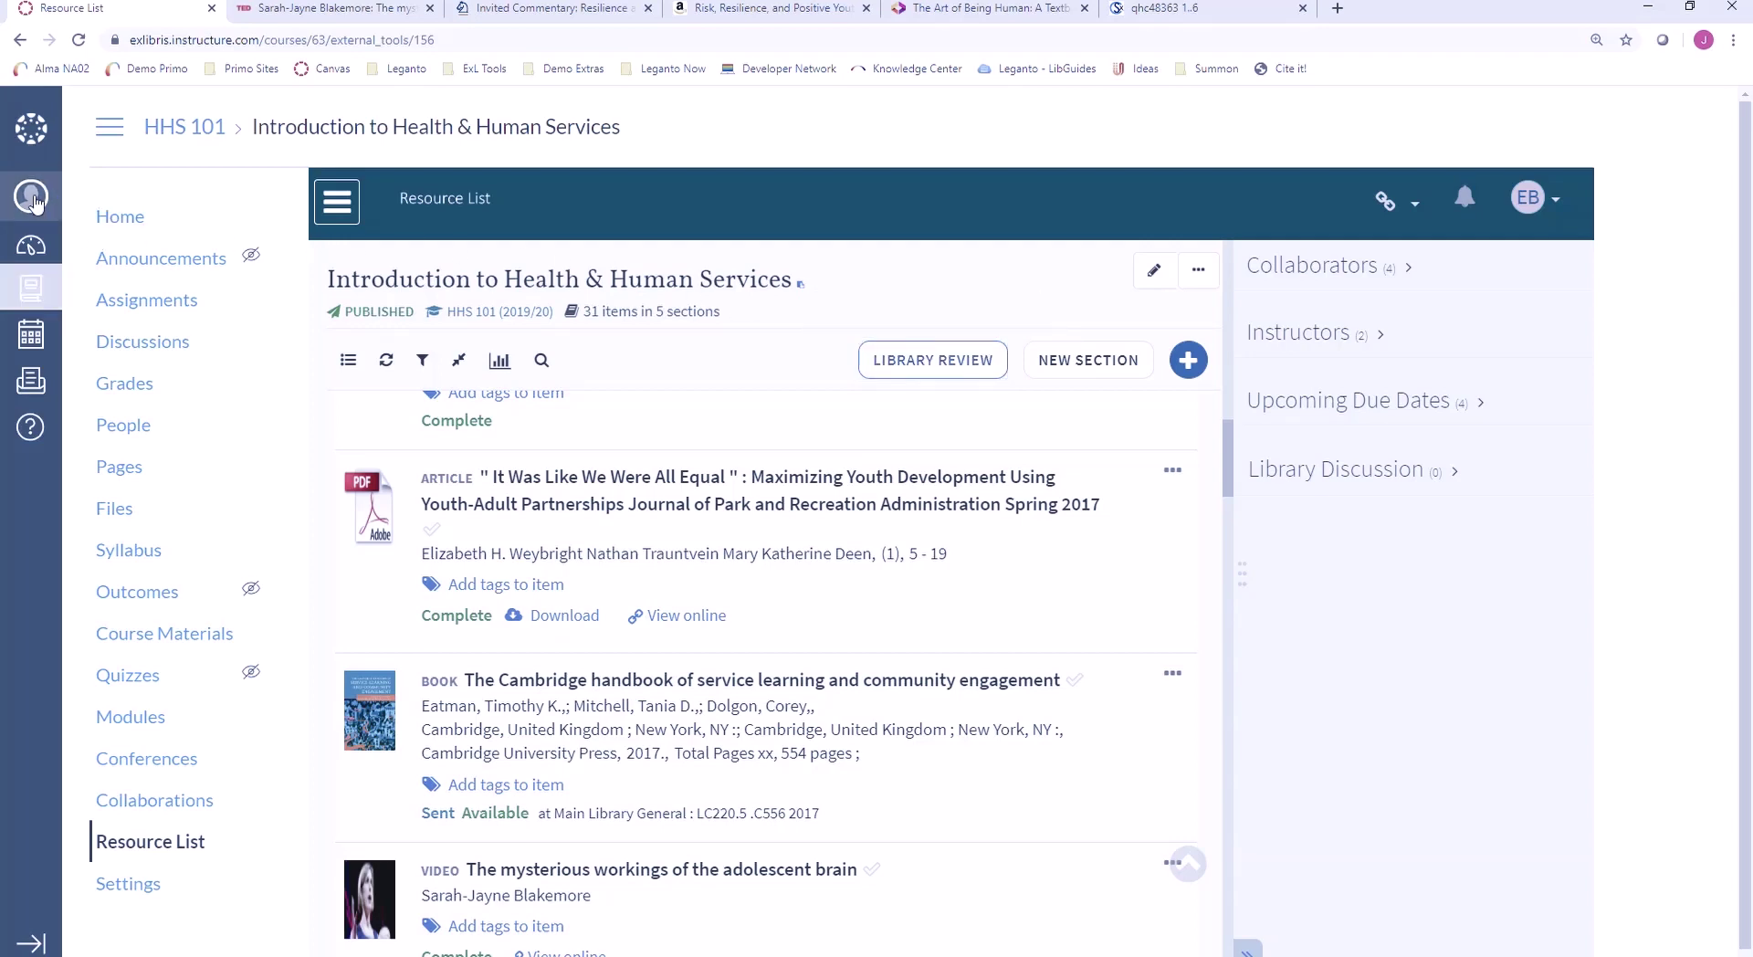
left_click(300, 271)
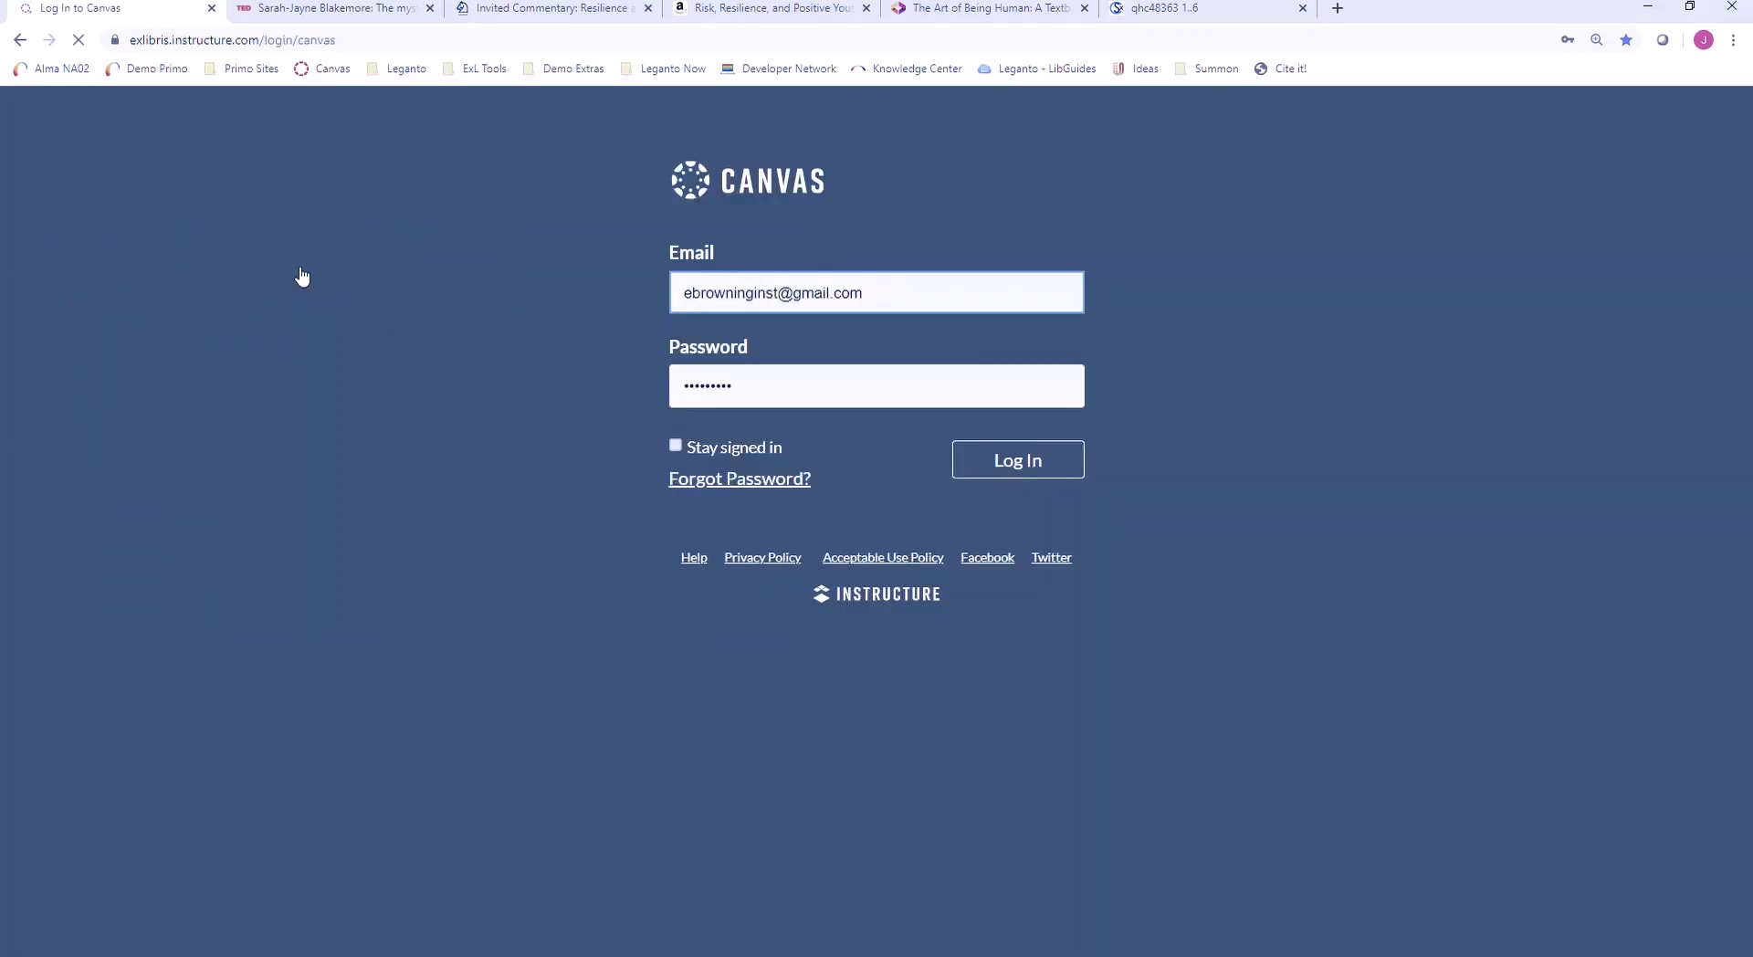
- Switch to Alma and sign in with the user name "circ" and the account password
left_click(56, 71)
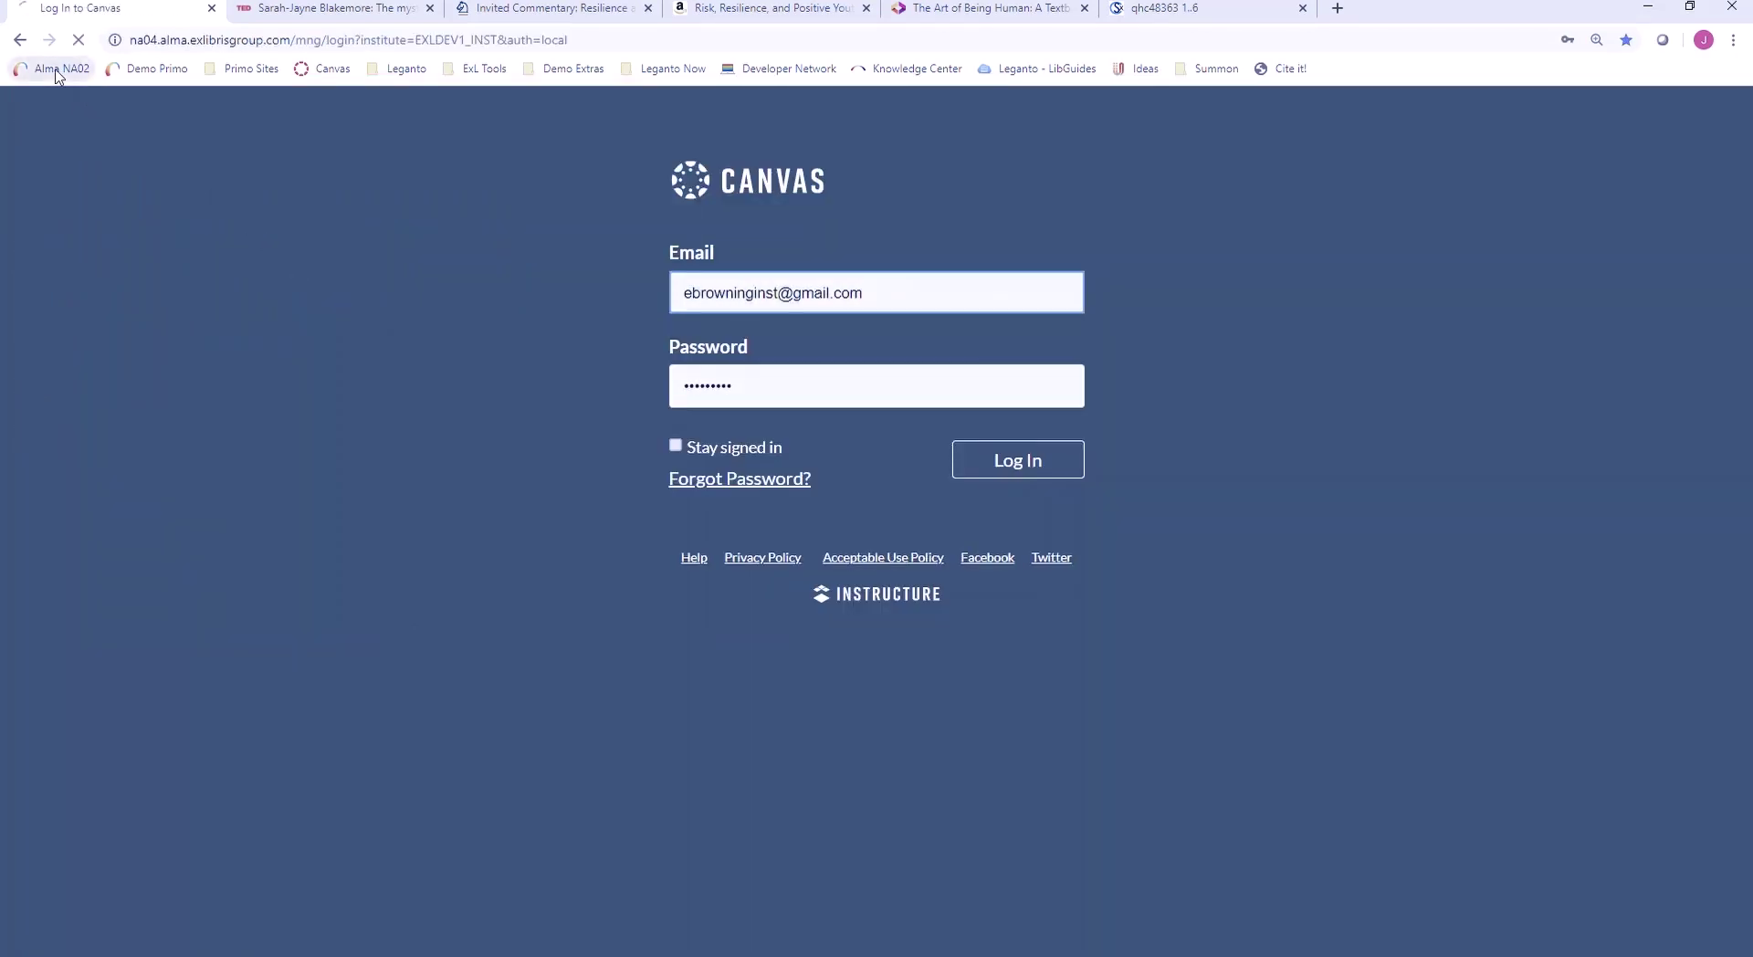
type("circ")
key("Tab")
type("********")
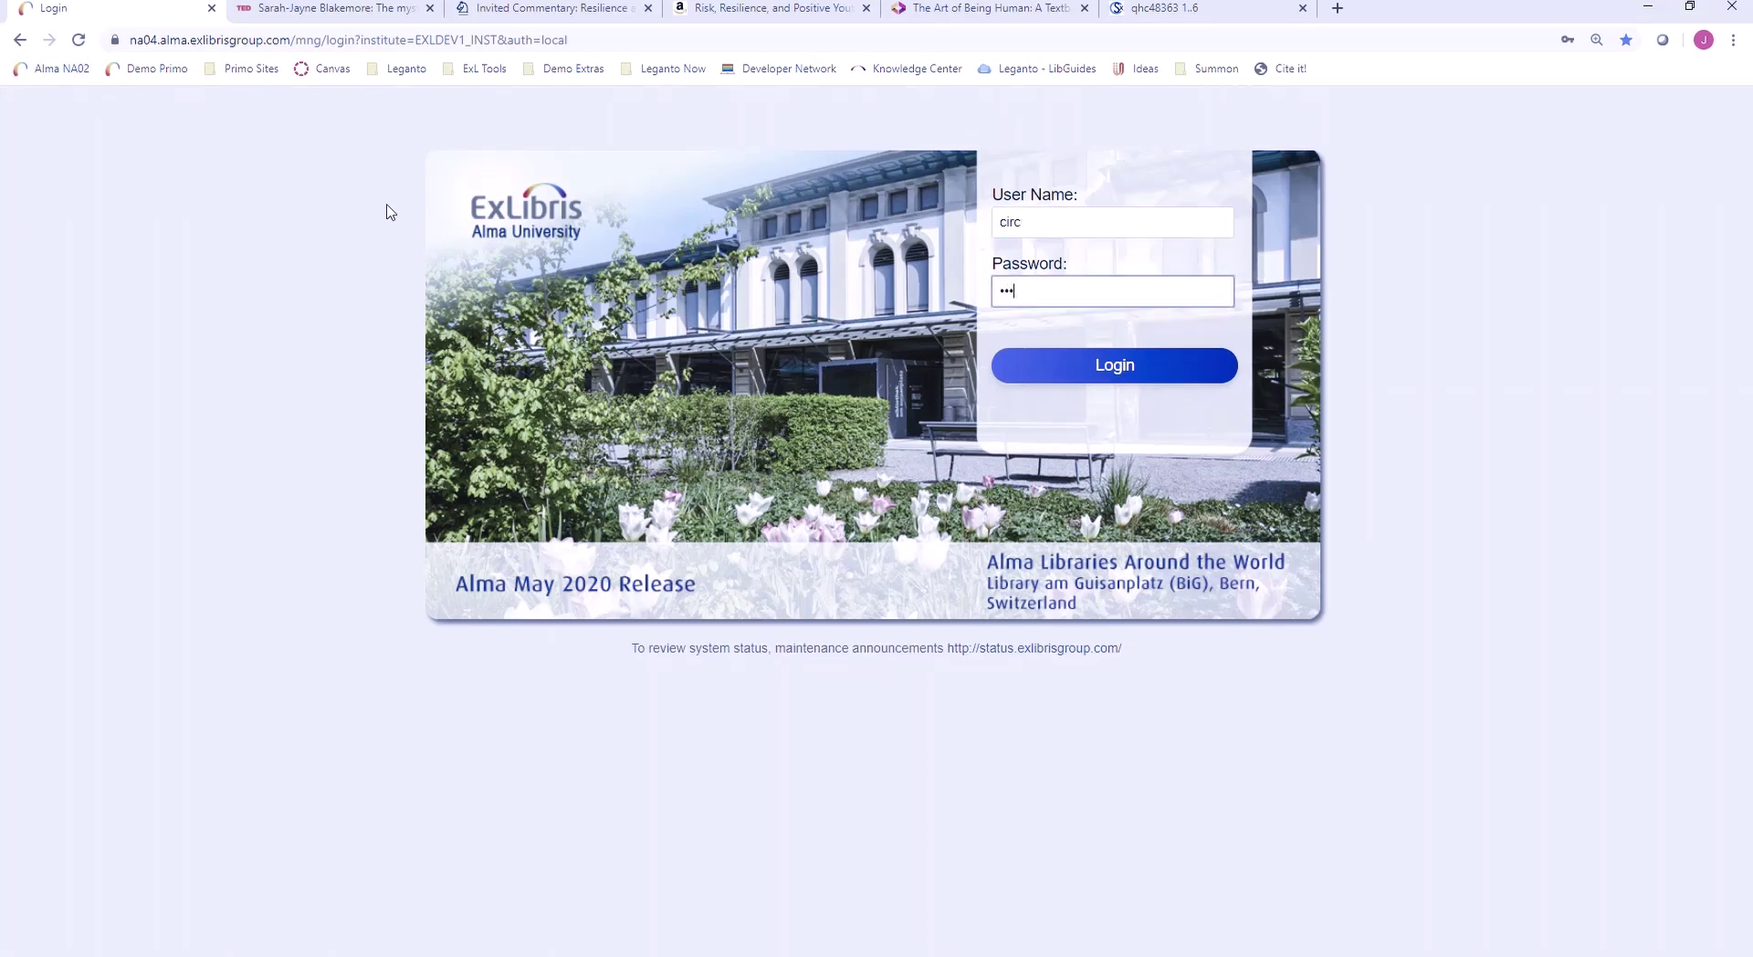
key("Return")
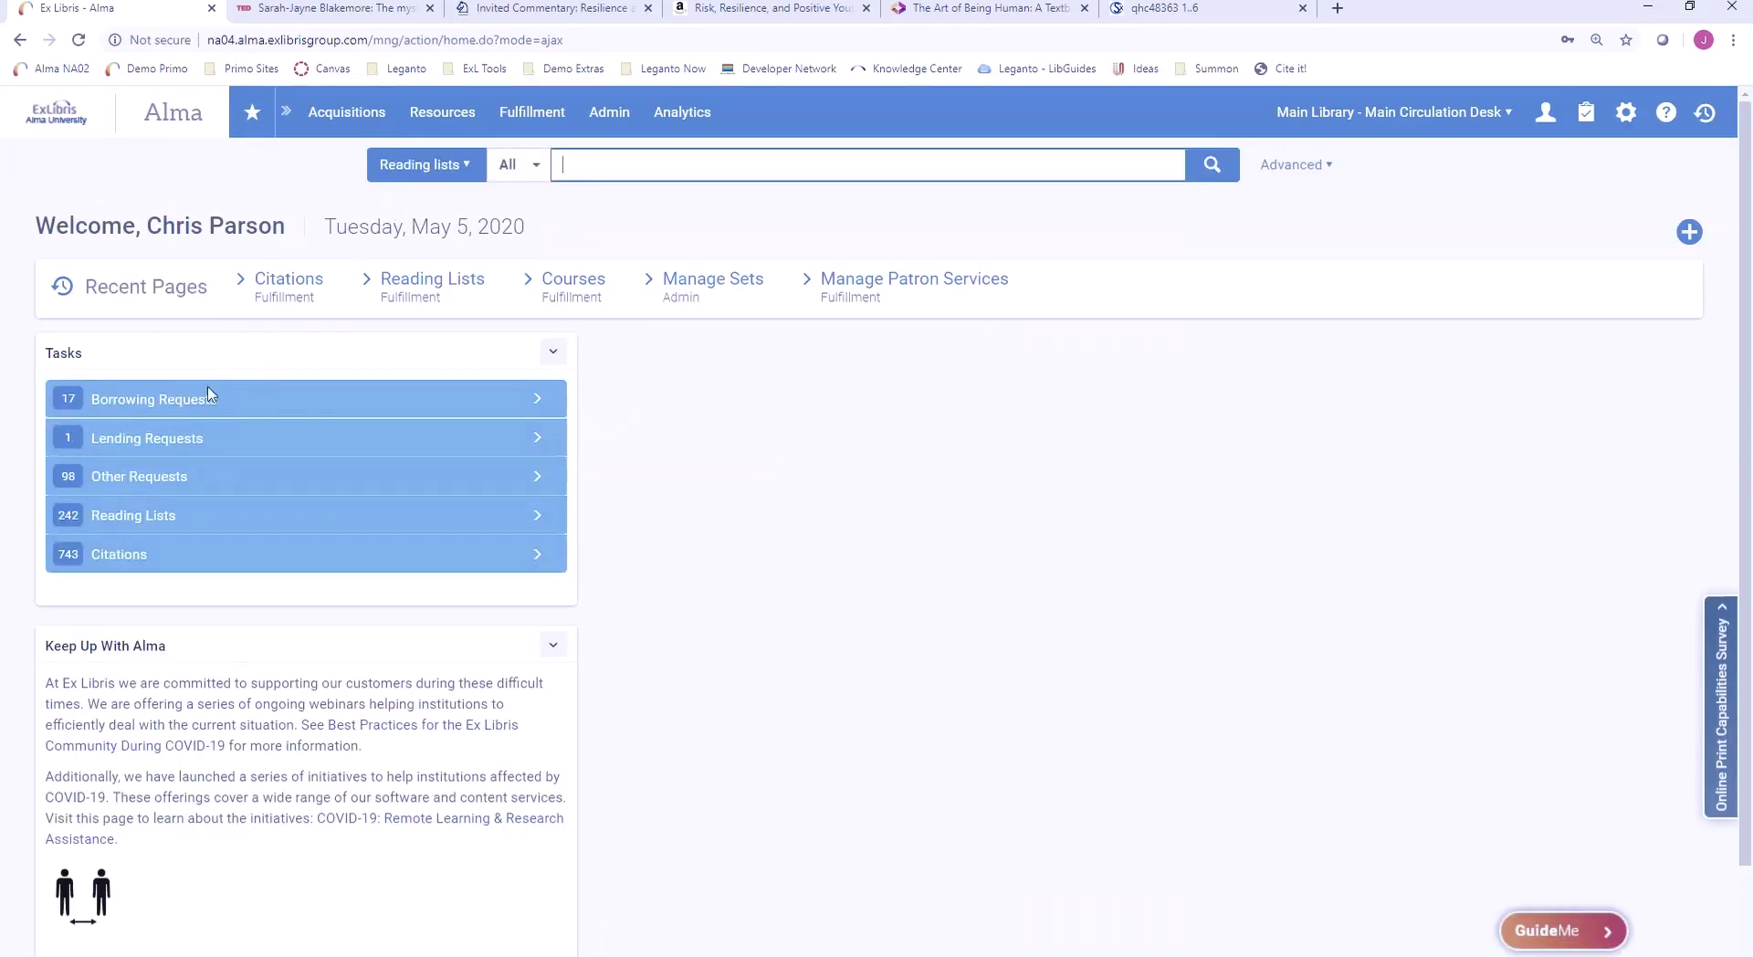
- Expand the Reading Lists and Citations tasks, then start work on HHS 101 from the unassigned lists ready for processing
left_click(253, 518)
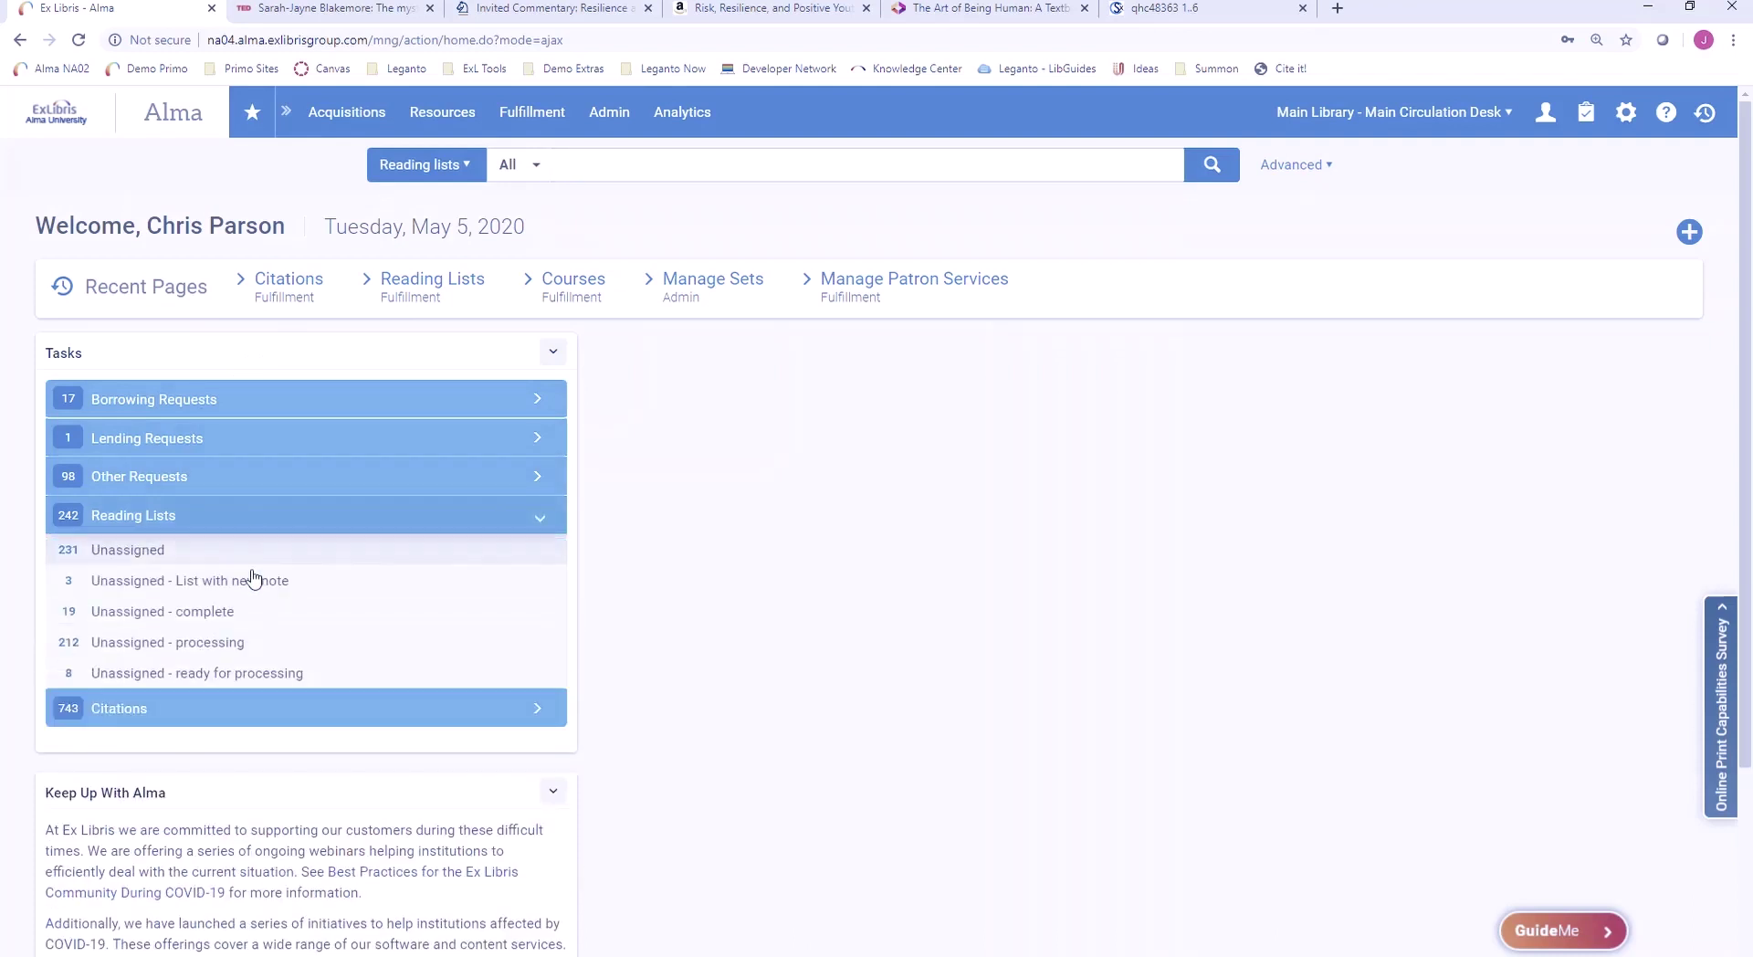
left_click(254, 717)
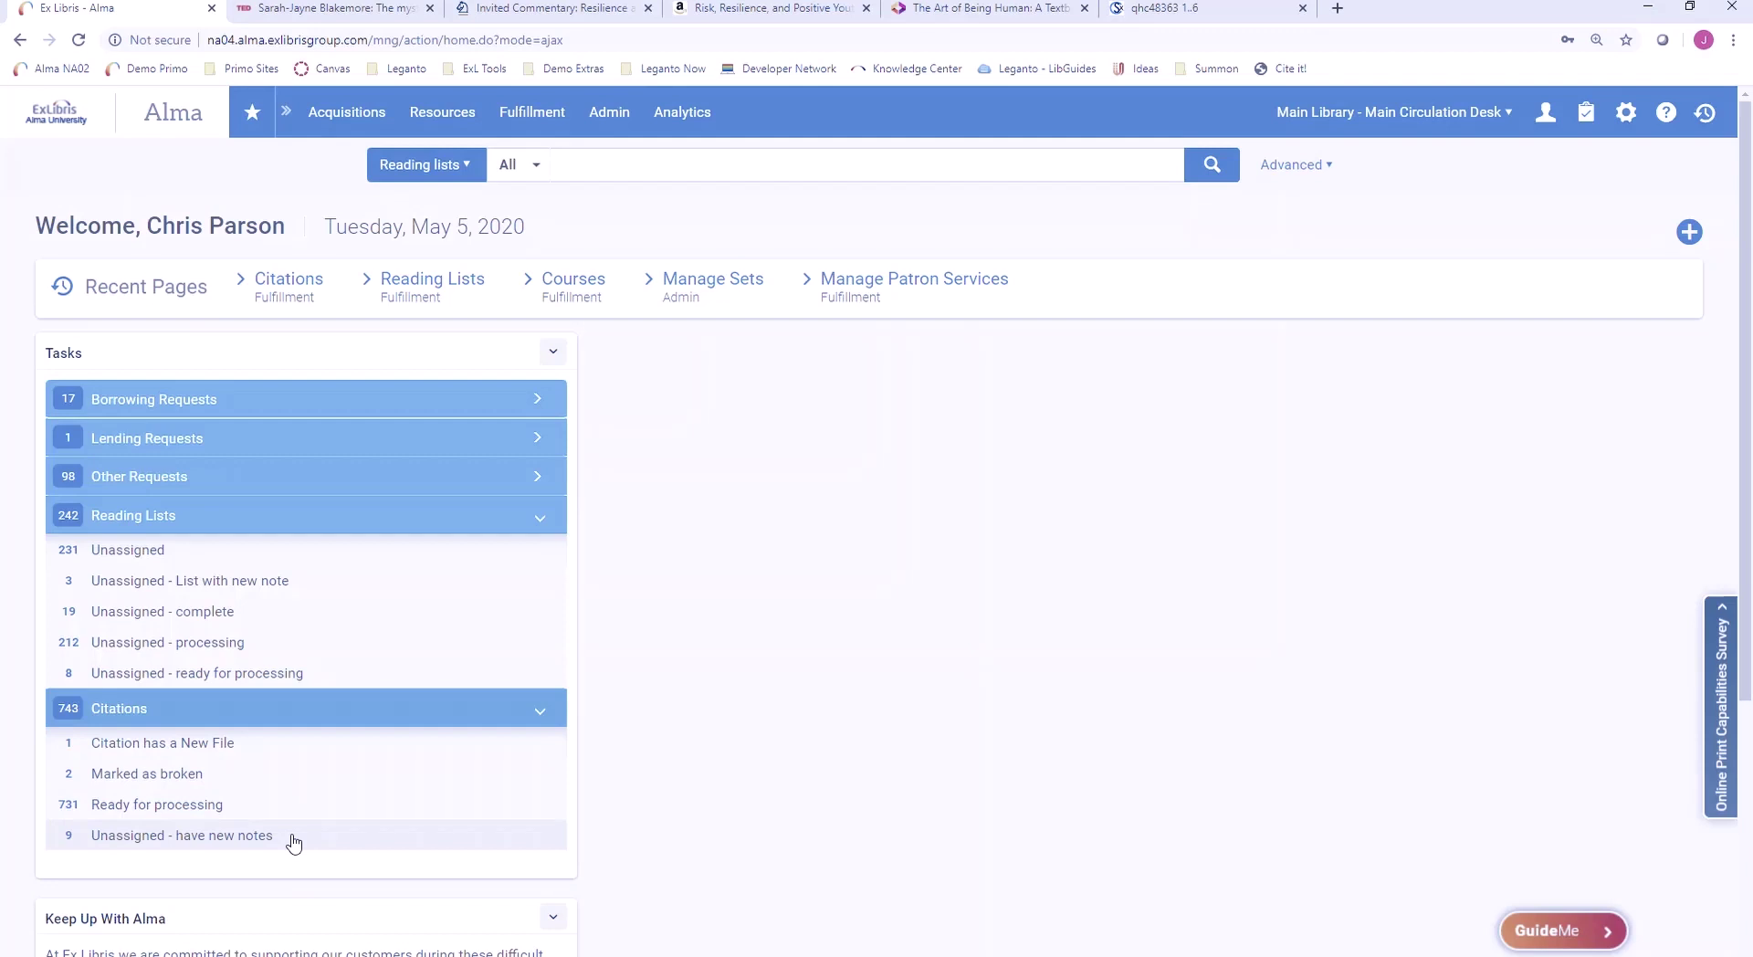
left_click(265, 676)
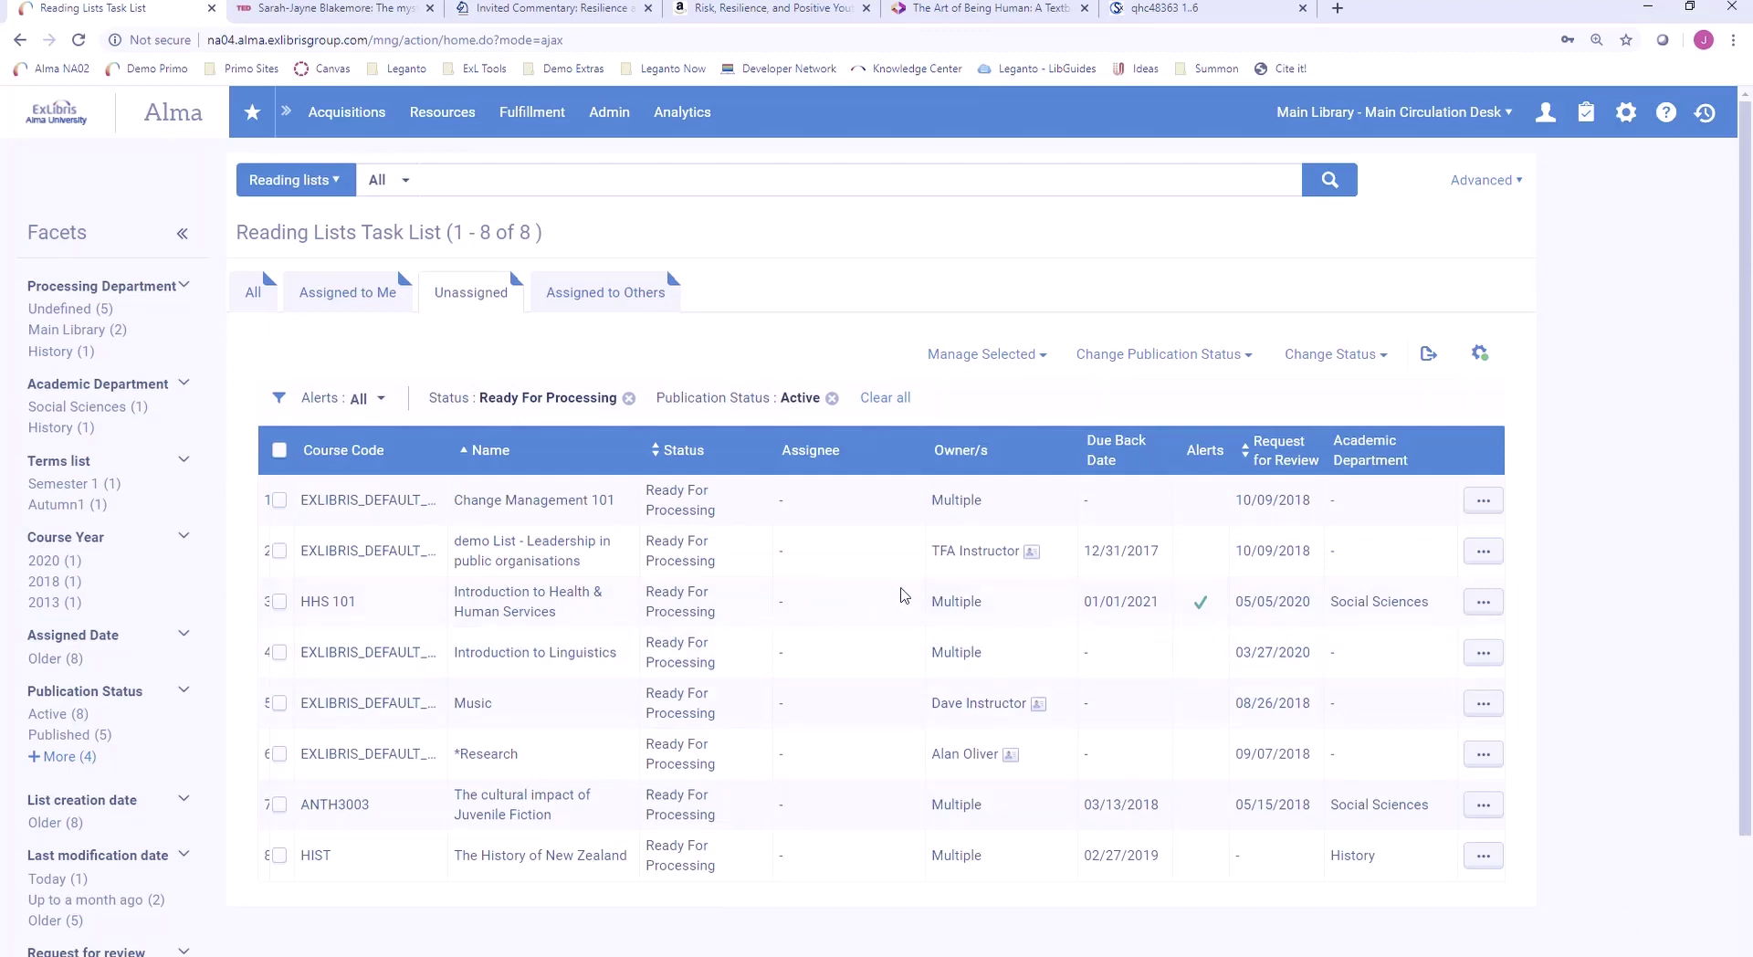
left_click(1480, 603)
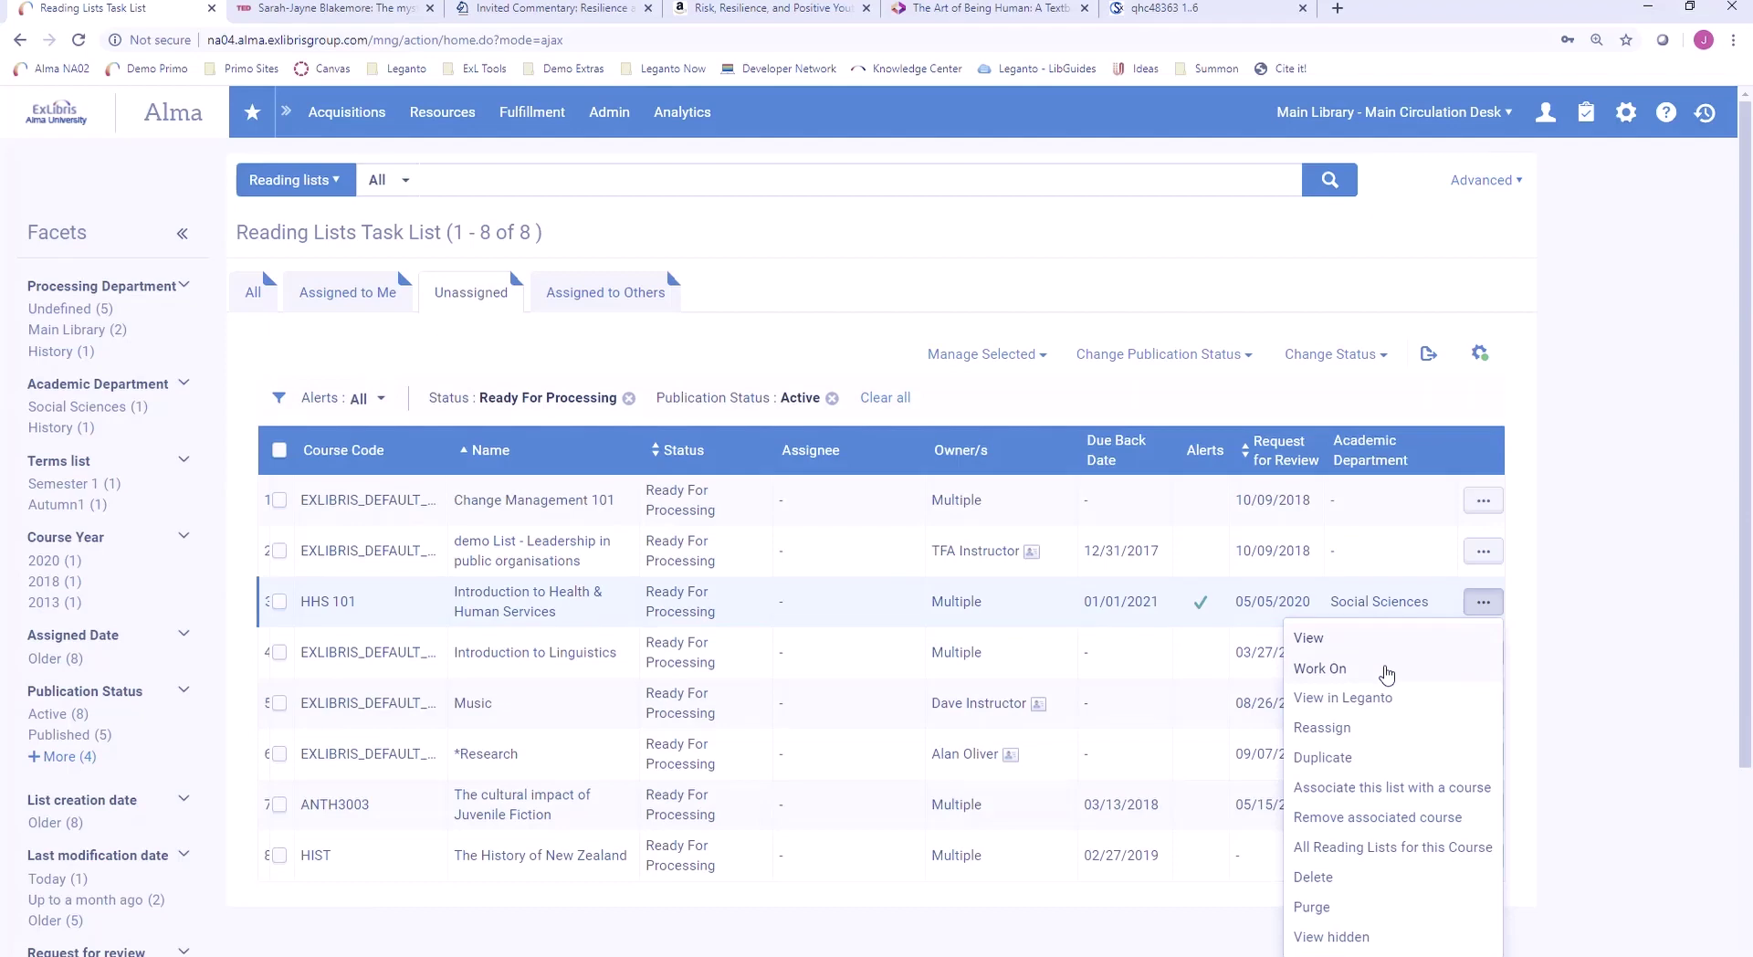
left_click(1385, 672)
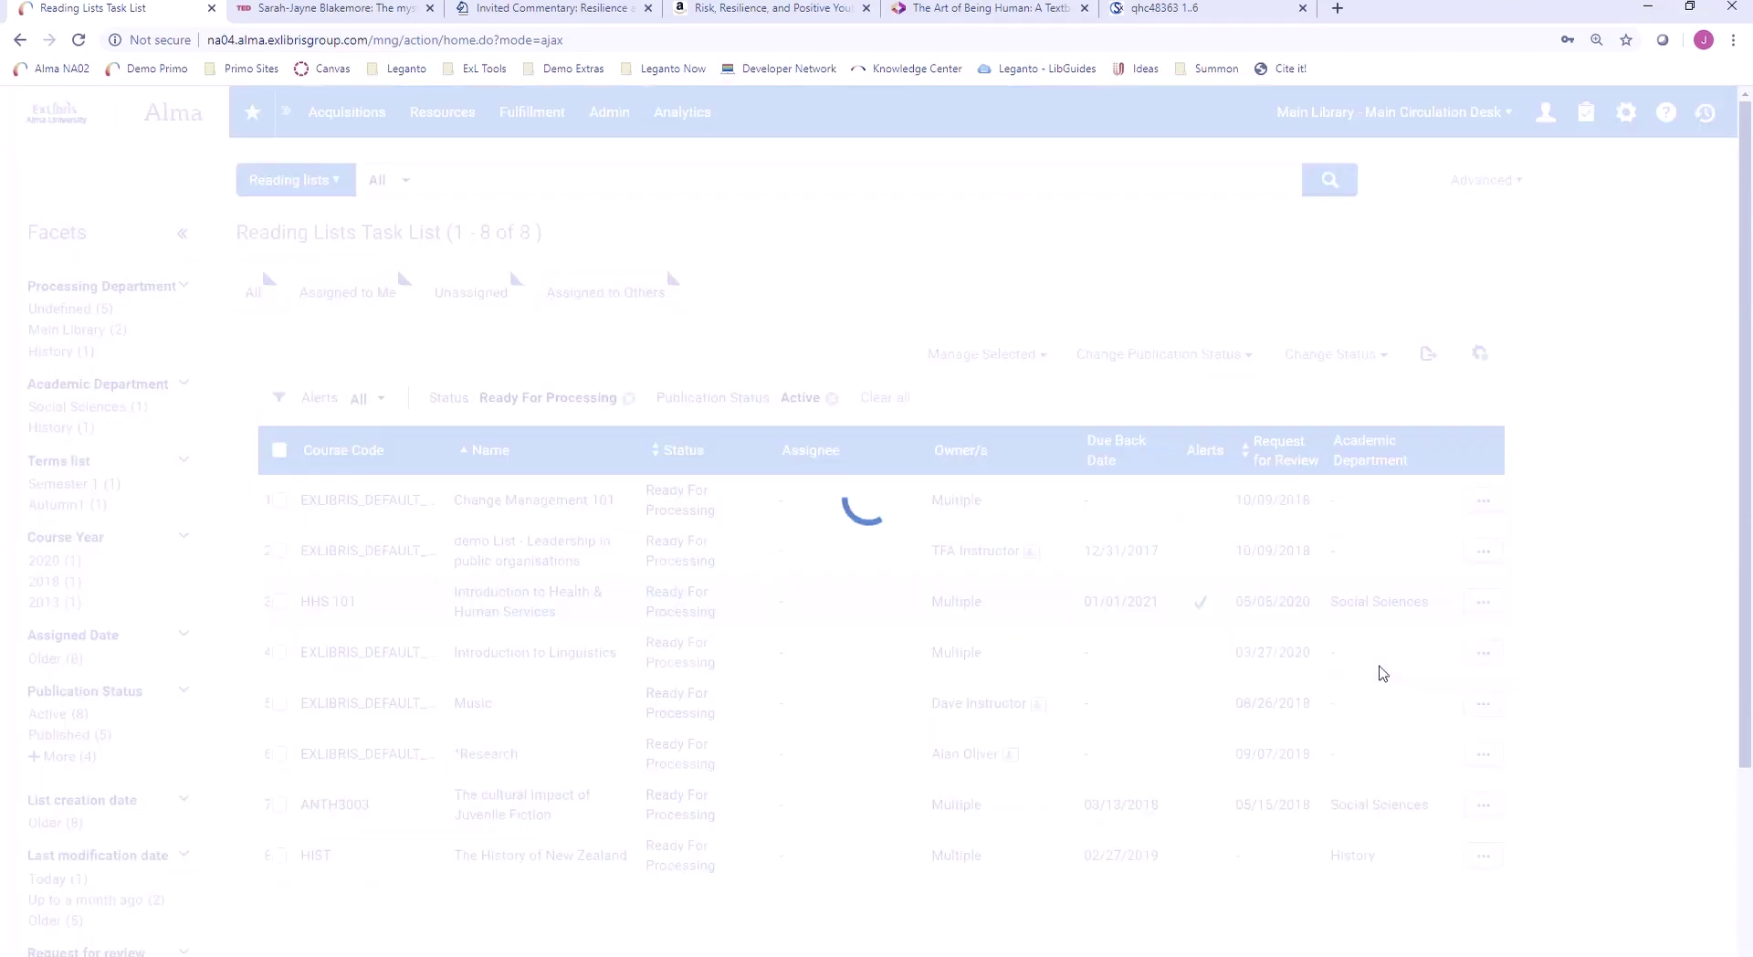
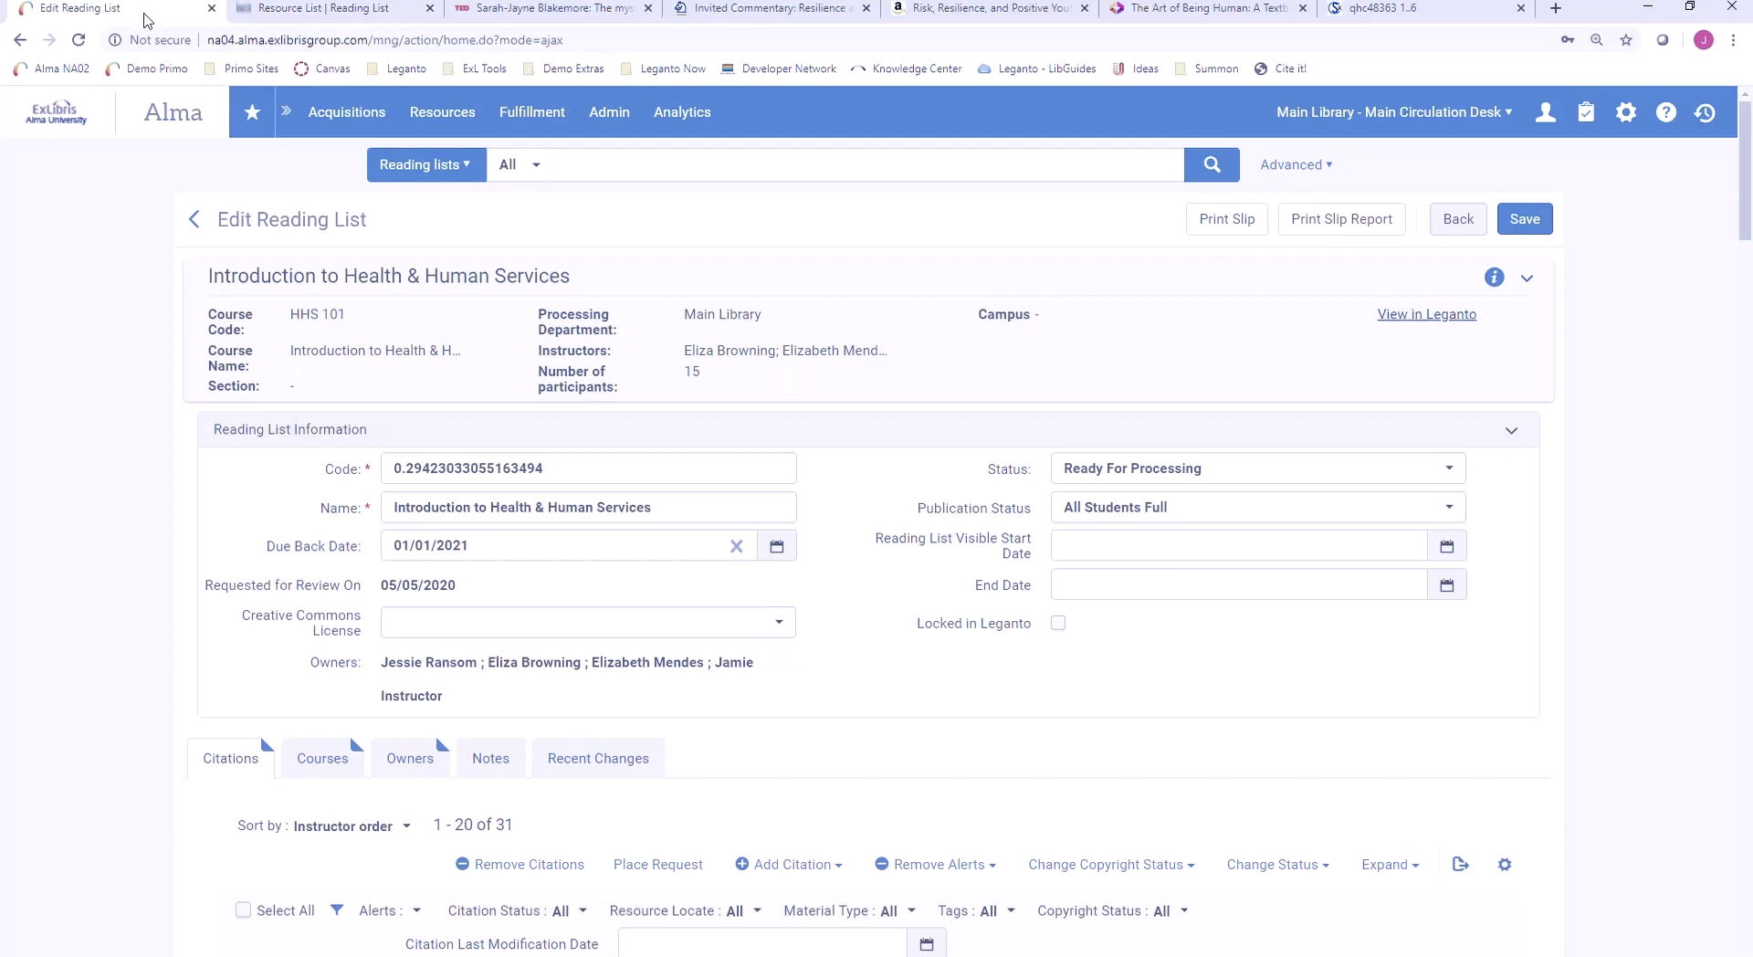
- Examine the HHS 101 reading list's citations, including their request, resource locate and copyright statuses, tags and public notes
scroll(913, 643, "down", 1)
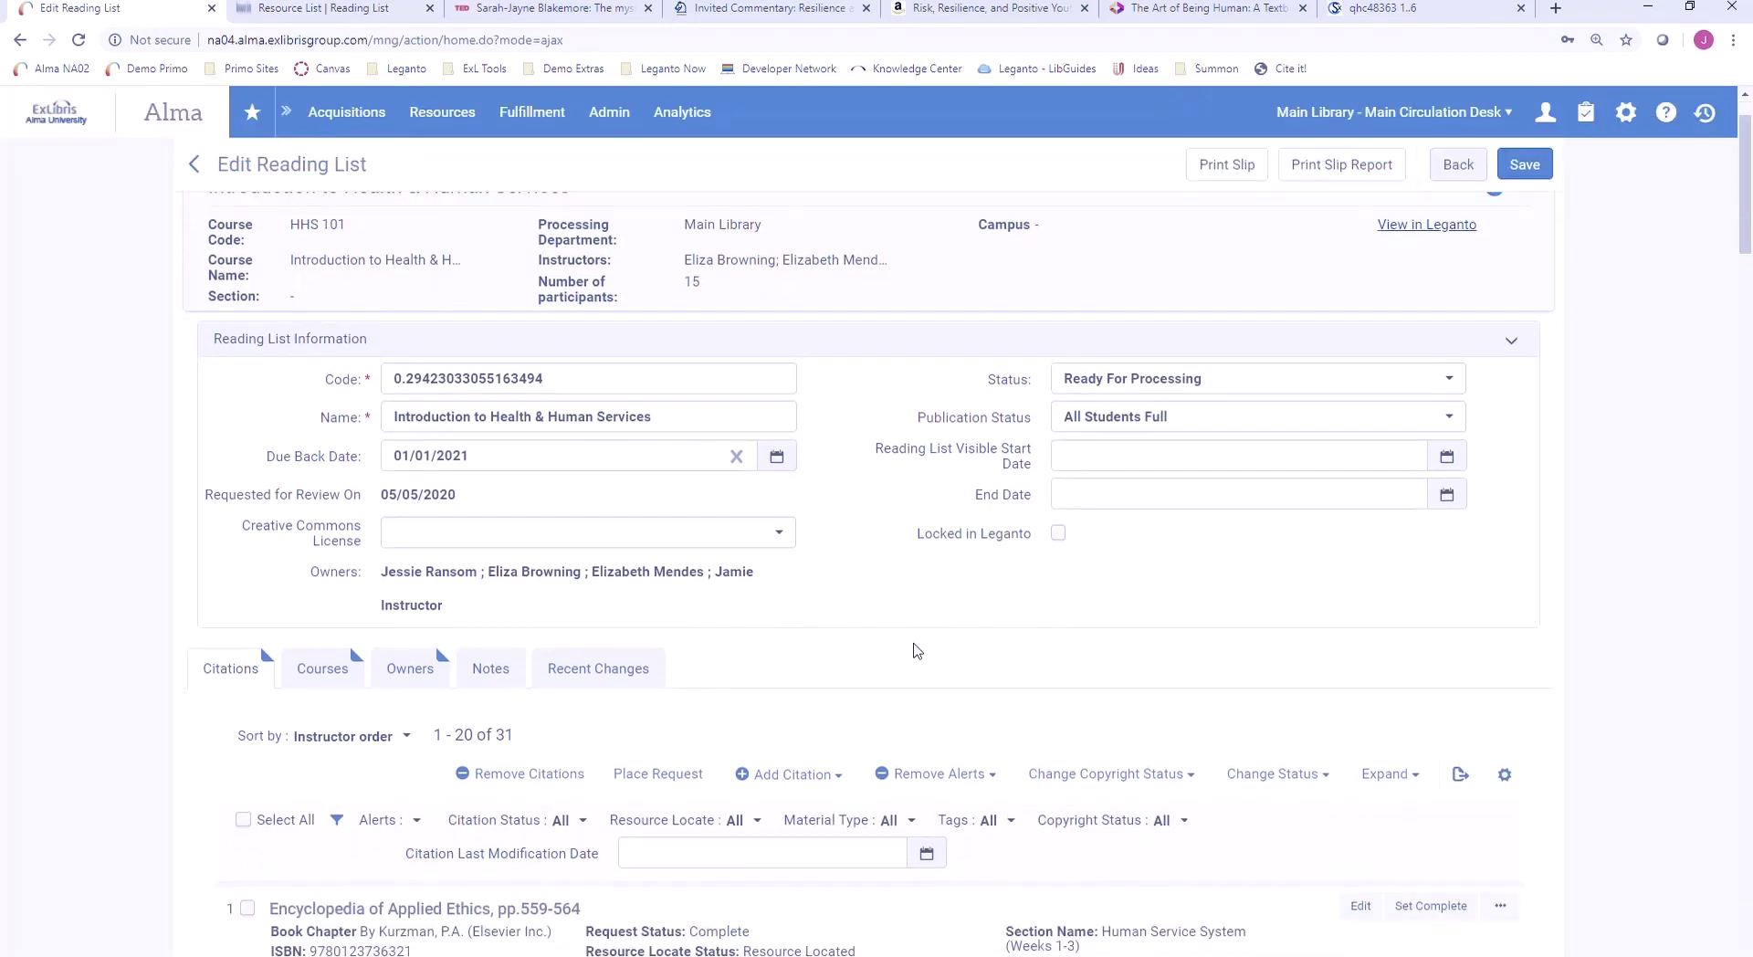
scroll(918, 650, "down", 1)
scroll(917, 650, "down", 1)
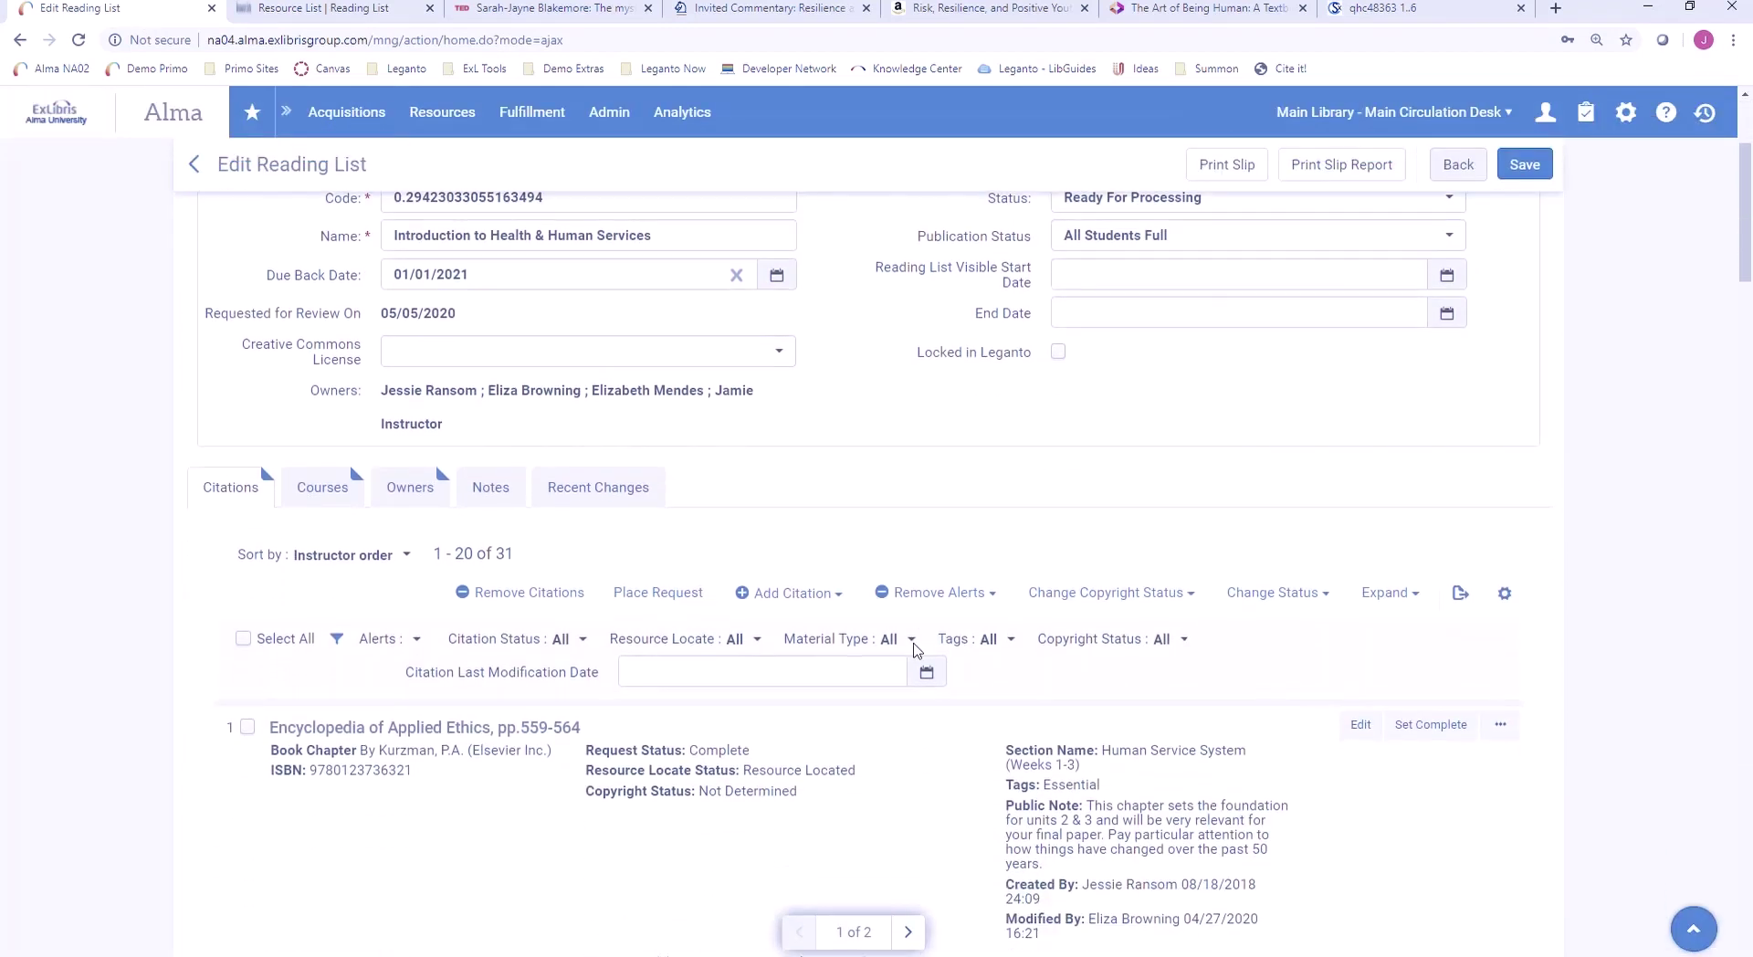
scroll(917, 650, "down", 1)
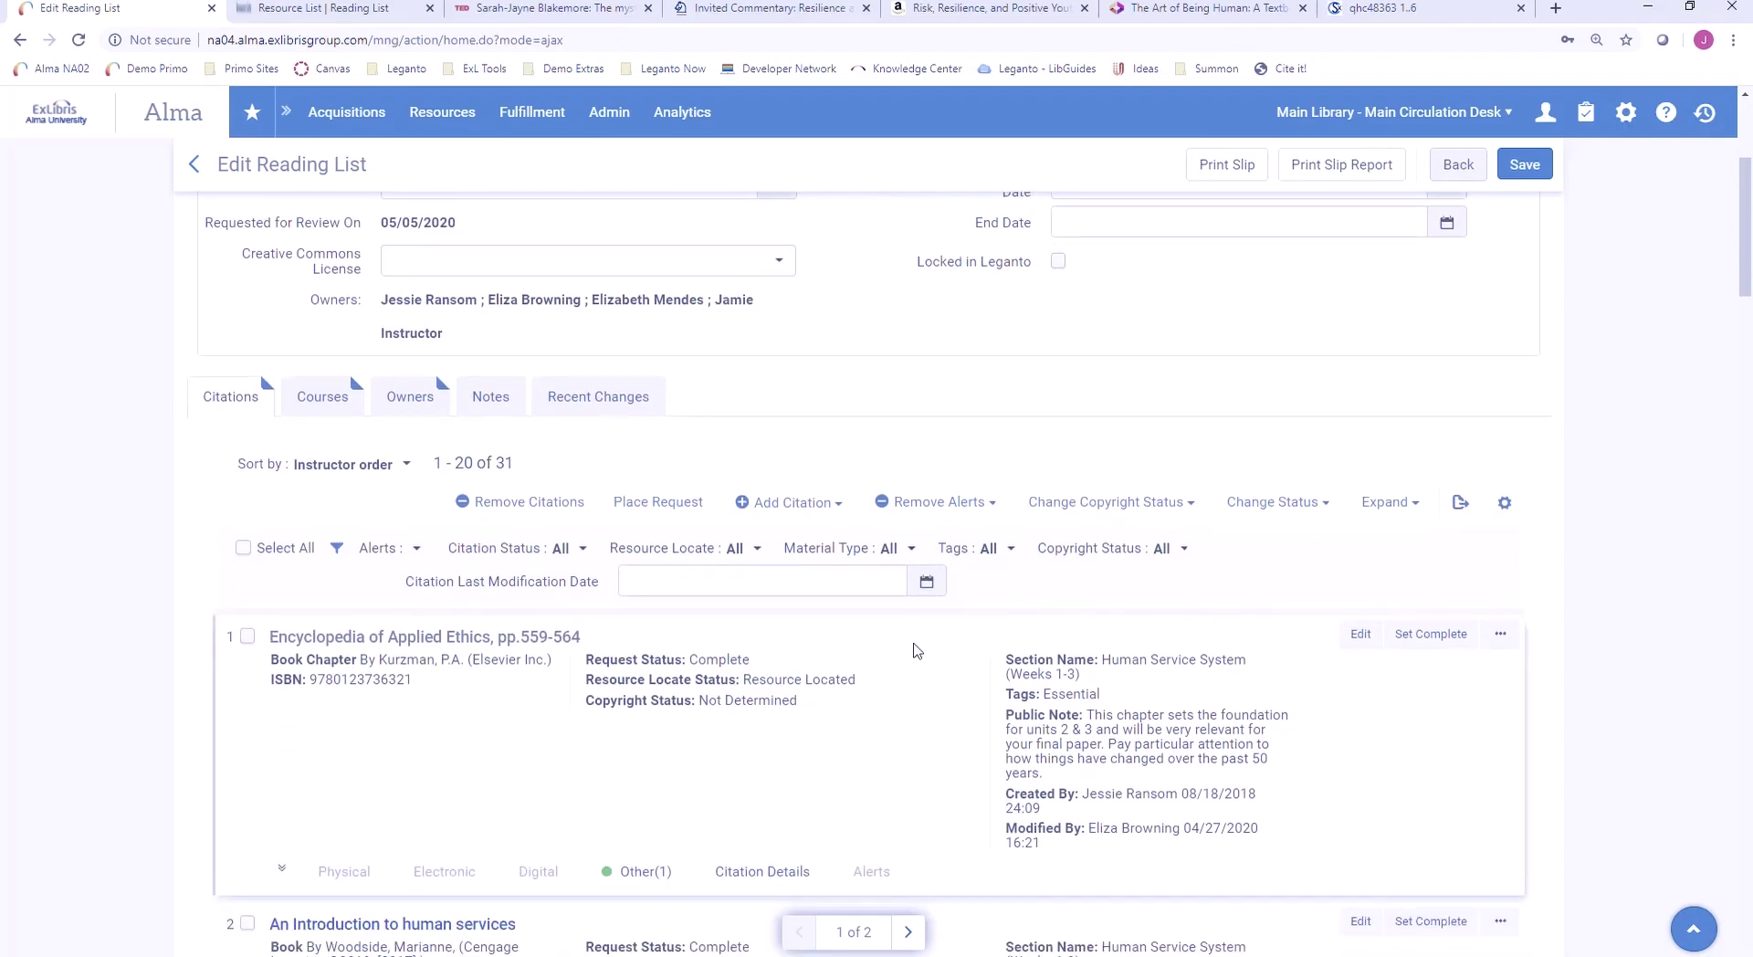
scroll(918, 650, "down", 1)
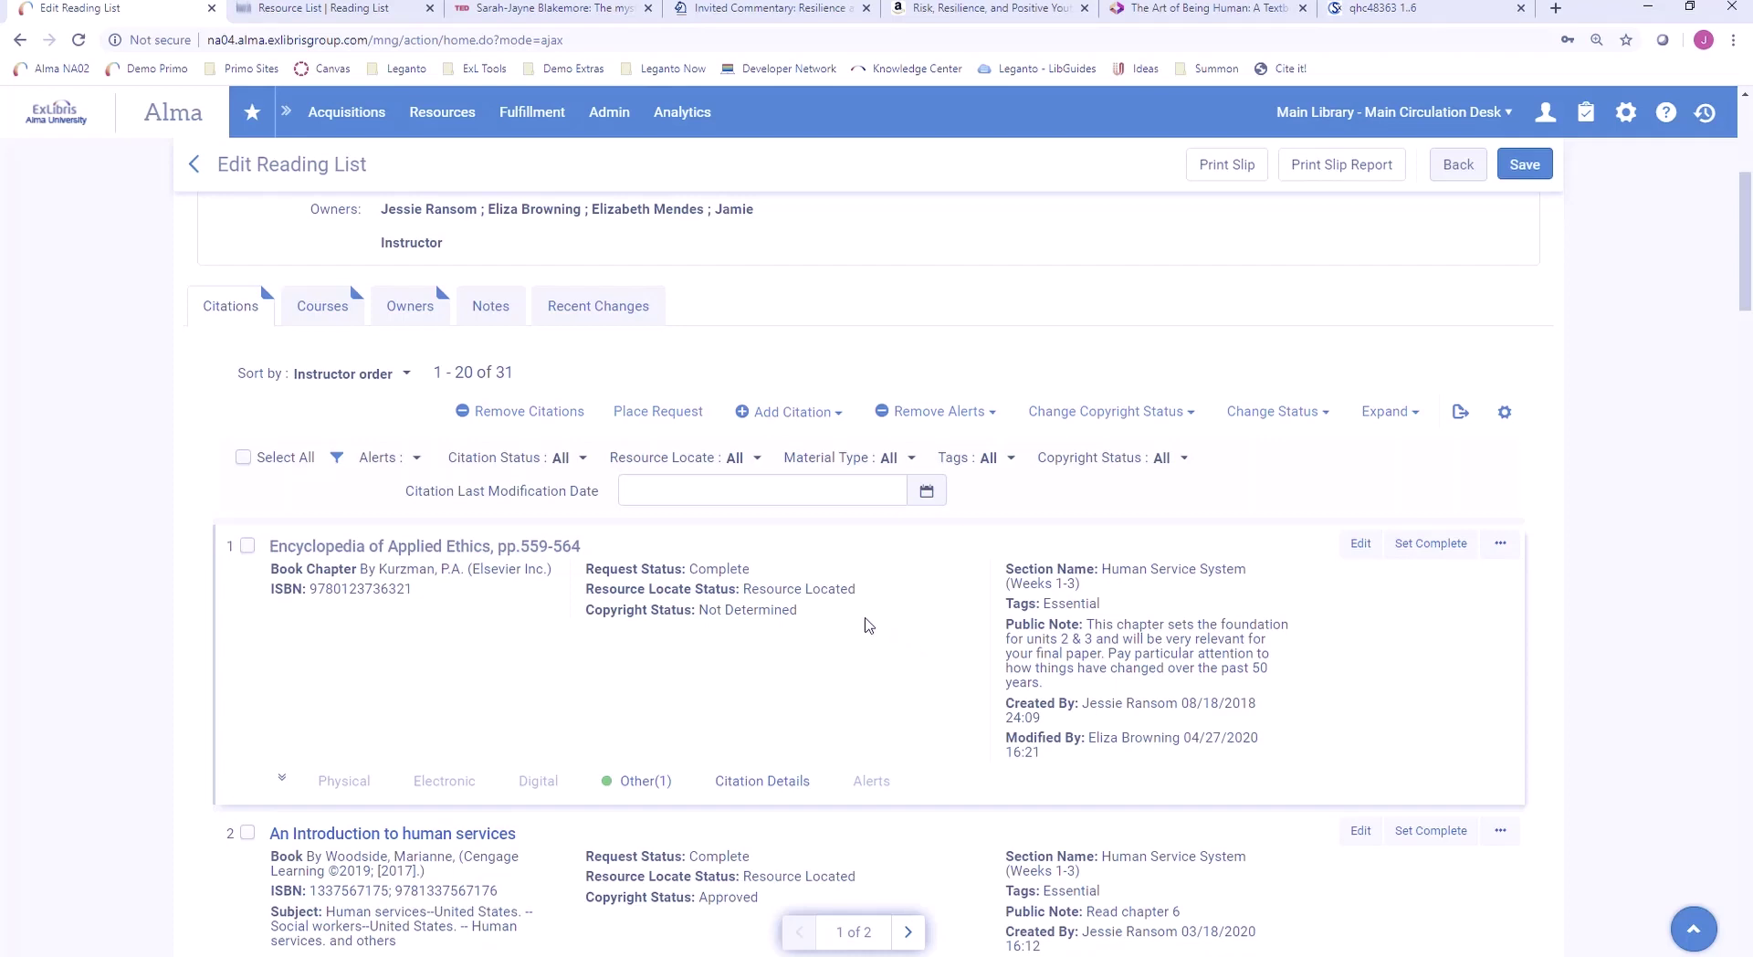
scroll(891, 765, "down", 1)
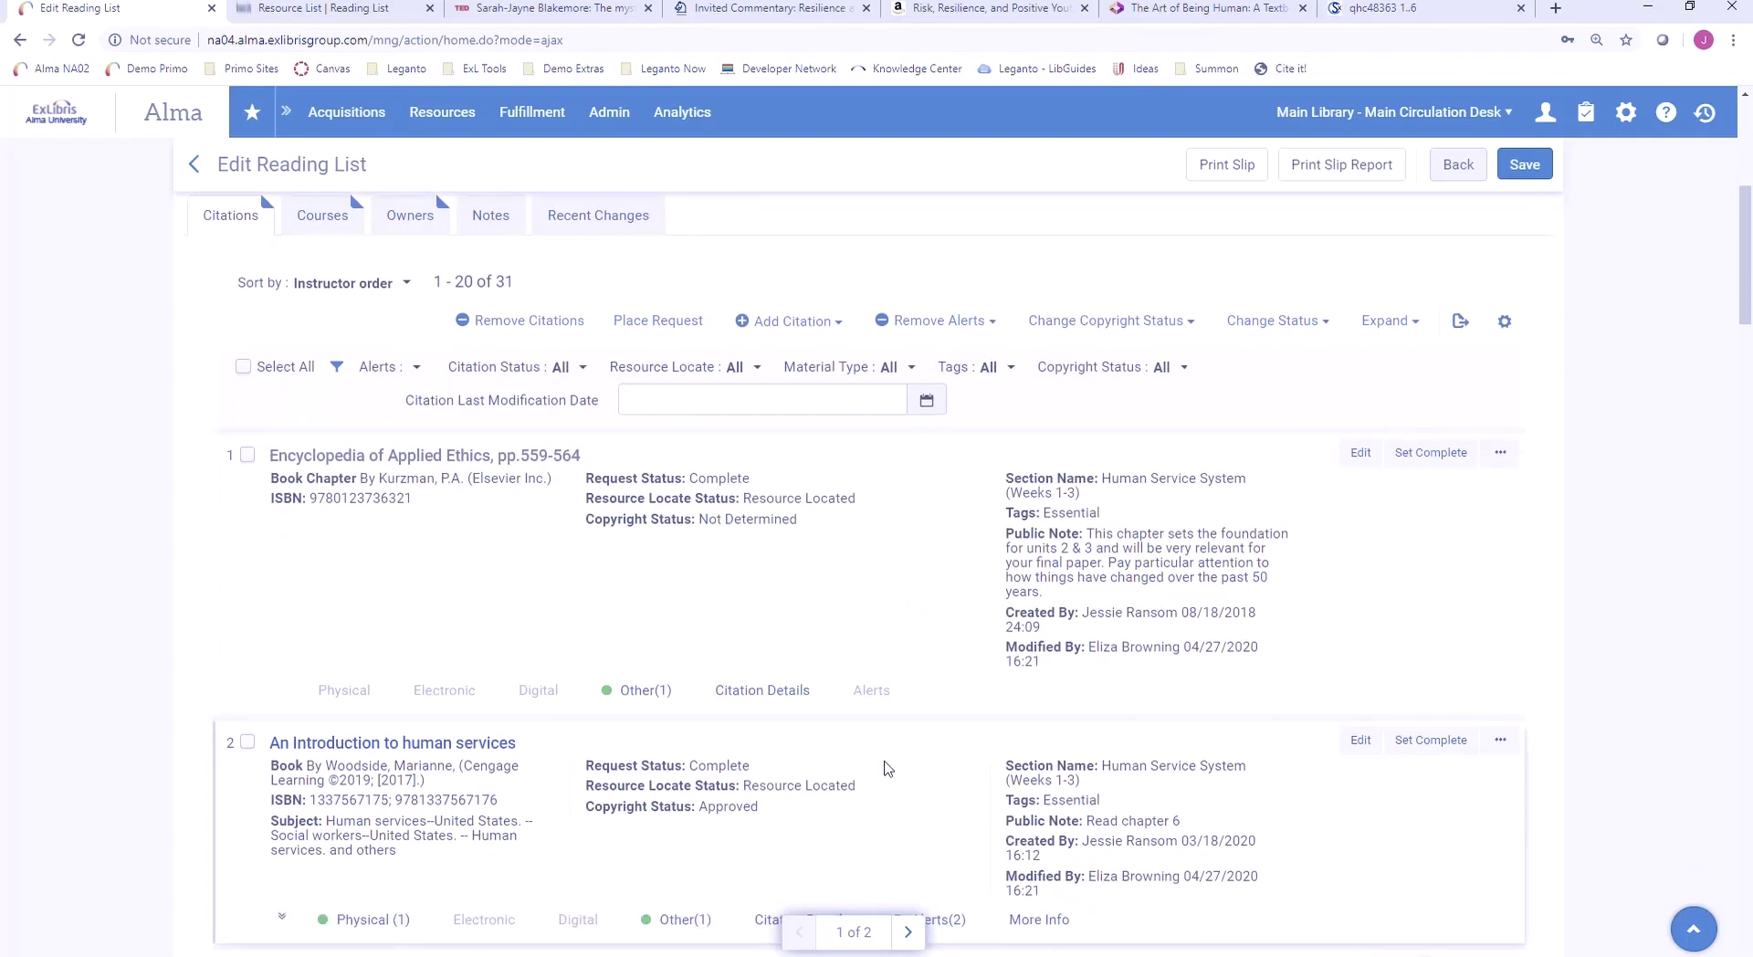
scroll(884, 767, "down", 2)
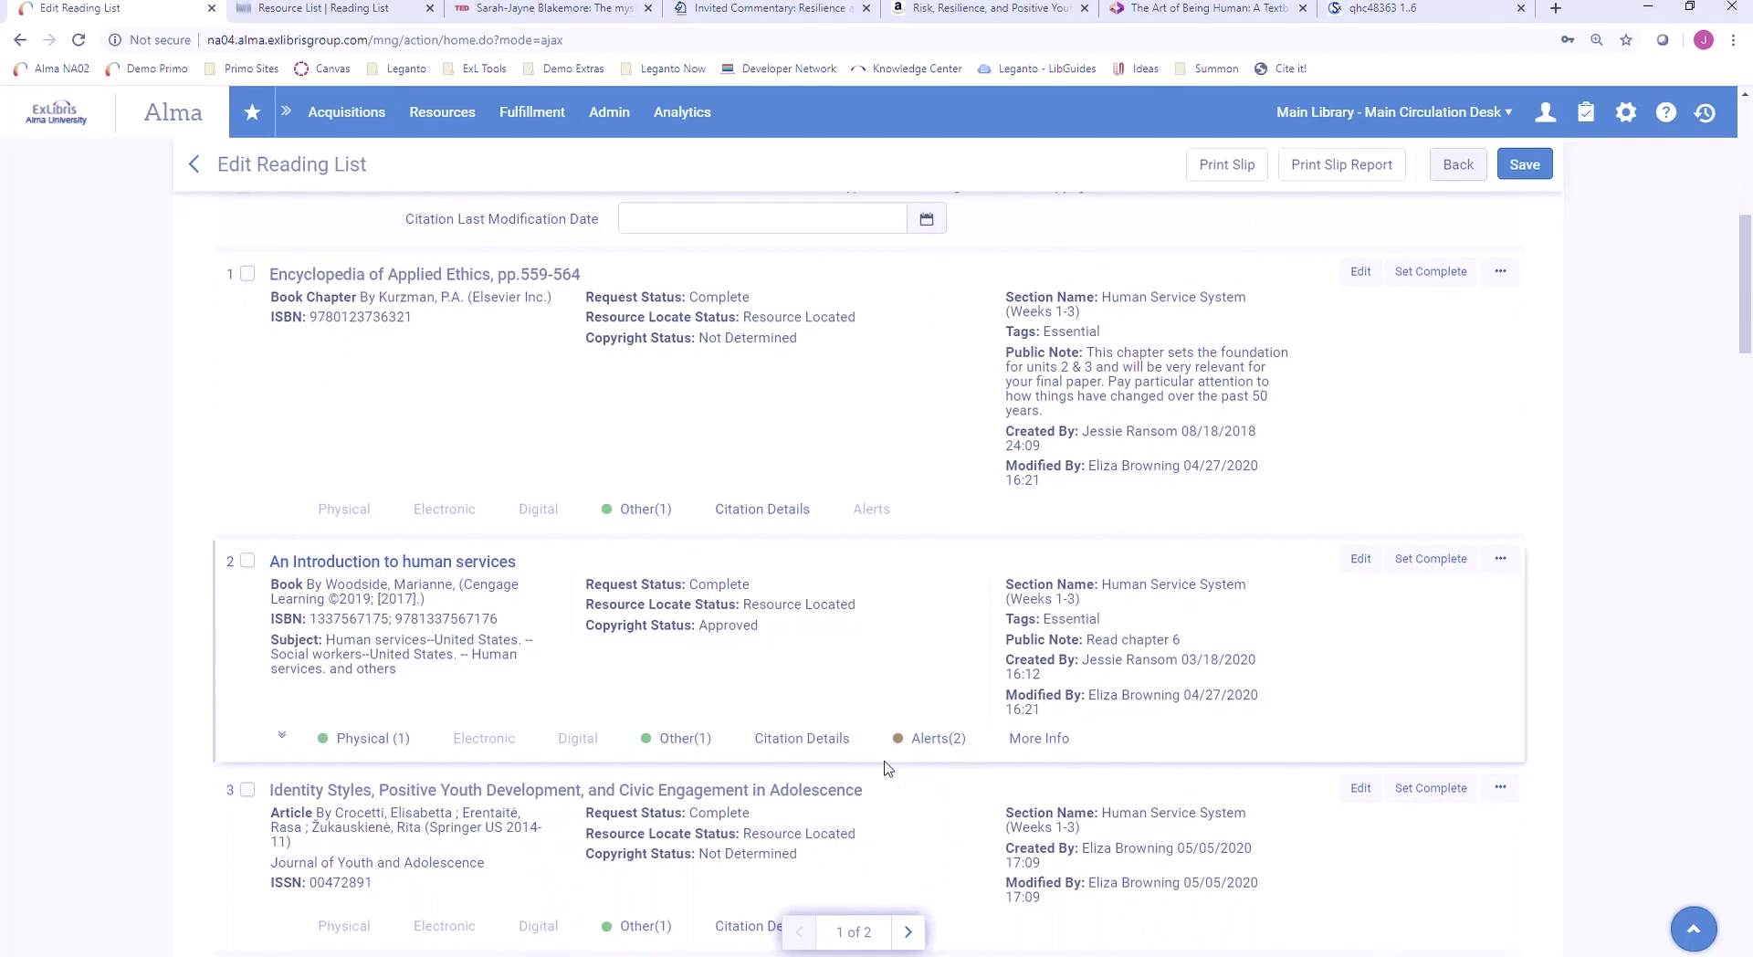
scroll(884, 767, "down", 1)
scroll(884, 767, "down", 1)
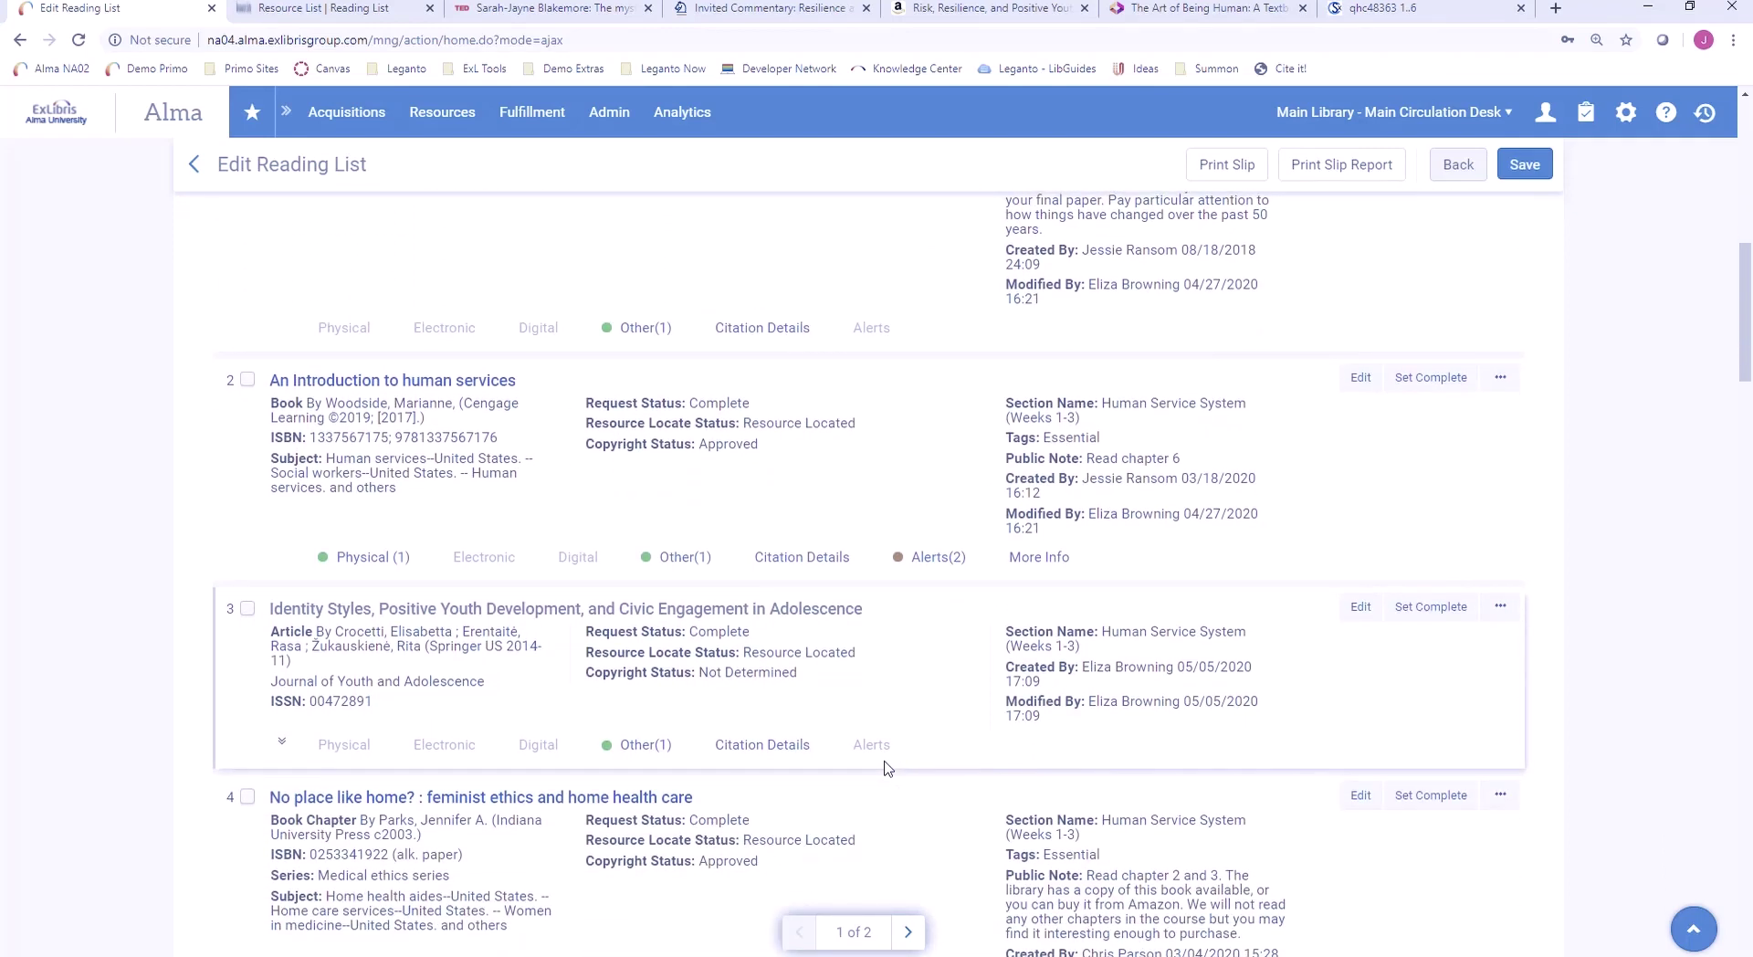
scroll(884, 766, "down", 2)
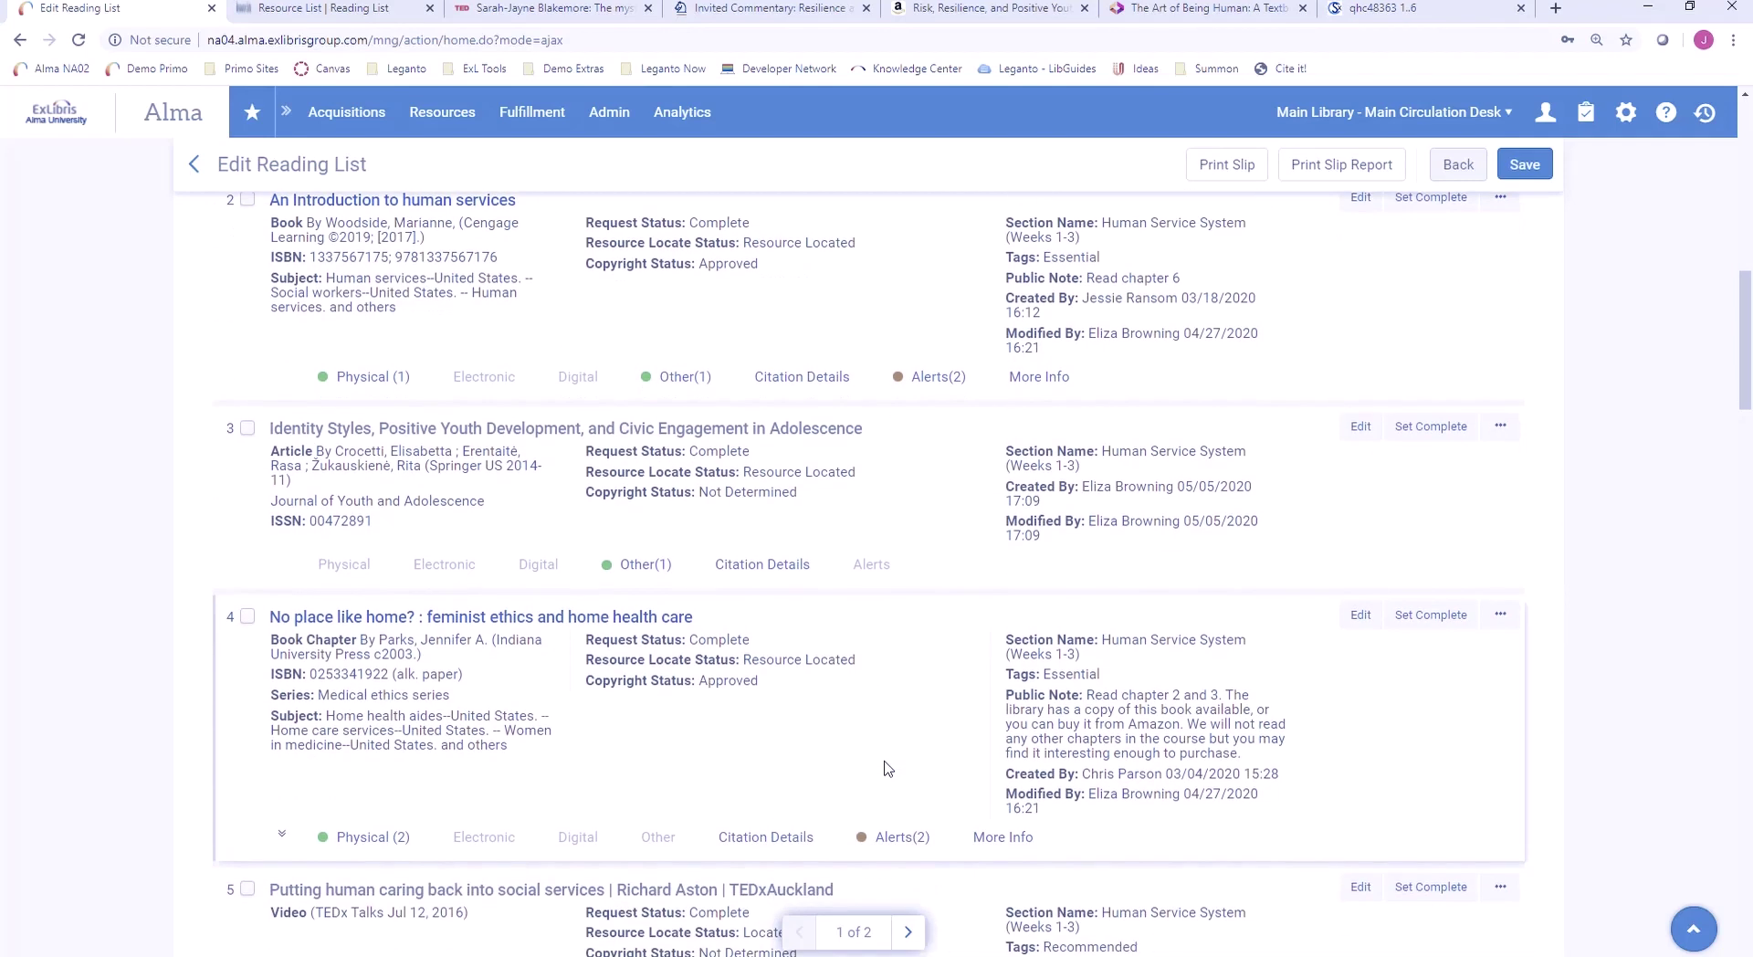
scroll(883, 766, "down", 1)
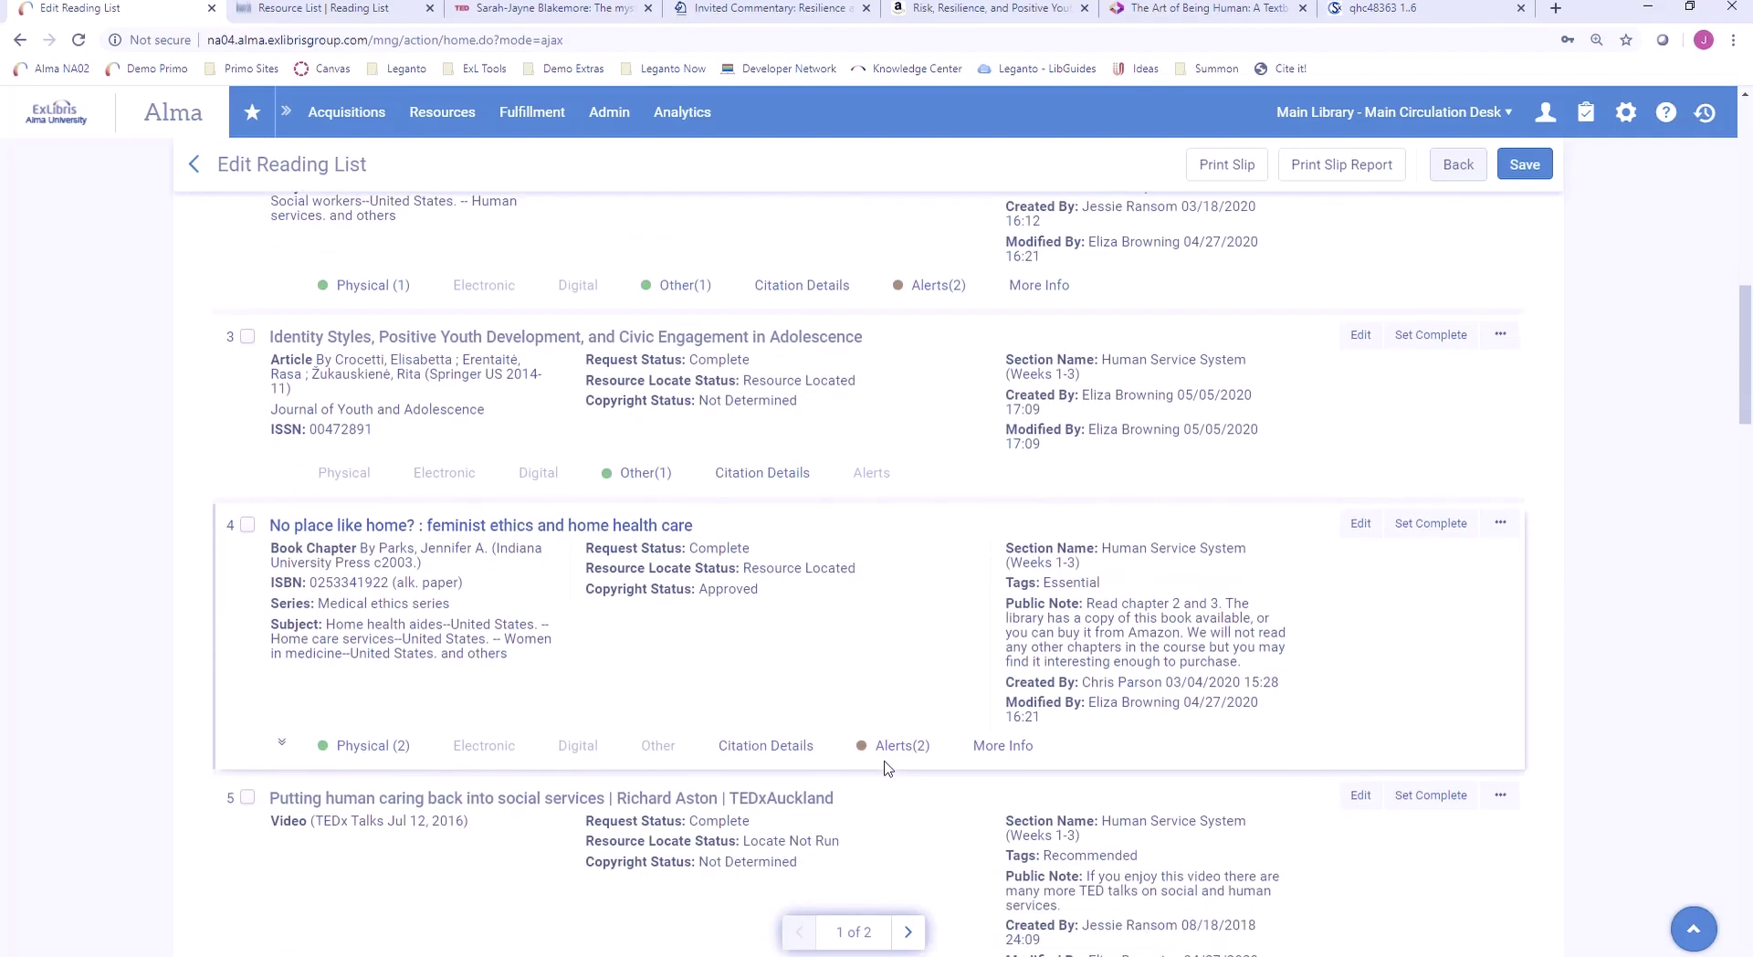
scroll(883, 767, "down", 1)
scroll(879, 747, "down", 1)
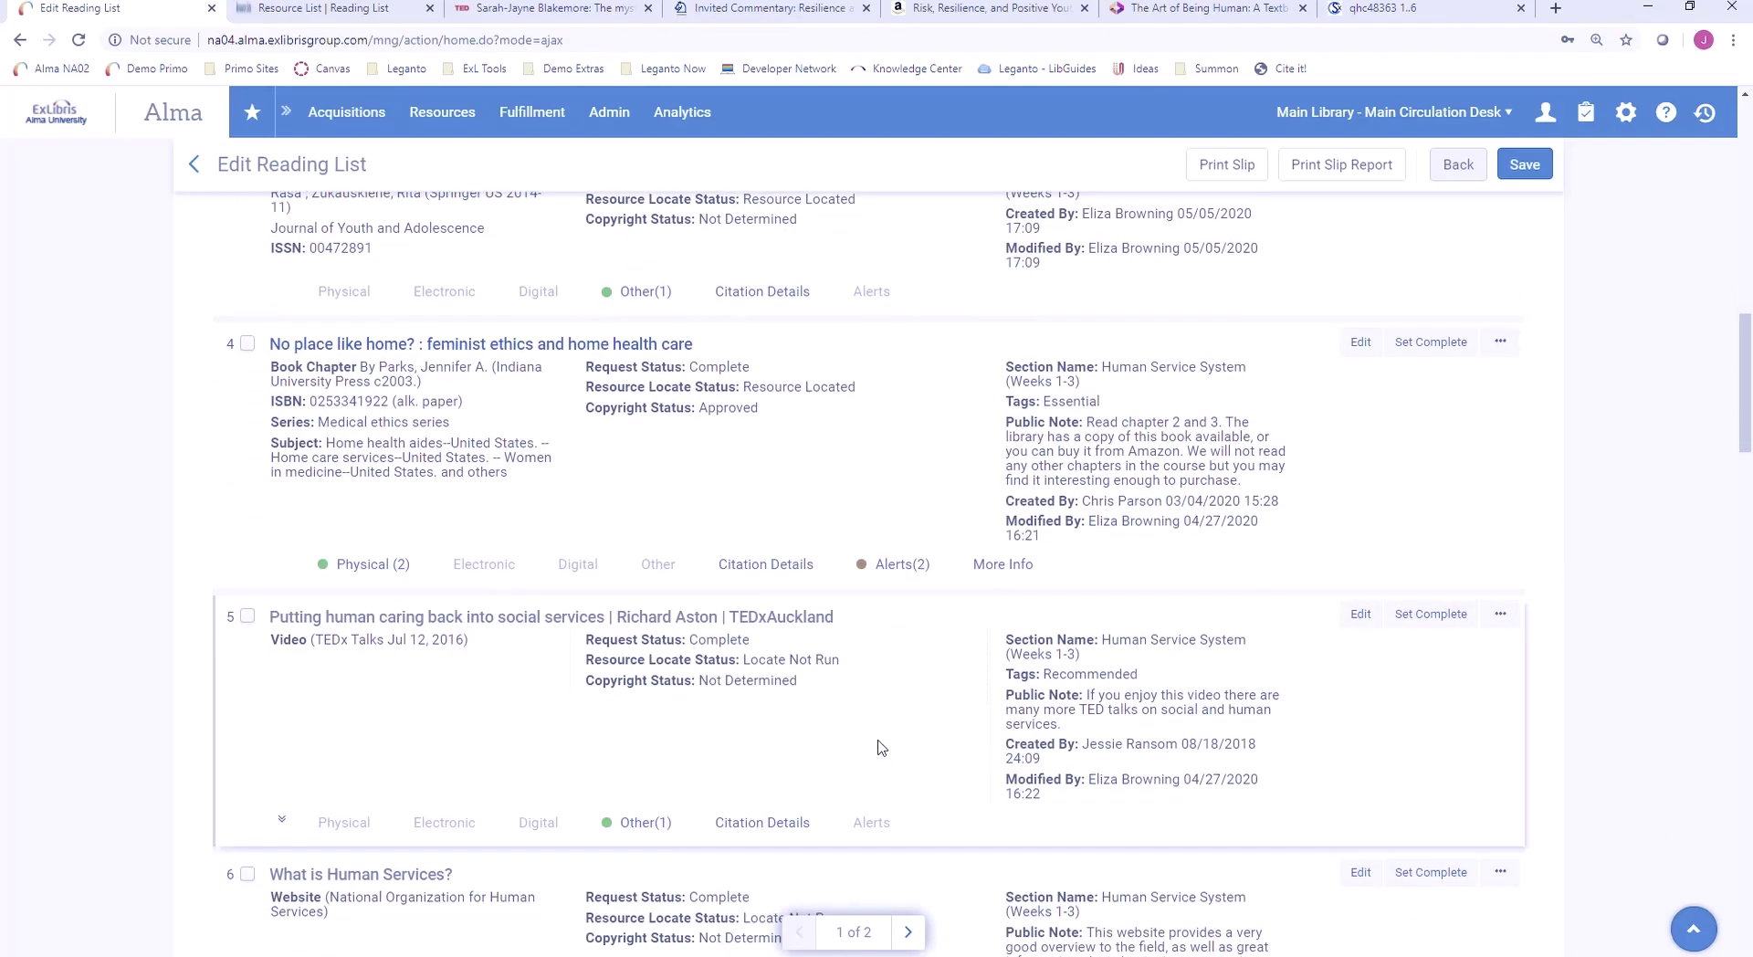
scroll(878, 708, "down", 1)
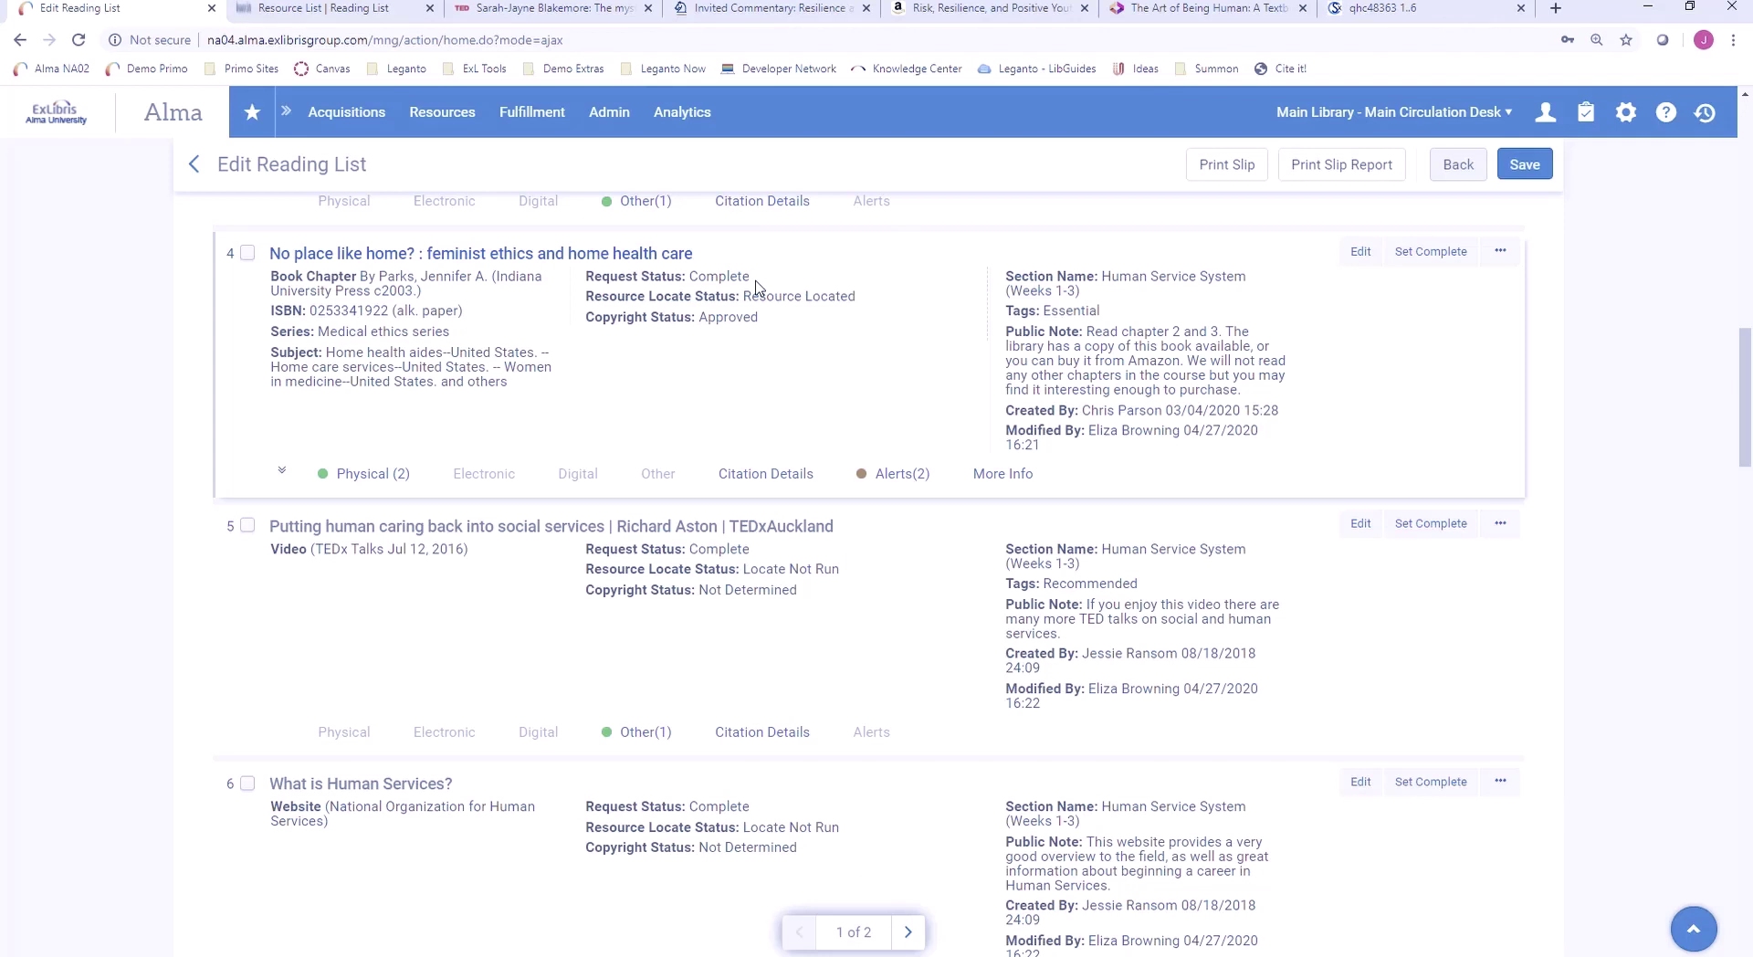
scroll(756, 288, "up", 4)
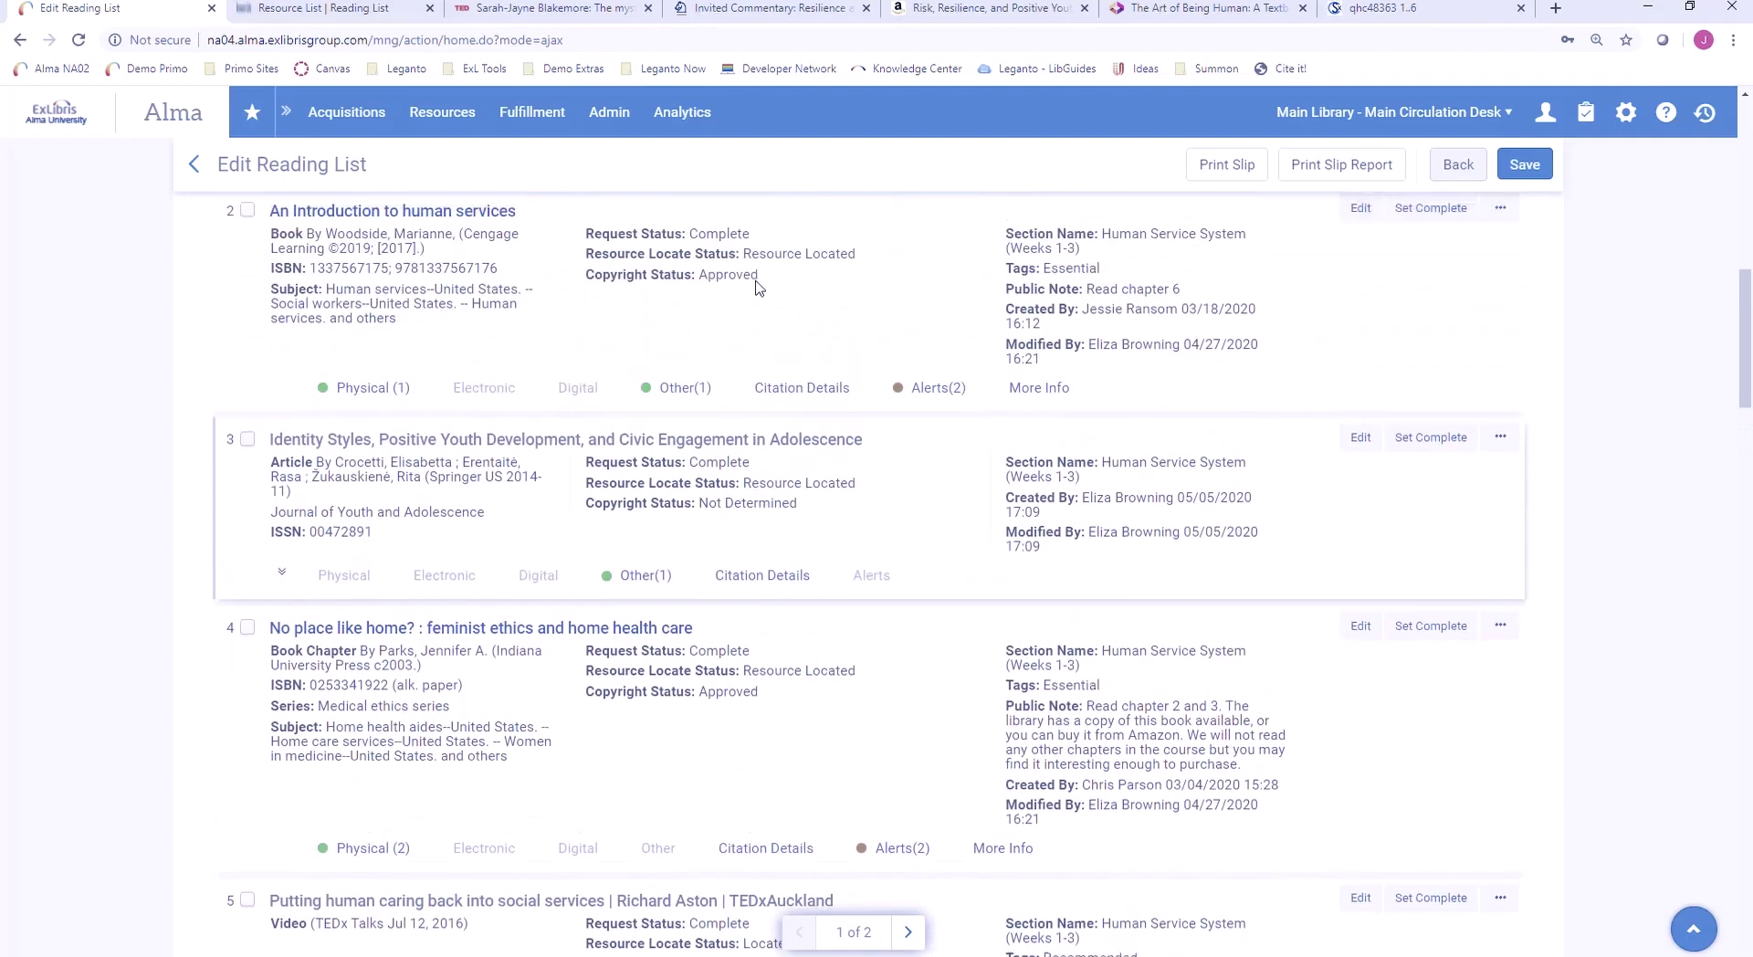
- Filter the HHS 101 reading list's citations by the citation status Not Complete
scroll(756, 287, "up", 3)
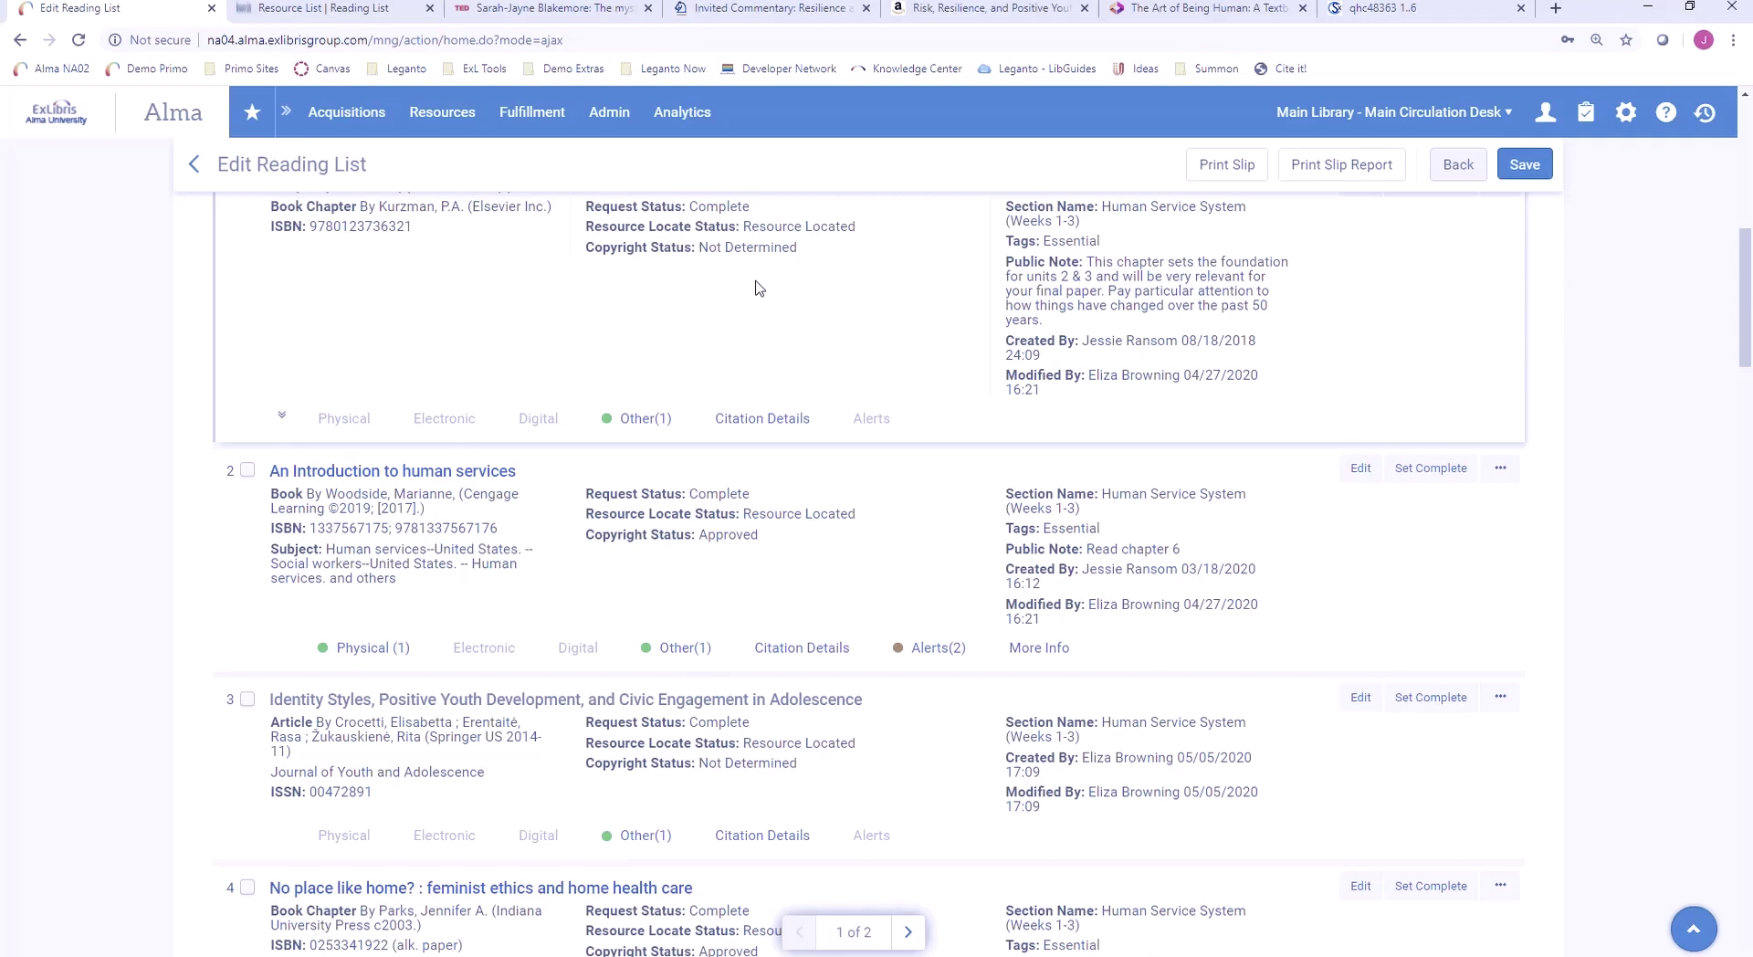
scroll(756, 289, "up", 3)
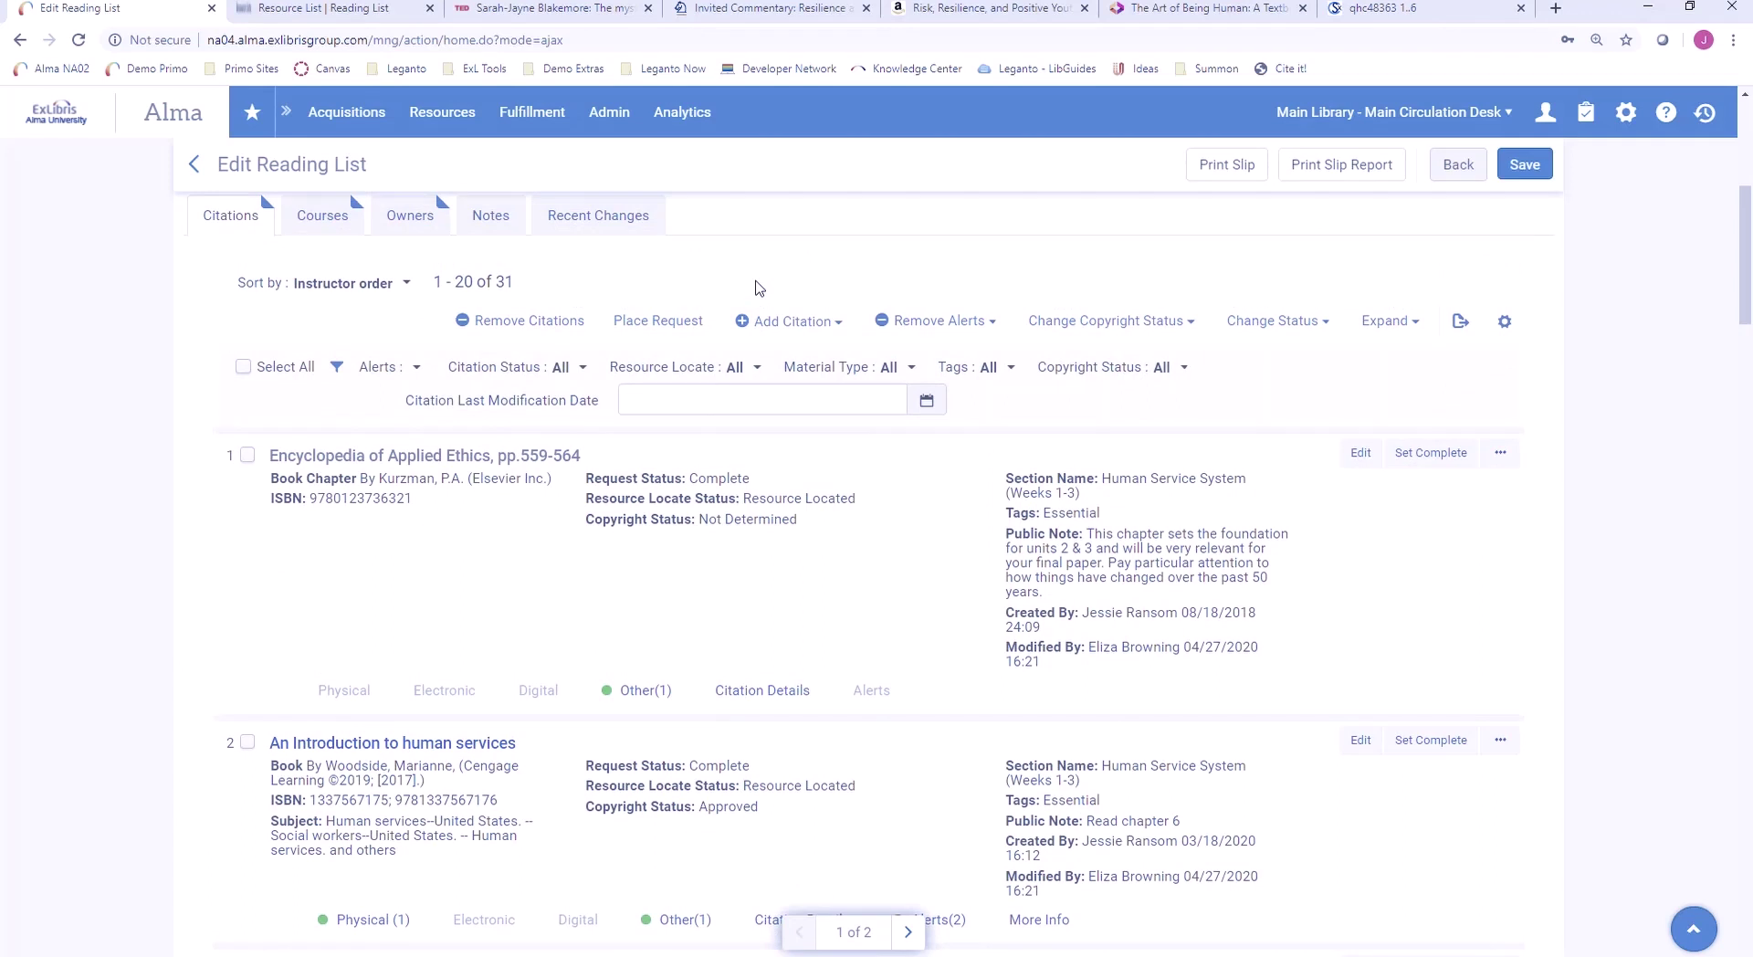
left_click(581, 370)
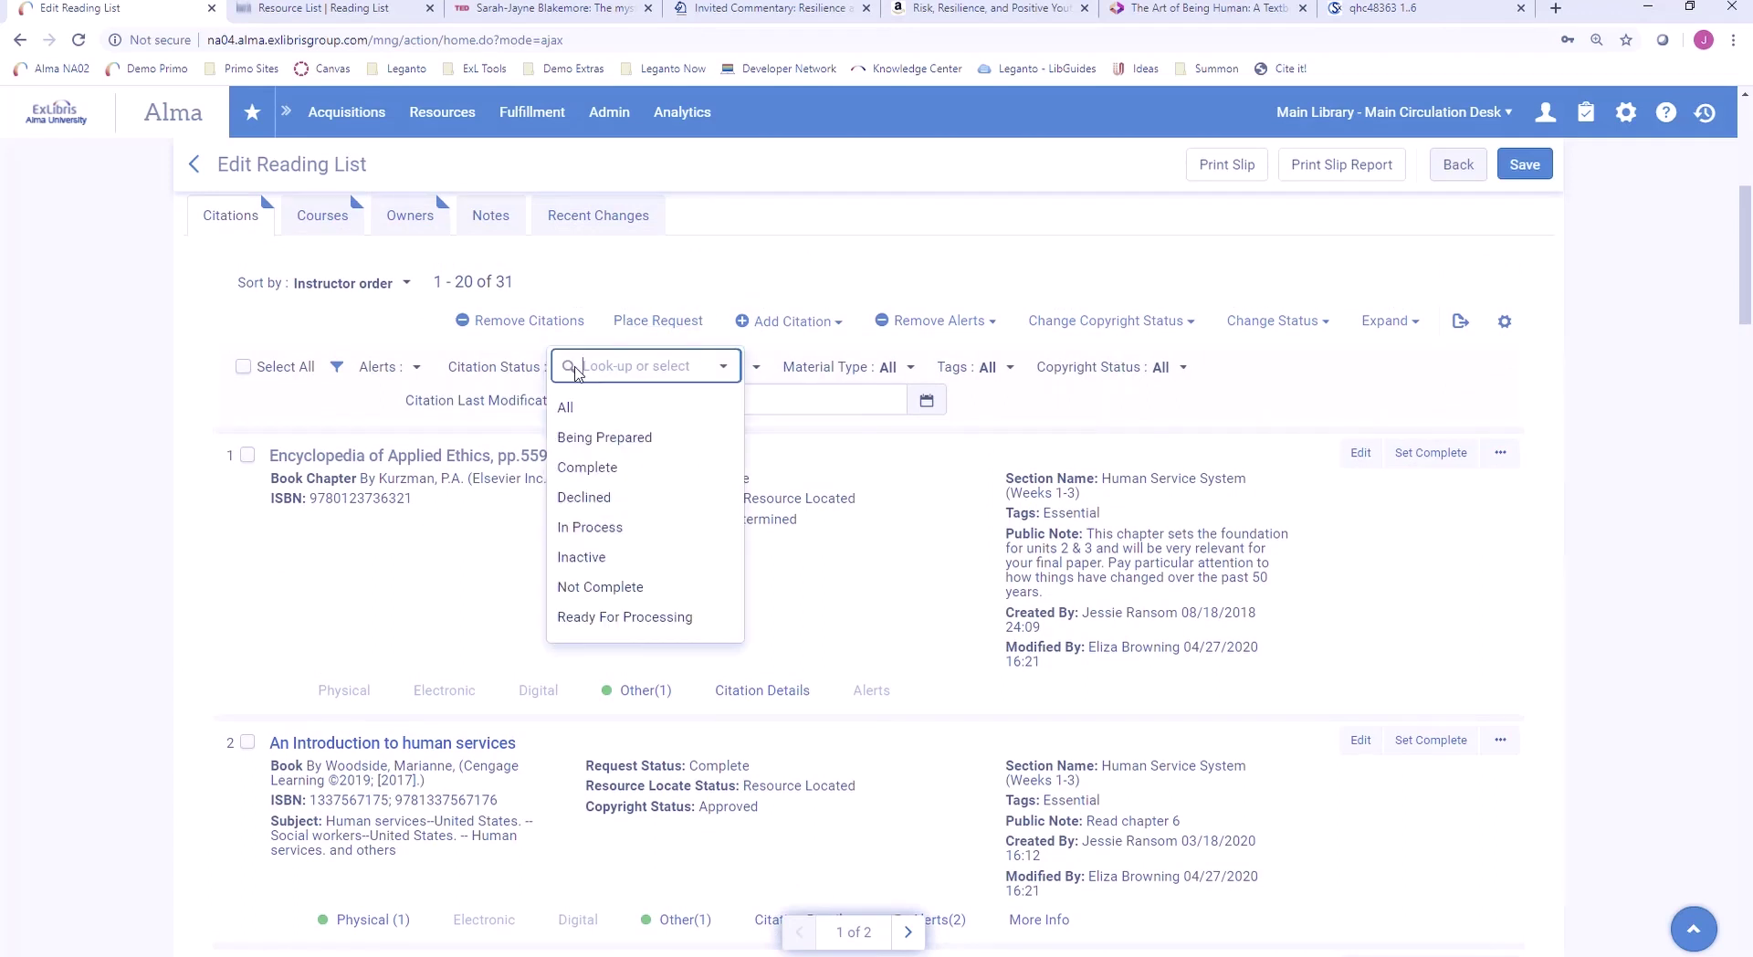
left_click(637, 590)
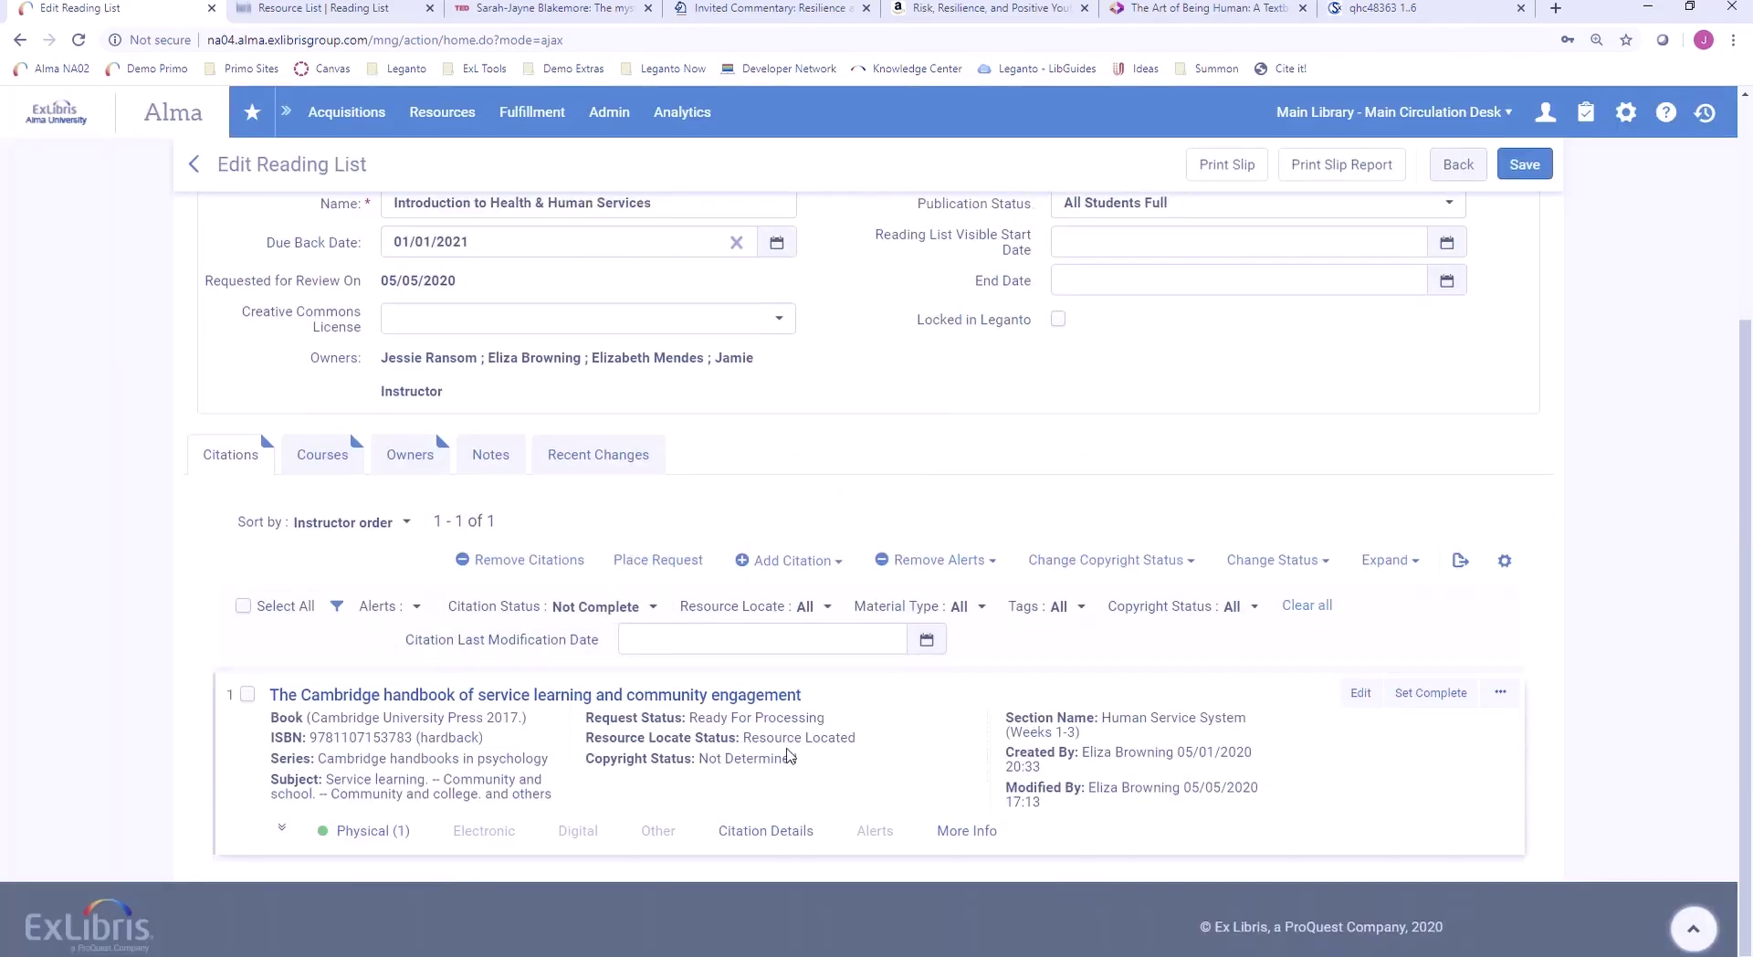
- View the physical holdings of The Cambridge handbook of service learning and community engagement and the additional actions for that citation
left_click(365, 828)
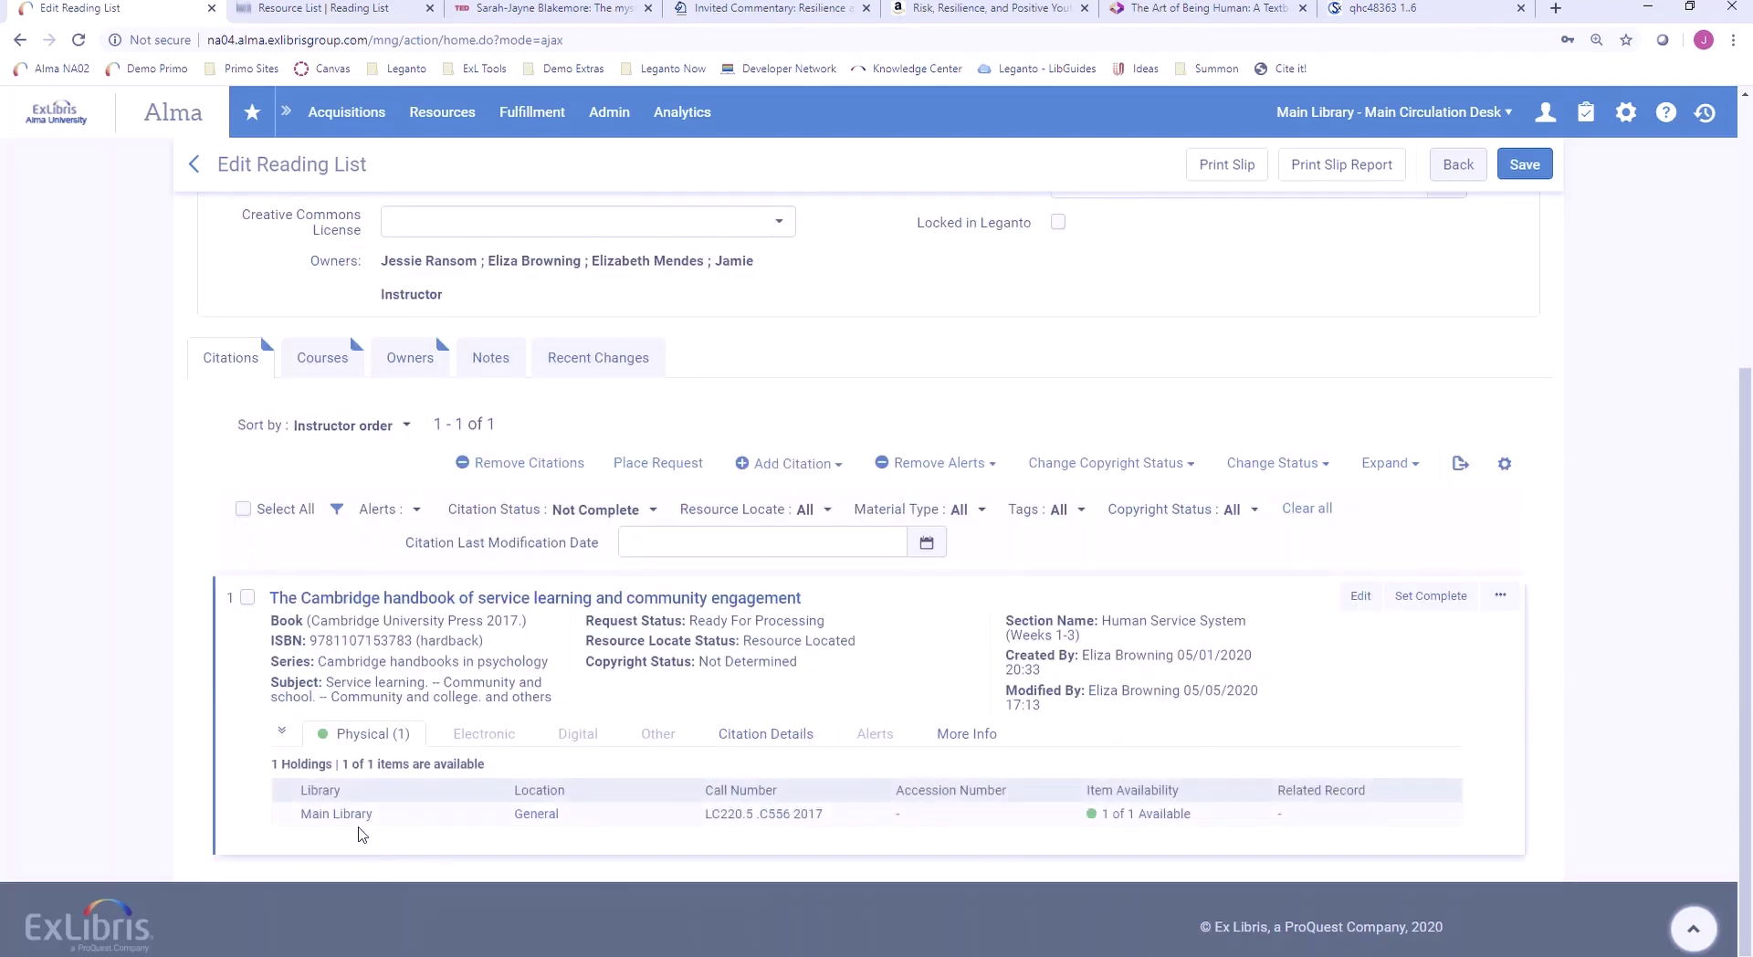
left_click(1502, 598)
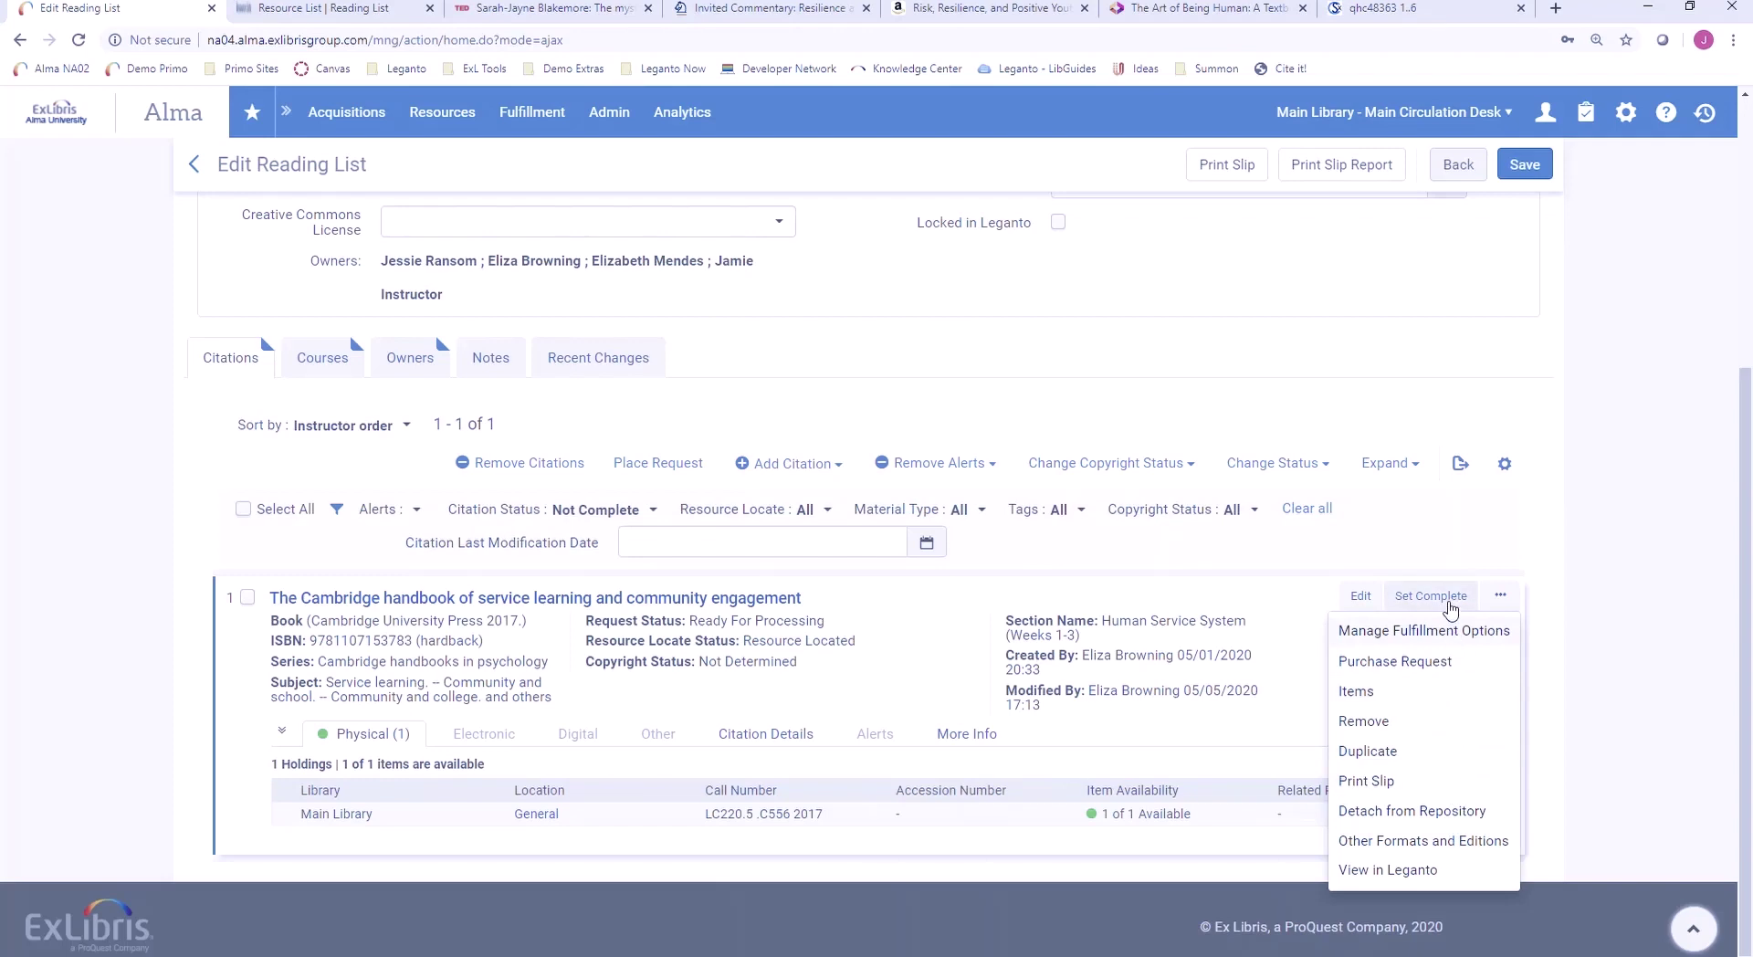
scroll(1451, 609, "up", 5)
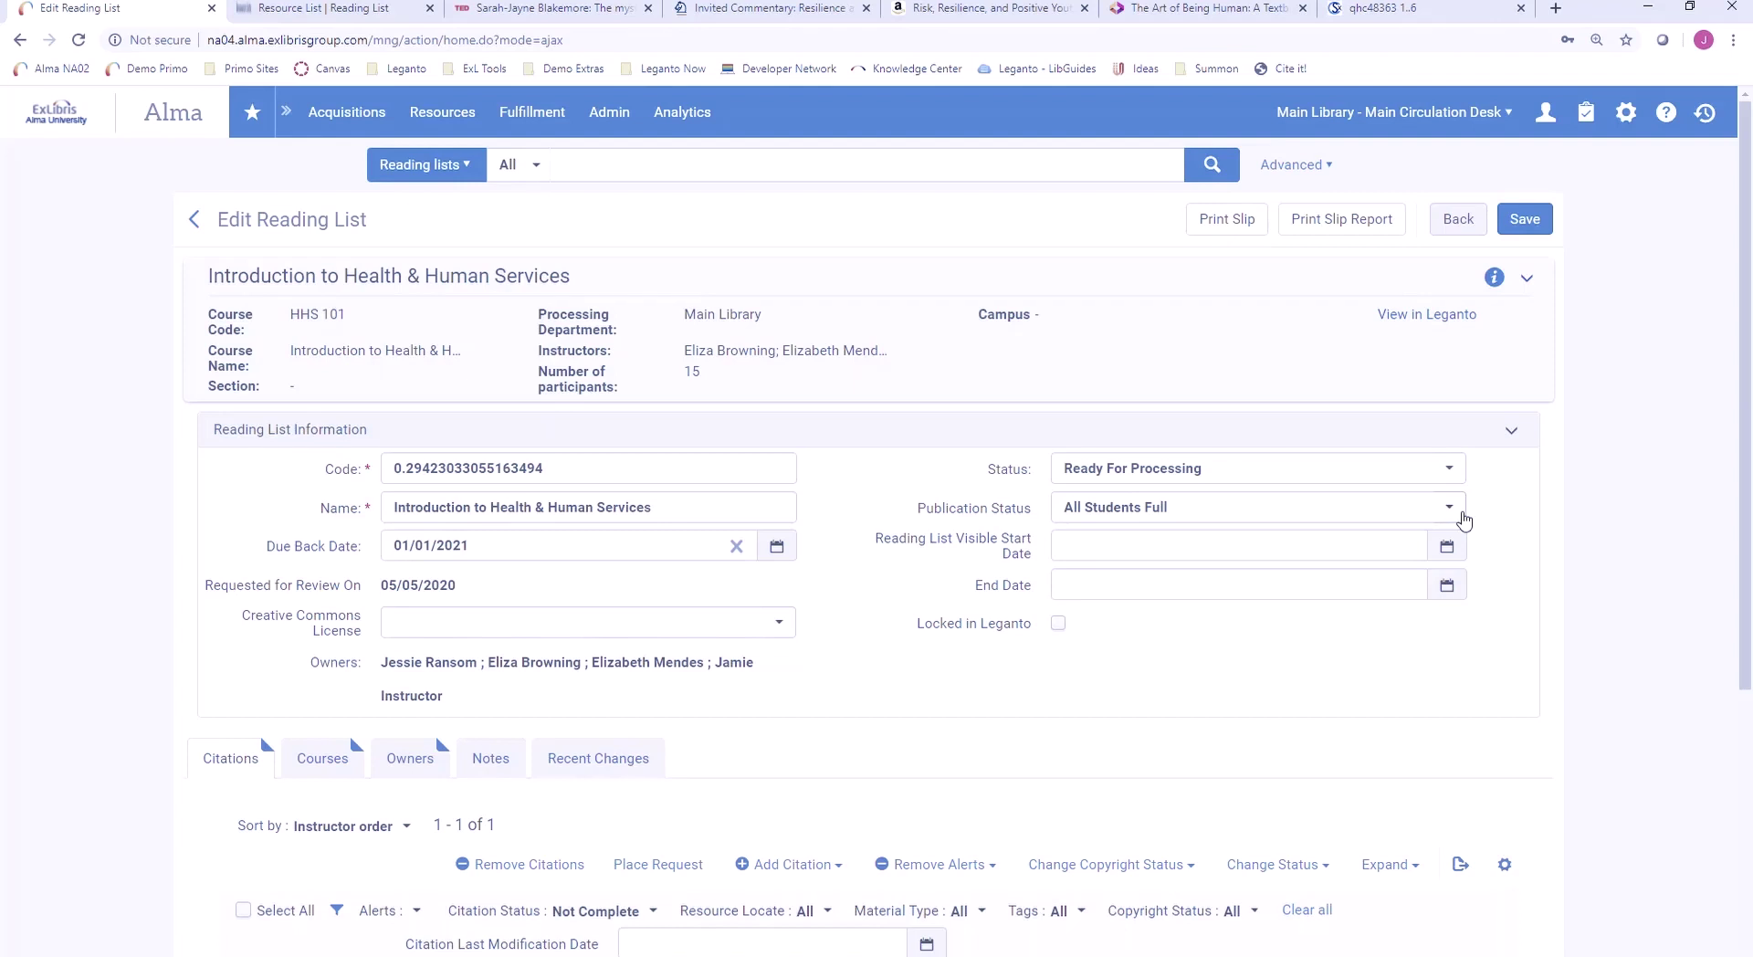
- Open the course reserves citations across all reading lists and narrow them to the citation status Not Complete
left_click(559, 112)
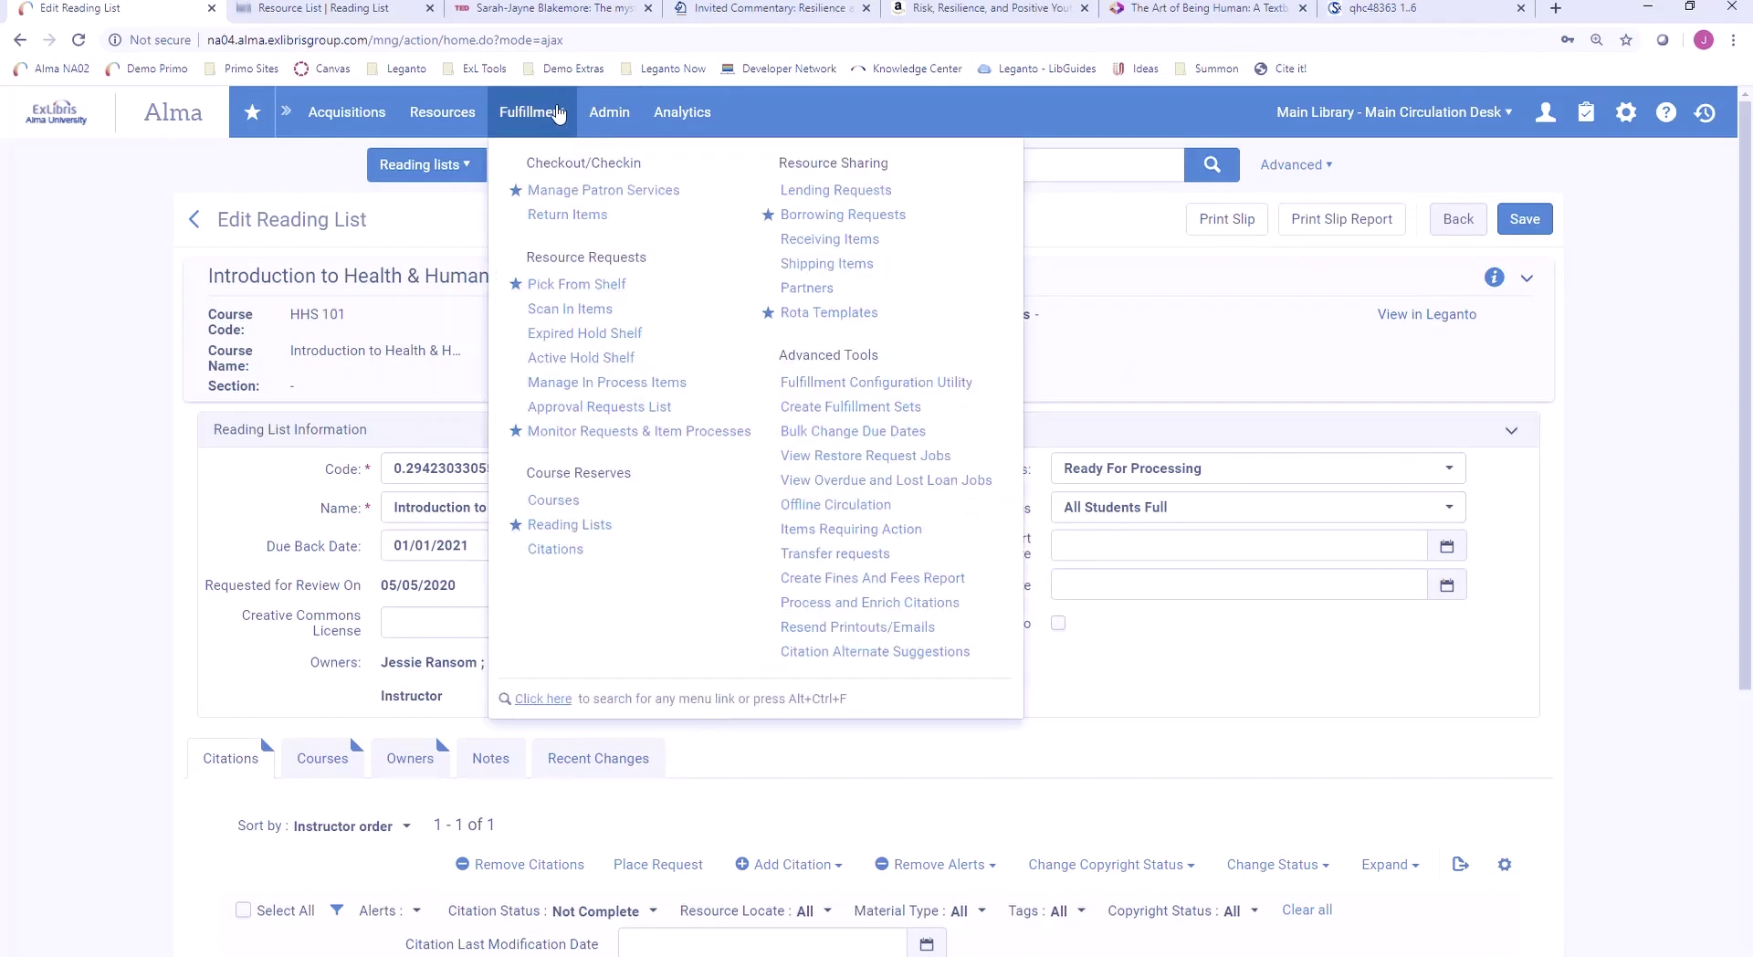
left_click(566, 551)
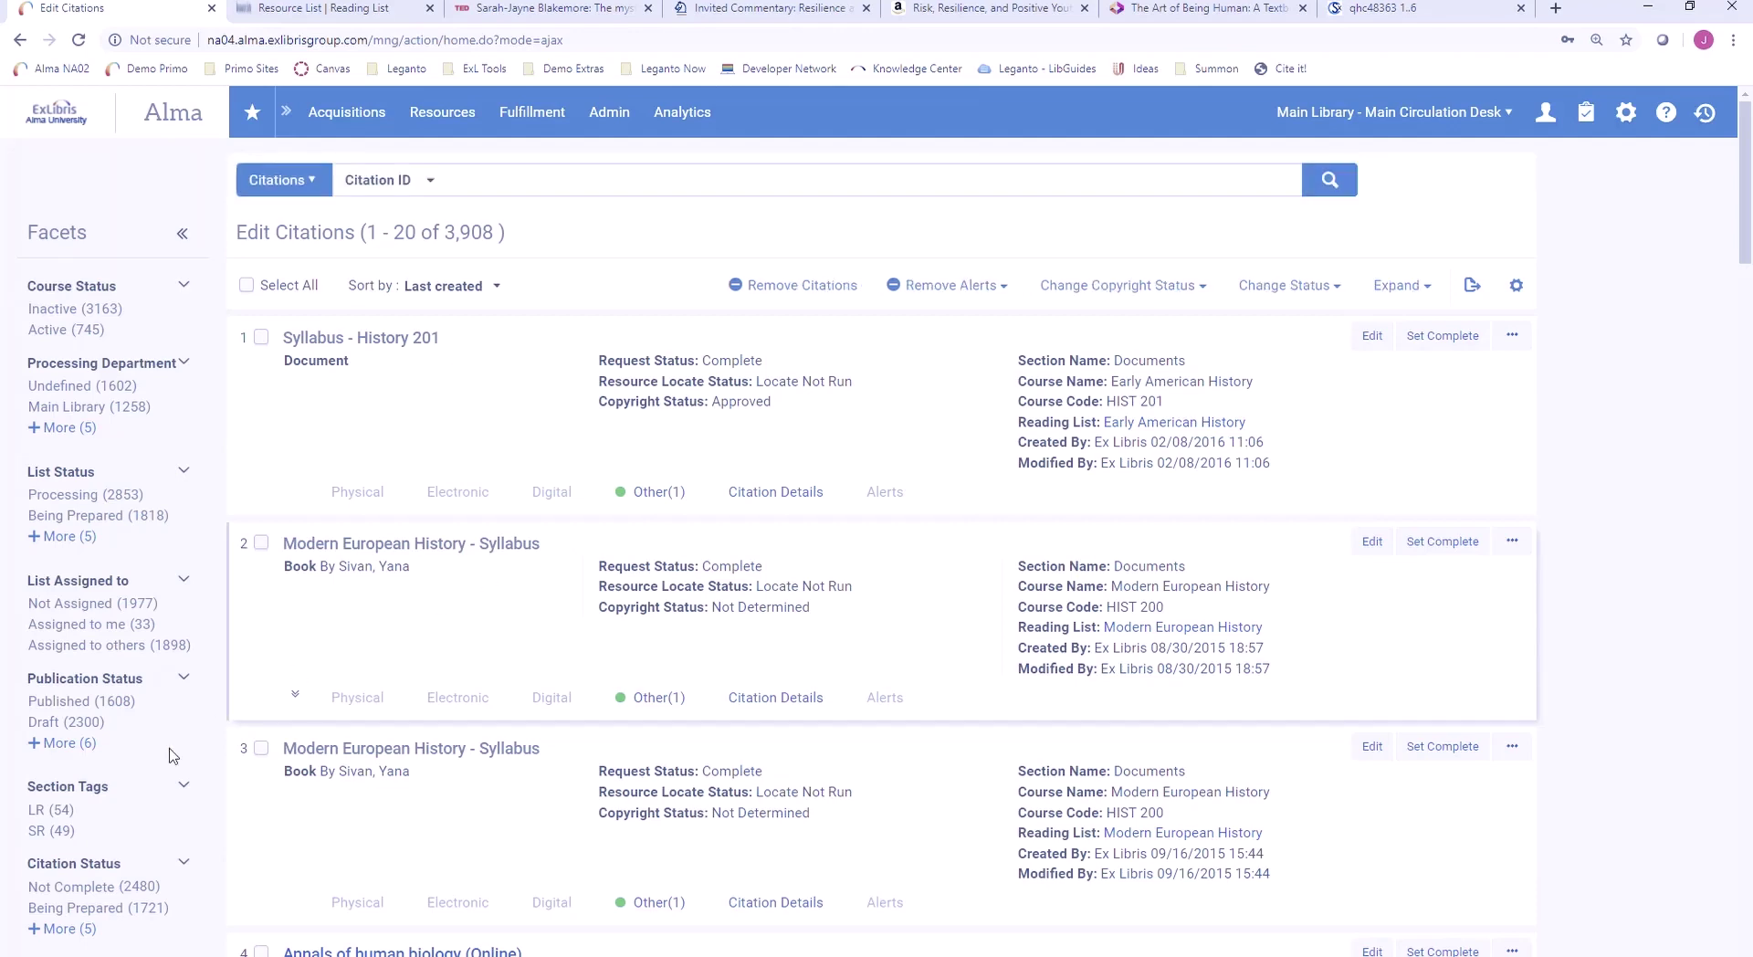
scroll(105, 795, "down", 2)
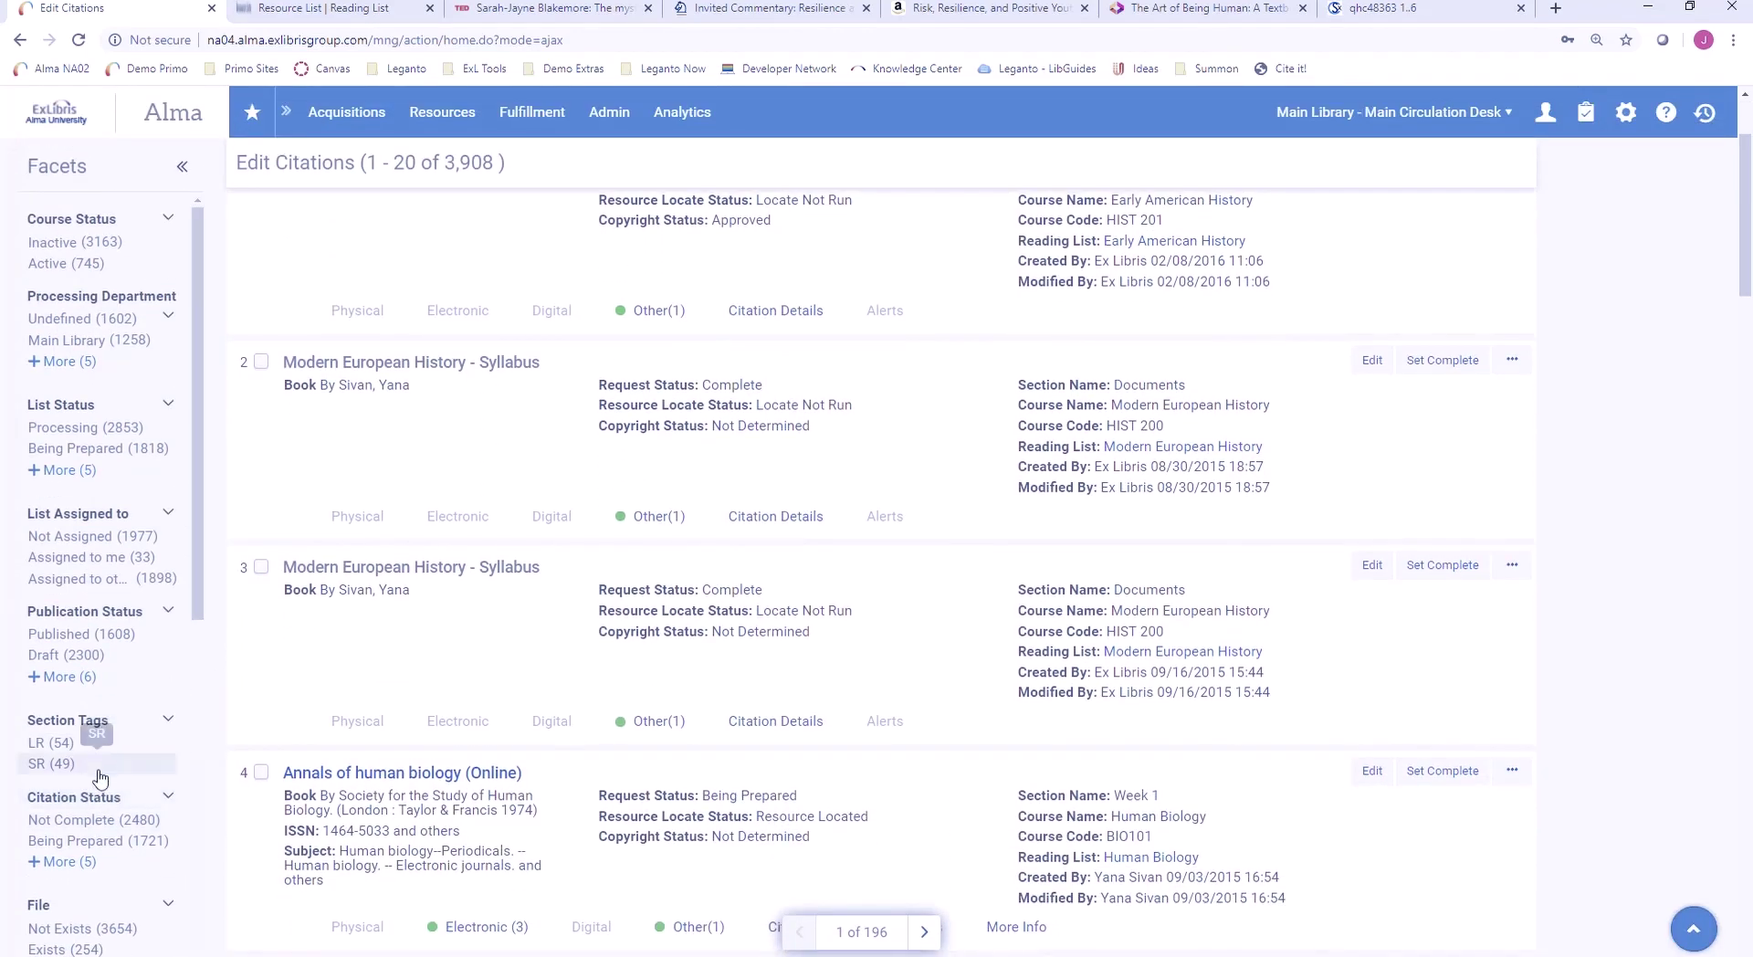
left_click(87, 822)
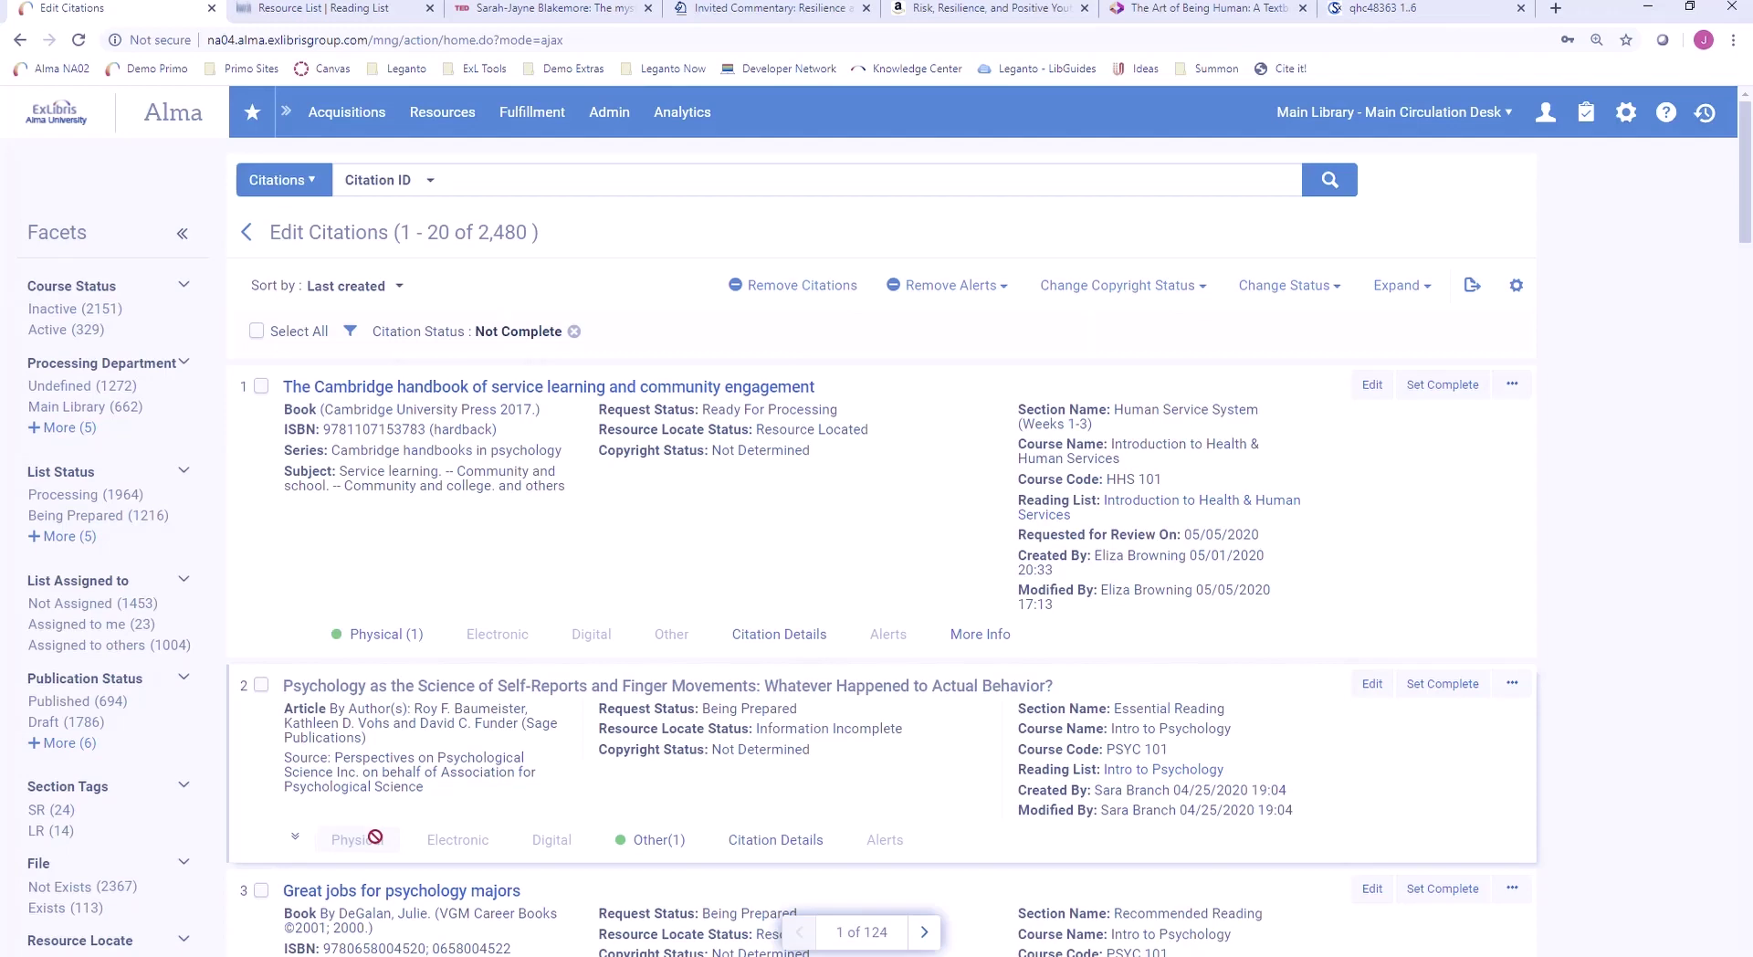
- Open the Leganto Usage Report and examine its Instructor Activity charts, including the reading lists by academic department
mouse_move(687, 122)
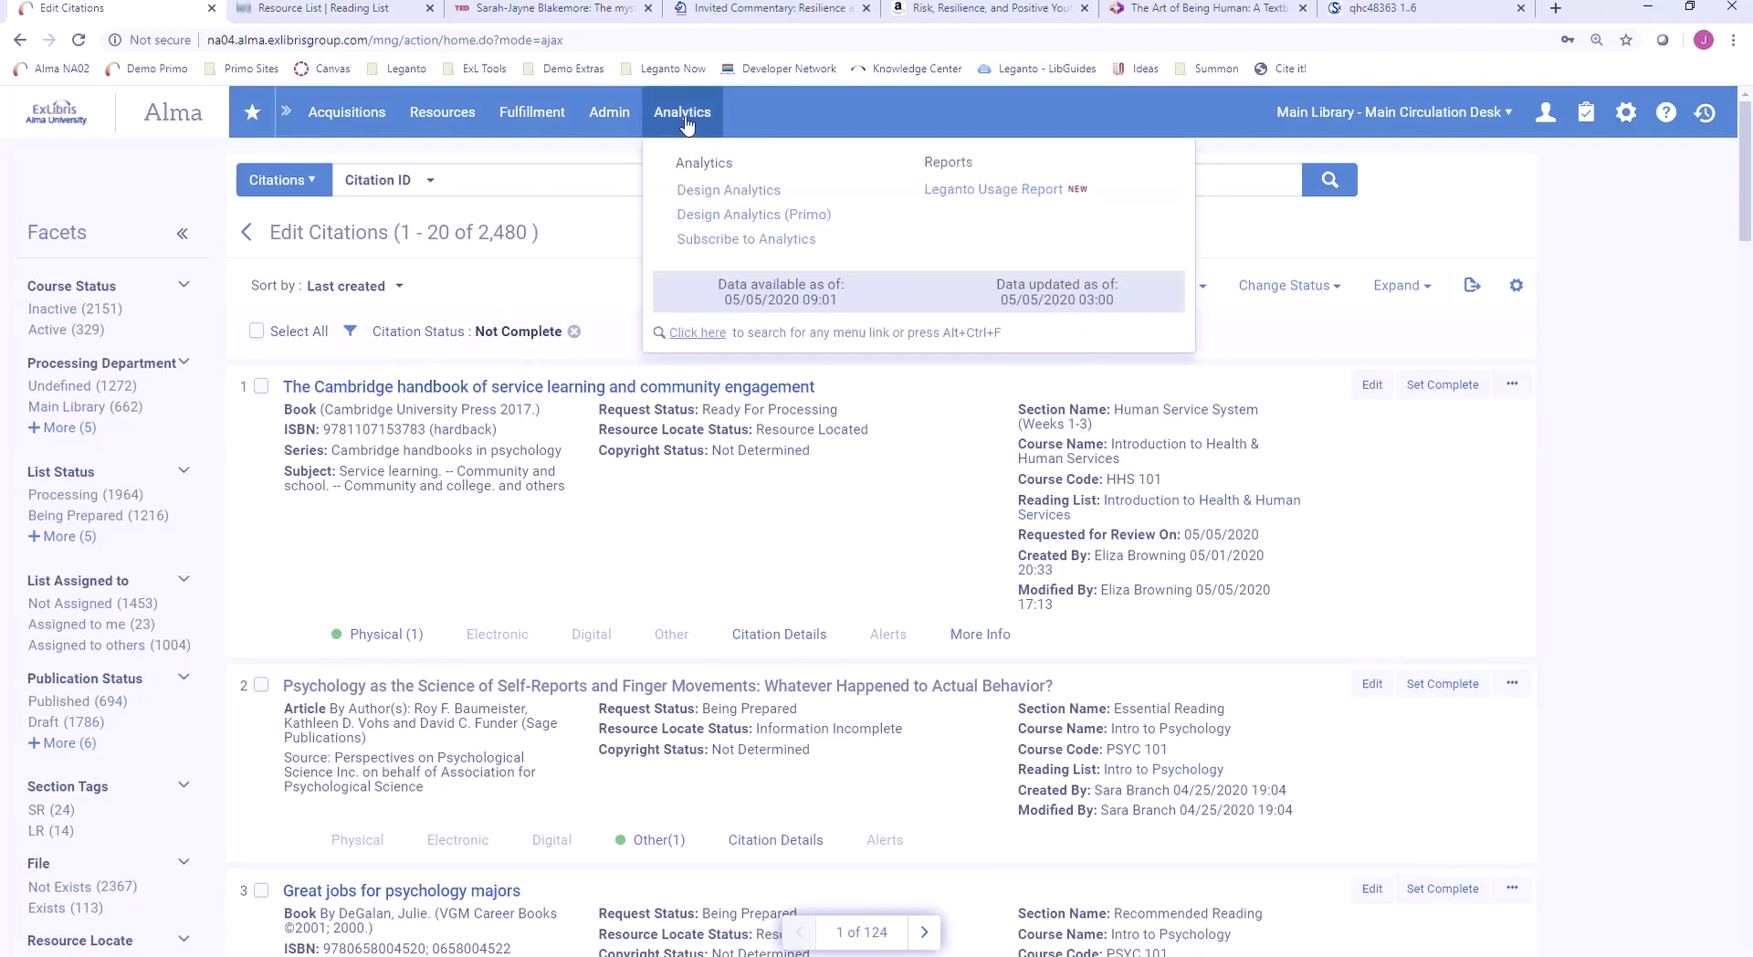
left_click(973, 199)
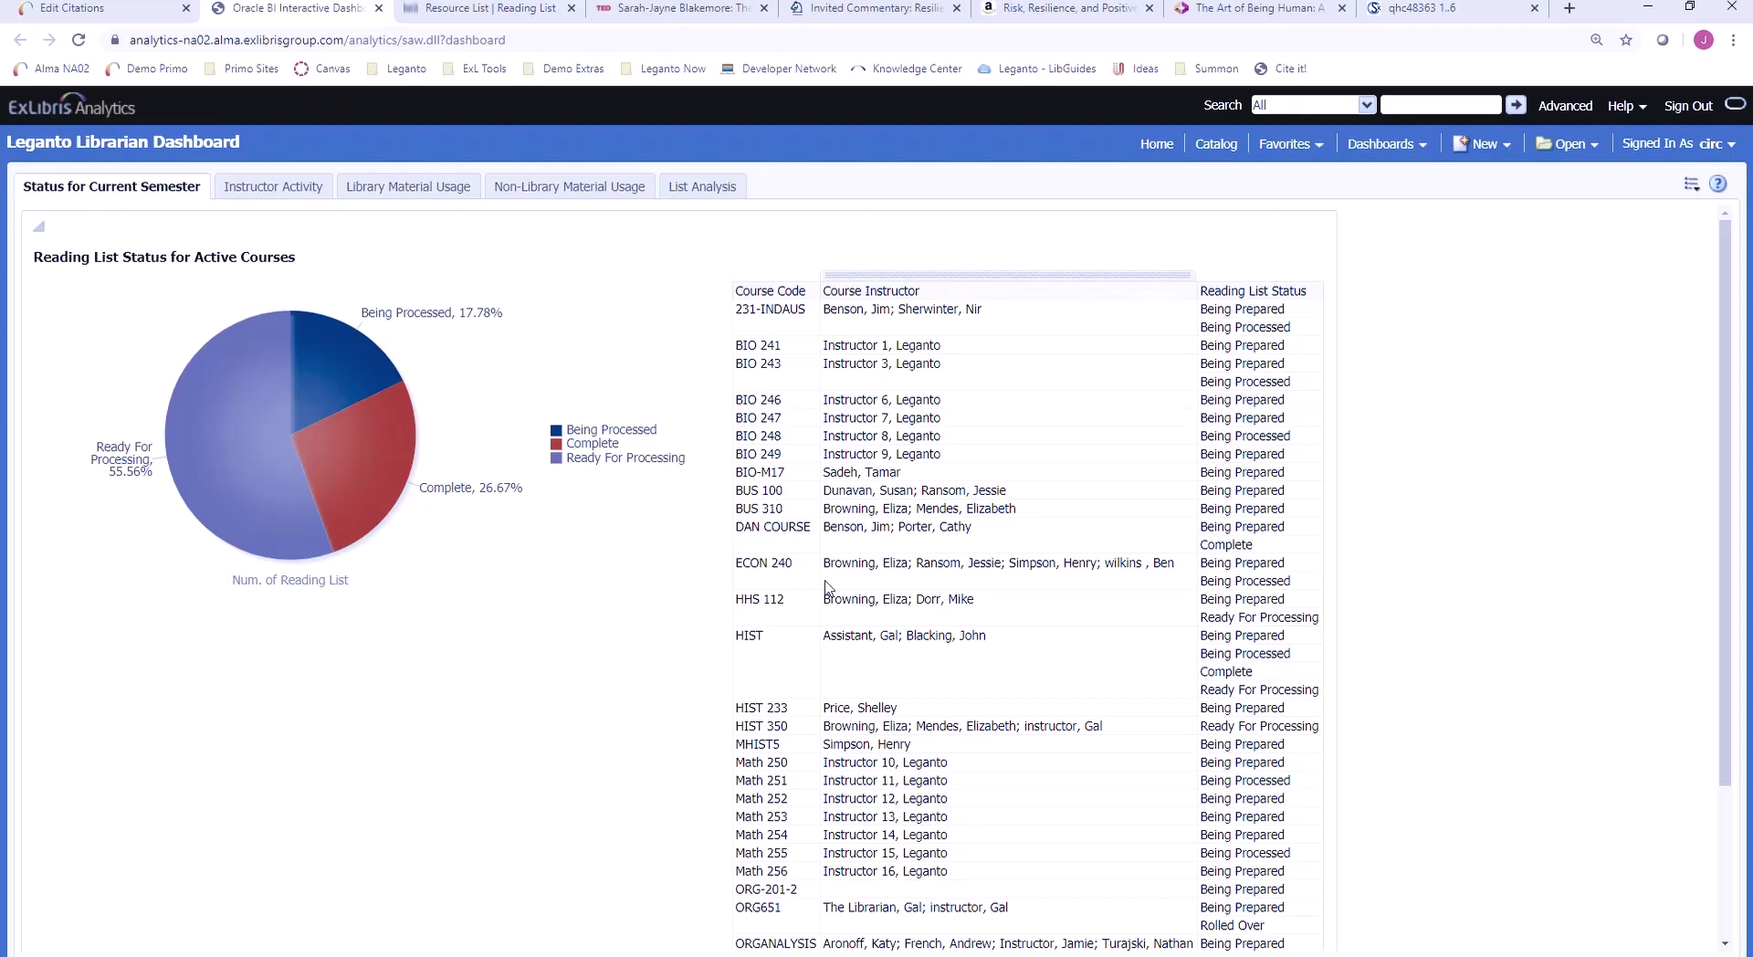
left_click(262, 188)
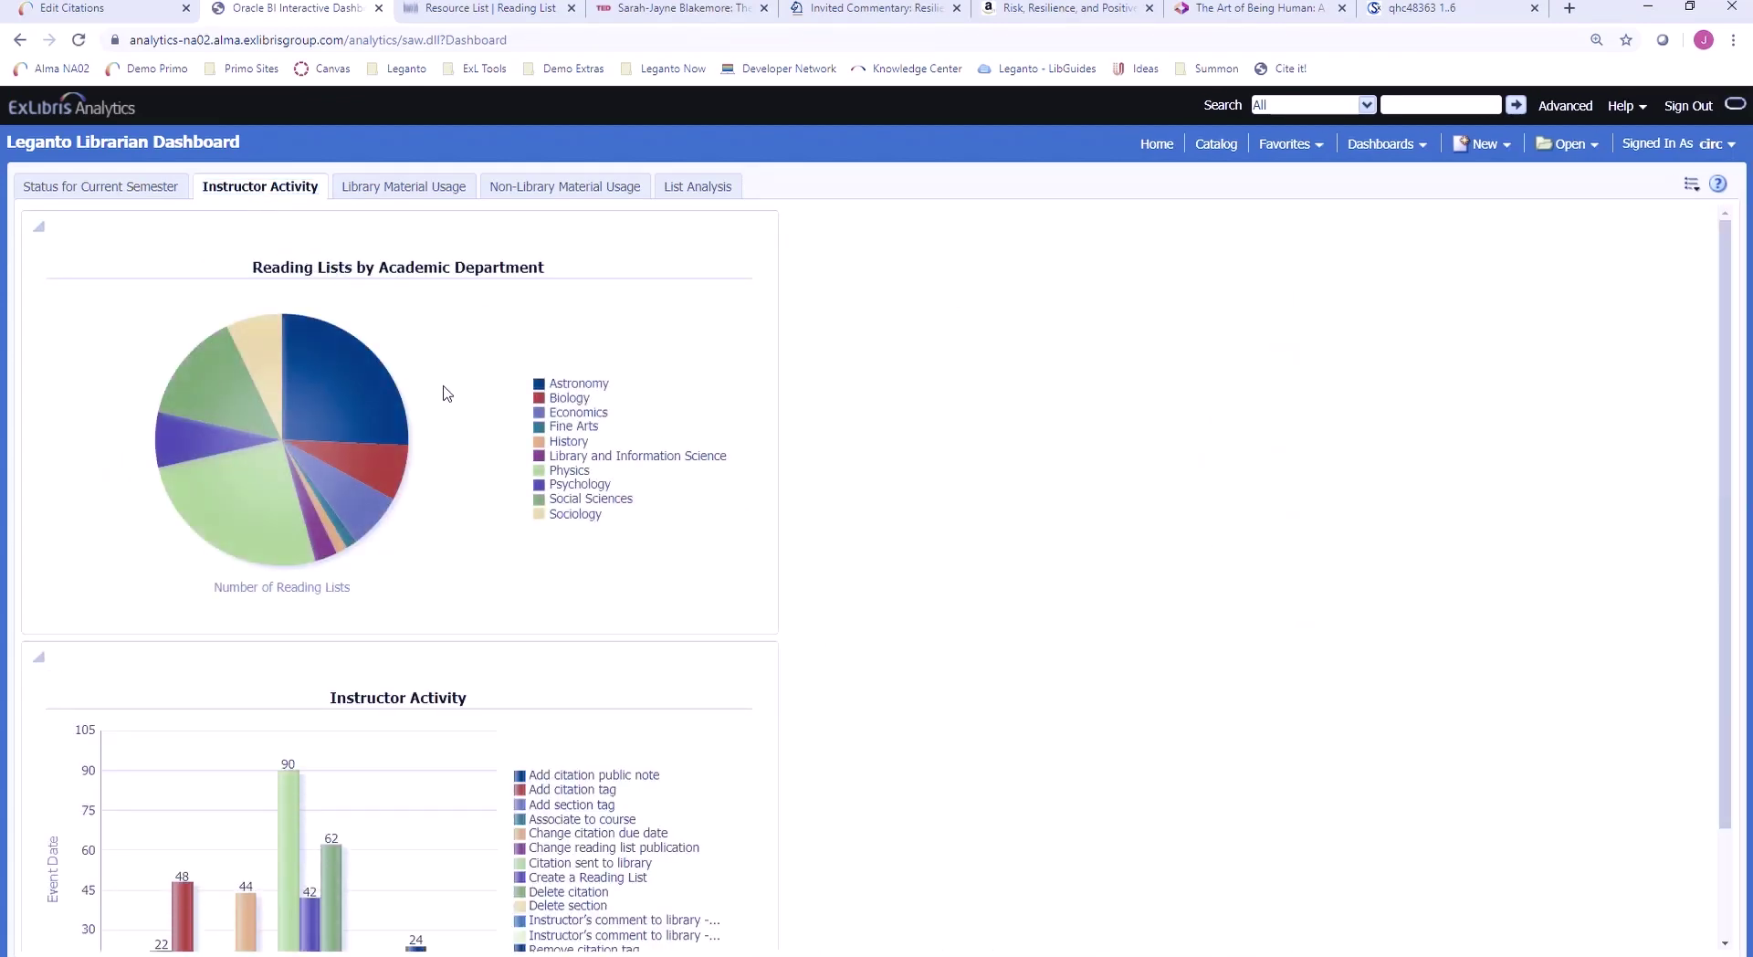
scroll(771, 557, "down", 1)
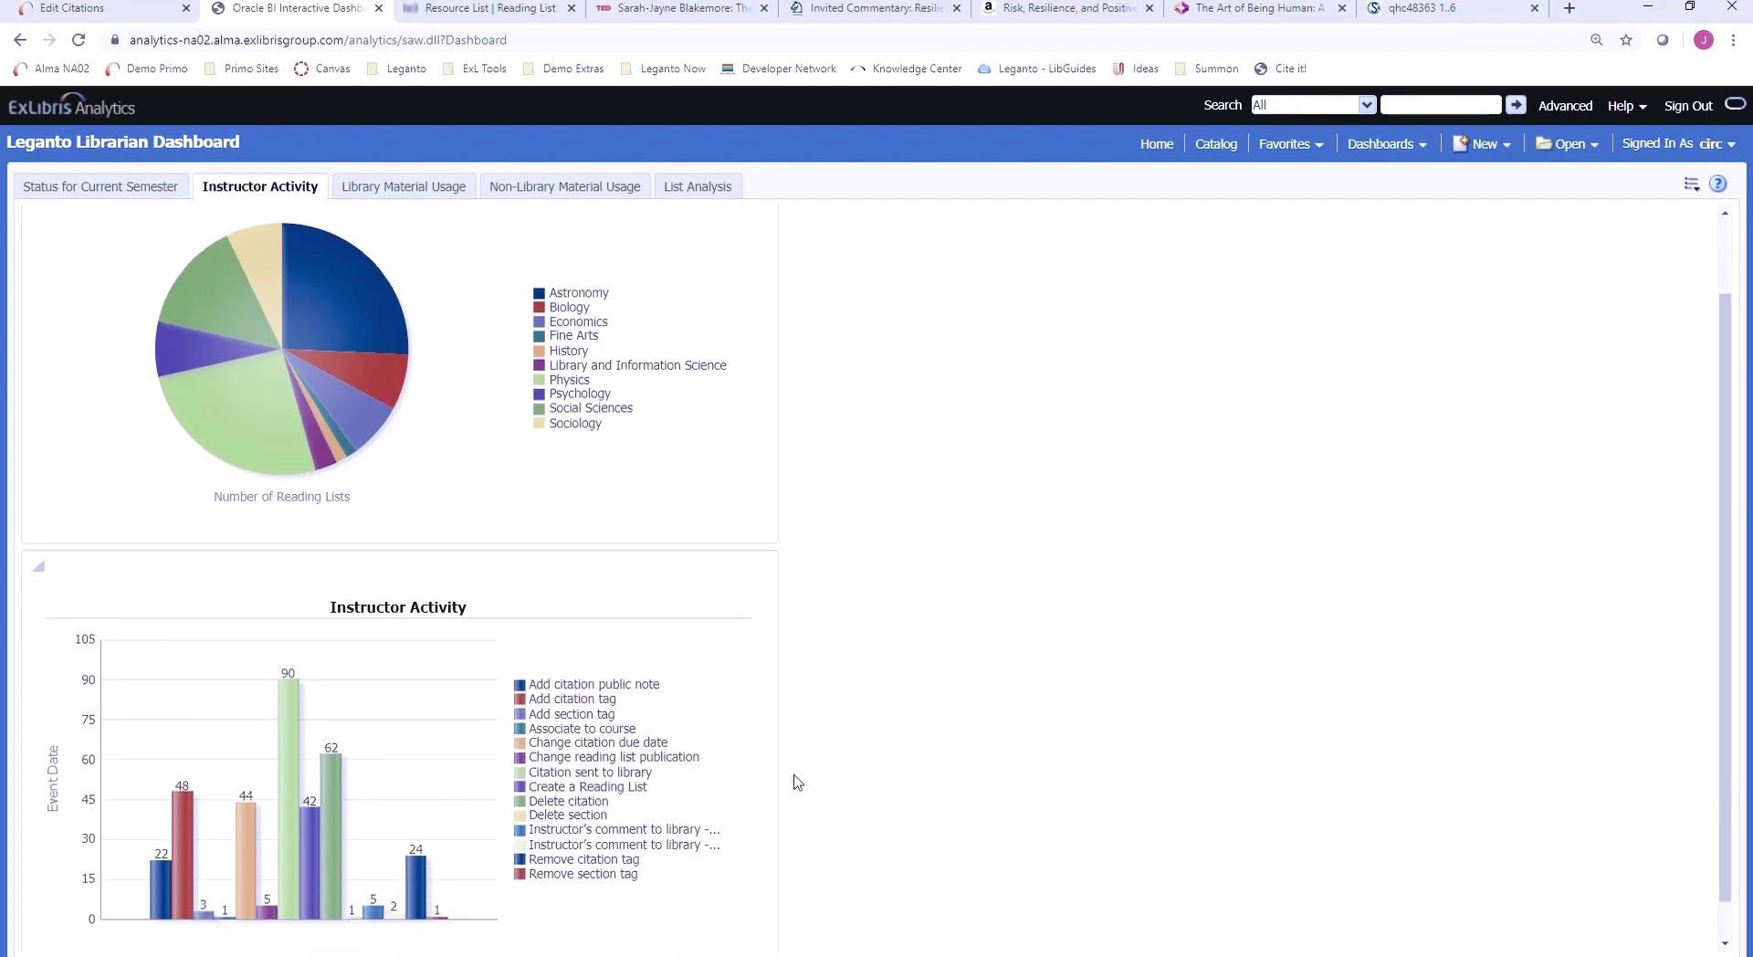
mouse_move(245, 439)
mouse_move(351, 457)
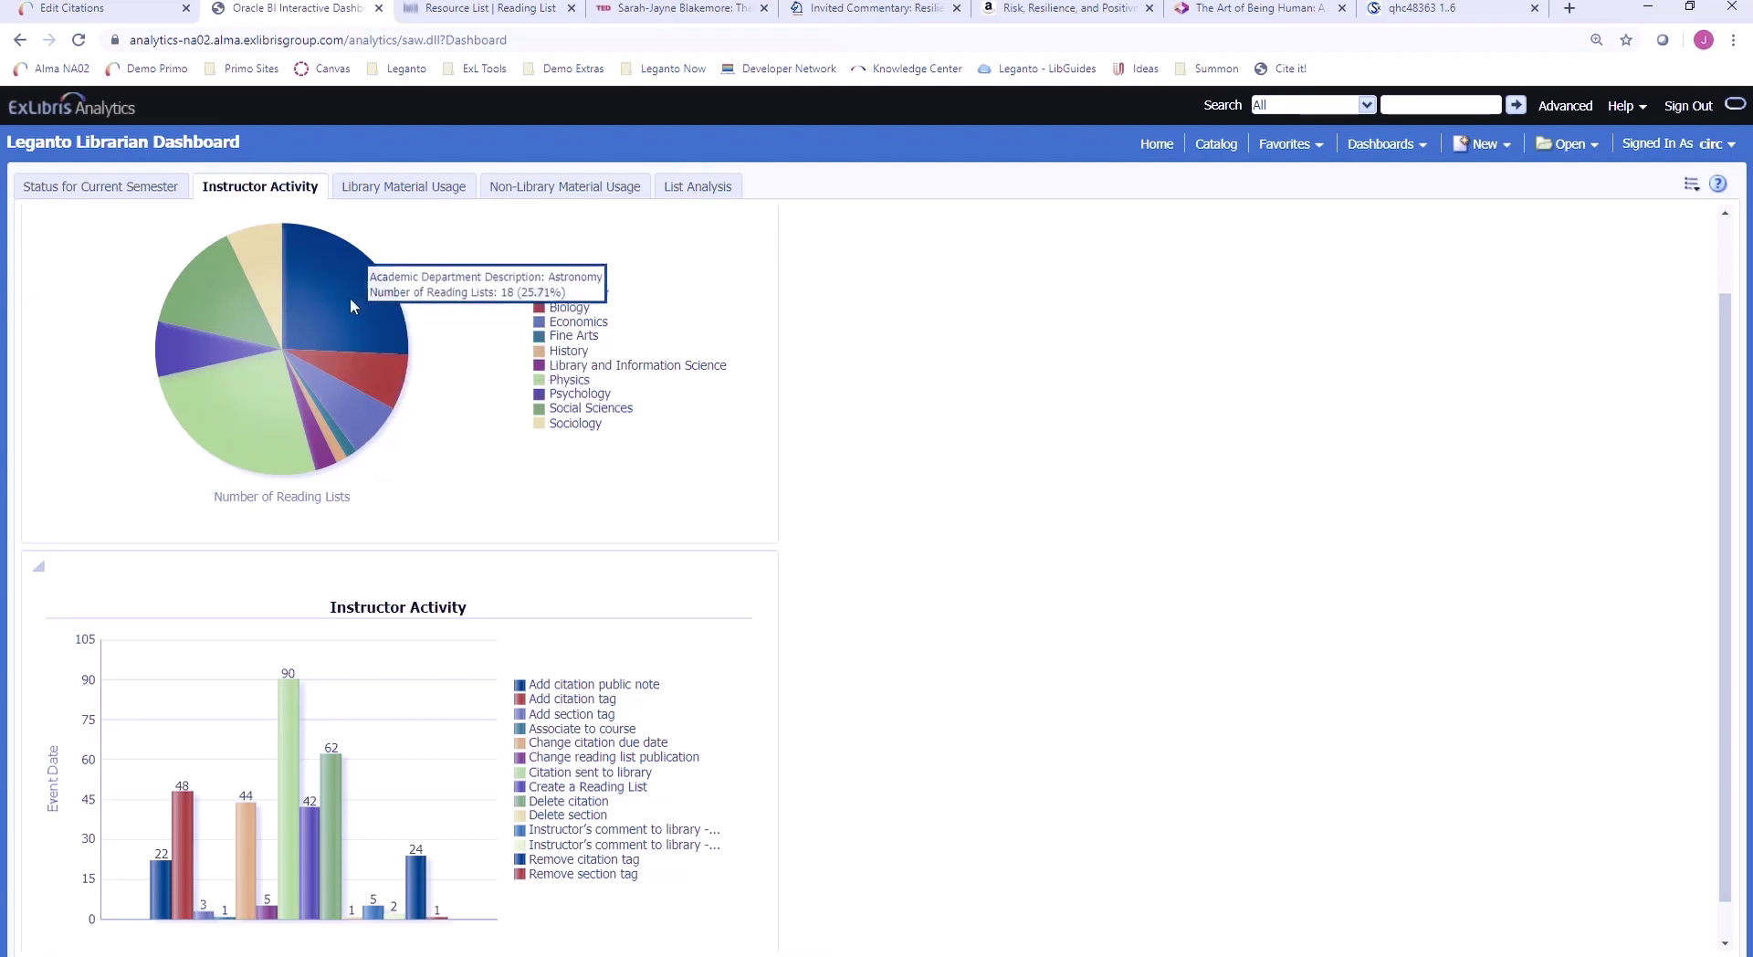
- Review the Library Material Usage report, covering course reserves loans, physical item loans and usage of library e-resources
left_click(373, 192)
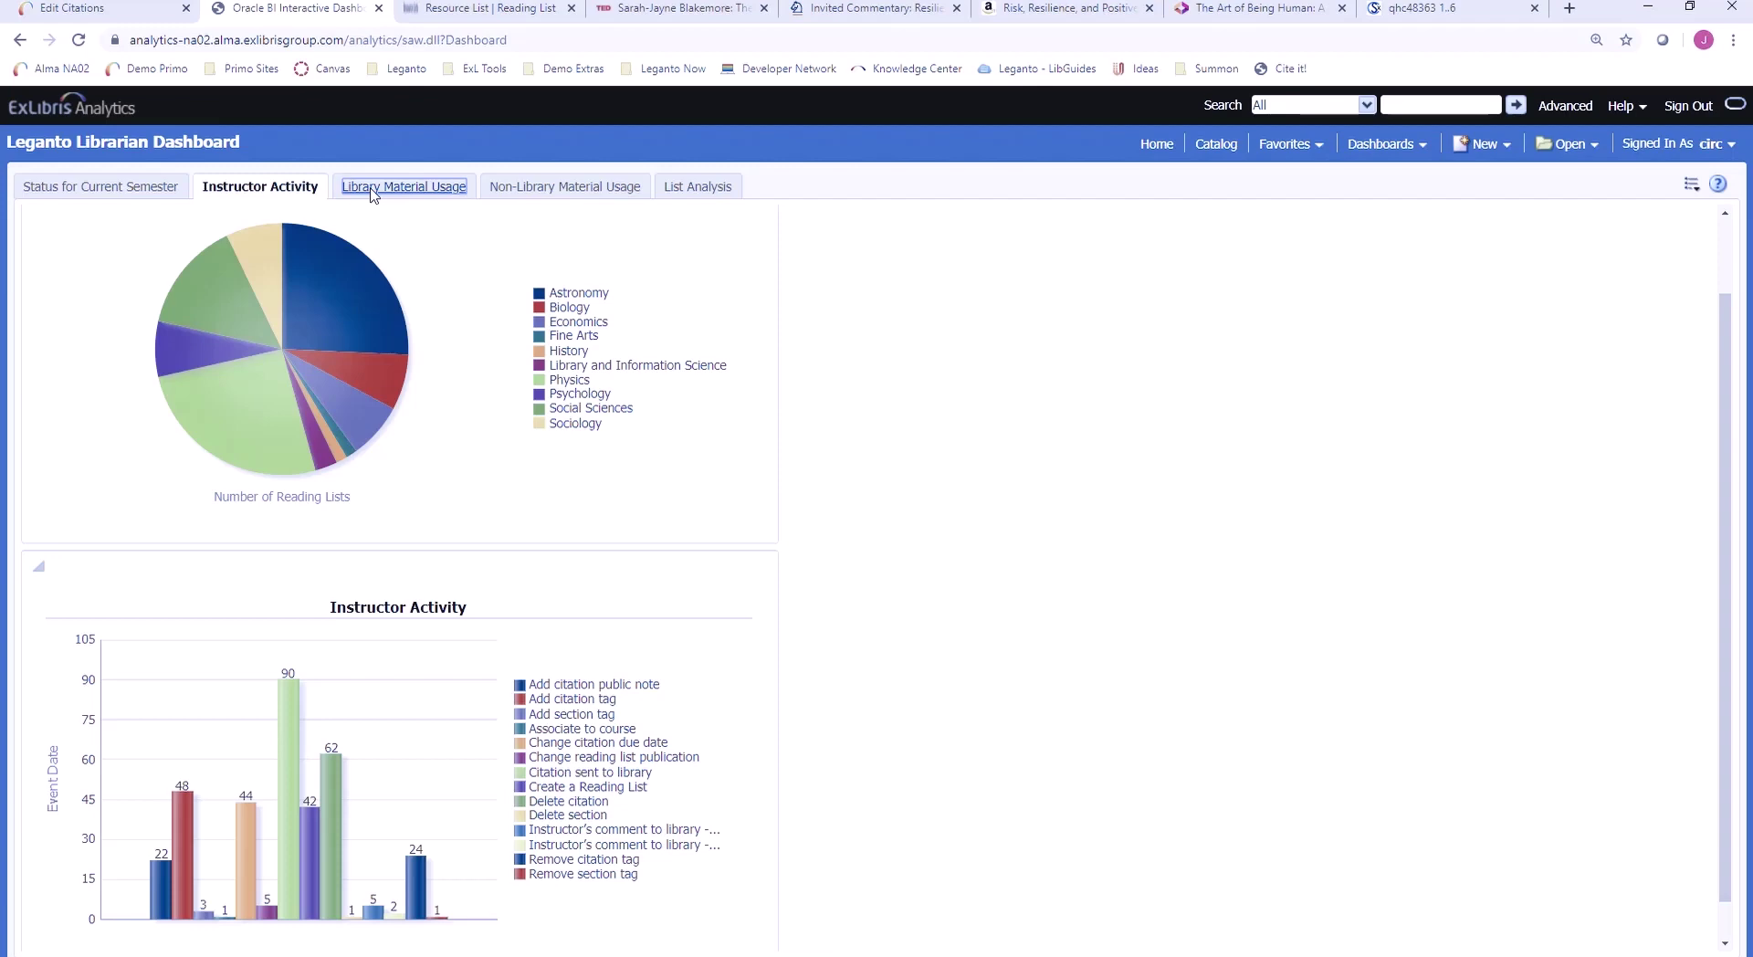
left_click(398, 190)
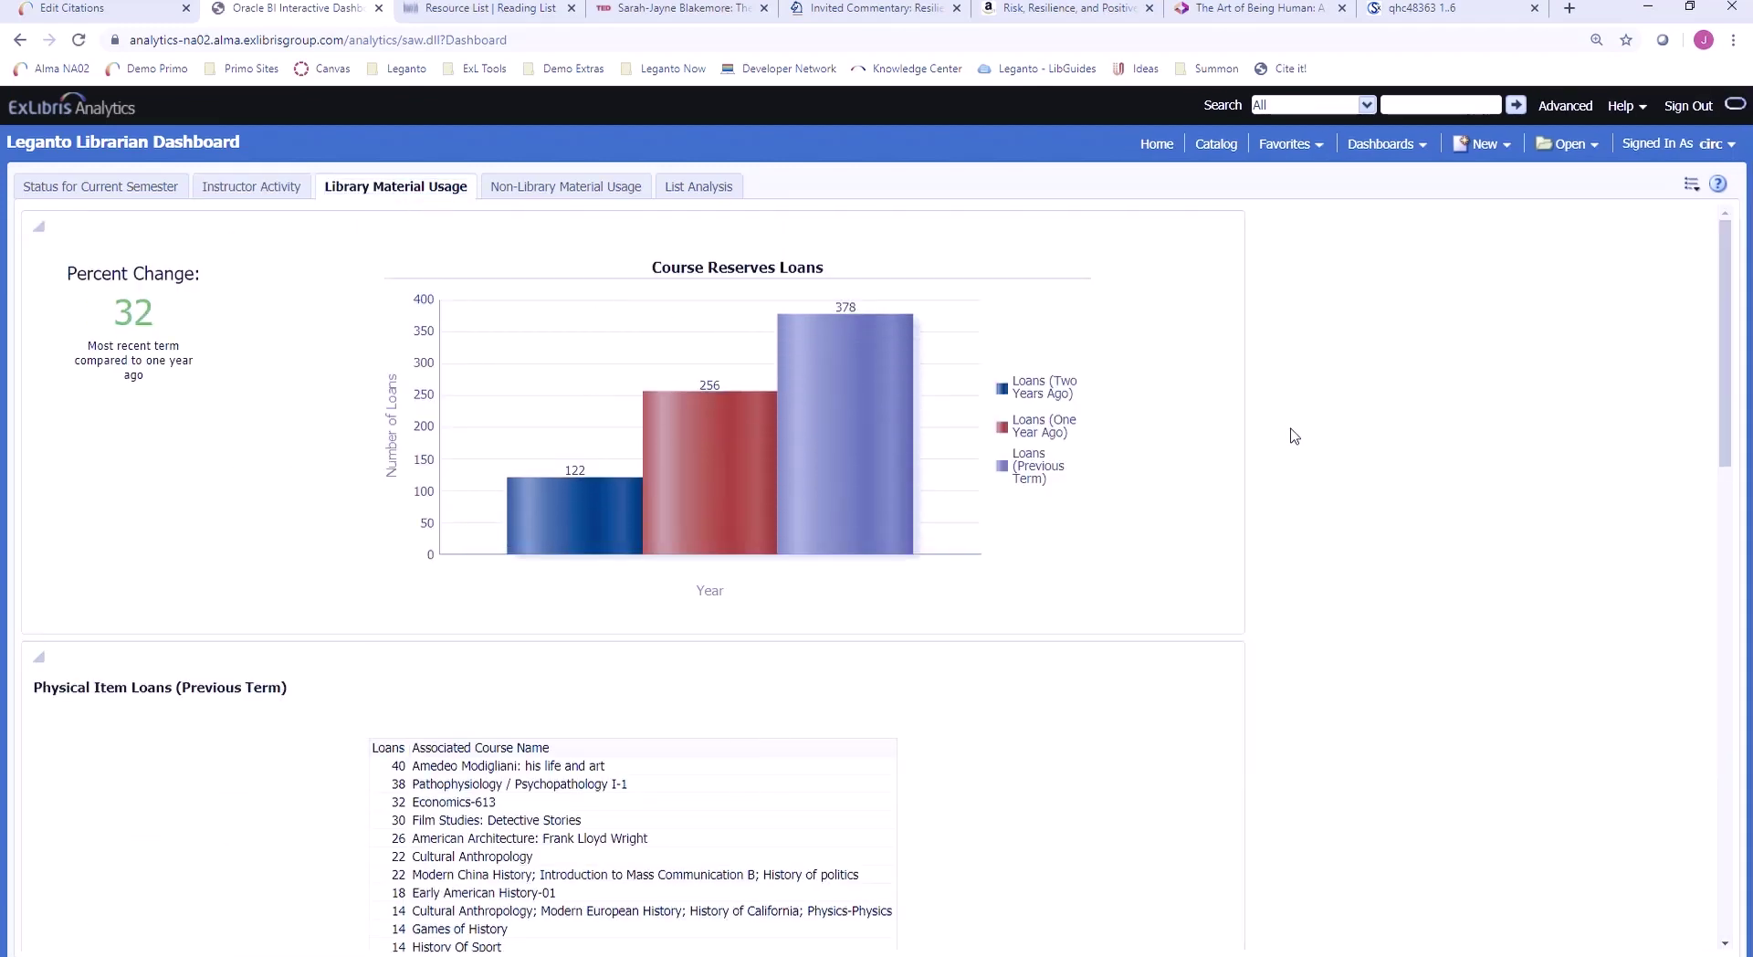
scroll(1294, 442, "down", 2)
scroll(1294, 442, "down", 7)
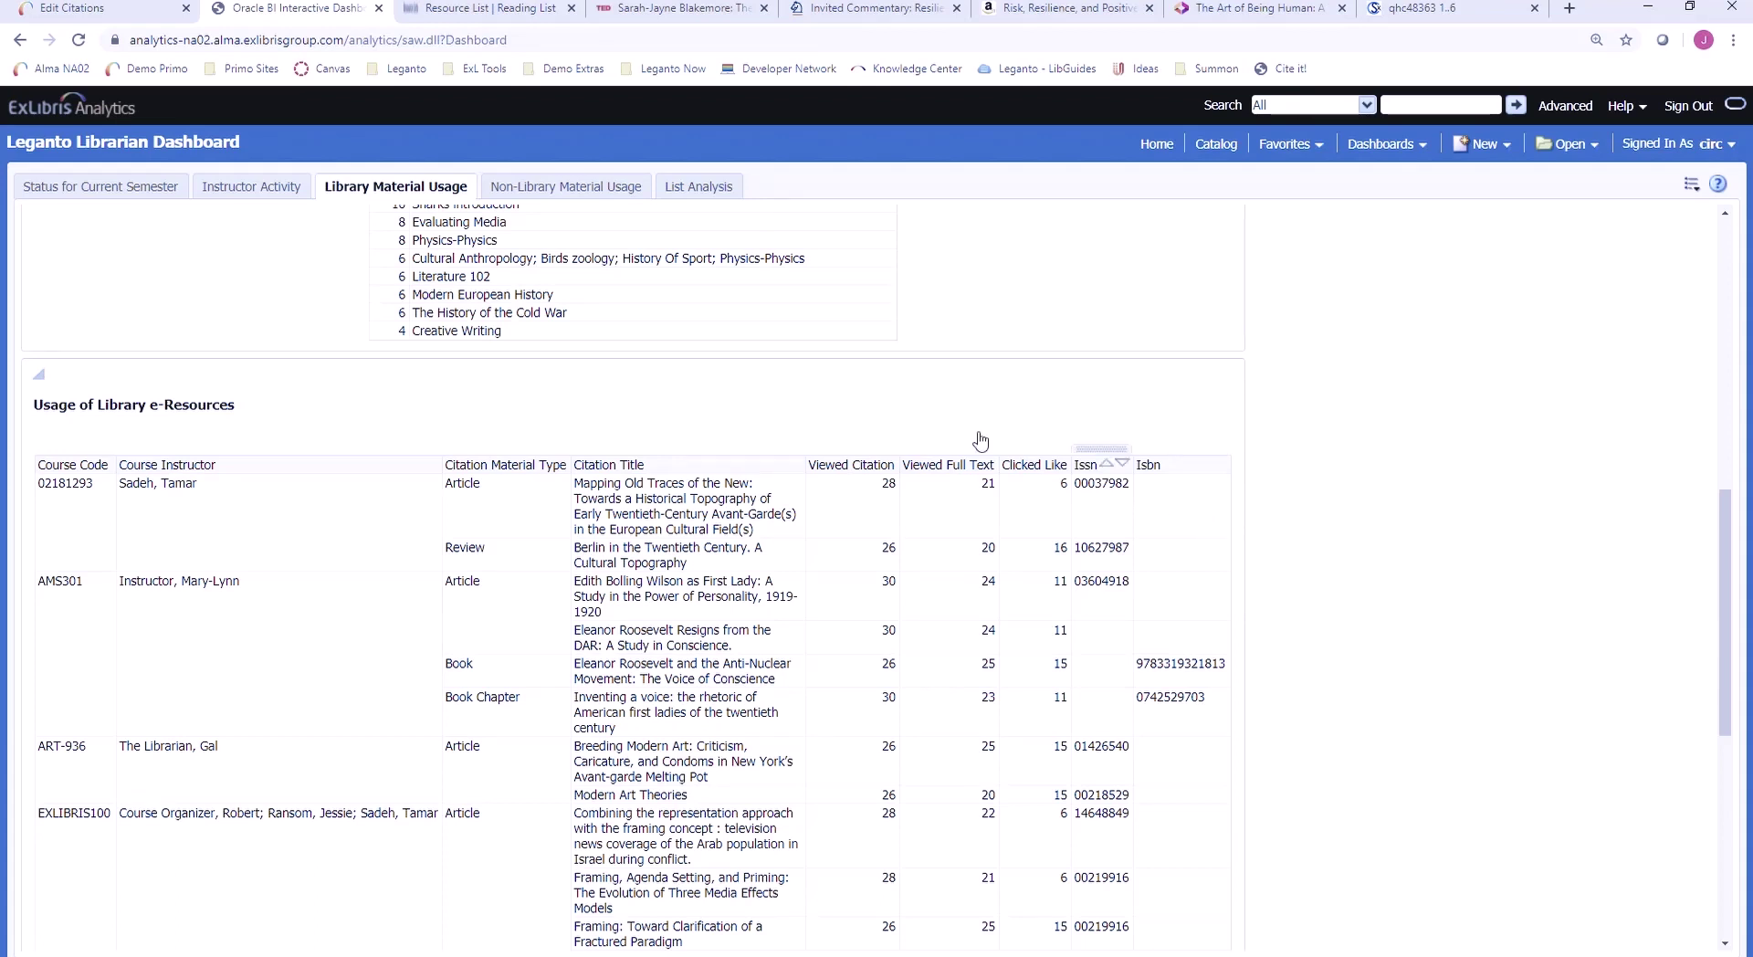
- Review the Non-Library Material Usage report and the List Analysis charts of students impacted and reading list stats per year
left_click(546, 194)
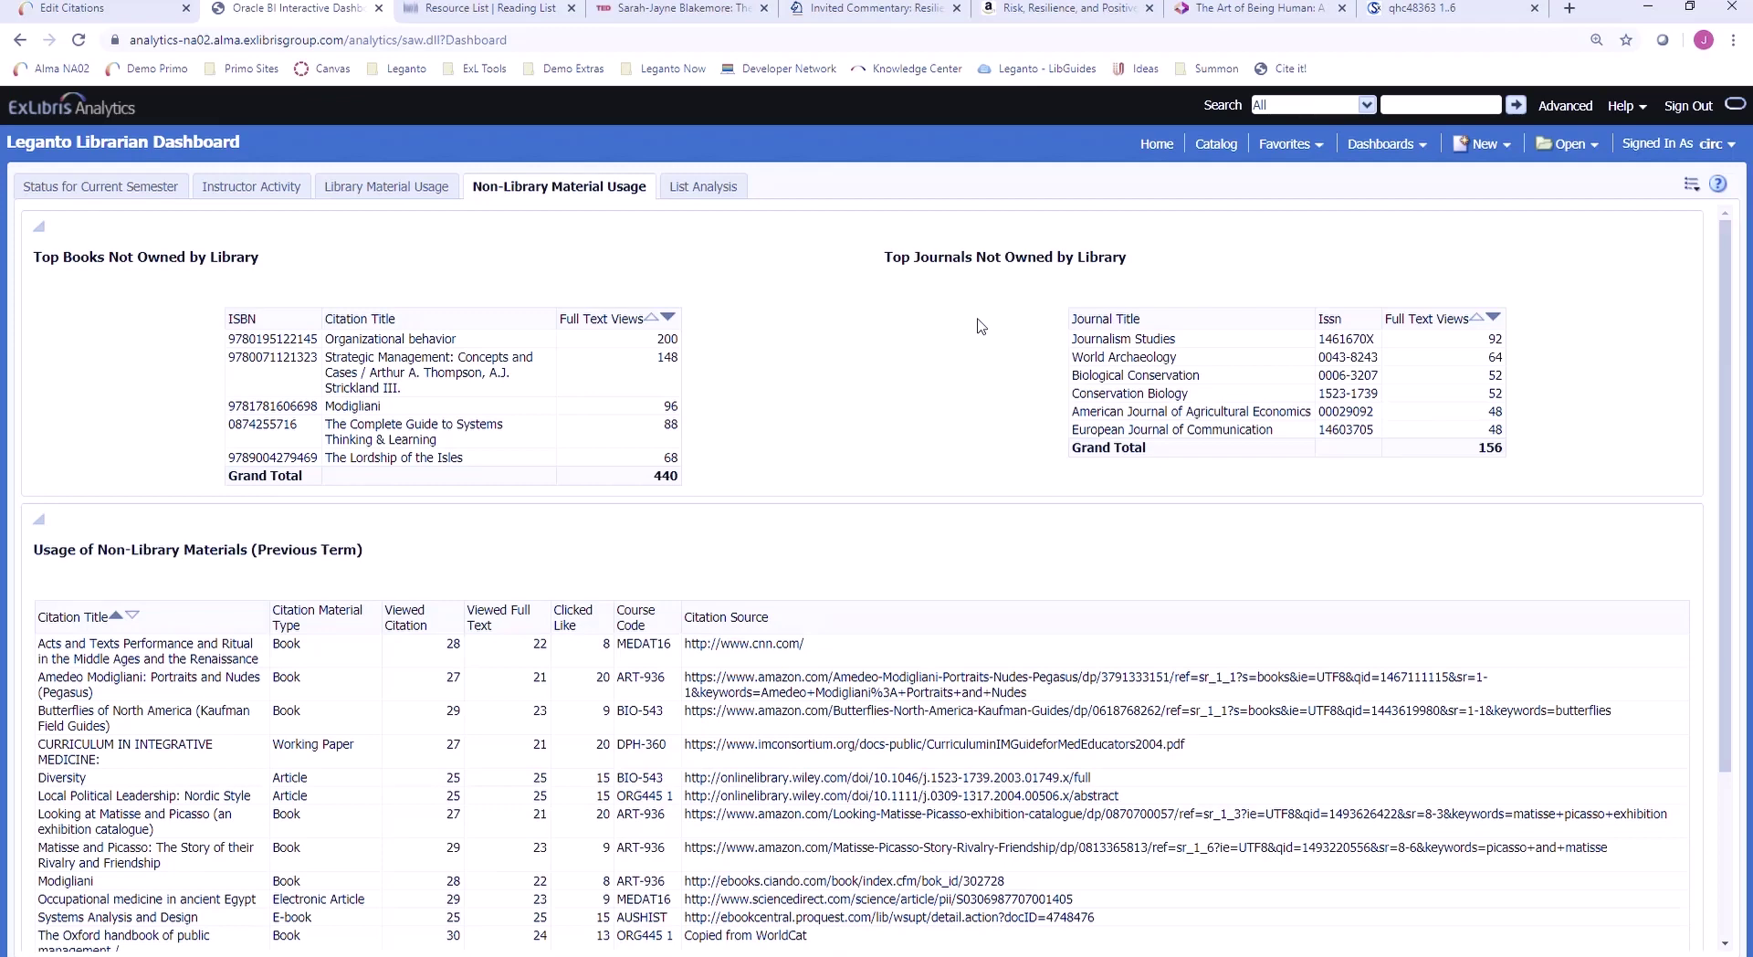
left_click(700, 192)
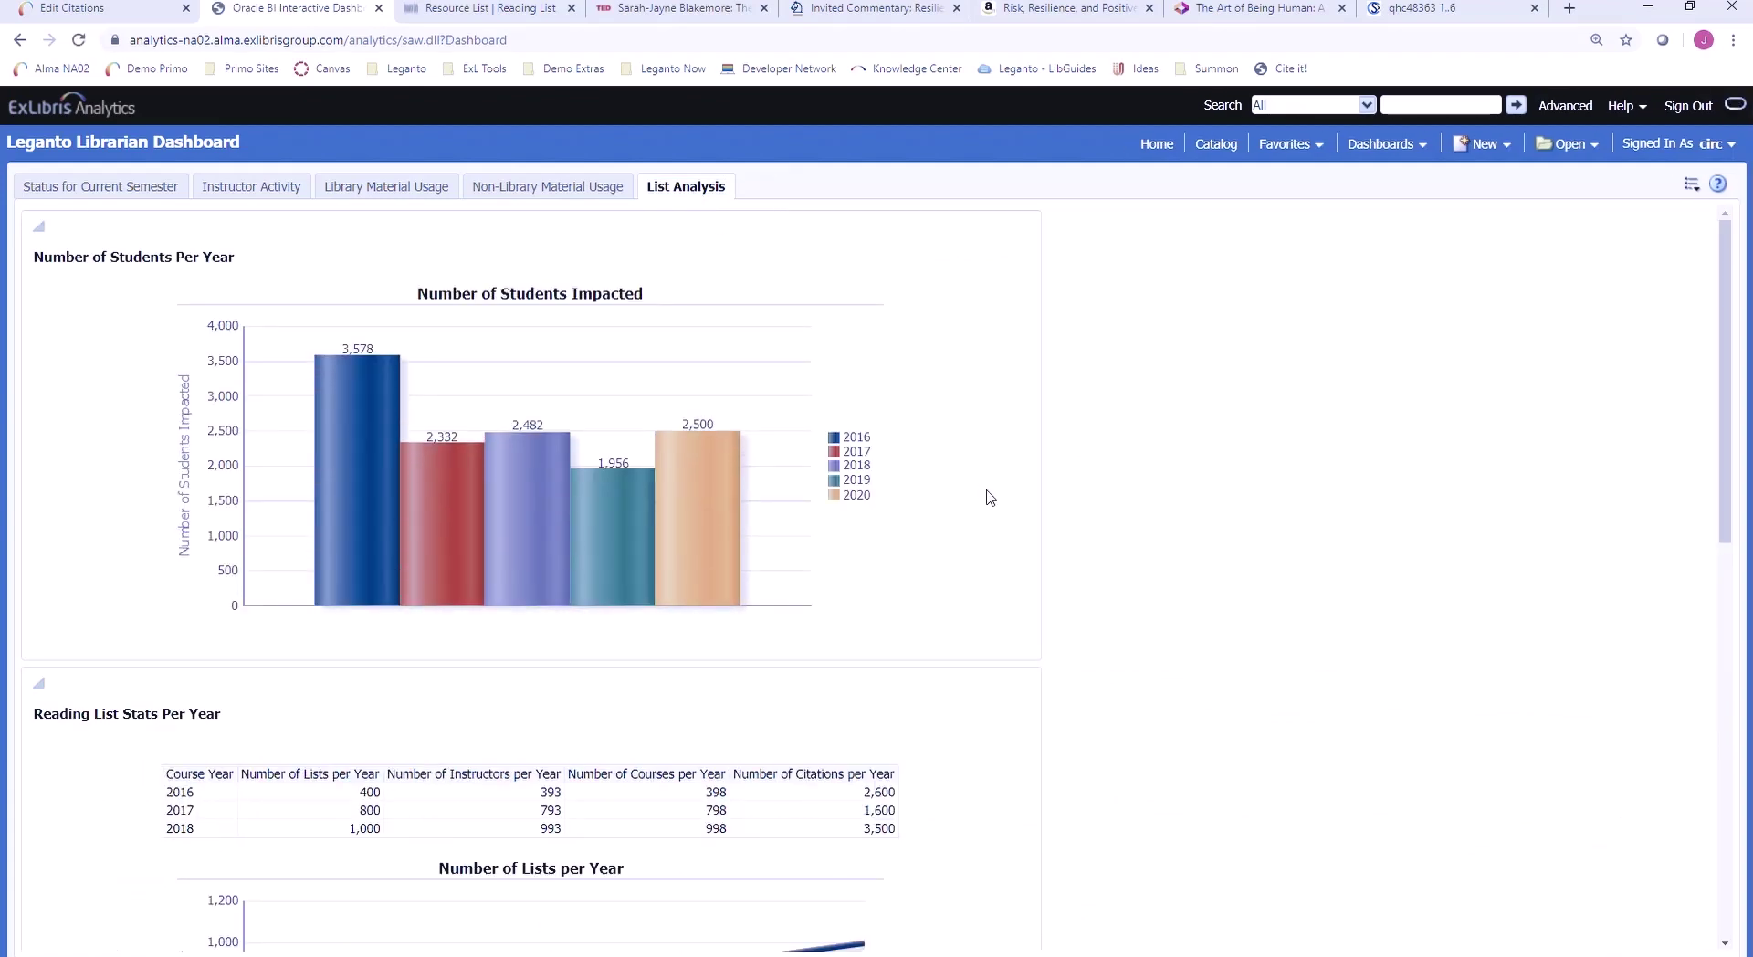
scroll(990, 498, "down", 1)
scroll(990, 498, "down", 2)
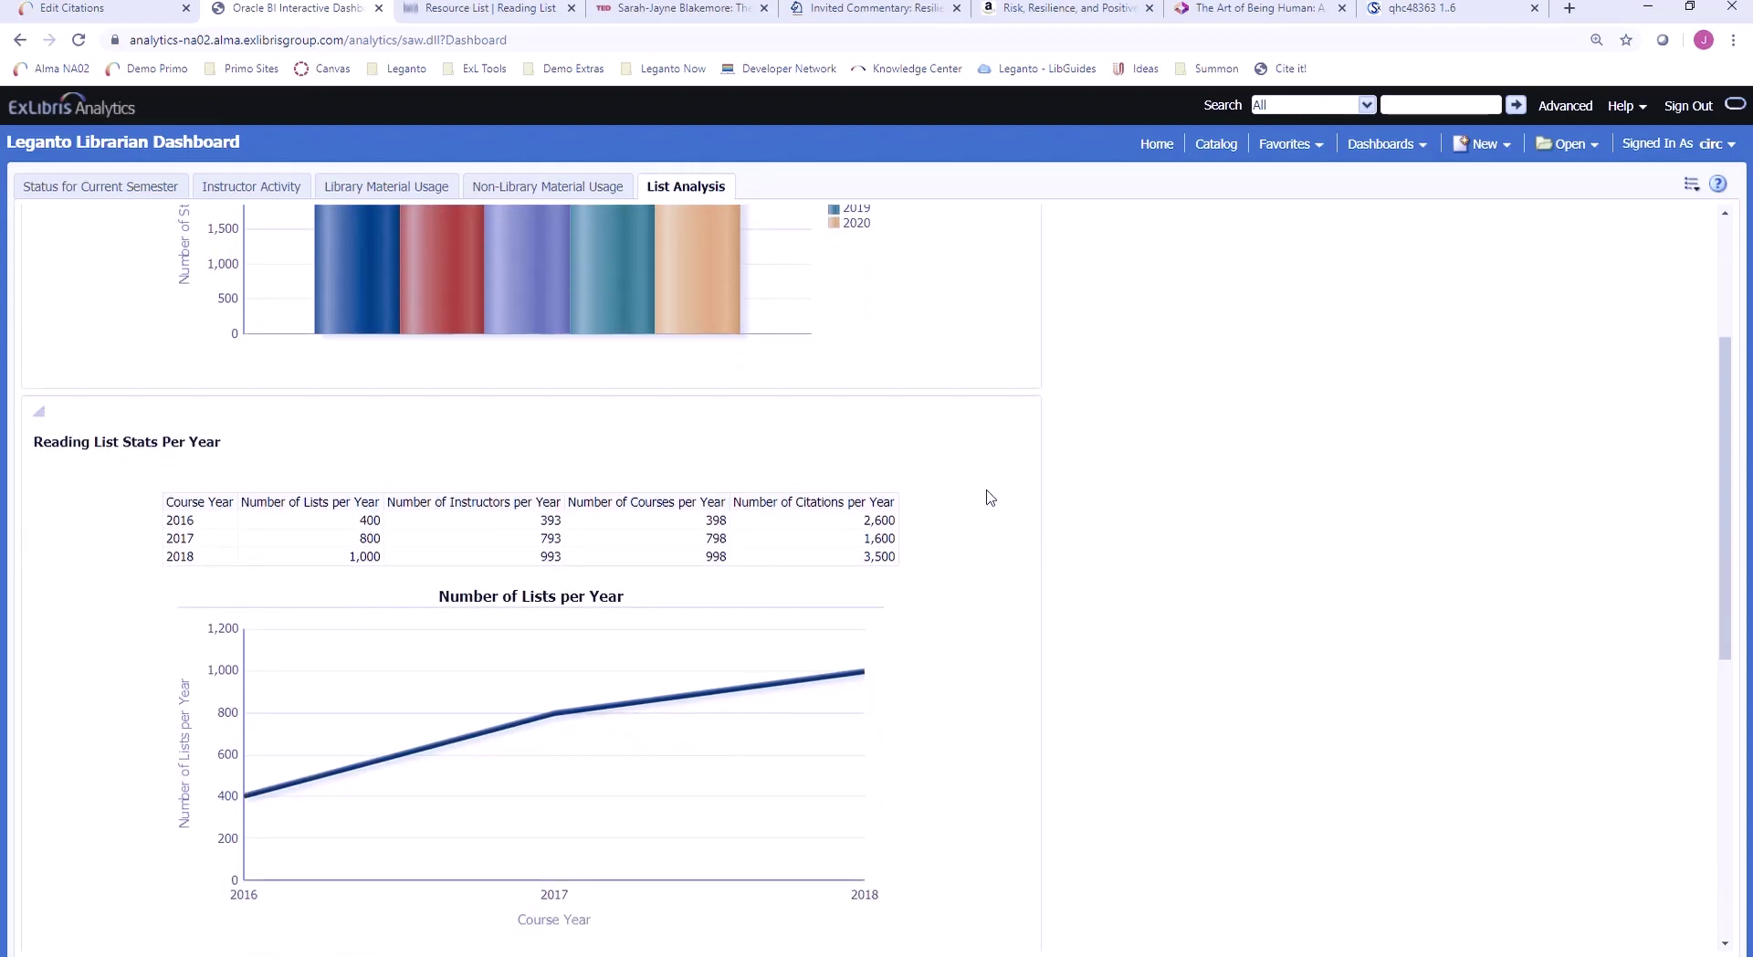
scroll(990, 497, "up", 3)
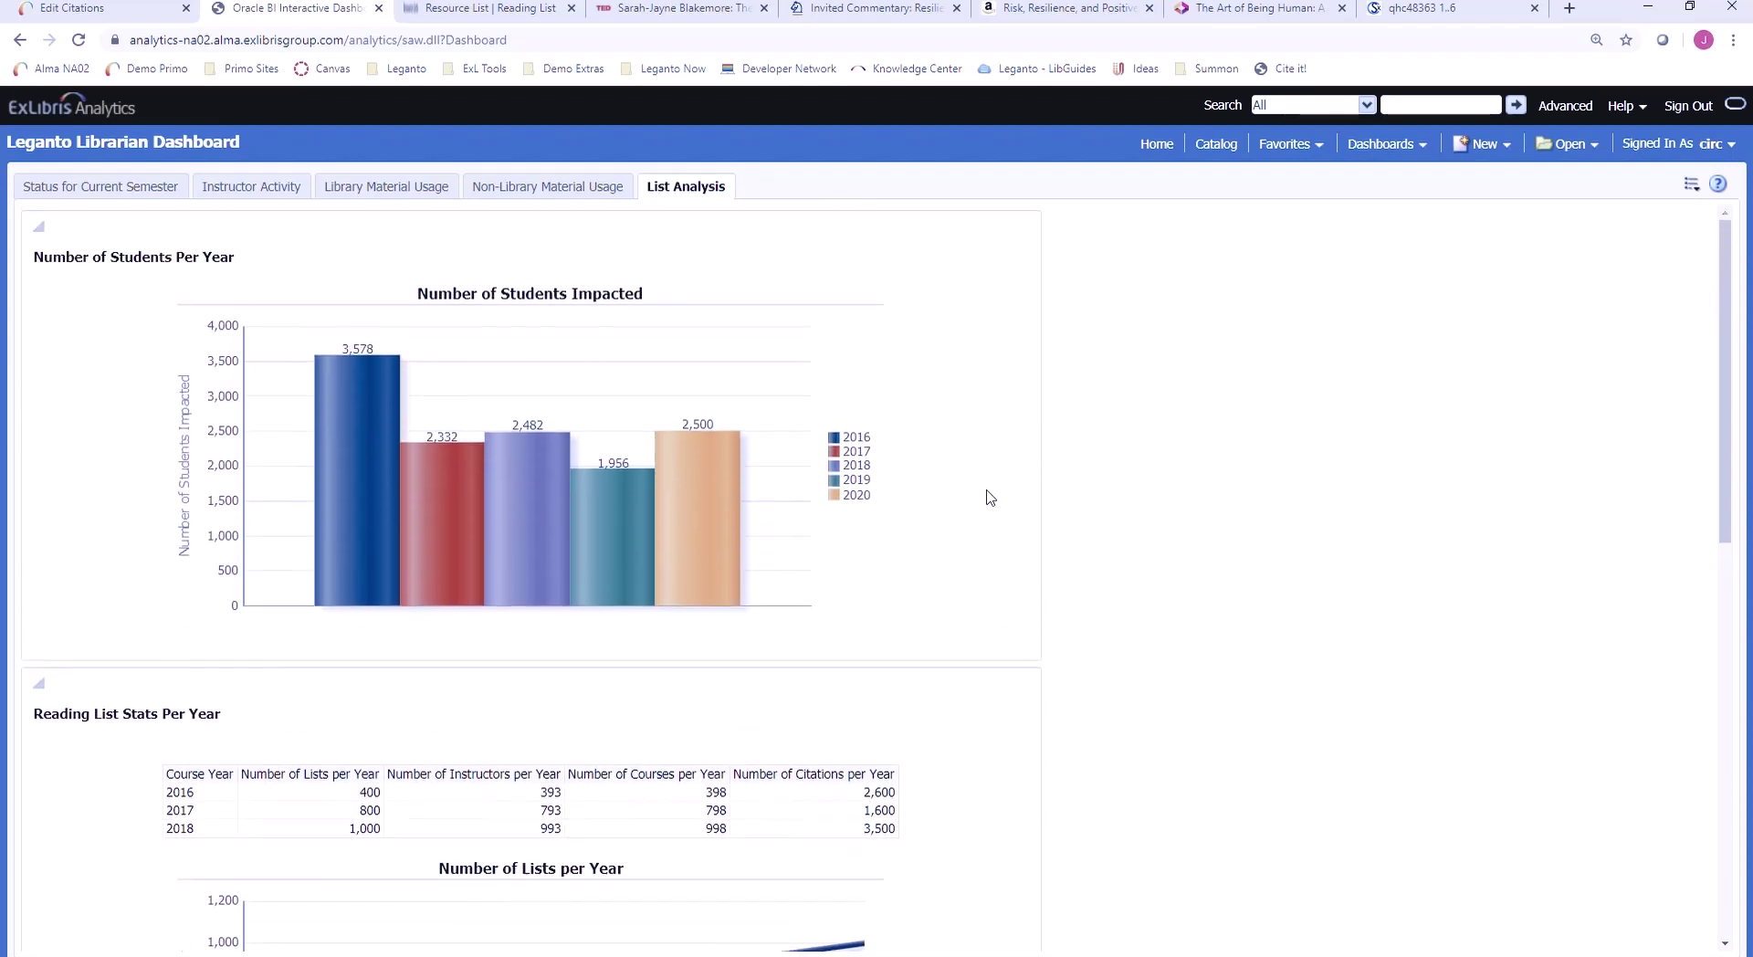